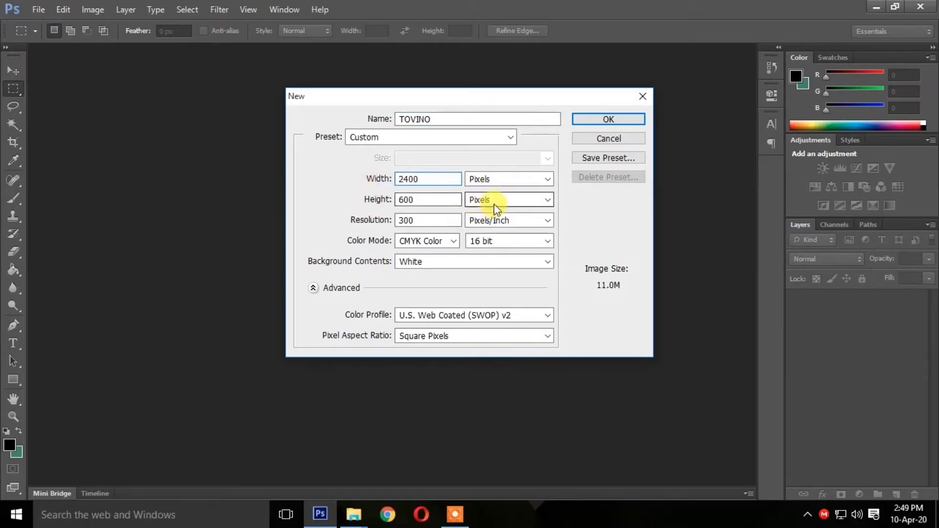
Step: Set the new document's height to 1700 pixels and its resolution to 72 pixels/inch
double_click(433, 203)
type("17")
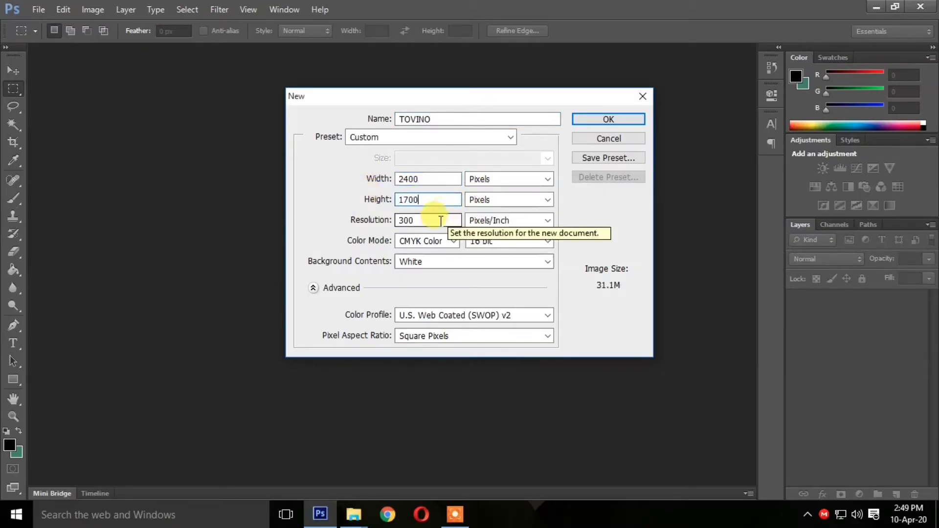
left_click(371, 226)
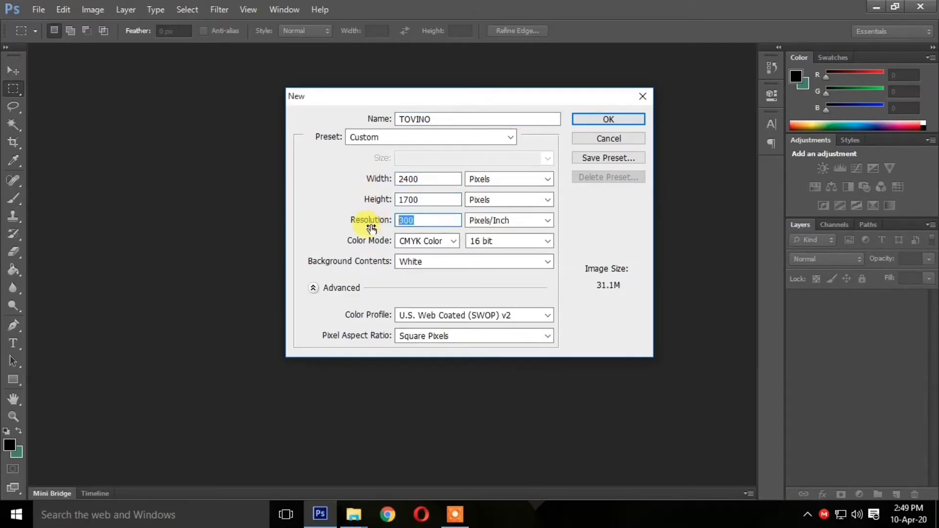
Step: Set the colour mode to RGB Color, 8 bit, with transparent background contents, and create the document
left_click(423, 247)
left_click(419, 277)
left_click(491, 242)
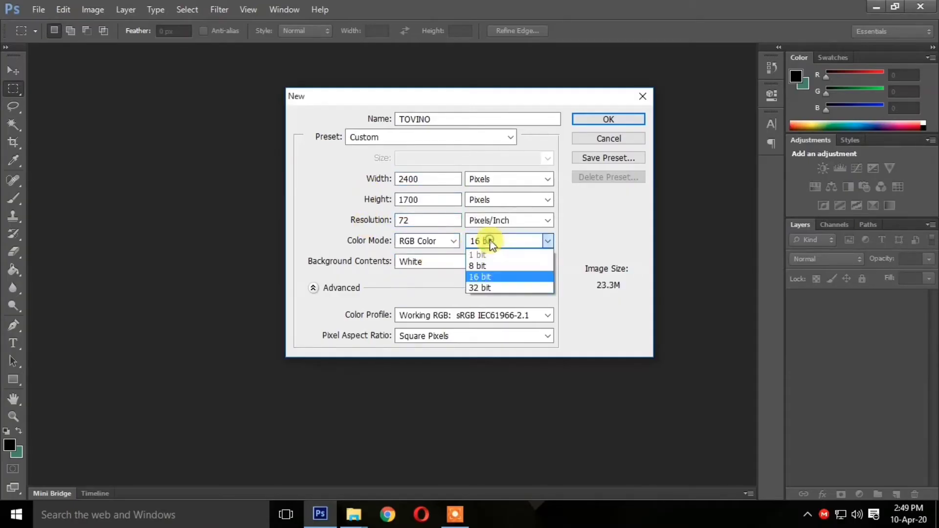
left_click(494, 266)
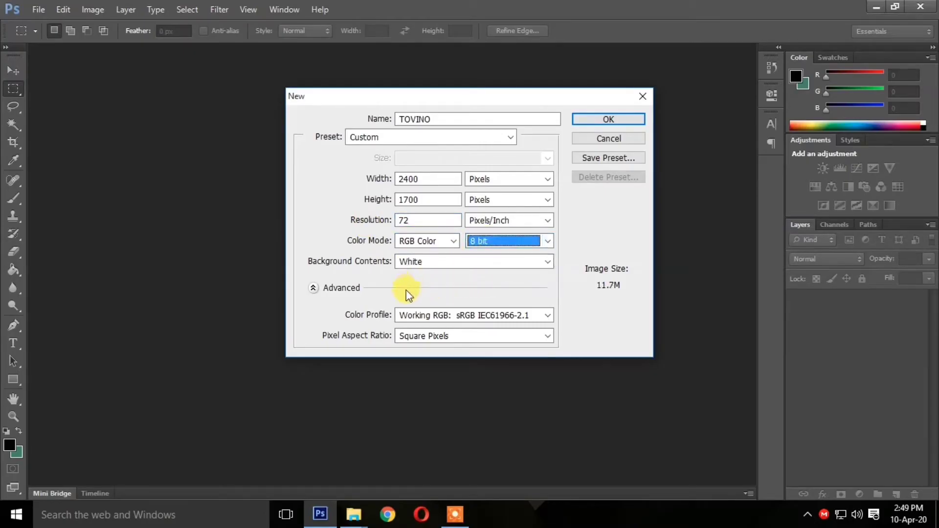
left_click(439, 262)
left_click(442, 295)
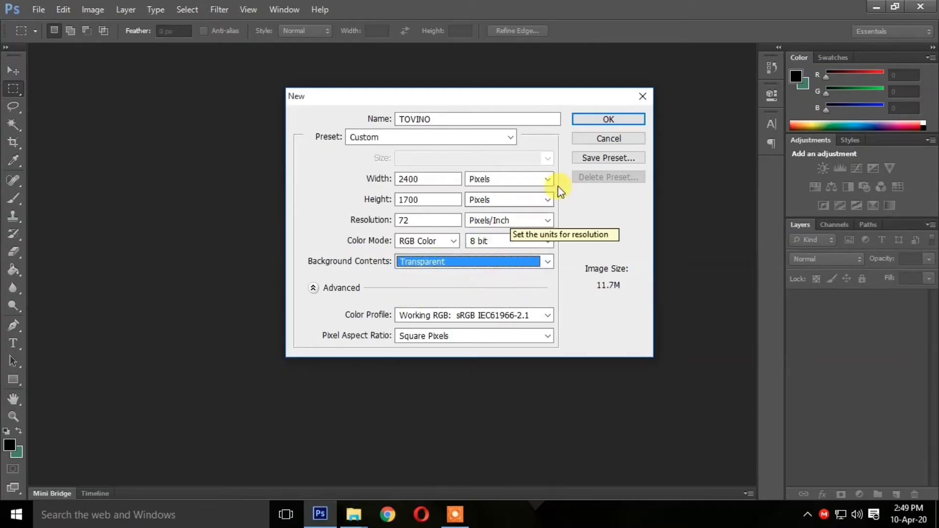
left_click(609, 119)
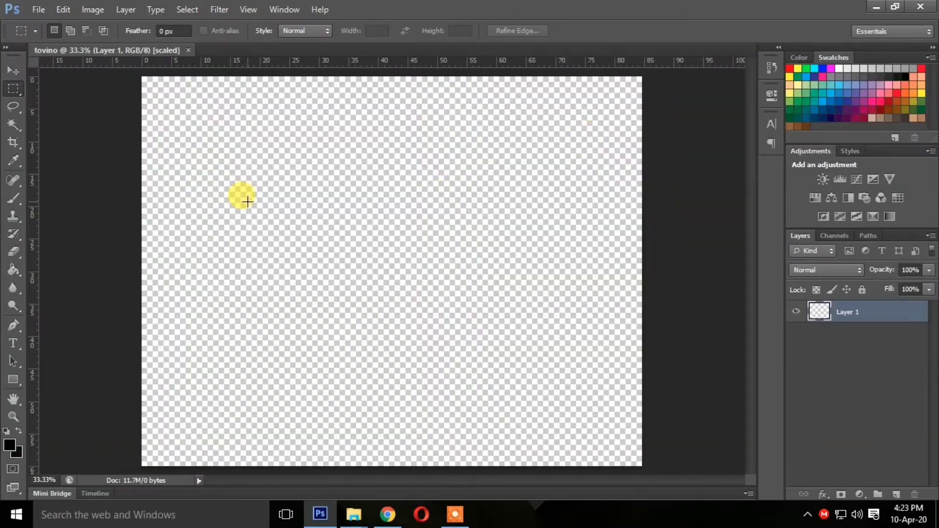
Step: Place the dark-background portrait photo from the Downloads folder onto the canvas
left_click(39, 9)
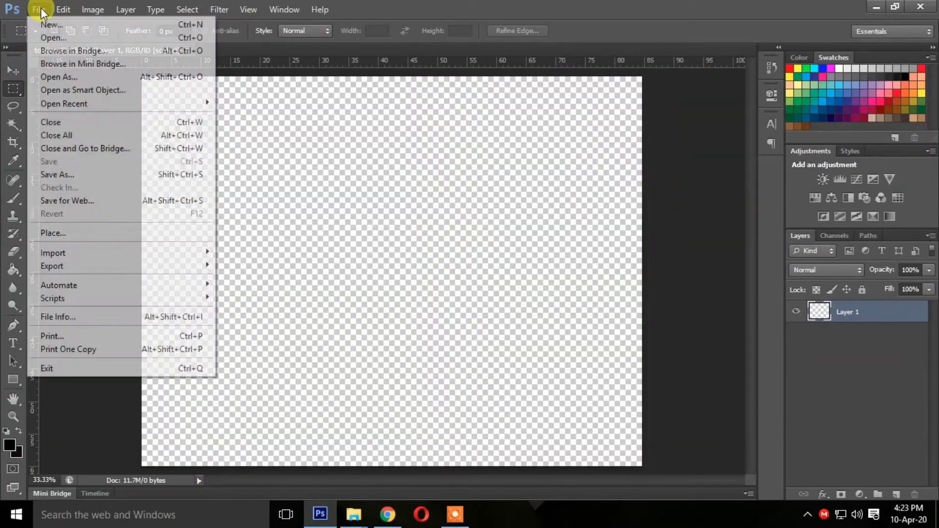
left_click(66, 230)
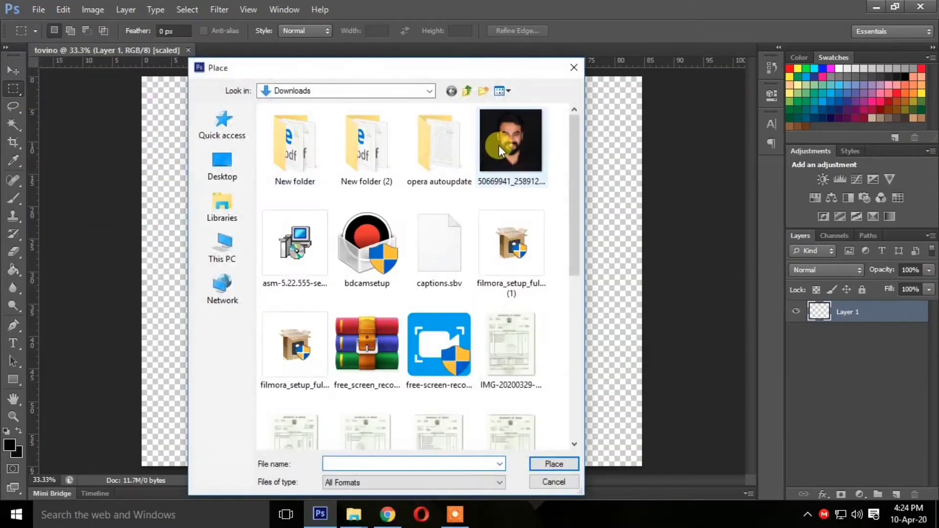
left_click(503, 147)
left_click(555, 463)
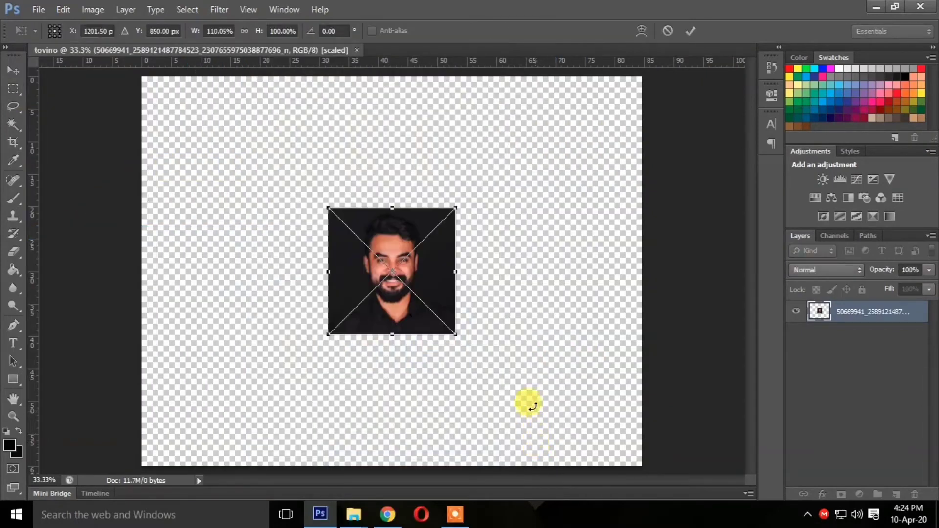
Step: Enlarge the placed portrait to about 276% width and 261% height, filling the canvas's lower-right area, and commit the placement
left_click_drag(467, 348, 636, 461)
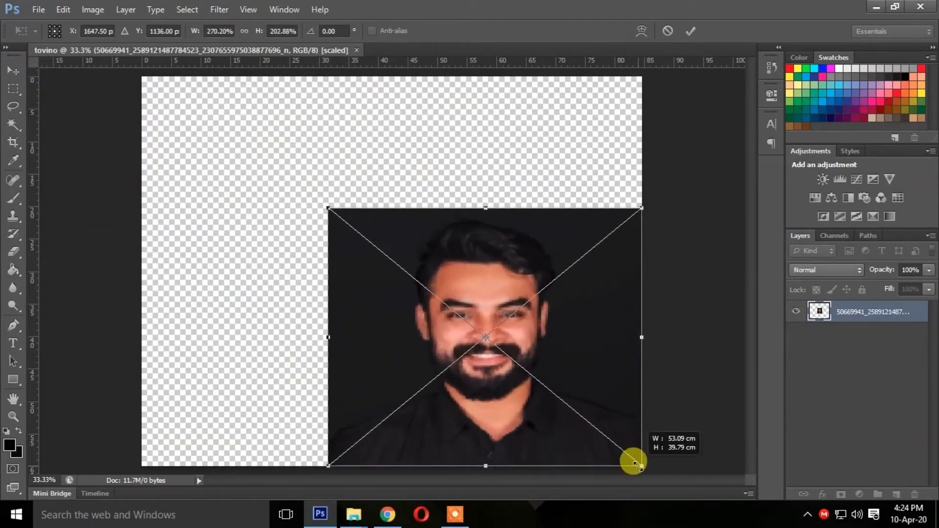
left_click_drag(482, 208, 488, 134)
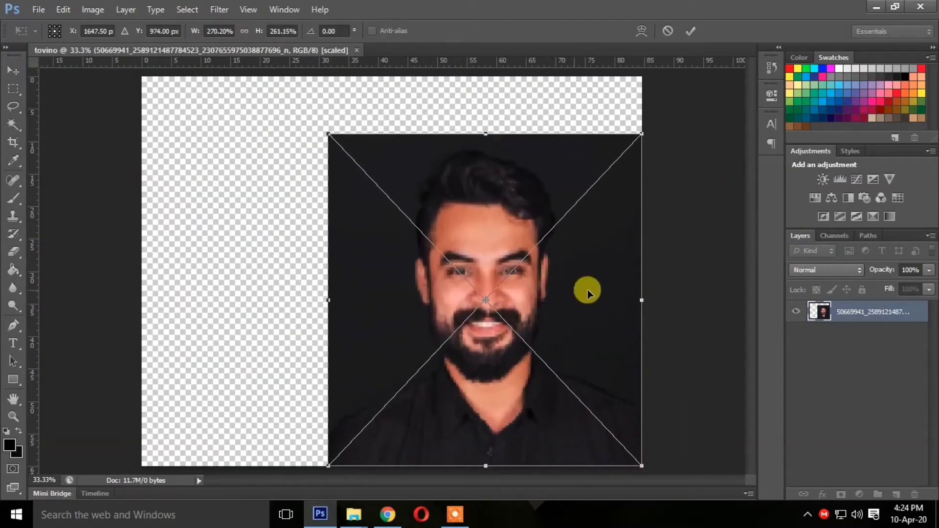
left_click_drag(327, 302, 321, 300)
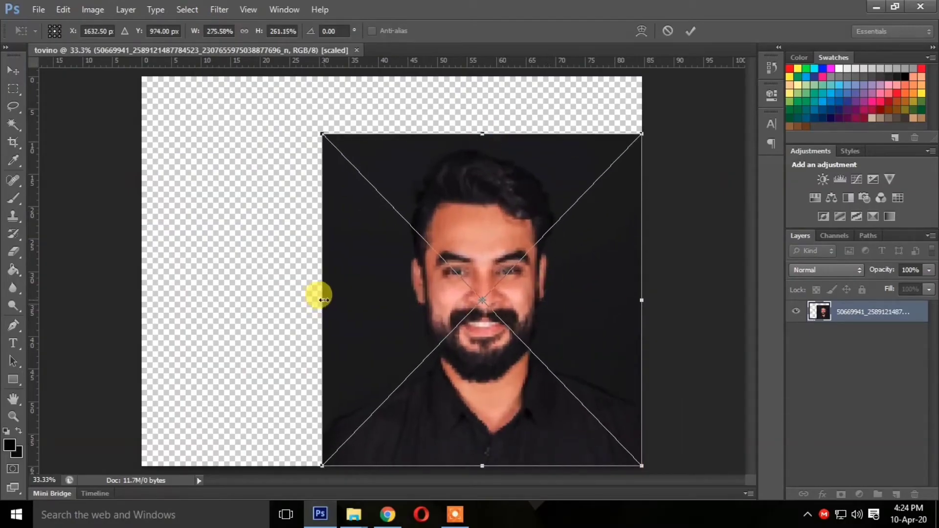
key("Return")
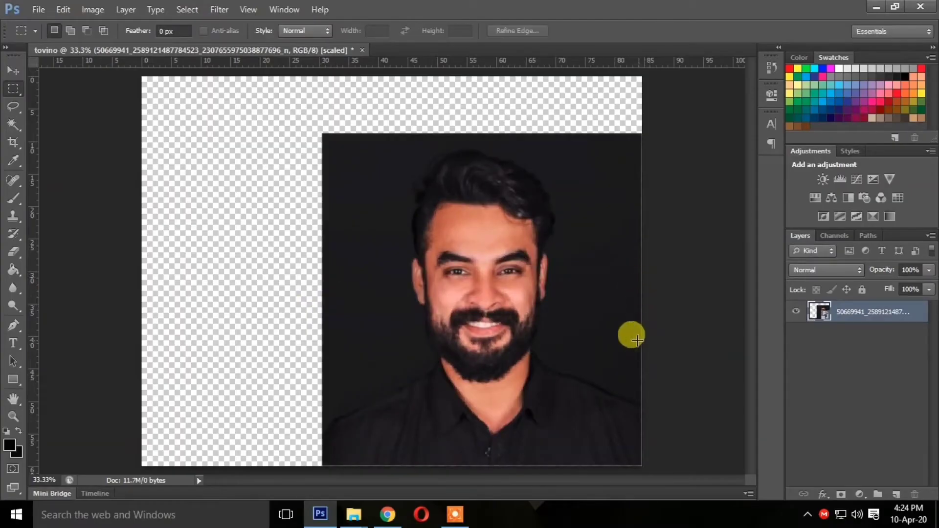
Step: Duplicate the portrait layer and move the copy toward the canvas's upper-left corner
left_click(7, 78)
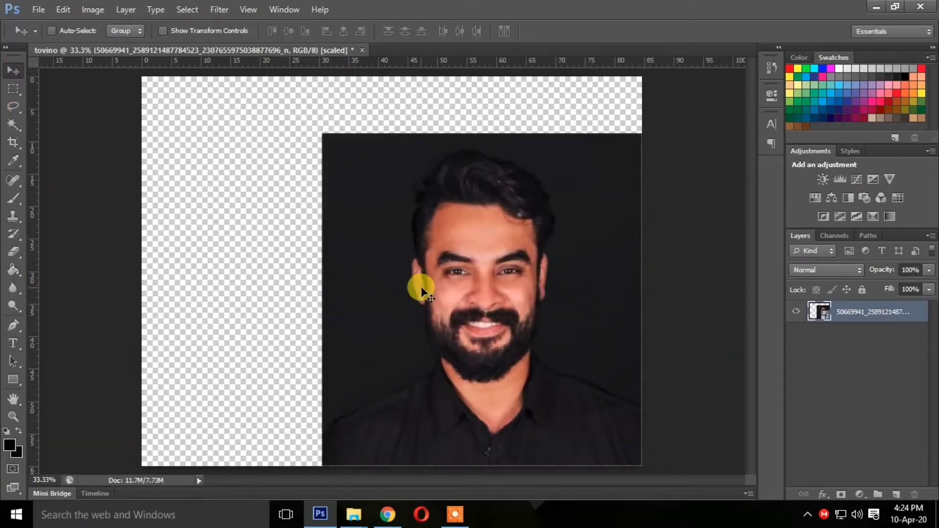
left_click_drag(419, 283, 427, 292)
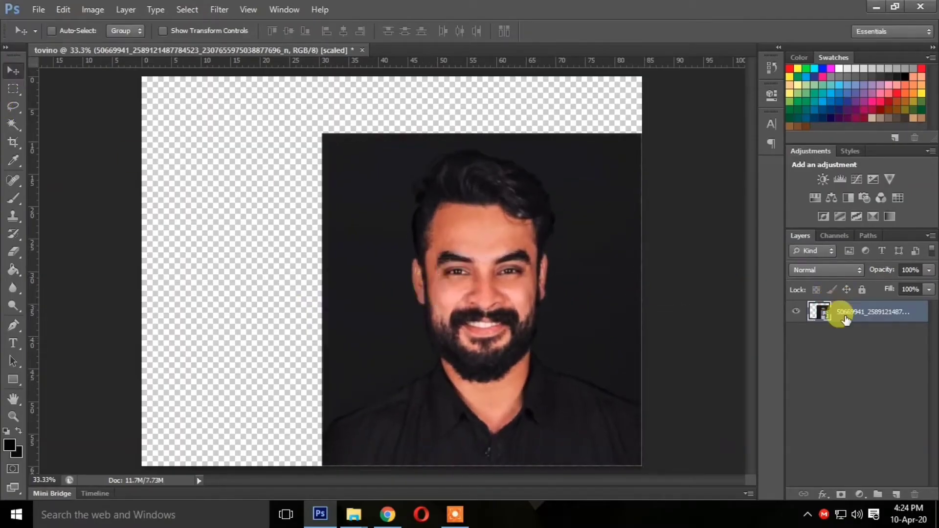
left_click_drag(854, 312, 895, 495)
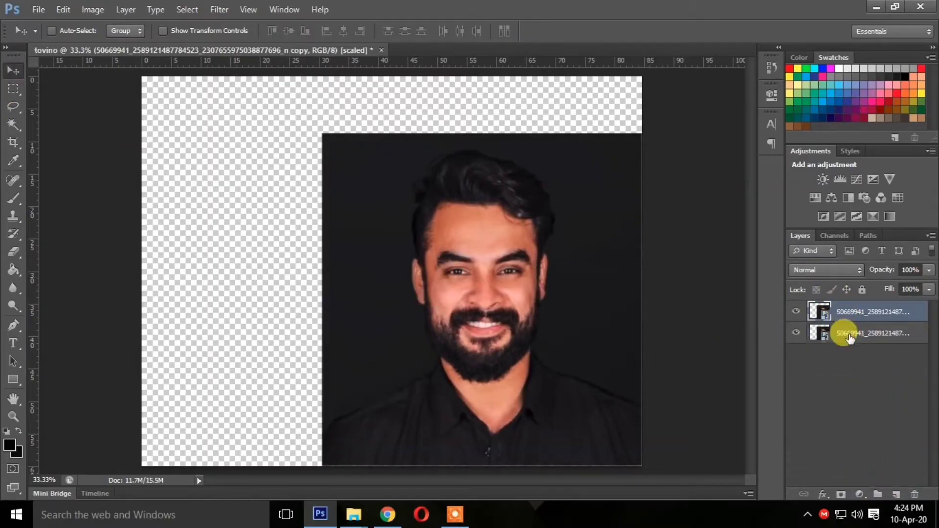
left_click_drag(497, 264, 275, 205)
Step: Shrink the upper-left portrait copy with Free Transform to about 213% height and commit the change
left_click(62, 9)
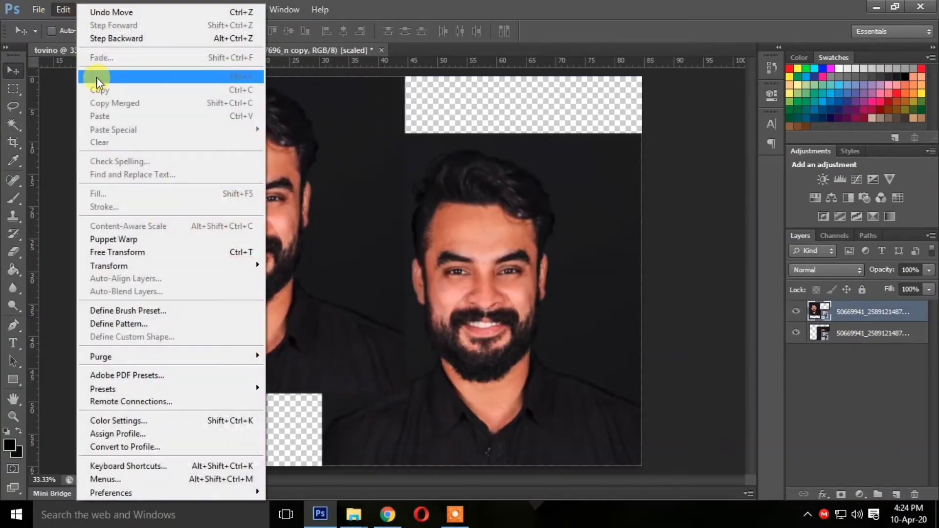
left_click(128, 248)
left_click_drag(406, 393, 378, 331)
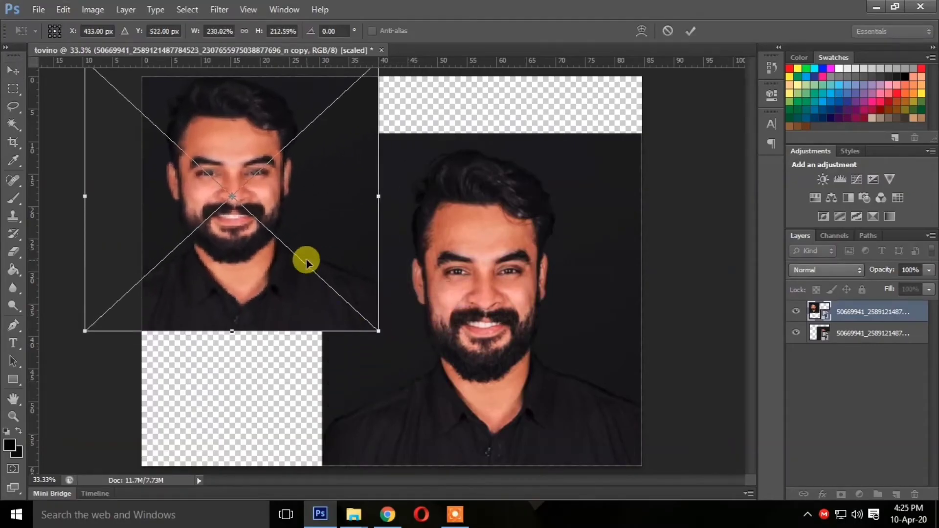
key("Return")
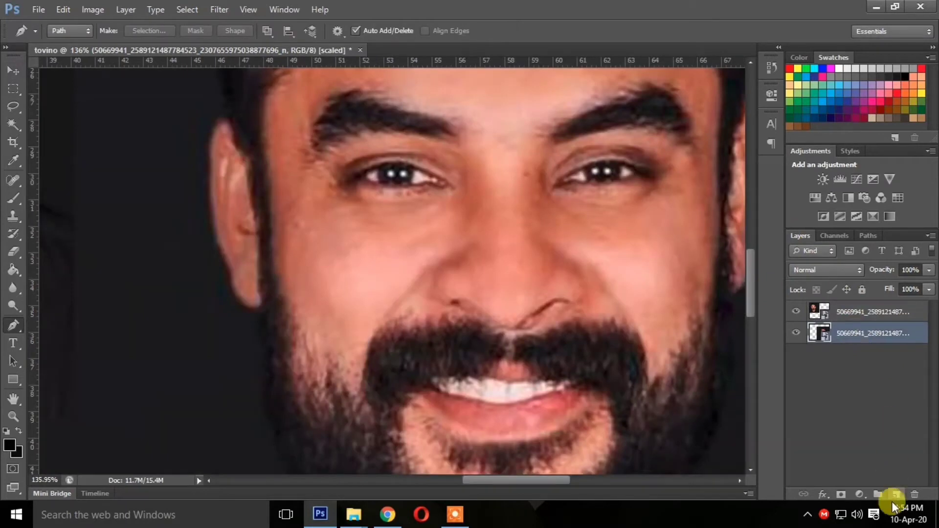
Step: Create a layer named lines directly above the large portrait's layer
left_click(895, 495)
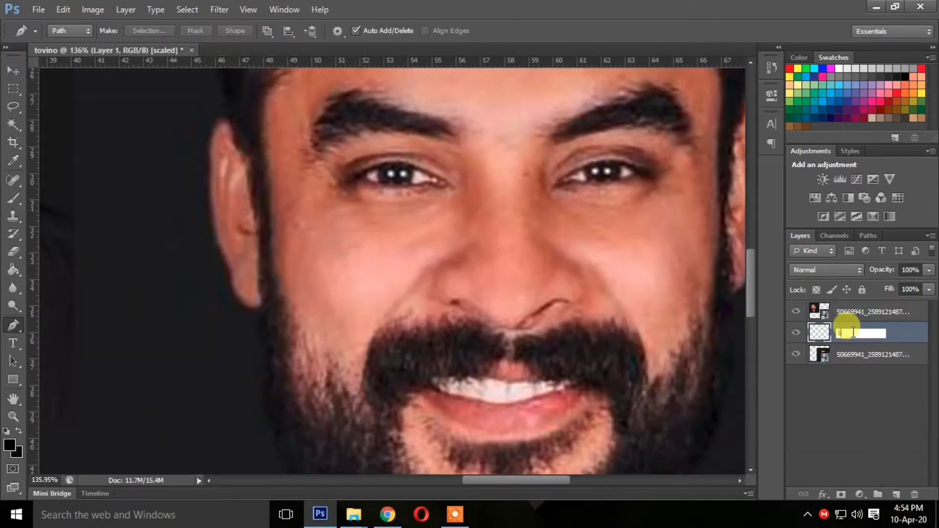
left_click(743, 366)
left_click(580, 315)
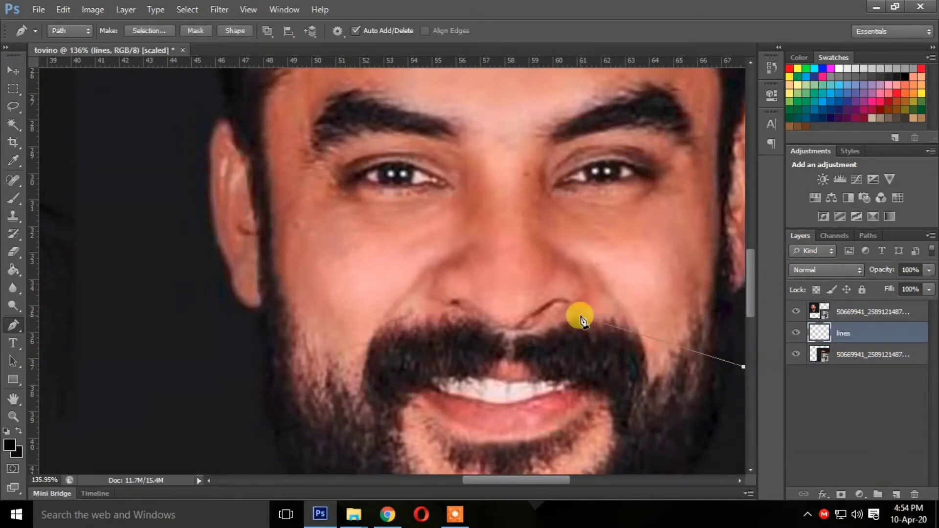
key("Escape")
key("Escape")
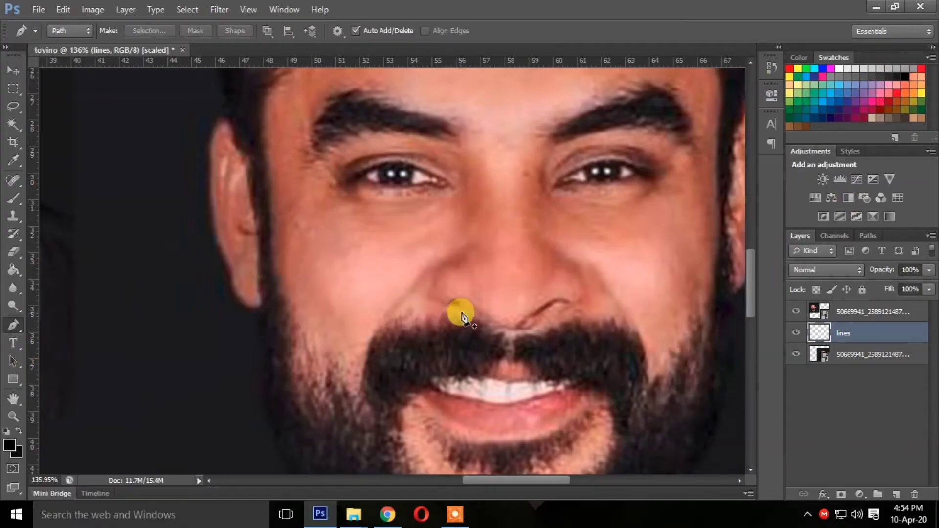
Step: Trace both nostrils with the Pen tool and fill the paths with the black foreground colour at 100% opacity
left_click(521, 328)
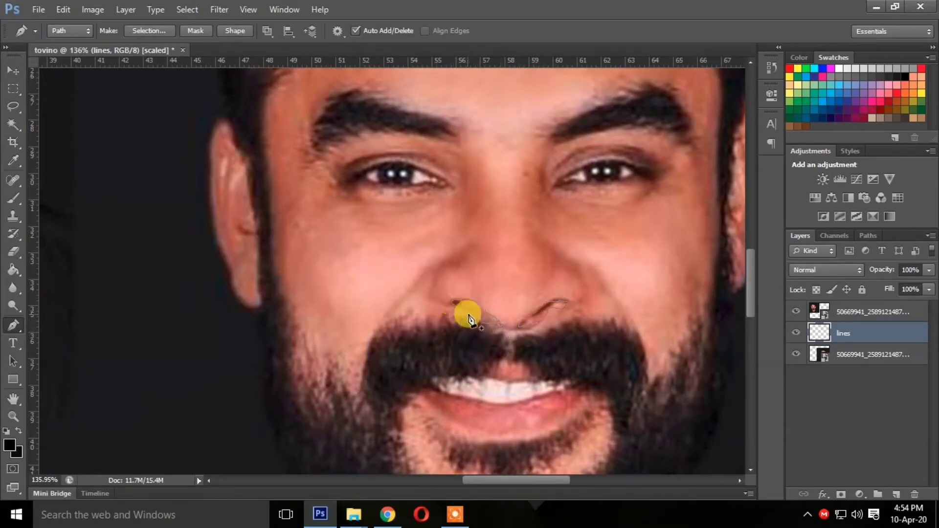
right_click(558, 277)
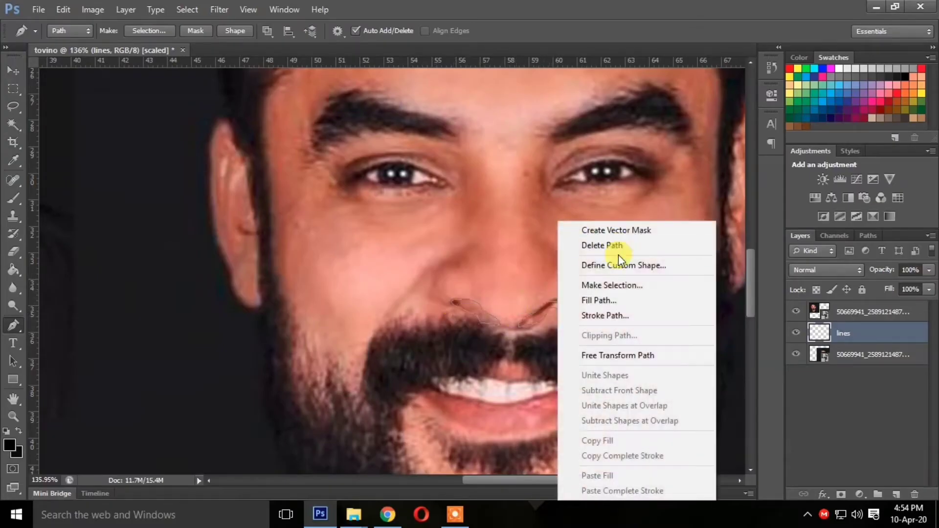
left_click(615, 299)
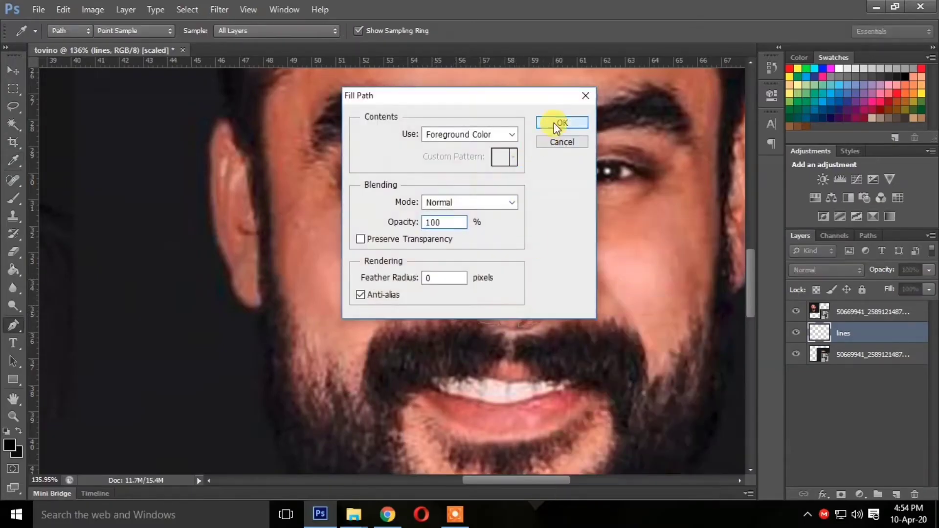
left_click(554, 122)
Step: Trace thin outlines along both sides of the nose and fill the paths with the black foreground colour
scroll(513, 289, "up", 1)
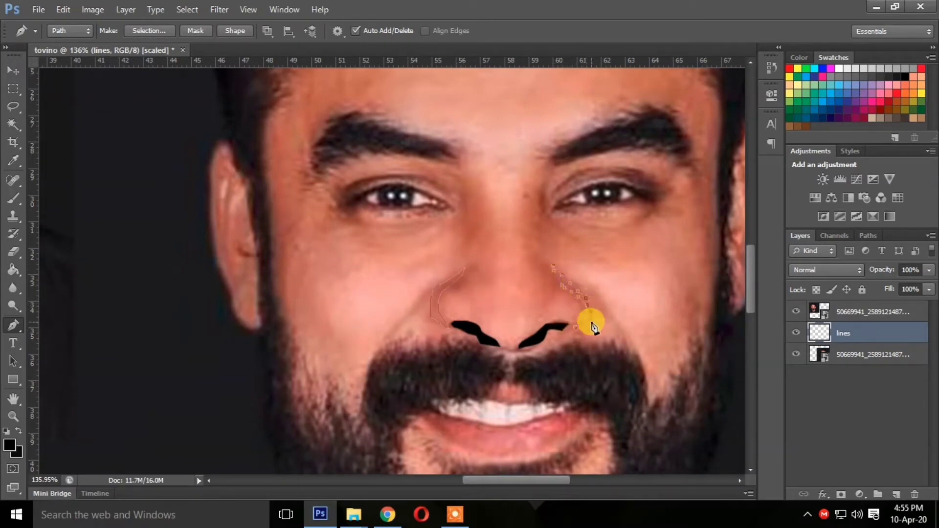
right_click(575, 330)
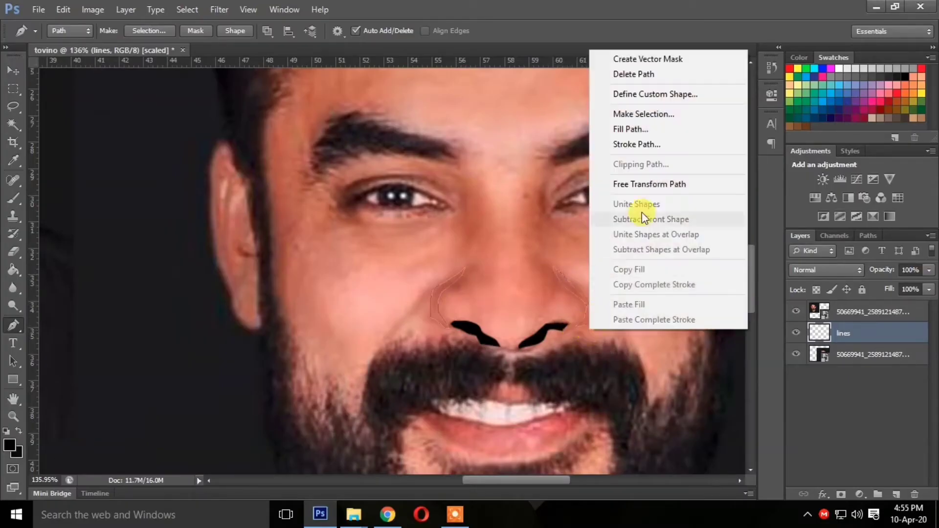
left_click(651, 129)
left_click(562, 126)
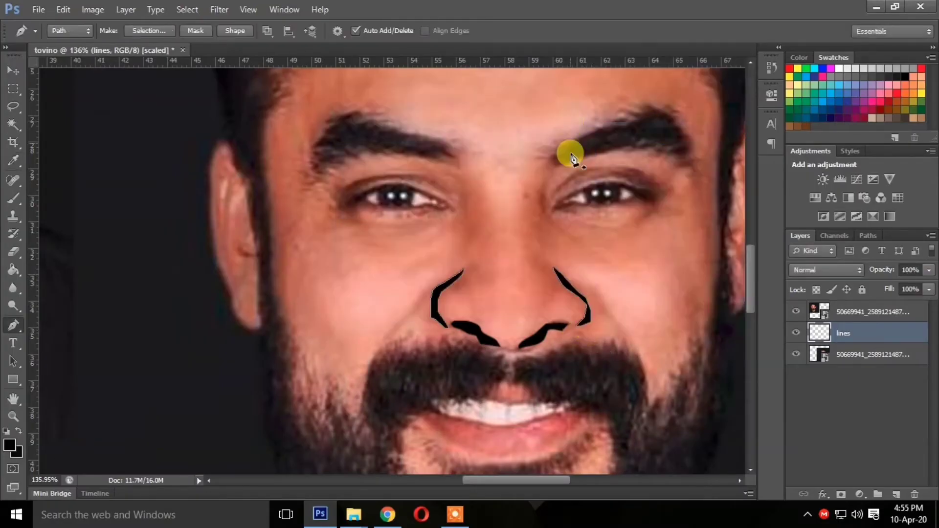
Step: Trace a closed, jagged Pen path around the eyebrow on the image's left side
scroll(579, 289, "down", 2)
scroll(577, 328, "down", 1)
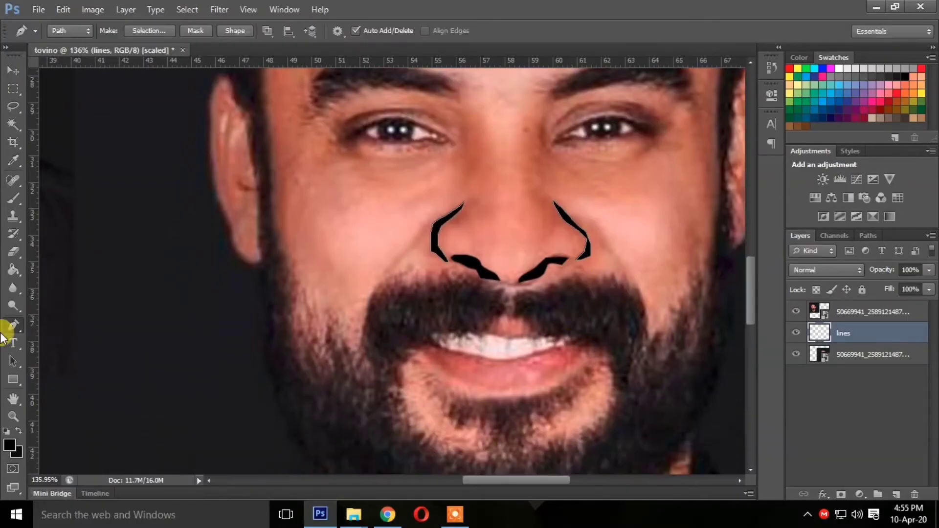
left_click(15, 413)
mouse_move(560, 481)
left_mouse_down()
mouse_move(577, 477)
mouse_move(556, 479)
left_mouse_up()
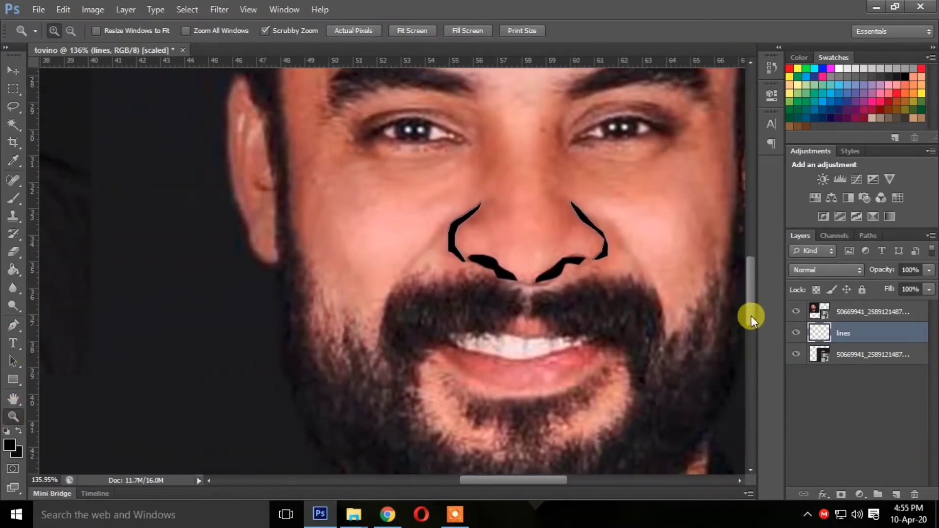
left_click_drag(750, 316, 749, 286)
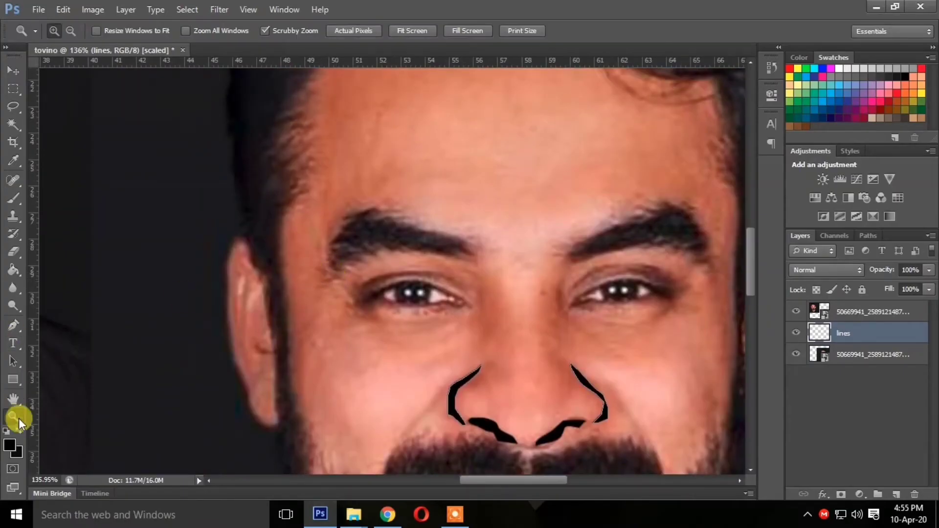
left_click(15, 324)
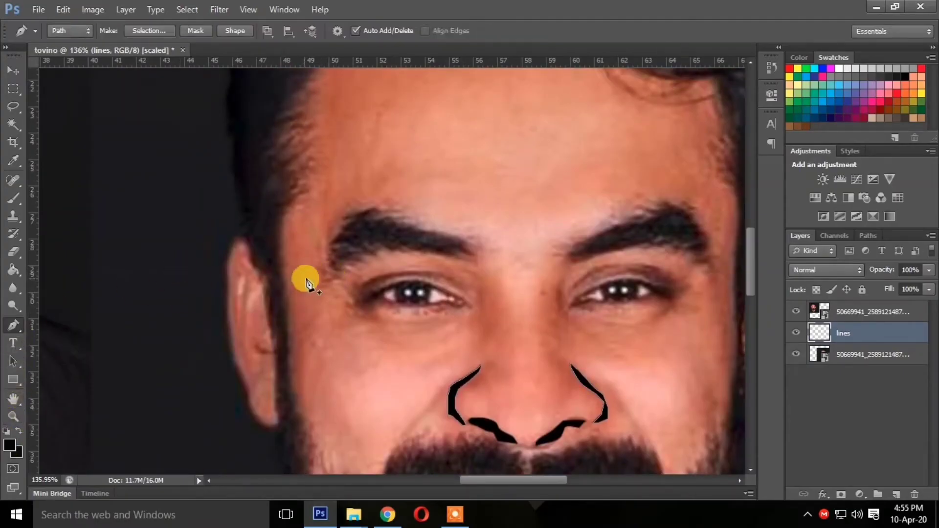
left_click(343, 236)
left_click(346, 221)
left_click(352, 219)
left_click(358, 225)
left_click(365, 218)
left_click(379, 225)
left_click(390, 222)
left_click(401, 223)
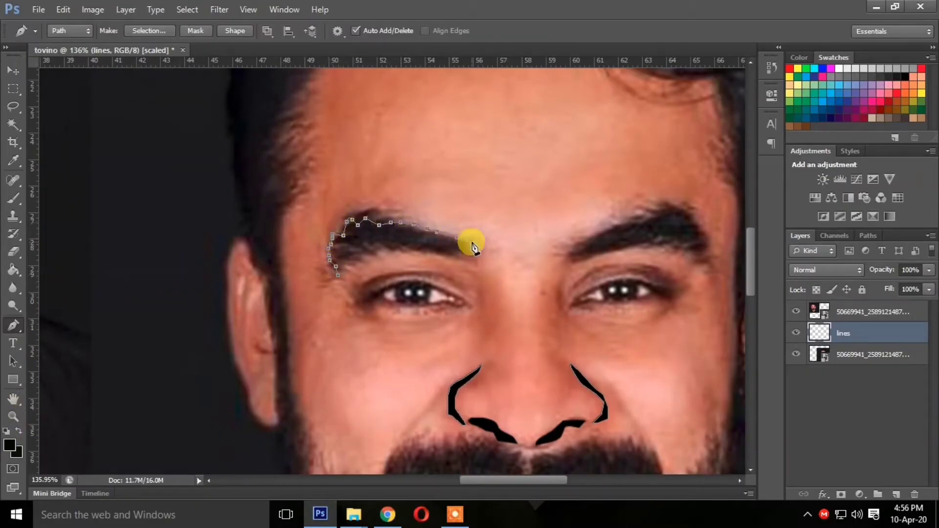
left_click(336, 269)
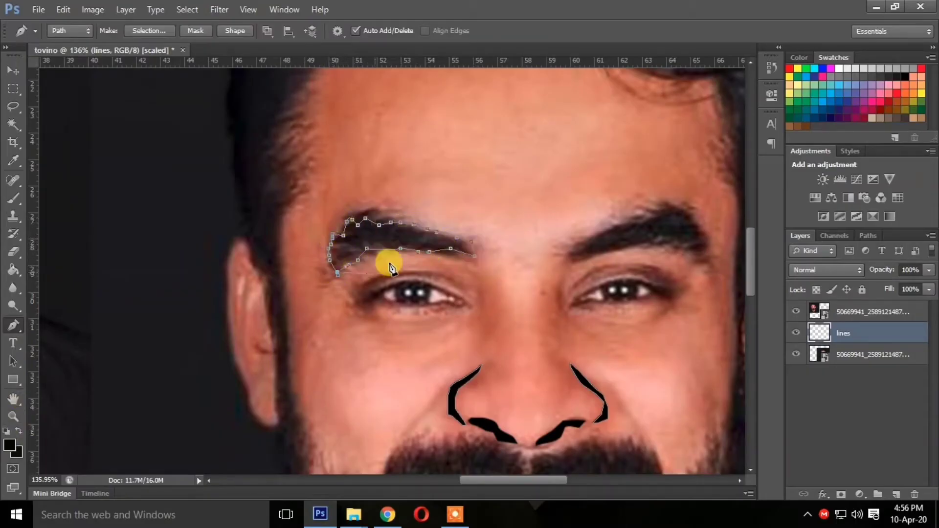
Step: Trace a closed Pen path around the eyebrow on the image's right side
left_click(568, 252)
left_click(584, 232)
left_click(594, 229)
left_click(606, 230)
left_click(626, 228)
left_click(631, 223)
left_click(646, 215)
left_click(701, 224)
left_click(707, 234)
left_click(707, 244)
left_click(712, 258)
left_click(685, 244)
left_click(659, 245)
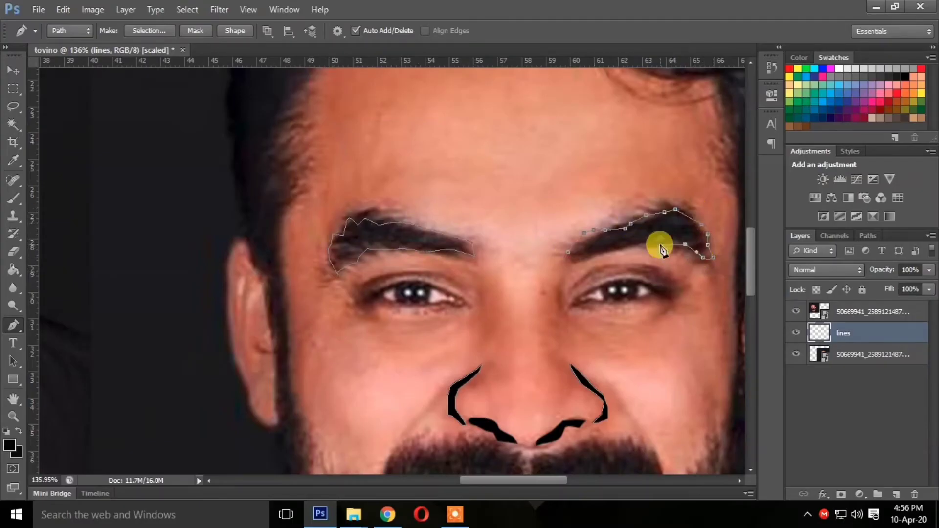
left_click(625, 248)
left_click(598, 254)
Step: Fill both traced eyebrow paths with the black foreground colour
right_click(589, 247)
left_click(646, 299)
left_click(569, 114)
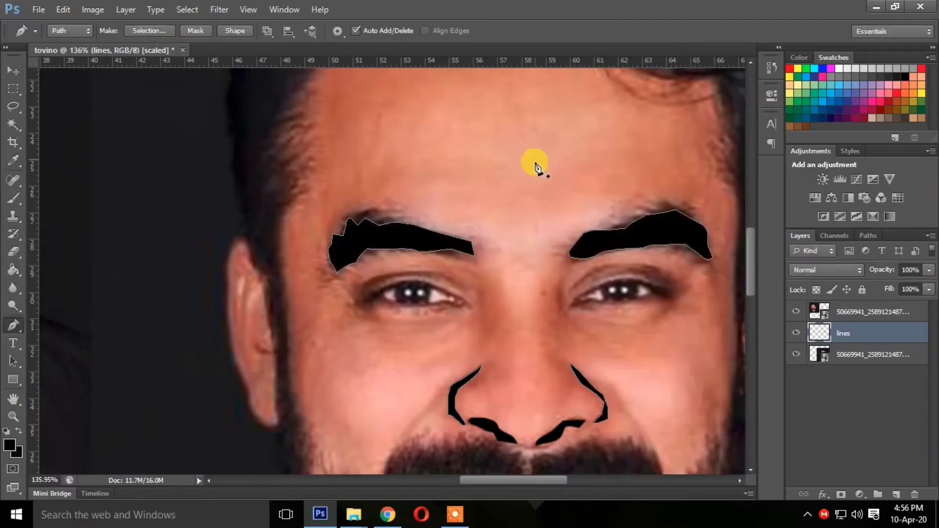
Step: Trace a thin closed path along the upper eyelid crease of the eye on the image's left side
left_click(362, 281)
left_click(395, 275)
left_click(413, 274)
left_click(433, 273)
left_click(454, 275)
left_click(439, 276)
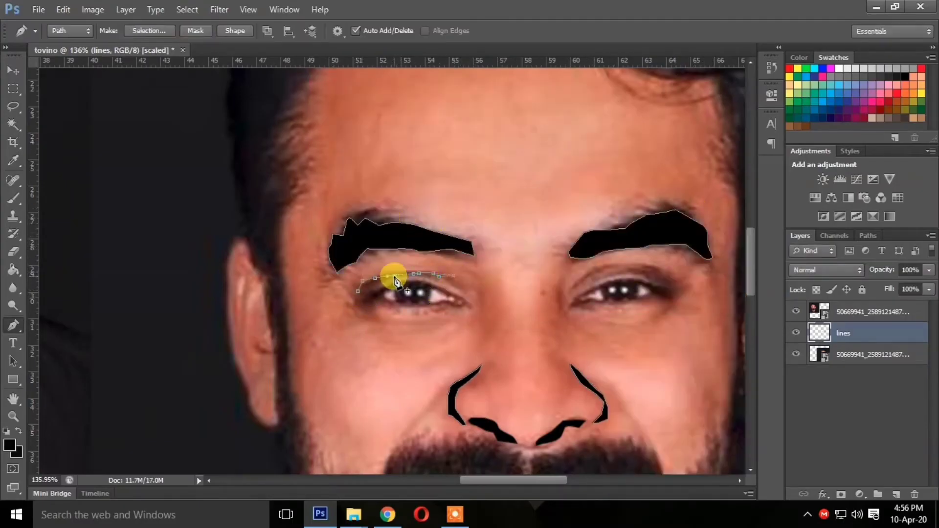
left_click(372, 285)
left_click(358, 292)
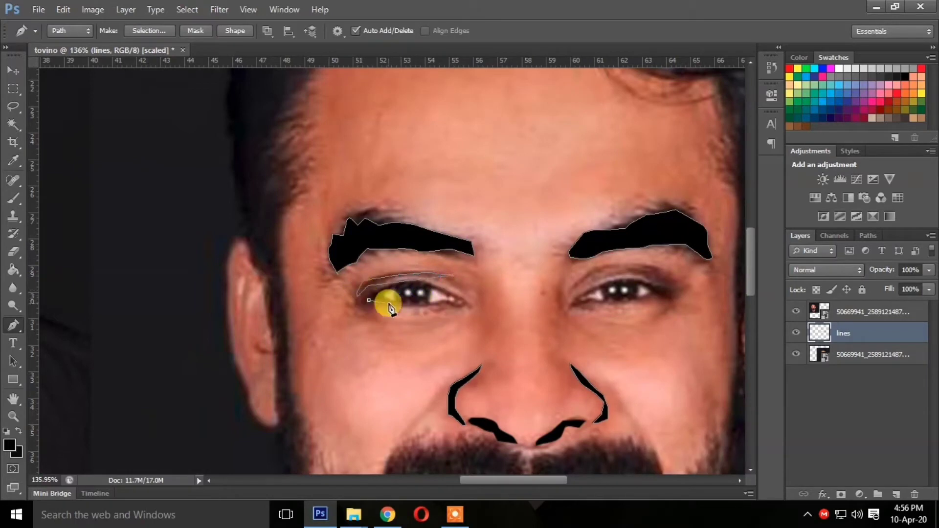
Step: Trace a thin closed rim along the lower and upper lash lines of the eye on the image's left side
left_click(390, 304)
left_click(400, 307)
left_click(413, 307)
left_click(426, 308)
left_click(443, 307)
left_click(416, 281)
left_click(404, 282)
left_click(394, 284)
left_click(386, 290)
left_click(380, 291)
left_click(371, 293)
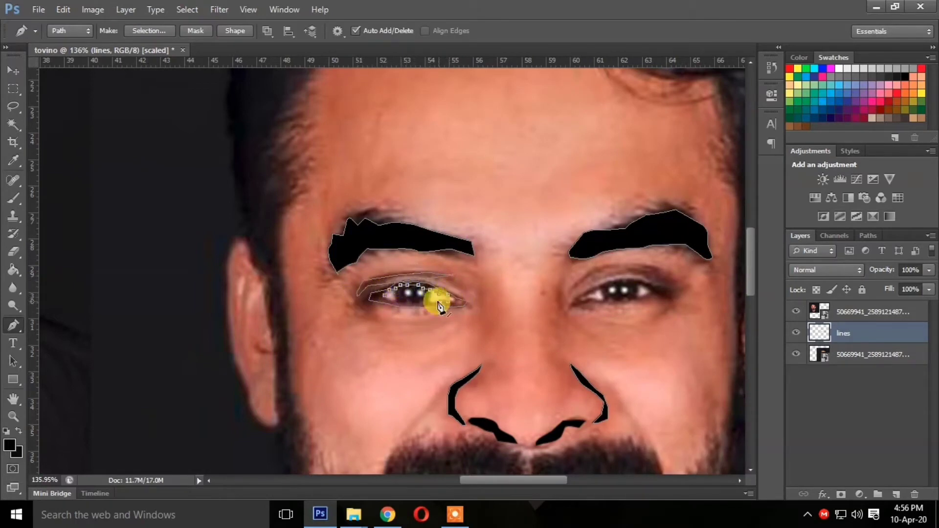
right_click(384, 300)
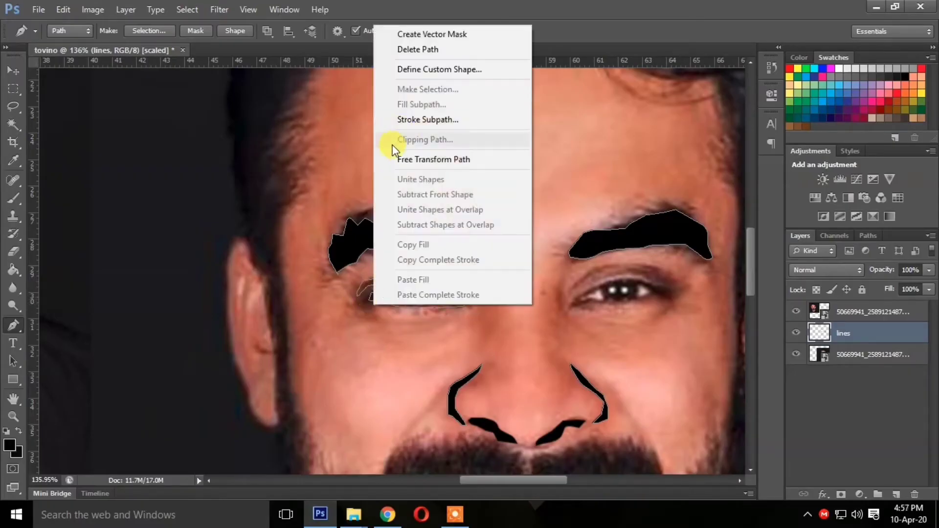
left_click(489, 121)
left_click(556, 174)
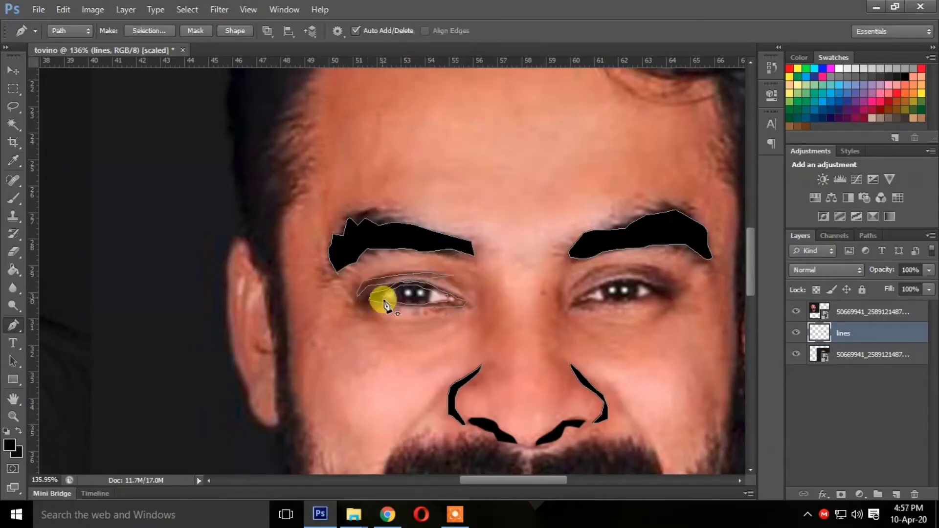
Step: Fill the eyelid crease and lash line paths of the eye on the image's left side with black
right_click(379, 297)
left_click(489, 110)
left_click(560, 122)
Step: Trace a closed path around the inner opening of the eye on the image's left side, and delete the finished paths
left_click(384, 294)
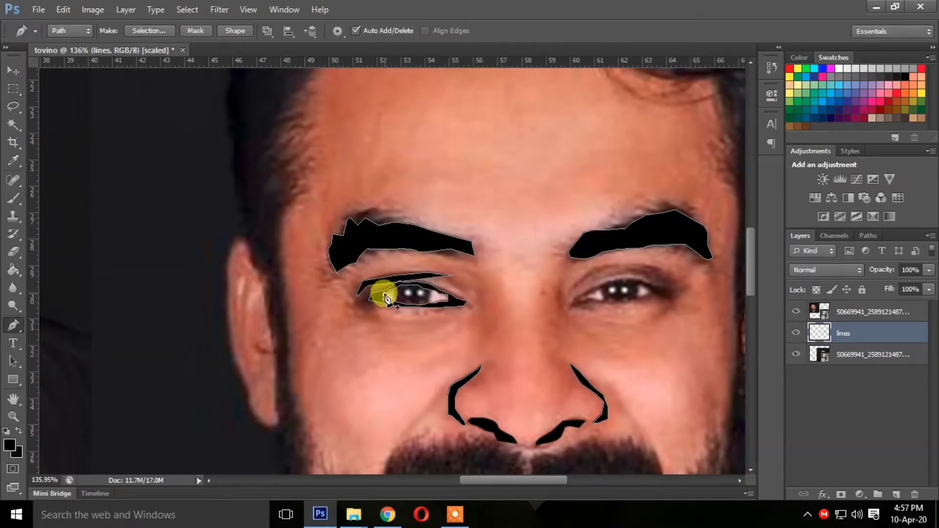
left_click(394, 289)
left_click(405, 287)
left_click(424, 287)
left_click(450, 298)
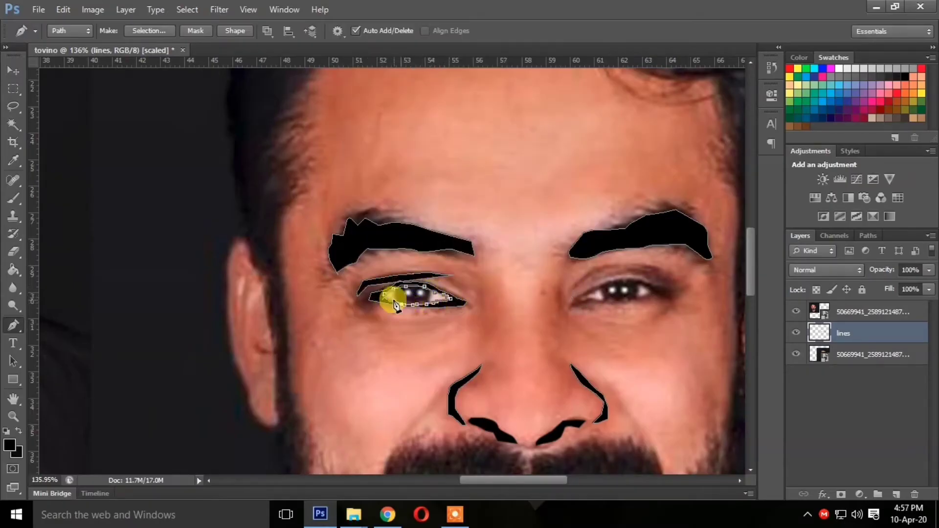
left_click(385, 295)
right_click(451, 284)
left_click(484, 25)
scroll(478, 276, "down", 2)
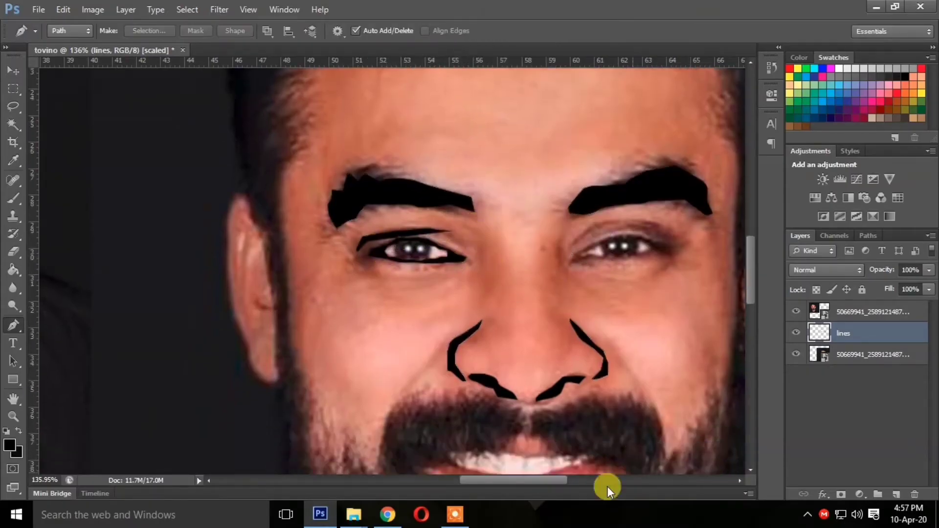
Step: Trace the outer and inner edges of the upper lash line of the eye on the image's right side
left_click(574, 259)
left_click(586, 248)
left_click(600, 241)
left_click(624, 235)
left_click(648, 235)
left_click(663, 248)
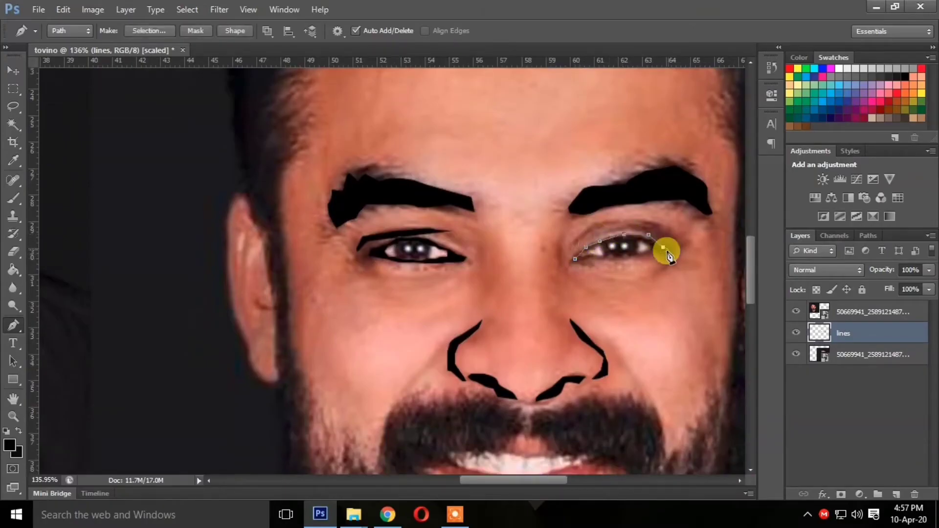
left_click(653, 248)
left_click(647, 243)
left_click(631, 238)
left_click(603, 240)
left_click(590, 250)
left_click(579, 255)
Step: Close the outline along the lower lash line of the eye on the image's right side and fill it with black
left_click(580, 259)
left_click(593, 257)
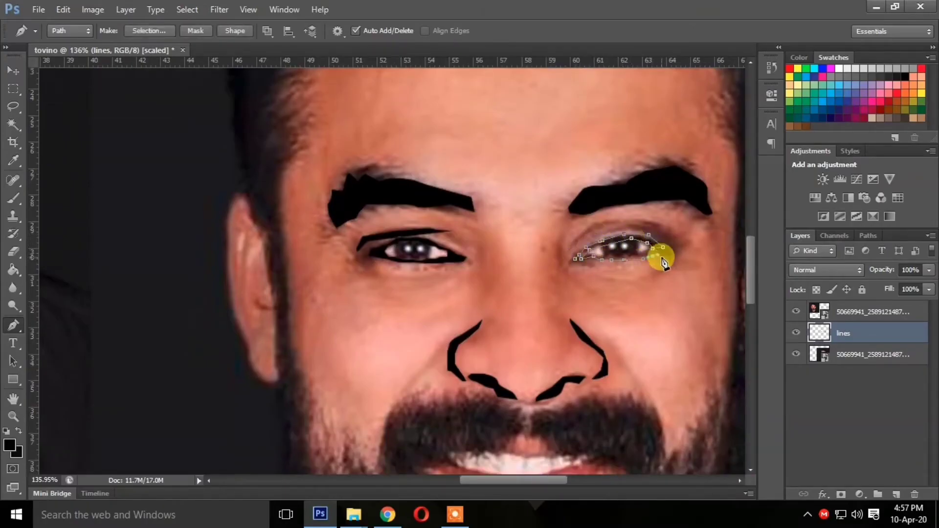
left_click(644, 265)
left_click(636, 265)
left_click(628, 266)
left_click(619, 267)
left_click(611, 268)
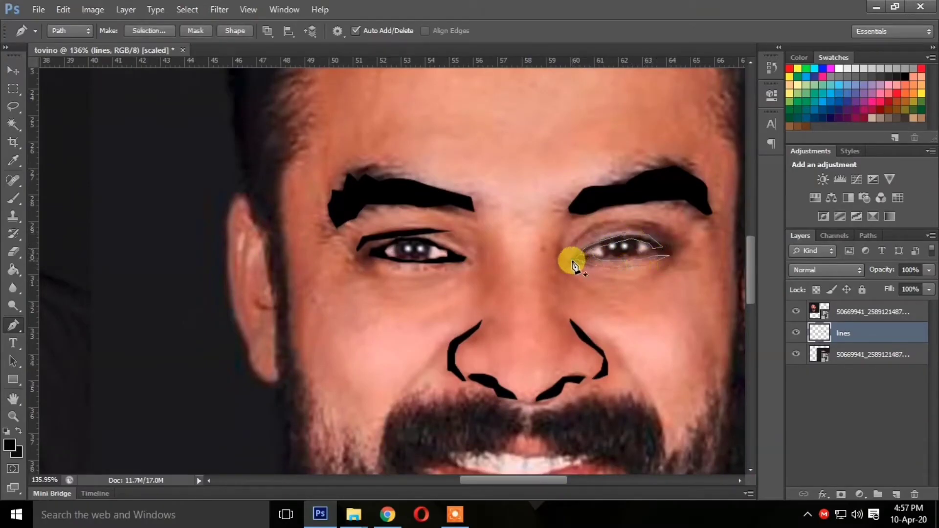
right_click(668, 247)
left_click(720, 300)
left_click(558, 120)
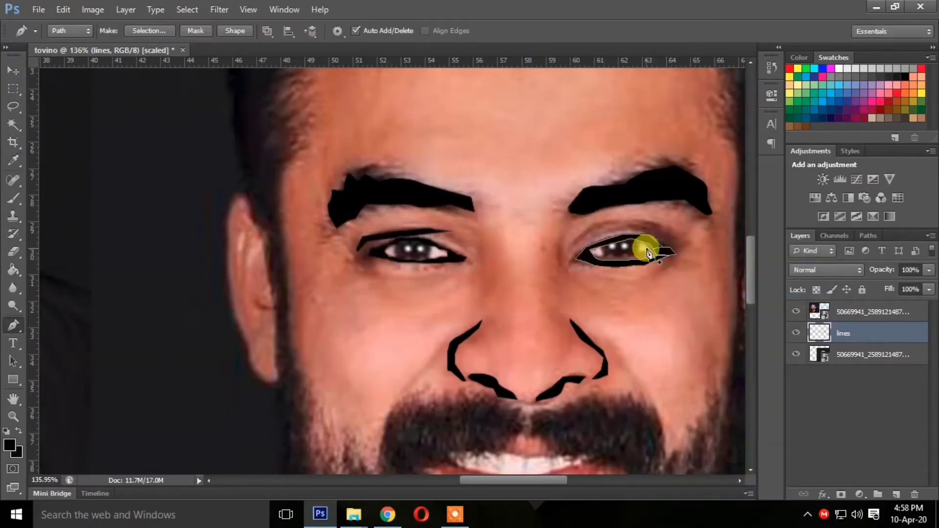
Step: Trace a thin closed path along the eyelid crease above the eye on the image's right side and fill it with black
left_click(574, 243)
left_click(622, 217)
left_click(658, 219)
left_click(659, 227)
left_click(631, 223)
left_click(606, 228)
left_click(574, 245)
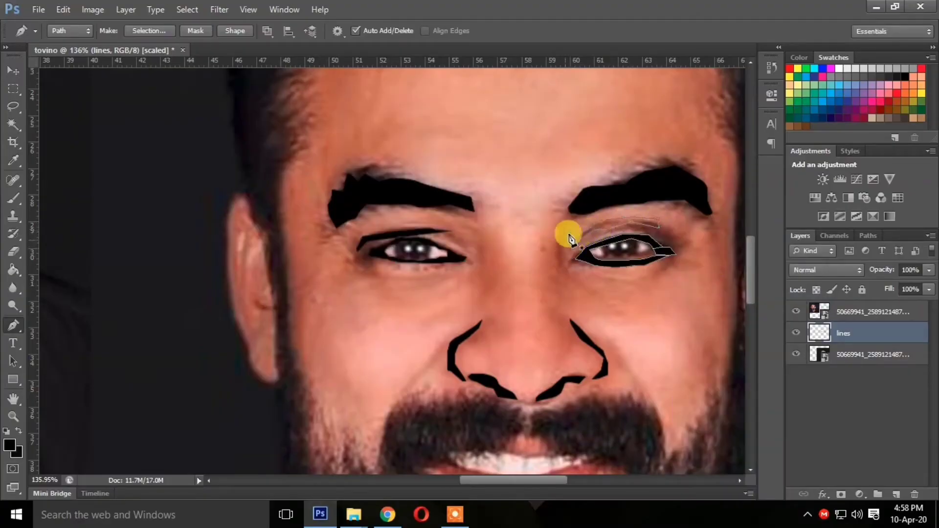
right_click(572, 239)
left_click(589, 285)
left_click(556, 122)
scroll(737, 414, "down", 2)
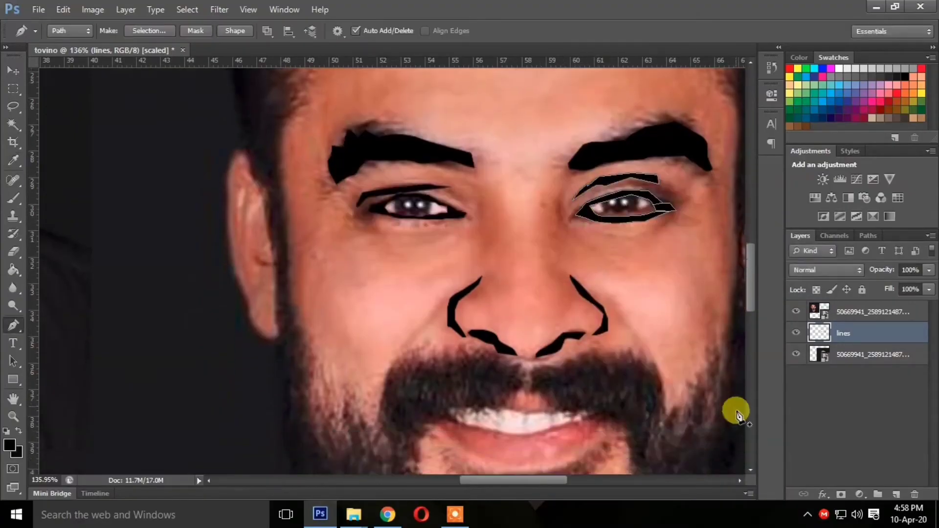
Step: Select the large portrait's photo layer beneath the lines layer
left_click(13, 415)
left_click_drag(610, 357, 556, 359)
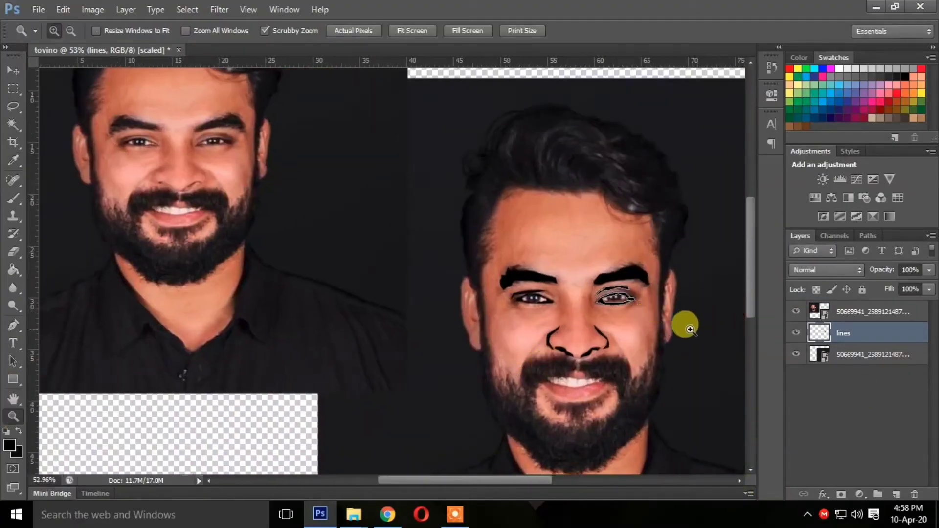
key("p")
left_click(873, 312)
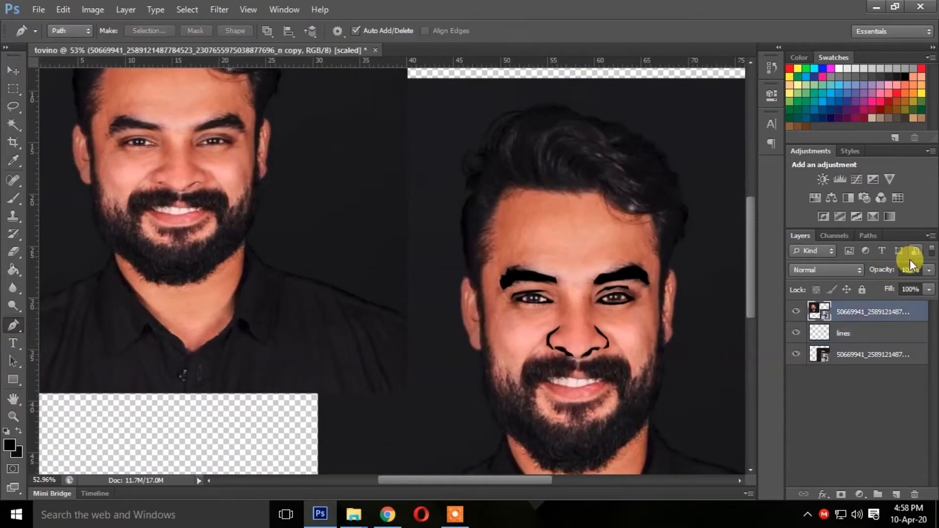
mouse_move(929, 286)
left_mouse_down()
mouse_move(881, 291)
mouse_move(929, 288)
left_mouse_up()
left_click(853, 357)
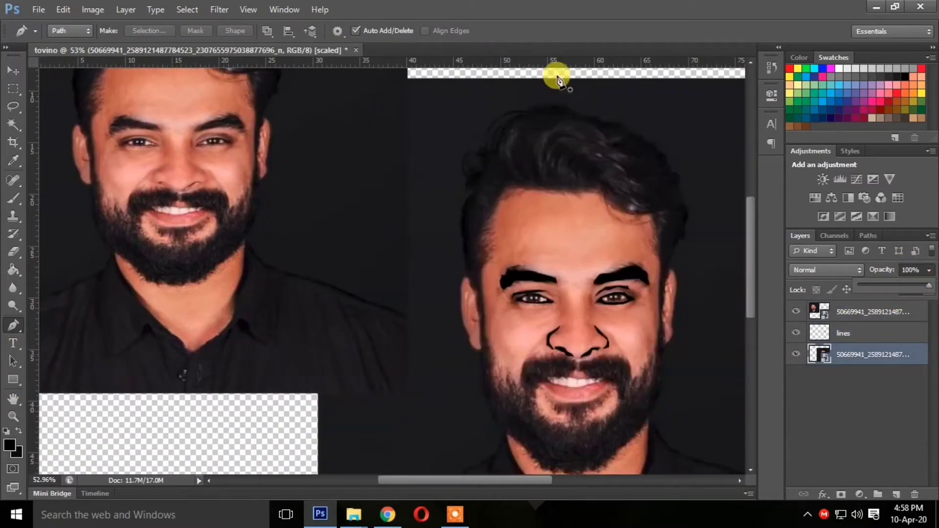
left_click_drag(750, 307, 750, 312)
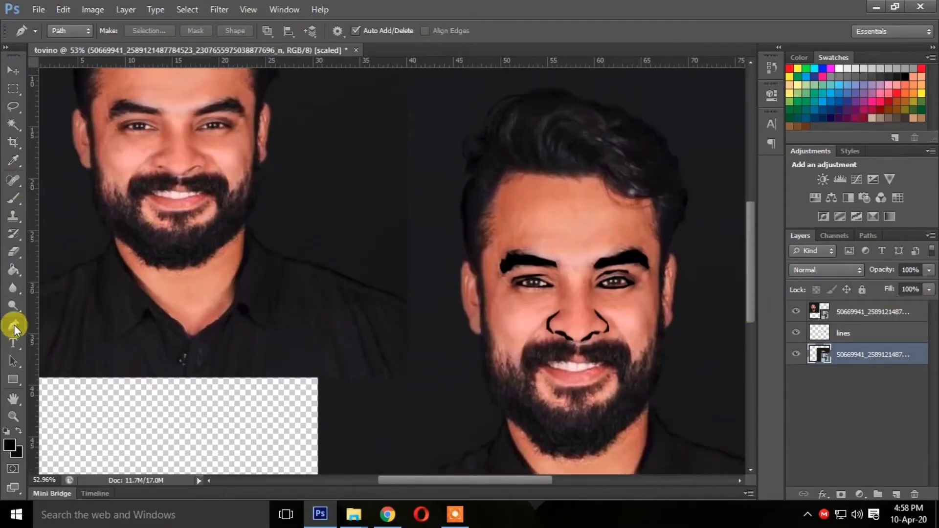
Step: Trace the outer contour of the hair from the image's left side over the top to the right side, undoing the last misplaced anchors
left_click(468, 173)
left_click(468, 149)
left_click(465, 143)
left_click(465, 138)
left_click(477, 135)
left_click(481, 135)
left_click(478, 125)
left_click(481, 114)
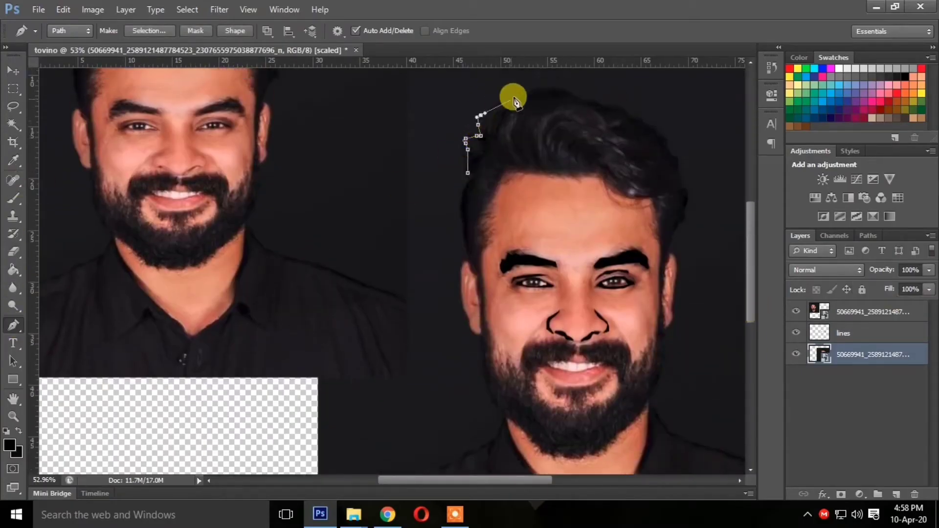
left_click(687, 206)
left_click(678, 232)
left_click(666, 269)
key("ctrl+alt+z")
key("ctrl+alt+z")
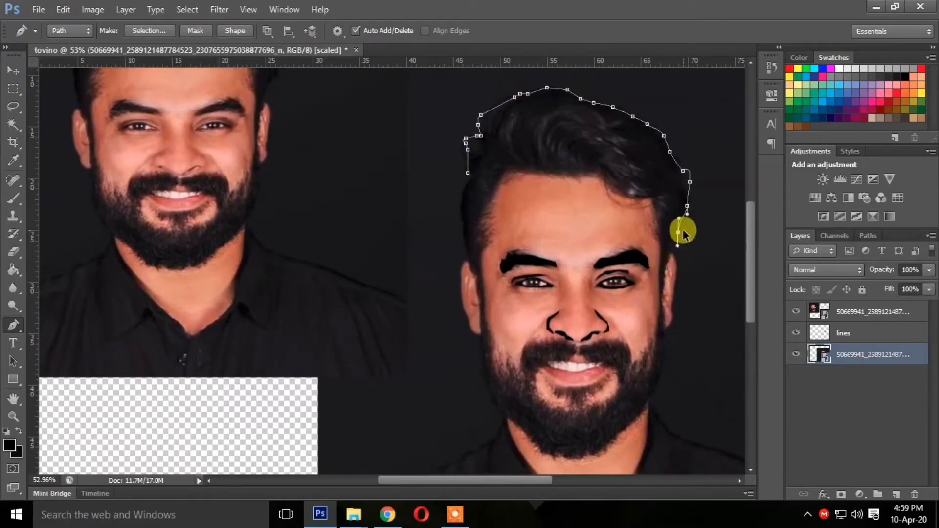
Step: Continue the hair path down the outer edge of the sideburn on the image's right side and start back up its inner edge
left_click(680, 228)
left_click(674, 238)
left_click(671, 252)
left_click(663, 272)
left_click(663, 292)
left_click(662, 311)
left_click(660, 315)
left_click(658, 298)
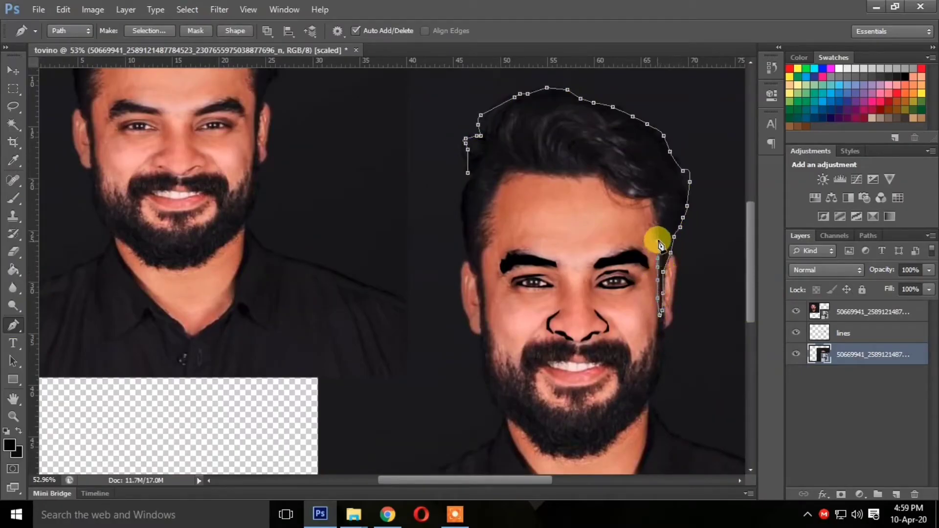
Step: Continue the hair path along the forehead hairline and down the inner edge of the sideburn on the image's left side
left_click(630, 196)
left_click(597, 174)
left_click(552, 172)
left_click(516, 172)
left_click(490, 214)
left_click(480, 254)
left_click(481, 294)
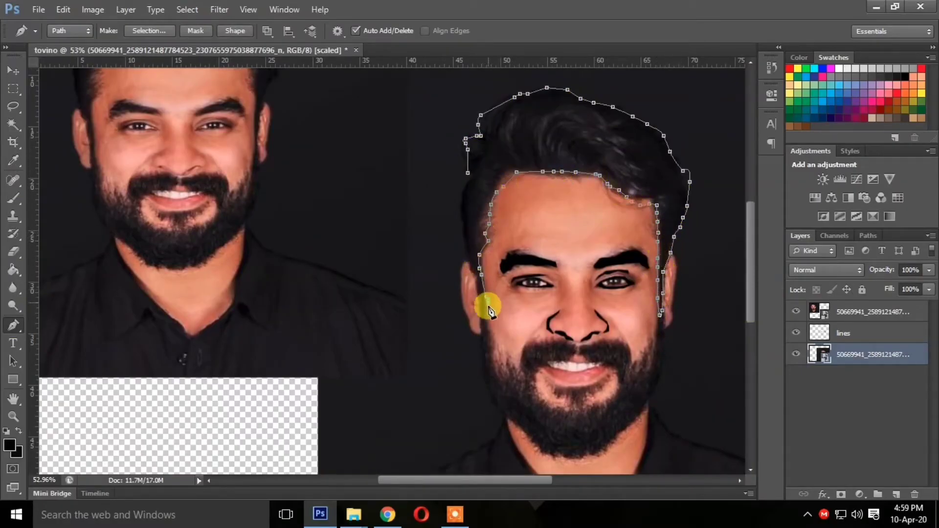
Step: Close the hair path up the outer edge of the sideburn on the image's left side to the starting anchor
left_click(484, 318)
left_click(478, 284)
left_click(469, 265)
left_click(465, 246)
left_click(462, 215)
left_click(465, 194)
left_click(472, 176)
left_click(468, 173)
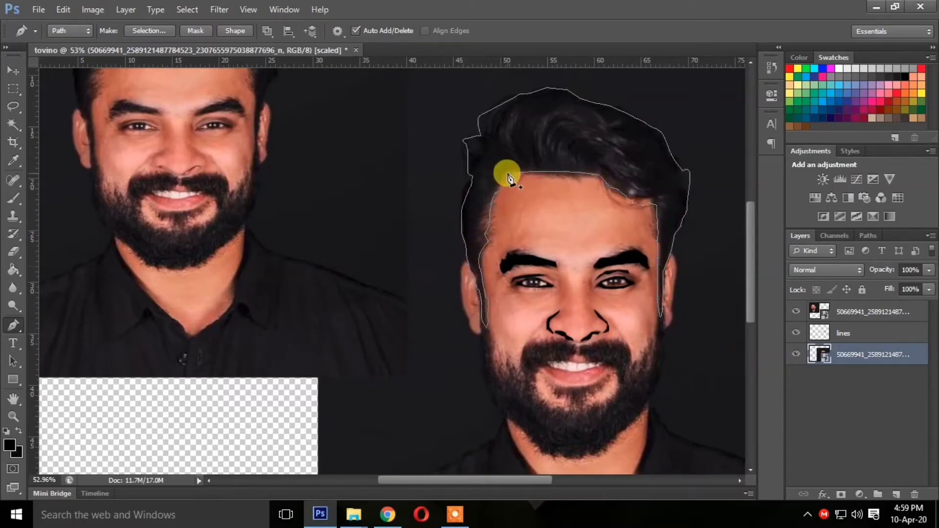
Step: Select the lines layer and fill the hair path with the black foreground colour
right_click(508, 171)
right_click(564, 137)
left_click(556, 138)
left_click(832, 332)
right_click(550, 143)
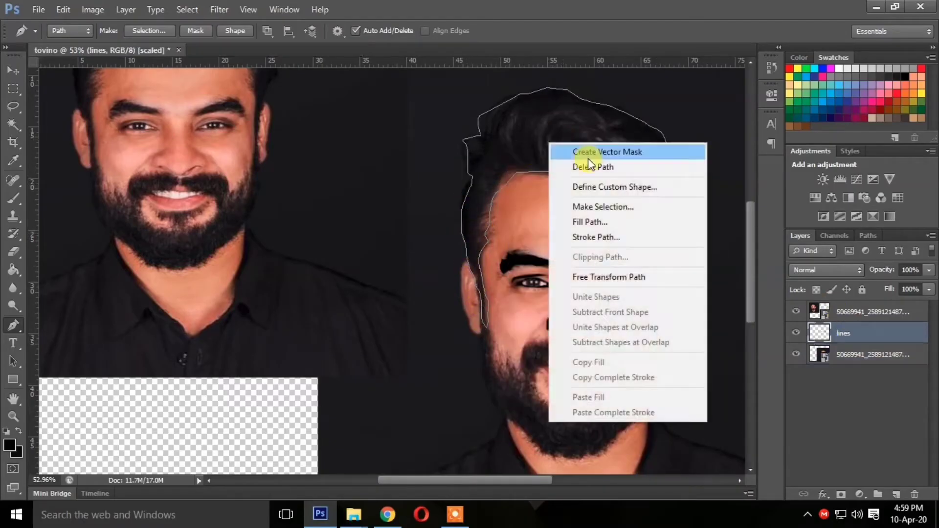
left_click(576, 221)
key("Return")
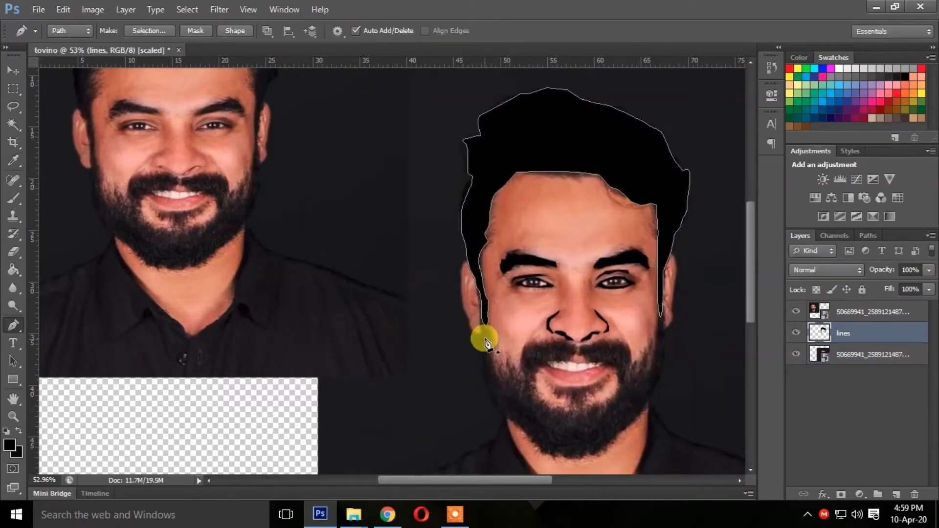
Step: Start a beard path at the sideburn on the image's left side and trace down the outer jaw edge towards the chin
left_click(477, 298)
left_click(479, 304)
left_click(479, 319)
left_click(479, 326)
left_click(479, 331)
left_click(478, 345)
left_click(480, 355)
left_click(481, 361)
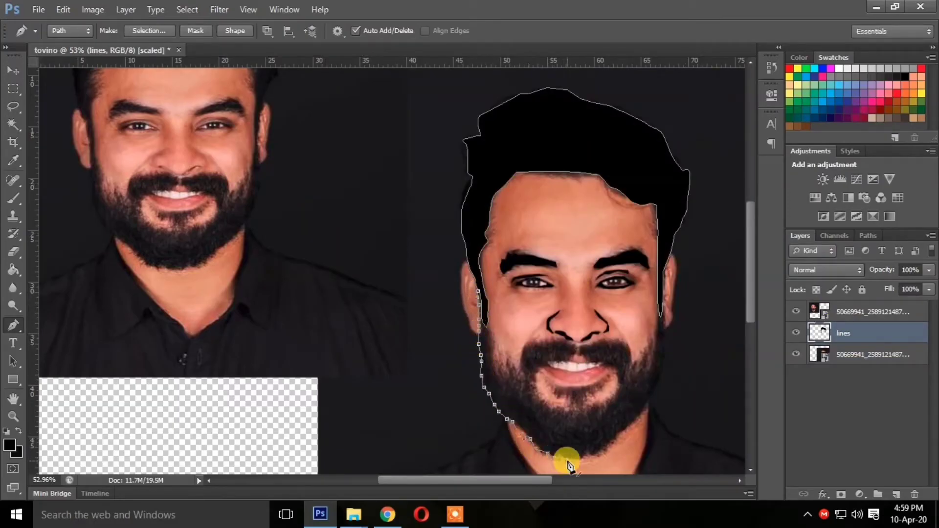
Step: Continue the beard path from the chin up the outer jaw edge to the sideburn on the image's right side
left_click(613, 434)
left_click(637, 421)
left_click(644, 400)
left_click(653, 387)
left_click(661, 365)
left_click(664, 354)
left_click(667, 339)
left_click(666, 332)
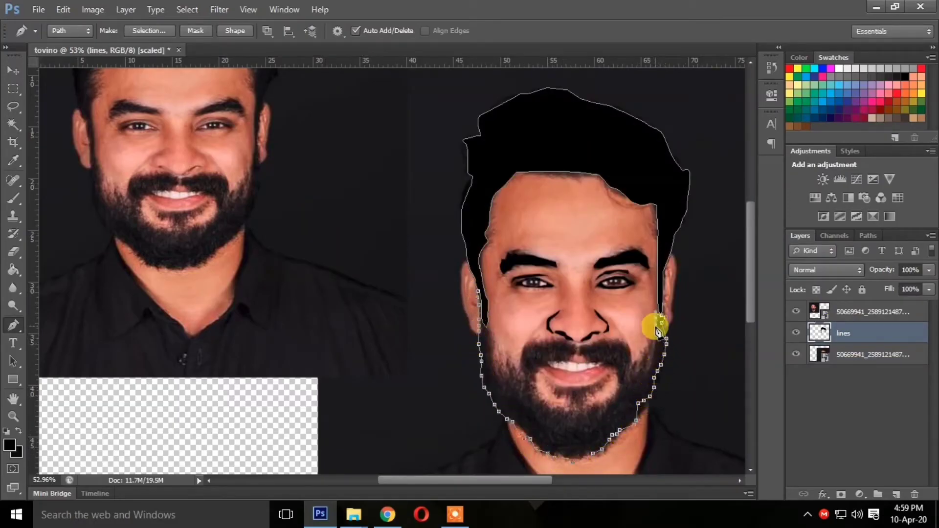
Step: Continue the beard path down the inner cheek on the image's right side and around that moustache half to the mouth corner
left_click(652, 337)
left_click(630, 364)
left_click(628, 350)
left_click(617, 341)
left_click(581, 345)
left_click(582, 354)
left_click(605, 363)
left_click(619, 377)
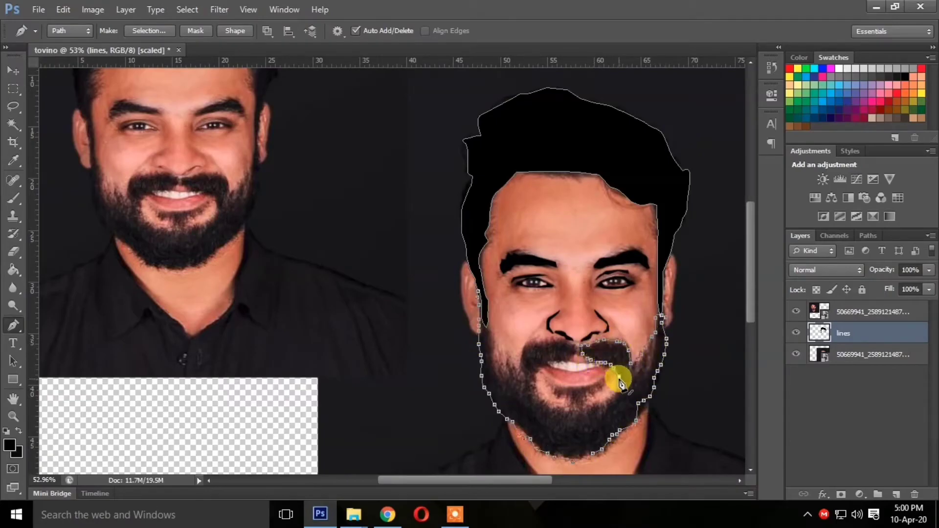
Step: Continue the beard path around the skin patch under the lower lip, following the lip line across the mouth
left_click(618, 391)
left_click(604, 394)
left_click(609, 377)
left_click(590, 383)
left_click(567, 388)
left_click(550, 379)
left_click(558, 394)
left_click(572, 398)
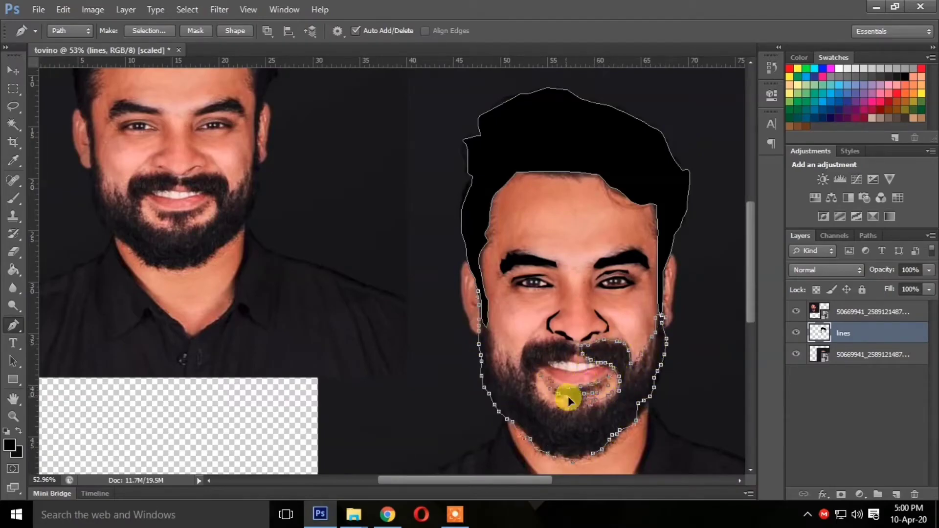
Step: Continue the beard path around the mouth, moustache half and inner cheek on the image's left side up towards the sideburn
left_click(551, 406)
left_click(541, 401)
left_click(576, 350)
left_click(564, 341)
left_click(556, 340)
left_click(532, 338)
left_click(523, 342)
left_click(521, 365)
left_click(507, 365)
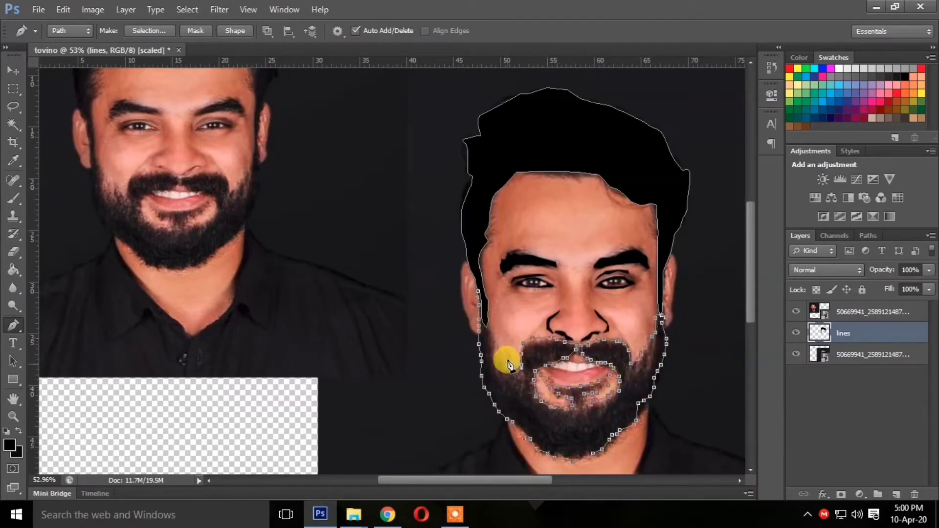
left_click(495, 346)
Step: Fill the beard path with black on the lines layer
right_click(582, 415)
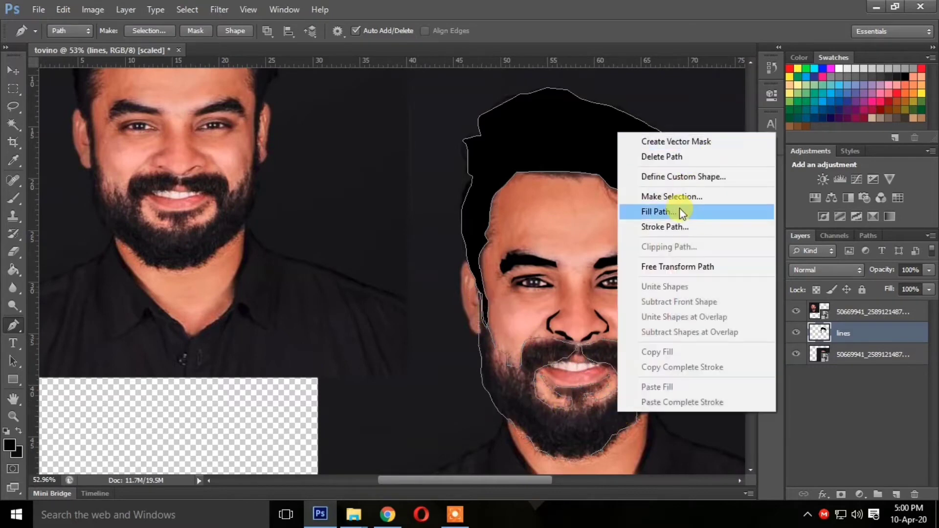
left_click(681, 210)
left_click(562, 123)
Step: Trace a closed Pen path around the shirt half on the image's left side, along the shoulder, bottom edge, placket and neckline
mouse_move(538, 479)
left_mouse_down()
mouse_move(516, 482)
mouse_move(544, 480)
left_mouse_up()
left_click(13, 417)
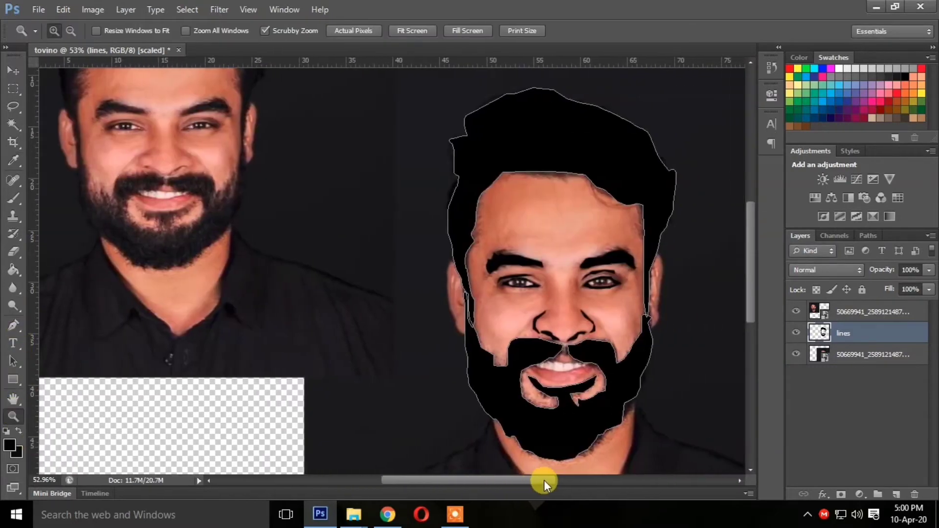
left_click_drag(751, 294, 752, 336)
left_click_drag(528, 480, 560, 481)
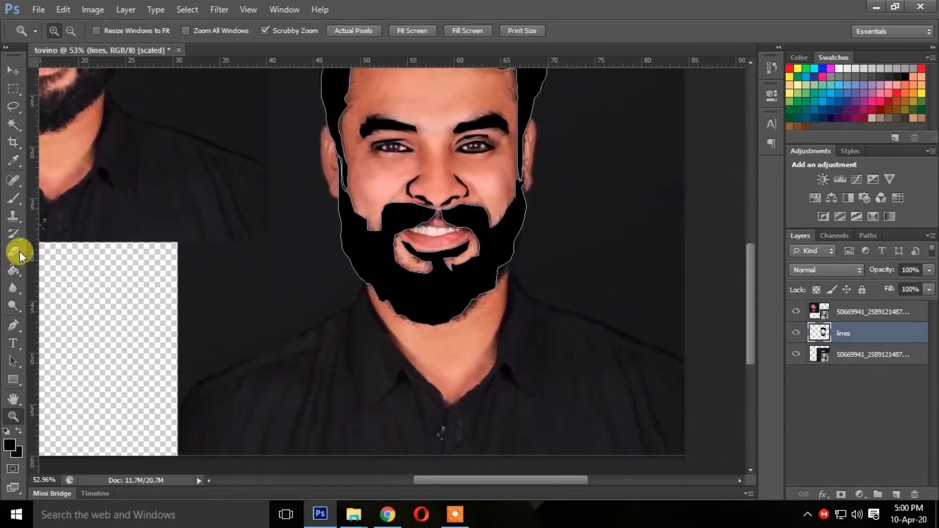
left_click(13, 325)
left_click_drag(366, 284, 348, 309)
left_click(342, 309)
left_click(294, 327)
left_click(275, 333)
left_click(231, 355)
left_click(208, 366)
left_click(191, 383)
left_click(187, 396)
left_click(179, 413)
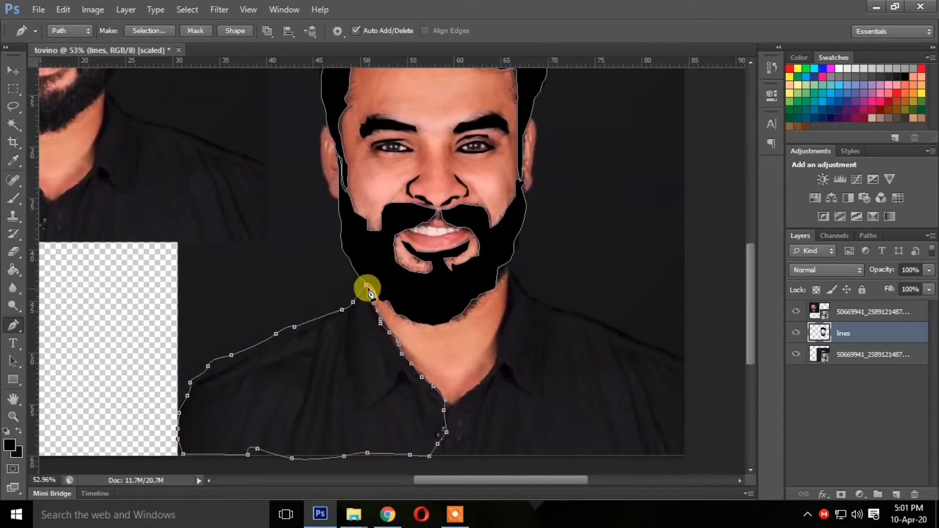
left_click(365, 284)
Step: Trace the neckline of the shirt half on the image's right side down along the placket to the photo's bottom edge
left_click(496, 363)
left_click(489, 379)
left_click(462, 397)
left_click(454, 405)
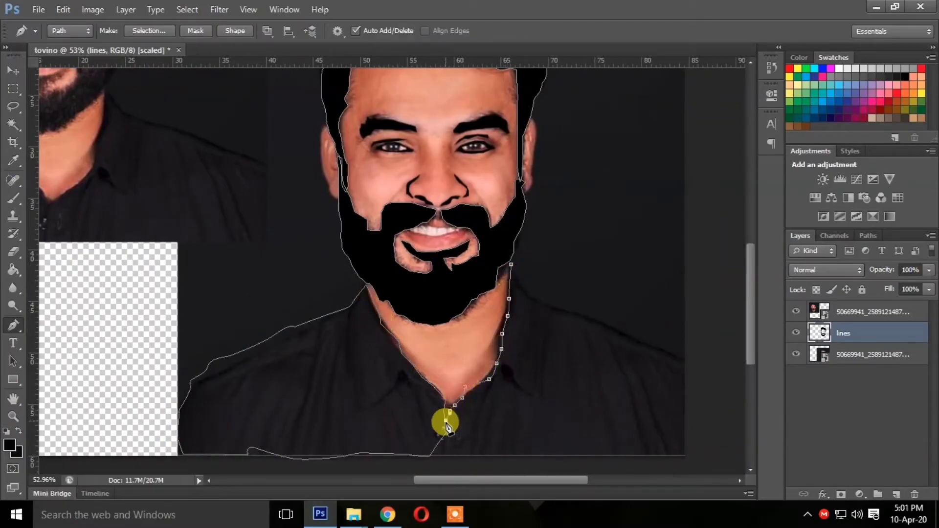
left_click(446, 419)
left_click(443, 439)
left_click(445, 454)
Step: Continue the shirt path along the photo's bottom and side edges, then over the shoulder to close it at the neck
left_click(683, 456)
left_click(685, 359)
left_click(622, 335)
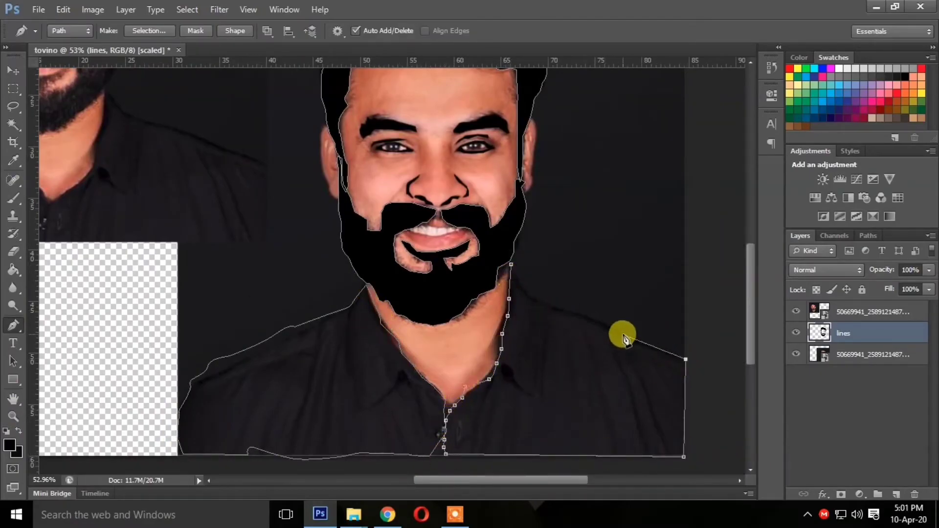
left_click(591, 324)
left_click(566, 311)
left_click(540, 302)
left_click(520, 289)
left_click(511, 264)
left_click(512, 268)
left_click_drag(554, 418, 557, 420)
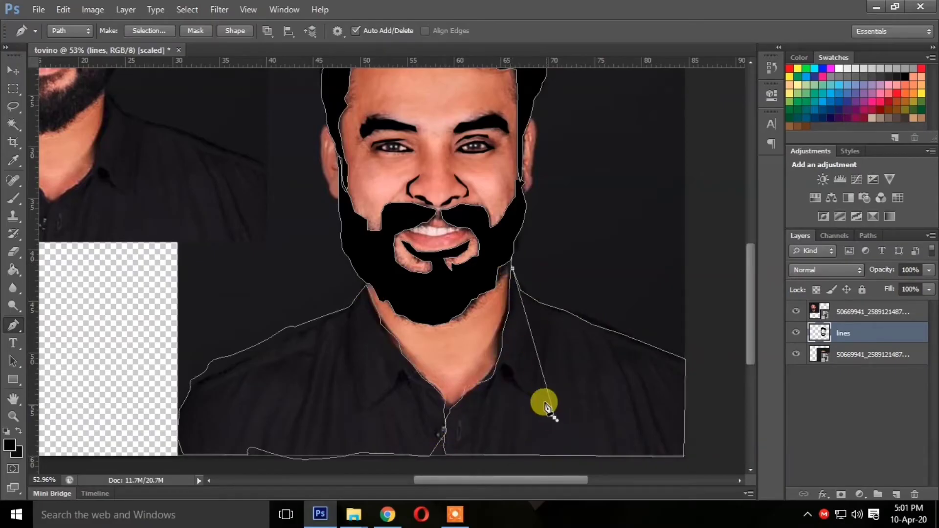
right_click(566, 347)
left_click(599, 161)
key("ctrl+z")
right_click(552, 358)
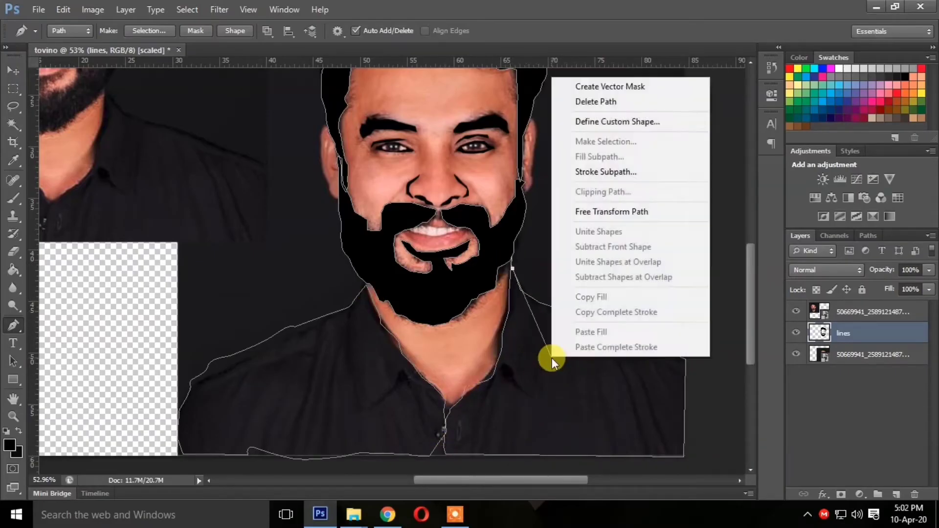
key("Escape")
Step: Fill both traced shirt halves with black on the lines layer
right_click(551, 358)
left_click(604, 155)
left_click(562, 124)
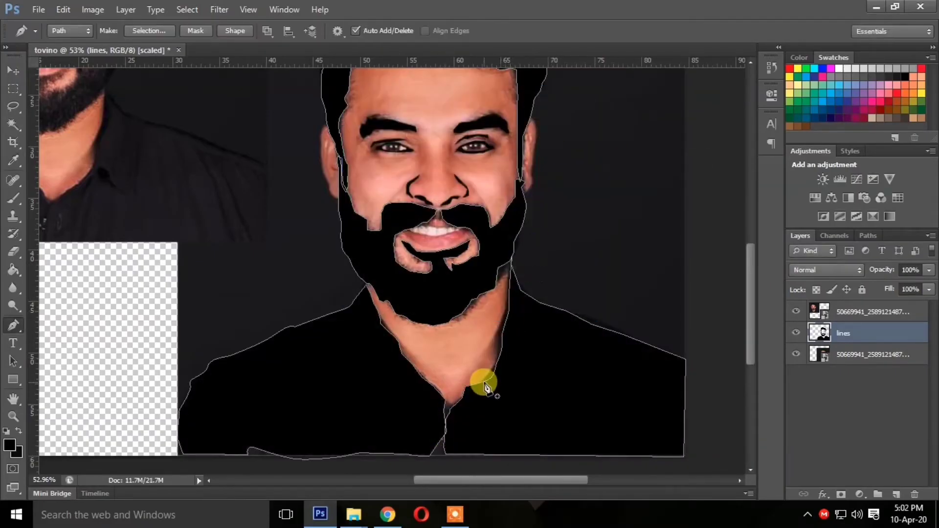
Step: Trace a closed path around the unfilled gap along the shirt placket and fill it with black
left_click(446, 400)
left_click(458, 405)
left_click(446, 454)
left_click(419, 456)
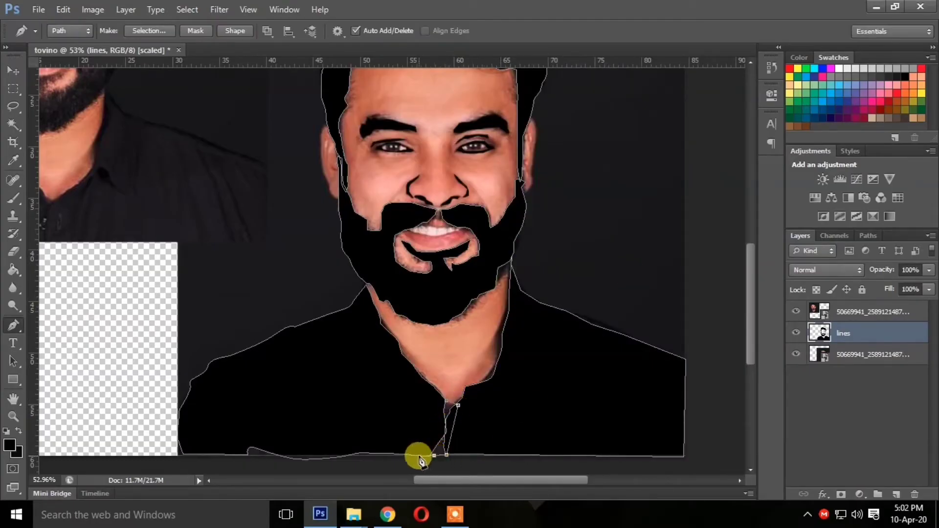
left_click(425, 426)
left_click(446, 401)
right_click(473, 406)
left_click(545, 207)
left_click(566, 124)
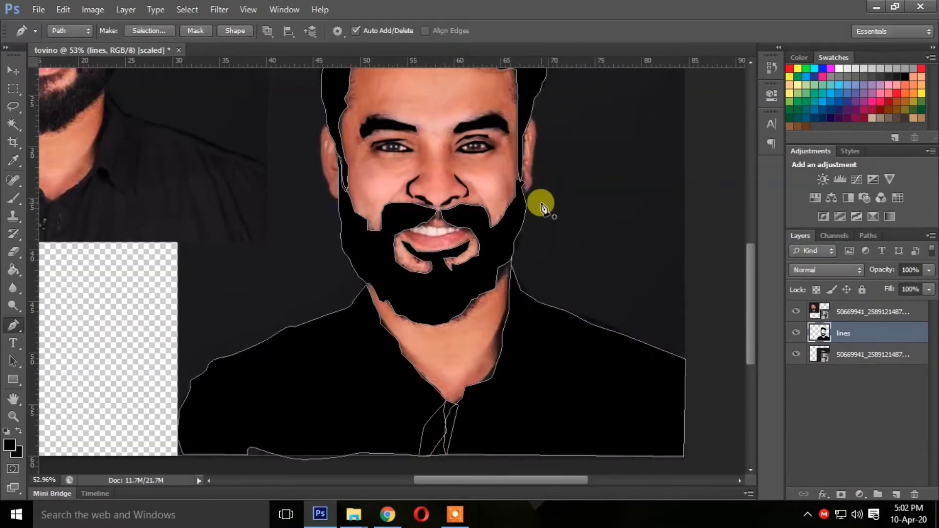
Step: Trace a closed Pen path along the outer rim of the ear on the image's right side
left_click_drag(425, 480, 447, 480)
key("z")
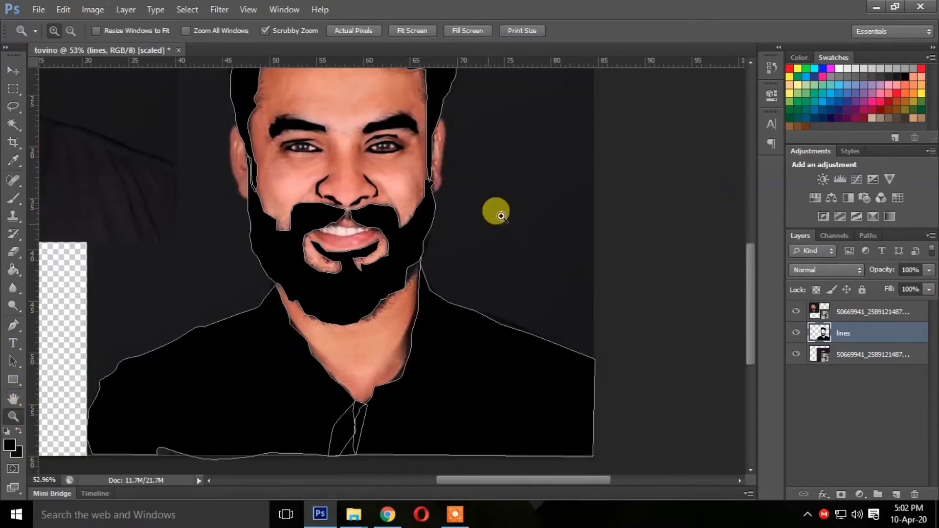
left_click_drag(496, 210, 757, 245)
left_click(13, 325)
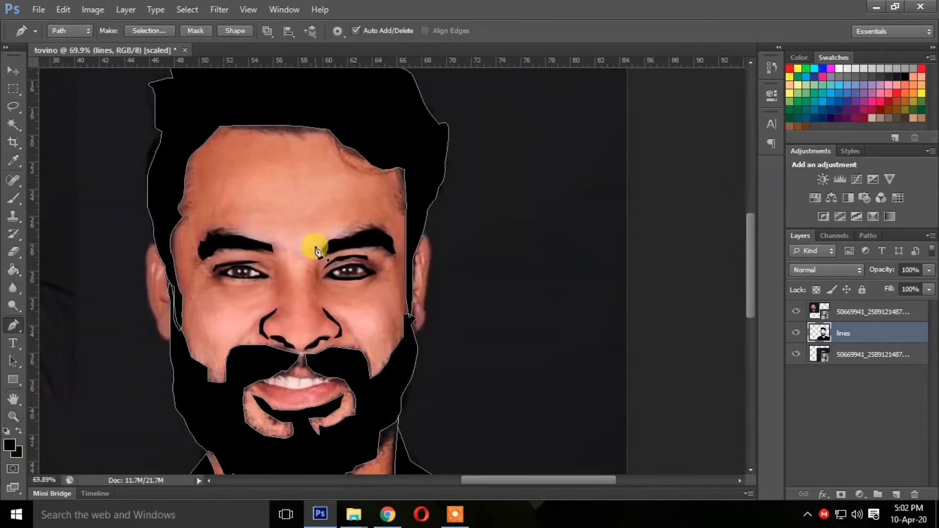
left_click(424, 231)
left_click(433, 242)
left_click(435, 257)
left_click(433, 296)
left_click(429, 308)
left_click(429, 319)
left_click(428, 329)
left_click(431, 245)
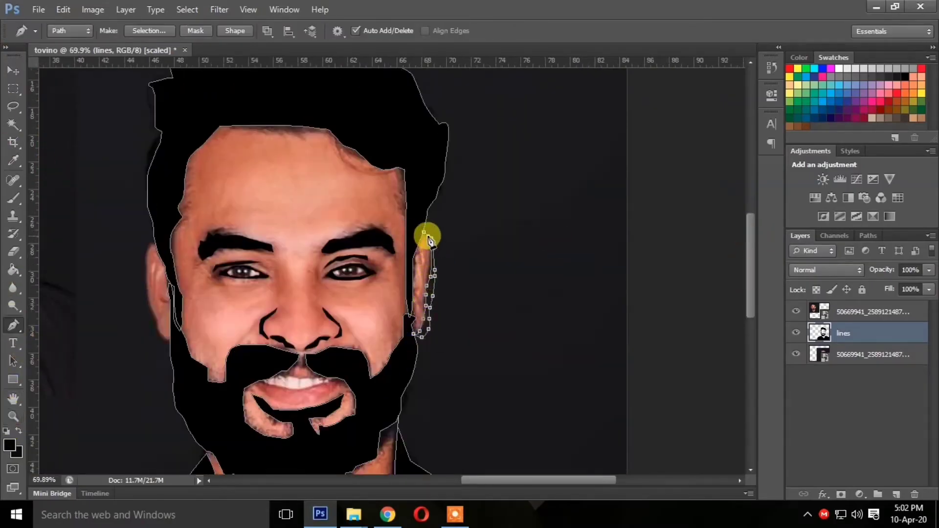
left_click(424, 232)
Step: Fill the ear rim path on the image's right side with black
right_click(454, 197)
left_click(417, 265)
right_click(444, 220)
left_click(506, 300)
left_click(560, 123)
Step: Trace small closed shadow shapes at the upper and middle inner edge of the ear on the image's right side
left_click_drag(591, 481, 578, 480)
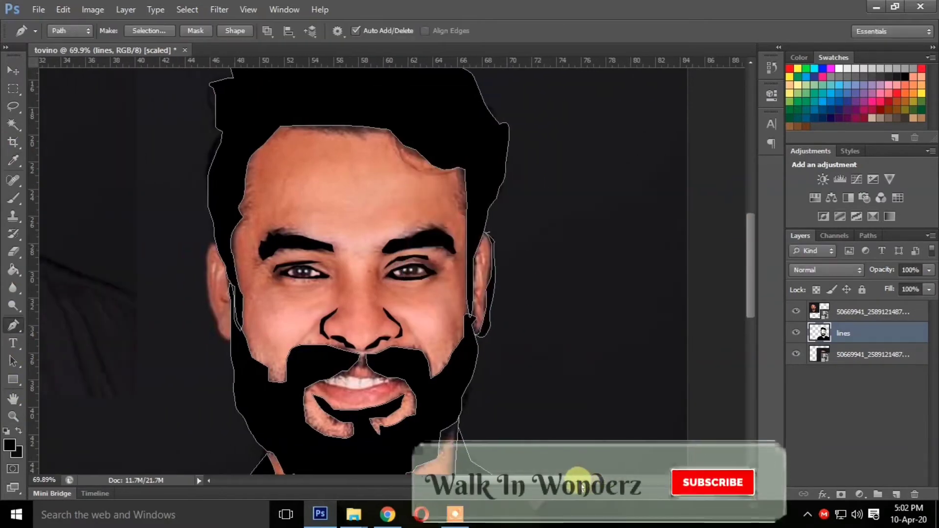
key("z")
left_click_drag(489, 295, 515, 296)
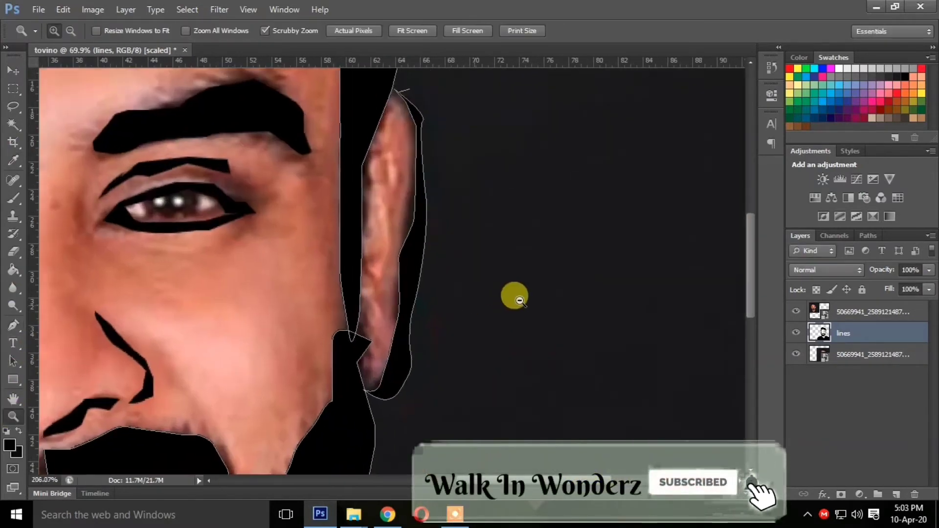
key("p")
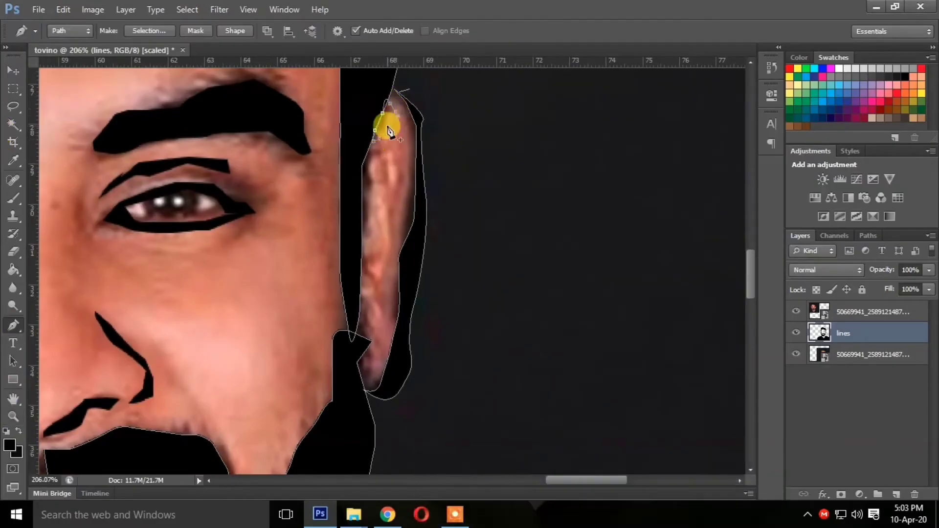
left_click(396, 115)
left_click(365, 203)
left_click(373, 204)
left_click(380, 218)
left_click(372, 240)
left_click(364, 249)
left_click(365, 203)
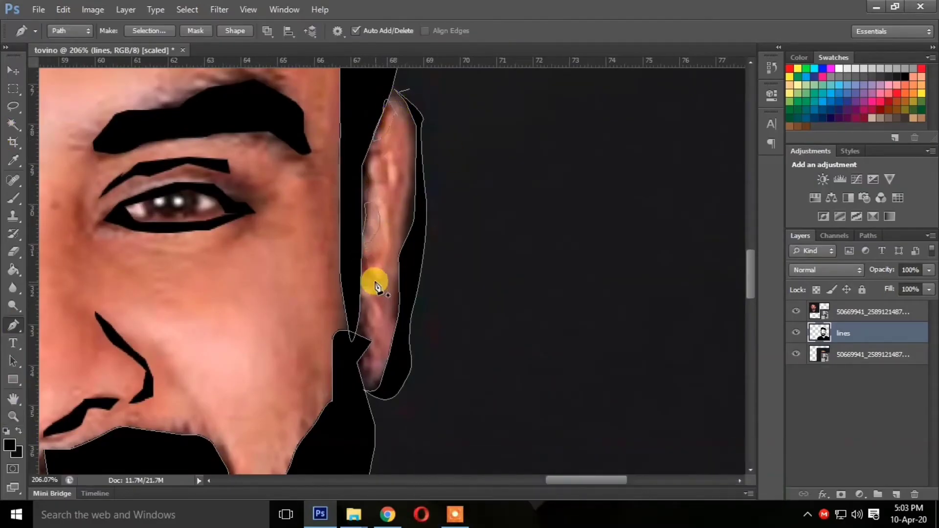
Step: Trace the long inner fold of the ear on the image's right side and fill its detail paths with black
left_click(376, 280)
left_click(383, 274)
left_click(391, 253)
left_click(390, 238)
left_click(389, 226)
left_click(389, 205)
left_click(397, 188)
left_click(398, 174)
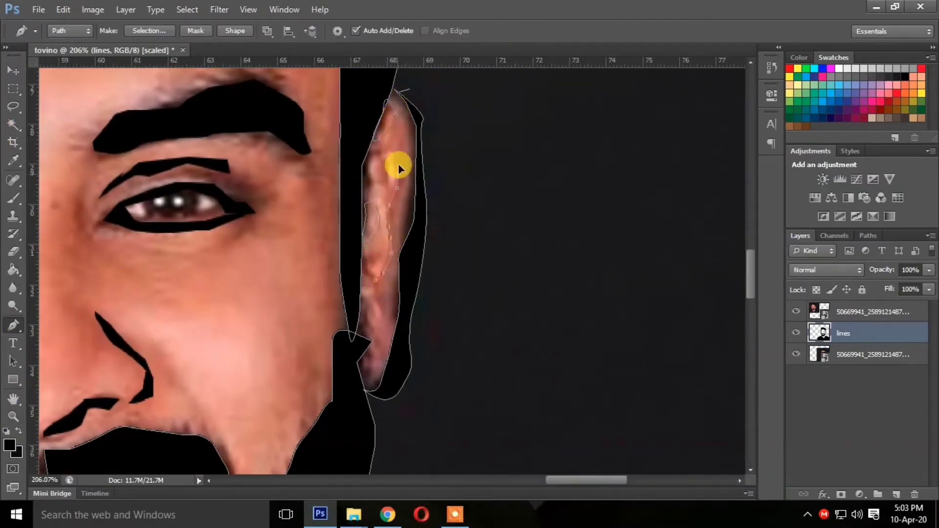
right_click(385, 296)
left_click(416, 77)
left_click(562, 122)
Step: Trace a closed Pen path along the outer rim of the ear on the image's left side
left_click_drag(557, 481, 483, 482)
left_click(276, 409)
left_click_drag(253, 398, 253, 387)
left_click(245, 362)
left_click(238, 350)
left_click(229, 320)
left_click(221, 303)
left_click(221, 287)
left_click(216, 272)
left_click(211, 255)
left_click(213, 238)
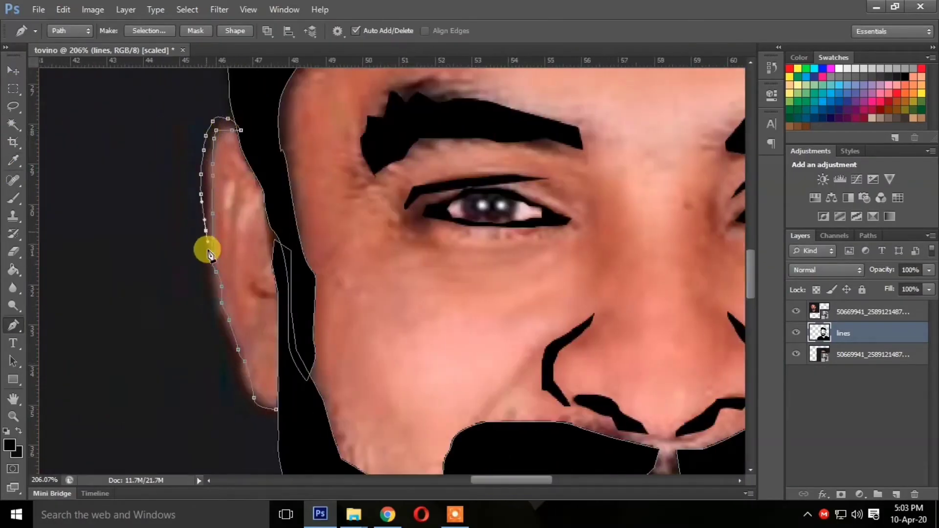
left_click(278, 418)
left_click(276, 409)
Step: Trace a closed path around the curved inner fold of the ear on the image's left side
left_click(257, 292)
left_click(243, 272)
left_click(243, 247)
left_click(250, 220)
left_click(253, 214)
left_click(256, 208)
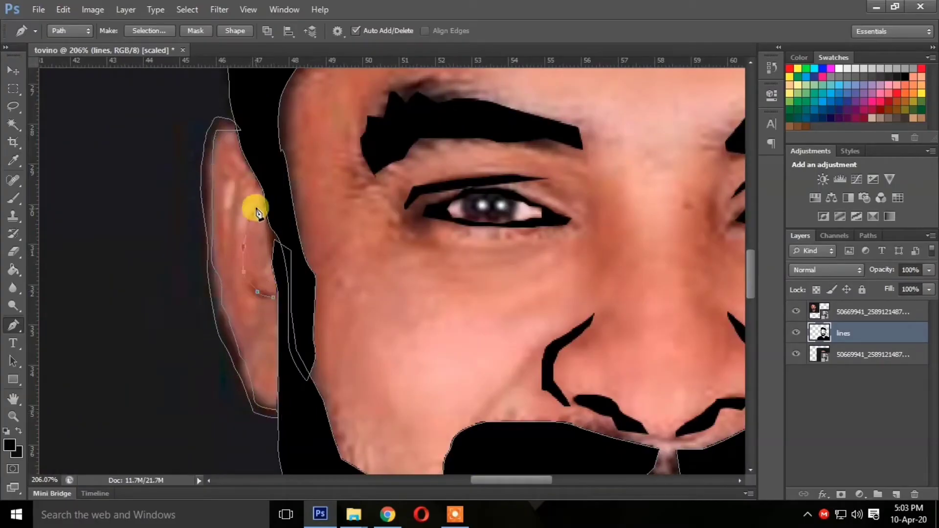
left_click(269, 299)
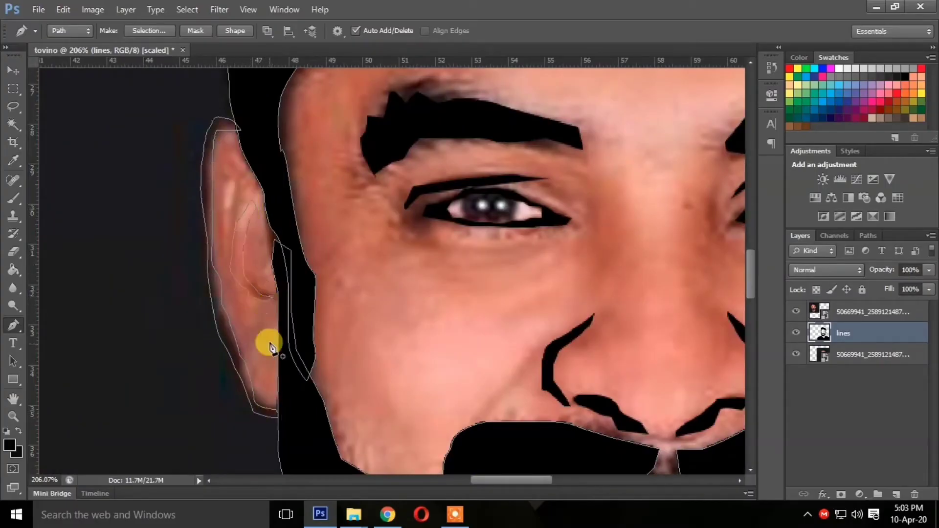
Step: Trace a small shadow shape below that ear's inner fold and fill the ear paths with black
left_click(268, 334)
left_click(264, 323)
left_click(250, 337)
right_click(236, 289)
left_click(310, 88)
key("Return")
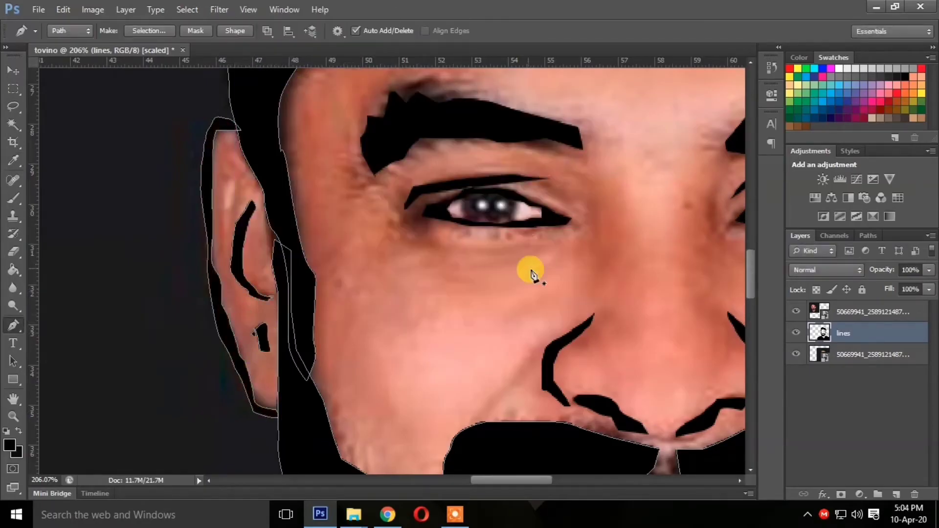
Step: Hide the bottom photo layer and view the black line art on its own
left_click(796, 354)
left_click_drag(533, 480, 579, 480)
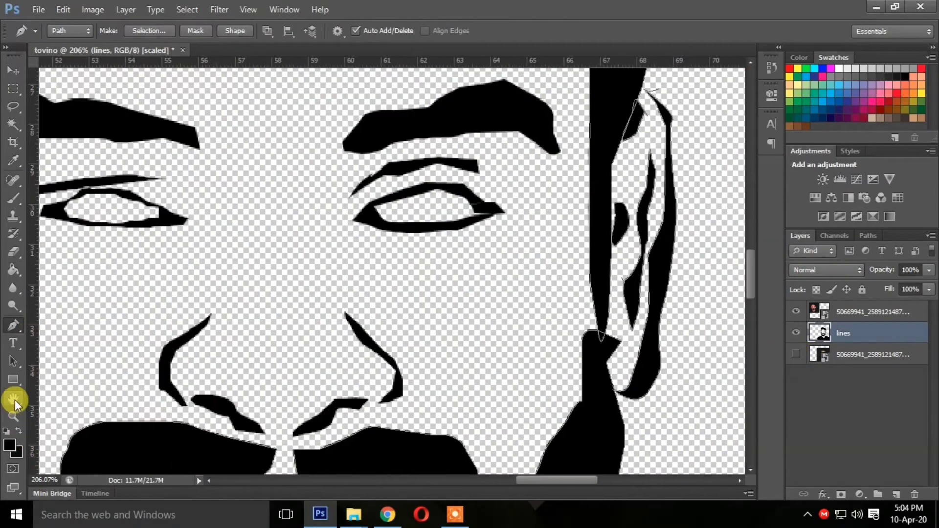
left_click(13, 415)
left_click_drag(387, 324, 281, 324)
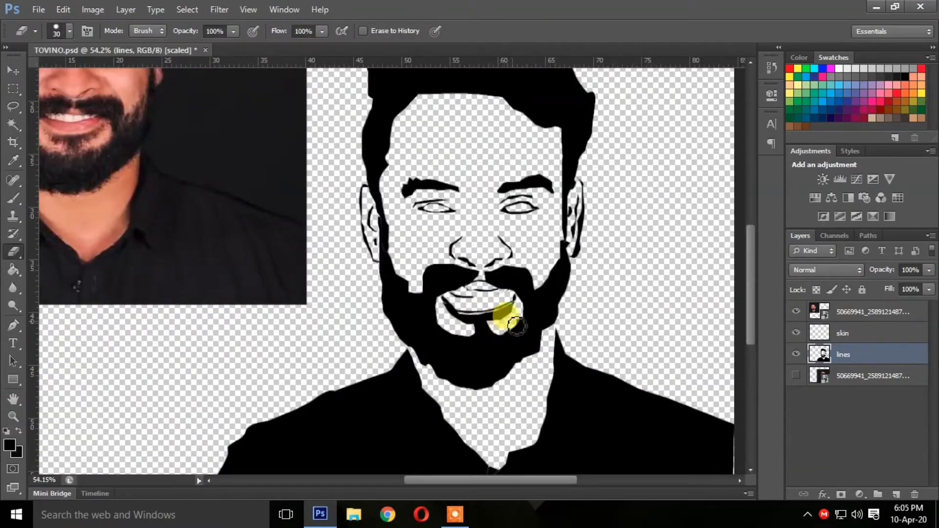
Step: Erase the lip and mouth lines inside the beard opening on the lines layer and show the bottom photo layer again
left_click_drag(502, 315, 473, 296)
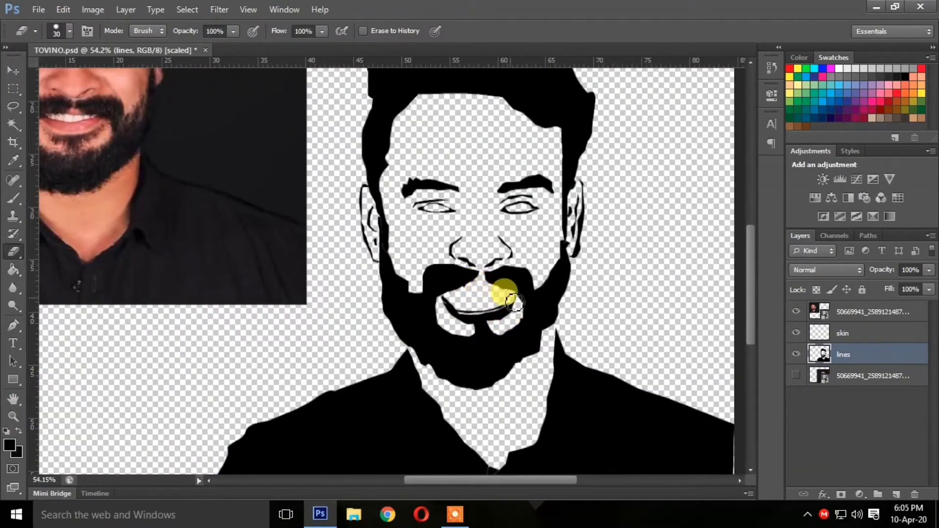
mouse_move(450, 305)
left_mouse_down()
mouse_move(481, 322)
mouse_move(505, 321)
left_mouse_up()
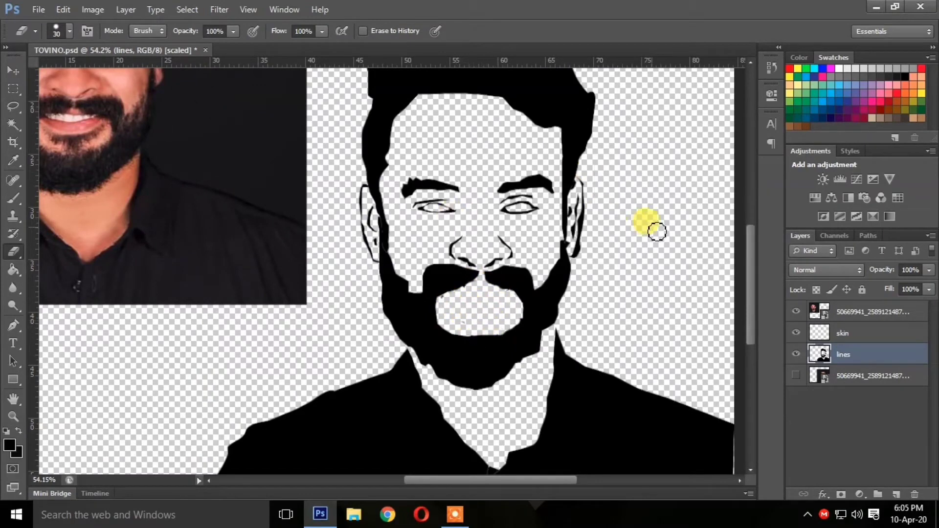
scroll(661, 254, "down", 3)
scroll(593, 327, "up", 5)
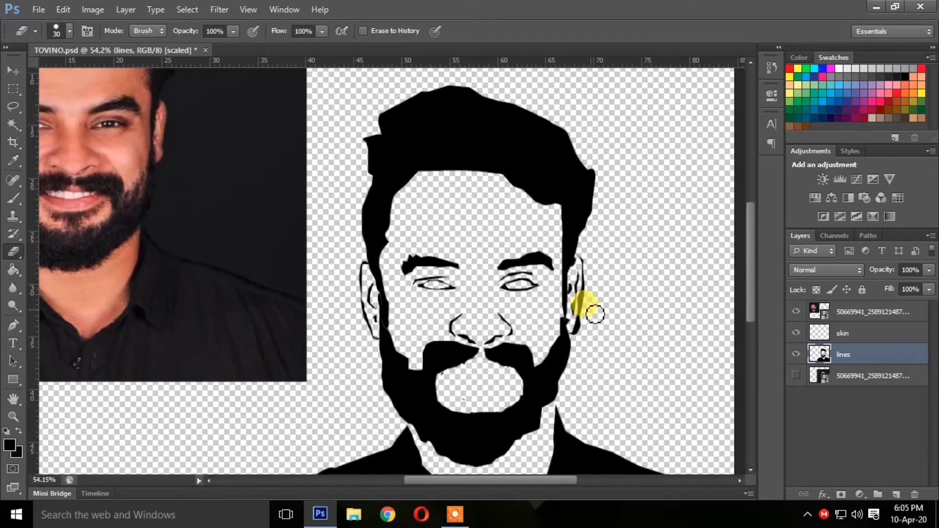
scroll(593, 313, "down", 1)
left_click(795, 375)
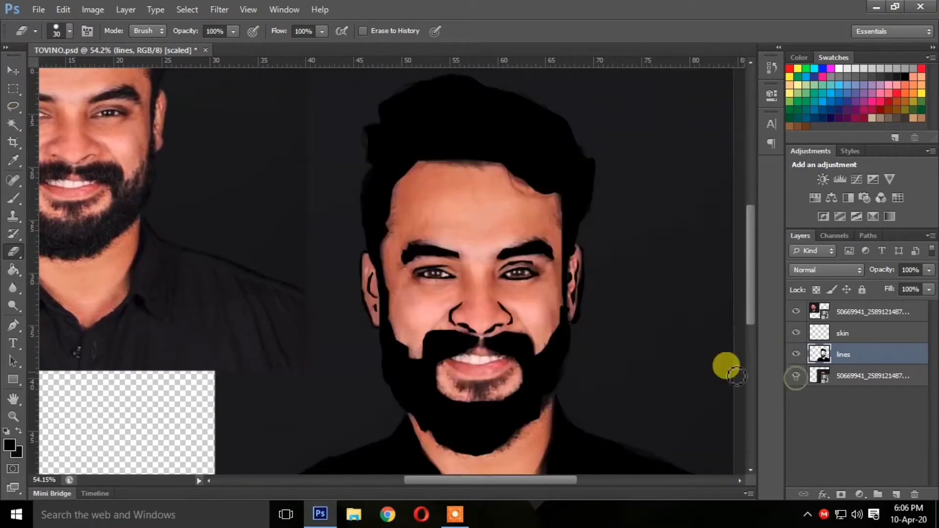
Step: Erase the leftover black specks around the mouth on the lines layer
left_click(15, 326)
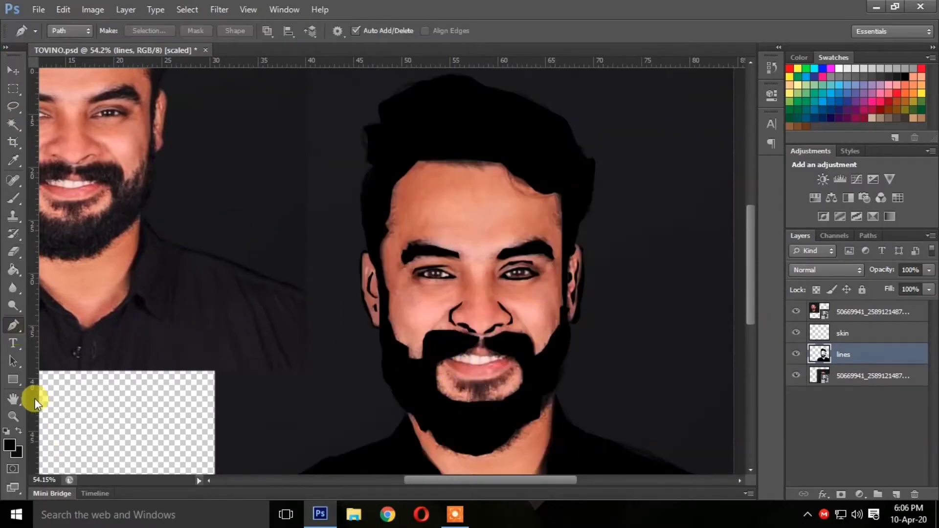
left_click(13, 417)
mouse_move(561, 480)
left_mouse_down()
mouse_move(532, 480)
mouse_move(547, 481)
left_mouse_up()
left_click_drag(500, 327, 597, 248)
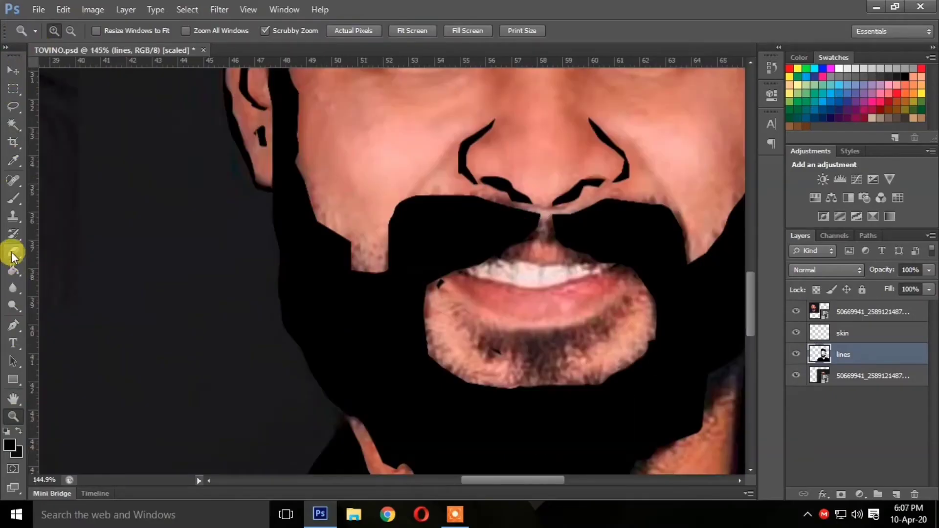
left_click(13, 253)
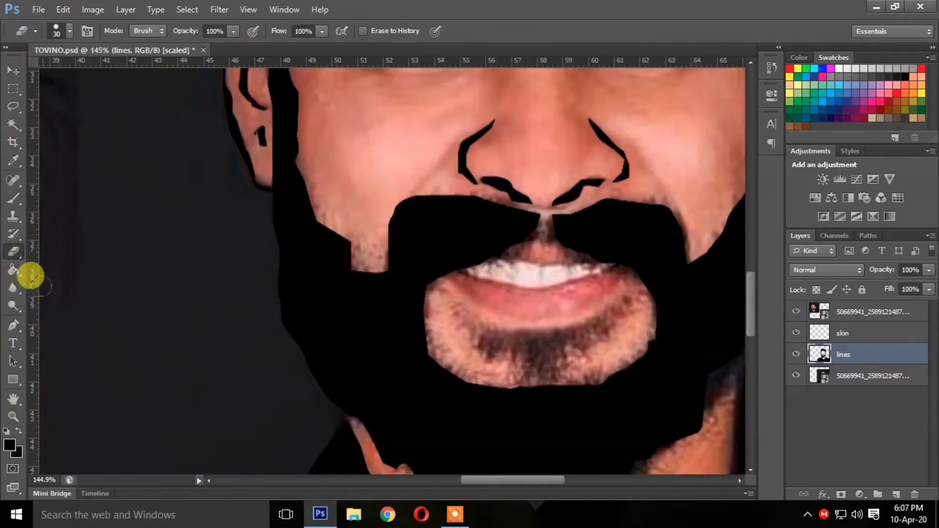
Step: Trace a closed Pen path around the chin beard patch below the lower lip, joining it to the beard underneath
left_click(12, 325)
scroll(430, 274, "down", 1)
left_click(441, 278)
left_click(468, 323)
left_click(511, 366)
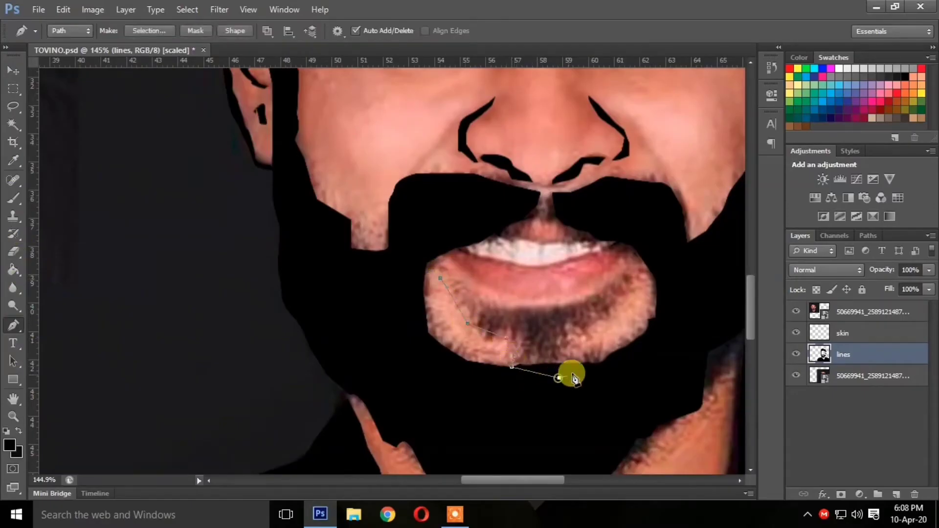
left_click(559, 378)
left_click(574, 367)
left_click(605, 321)
left_click(626, 297)
left_click(646, 270)
left_click(558, 303)
left_click(514, 308)
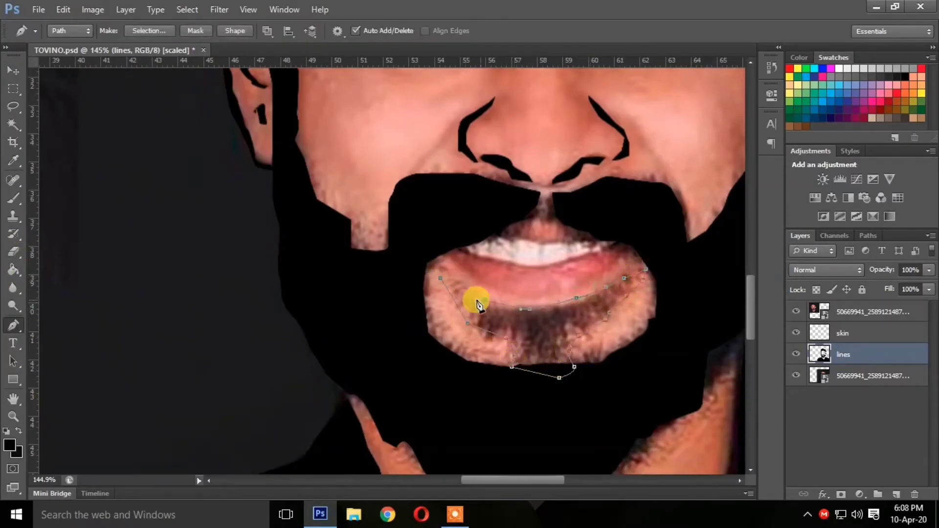
left_click(463, 297)
left_click(440, 278)
Step: Fill the chin beard path with the black foreground colour
right_click(518, 306)
left_click(550, 153)
left_click(567, 122)
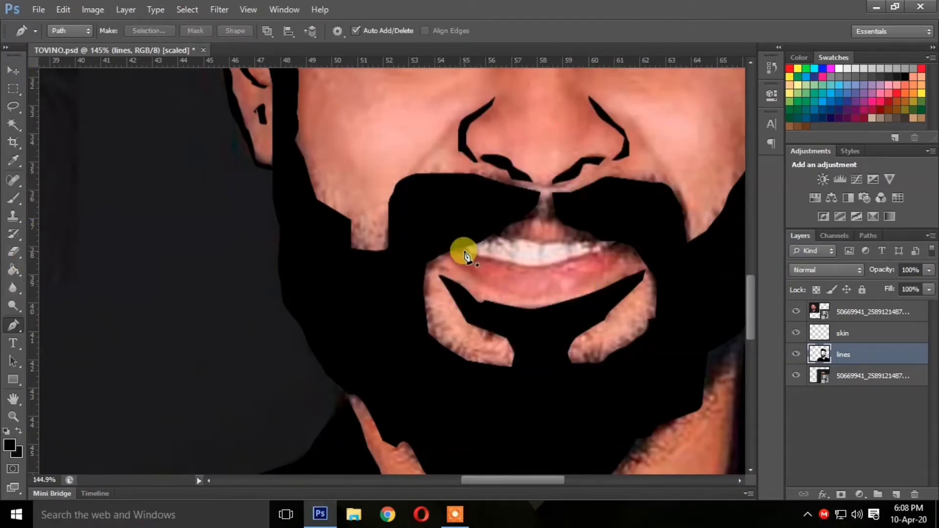
Step: Trace a thin line along the lower lip's bottom edge and fill it with black
left_click(445, 258)
left_click(486, 290)
left_click(546, 300)
left_click(599, 279)
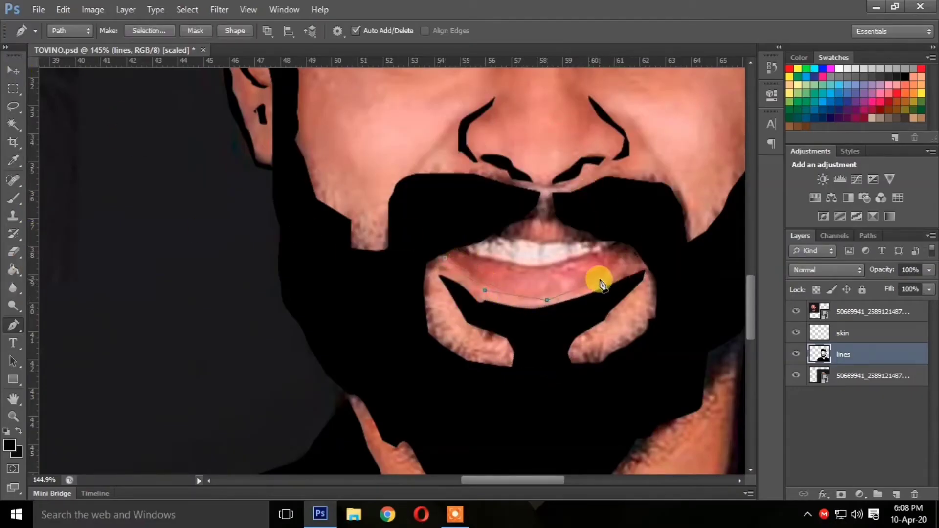
left_click(643, 272)
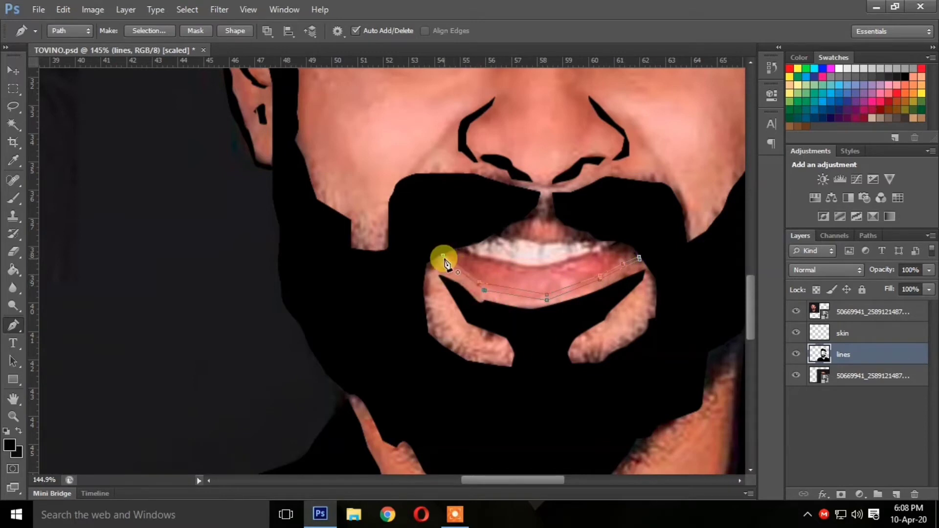
right_click(543, 298)
left_click(585, 99)
left_click(566, 124)
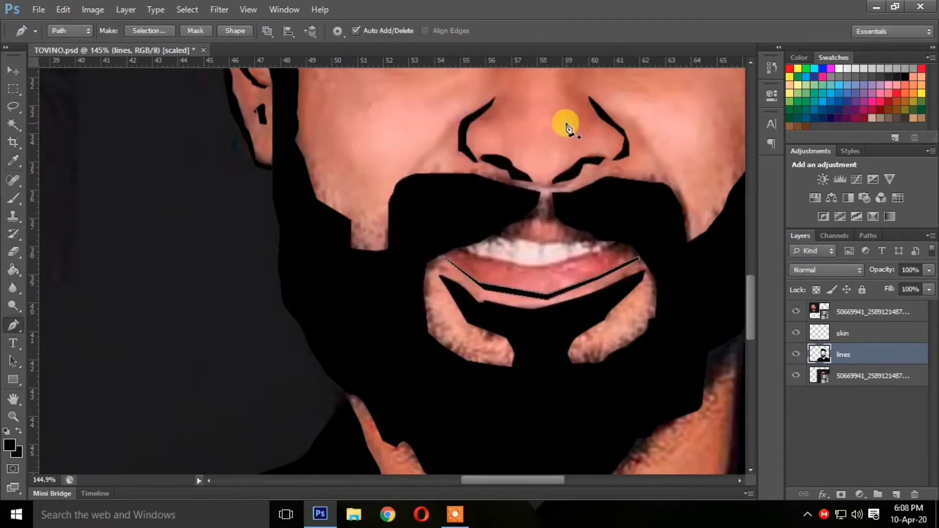
Step: Trace a small shape at the centre of the upper lip, between the moustache halves, and fill it with black
left_click(518, 222)
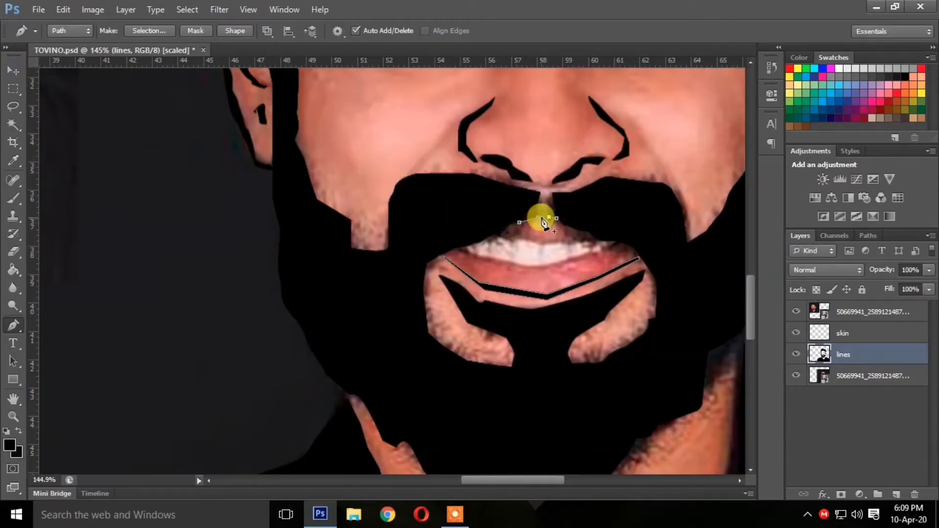
right_click(535, 220)
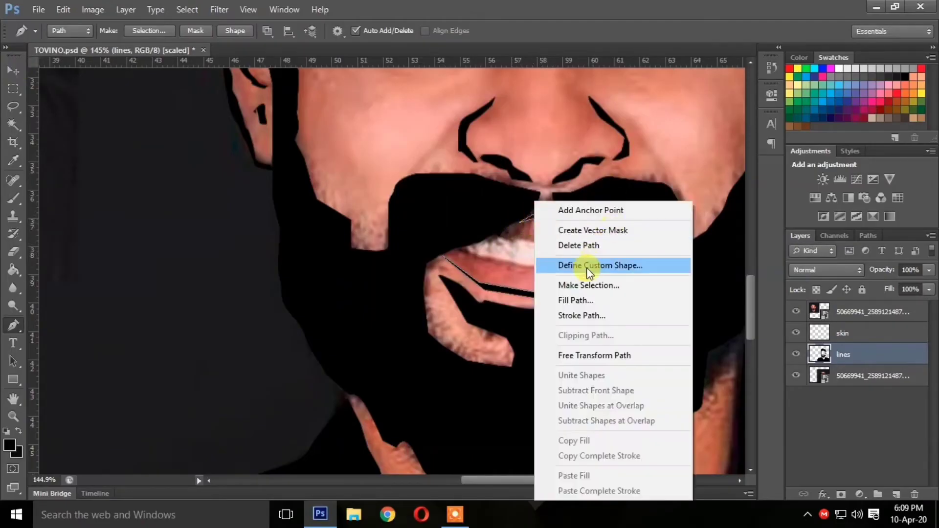
left_click(589, 264)
left_click(567, 123)
left_click(574, 126)
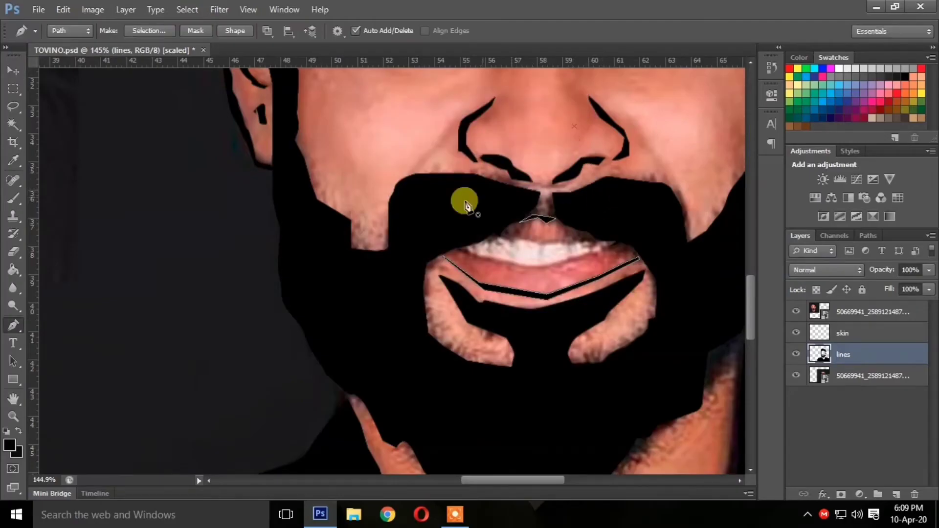
Step: Trace the unfilled gap where the beard meets the neck on the image's right side and fill it with black
scroll(715, 369, "down", 1)
left_click_drag(539, 480, 557, 479)
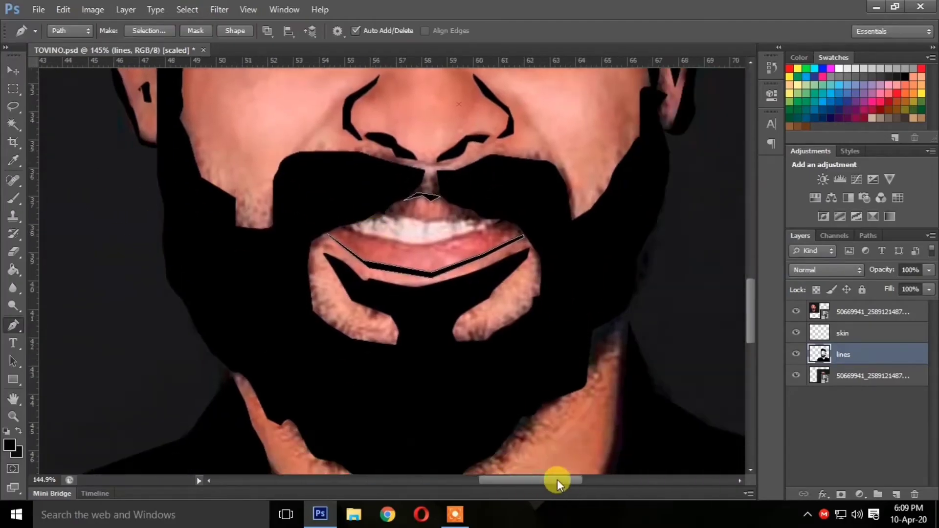
left_click(588, 379)
left_click(606, 354)
left_click(615, 344)
left_click_drag(608, 322, 615, 321)
left_click(625, 307)
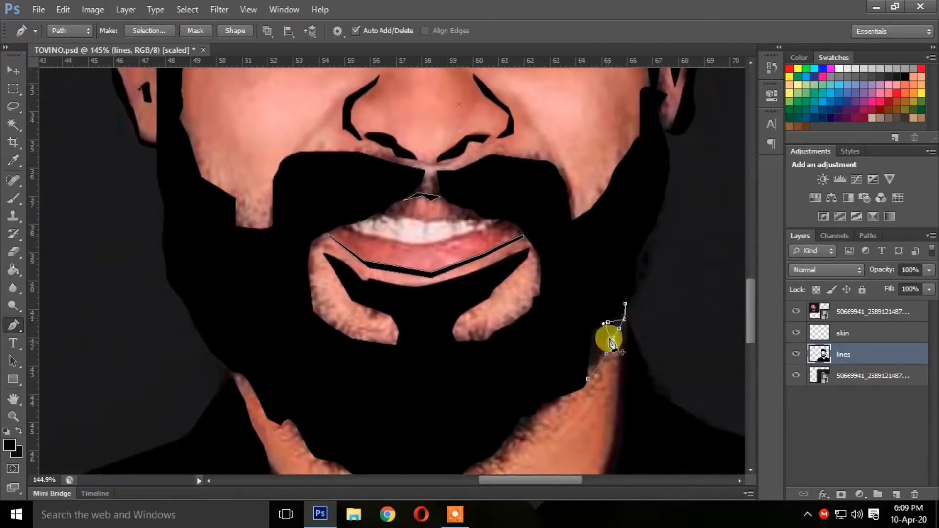
left_click(581, 323)
left_click(586, 384)
left_click(588, 379)
right_click(596, 328)
left_click(638, 128)
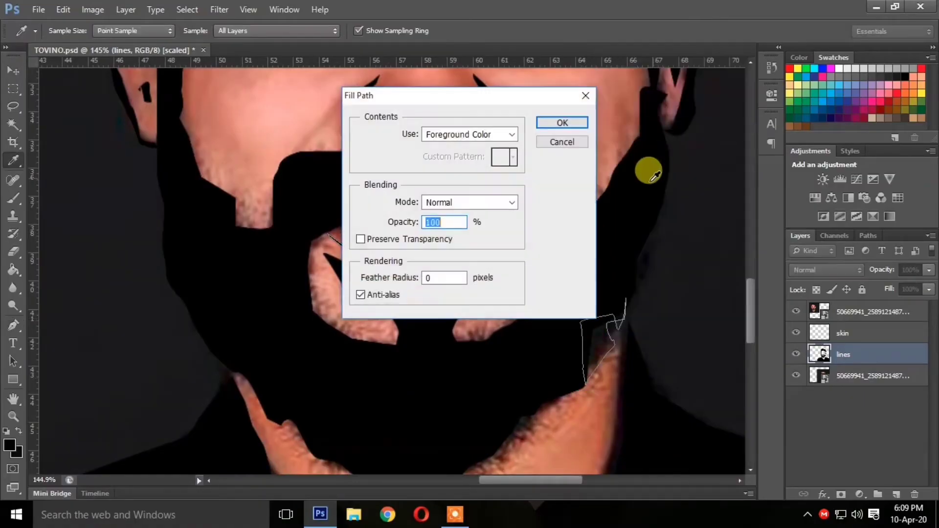
left_click(560, 122)
Step: Draw the iris outline in the eye on the image's left with the Freeform Pen and fill it with black
scroll(603, 178, "down", 2)
scroll(629, 223, "up", 10)
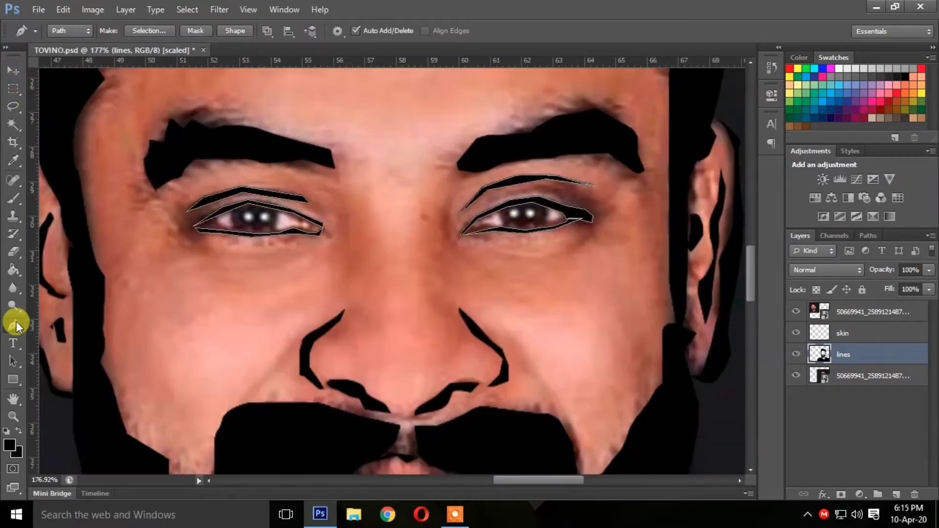
right_click(13, 323)
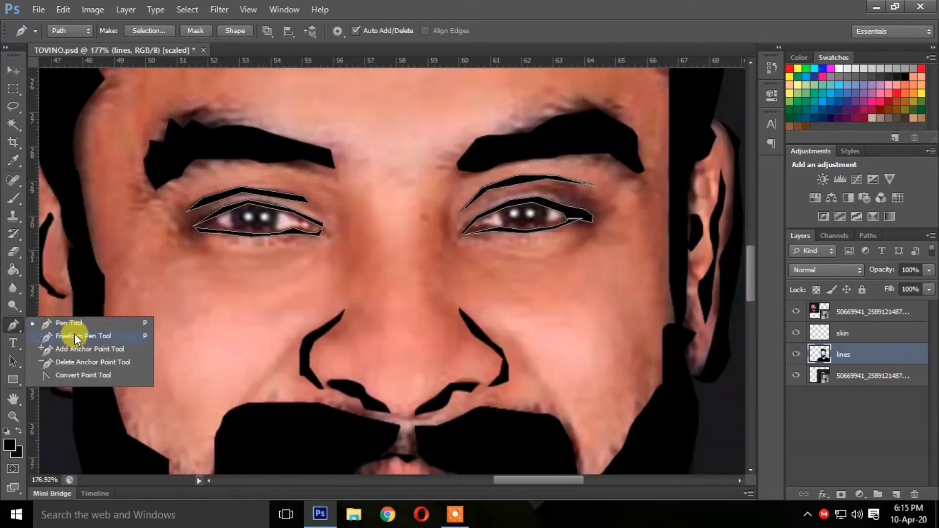
left_click(74, 334)
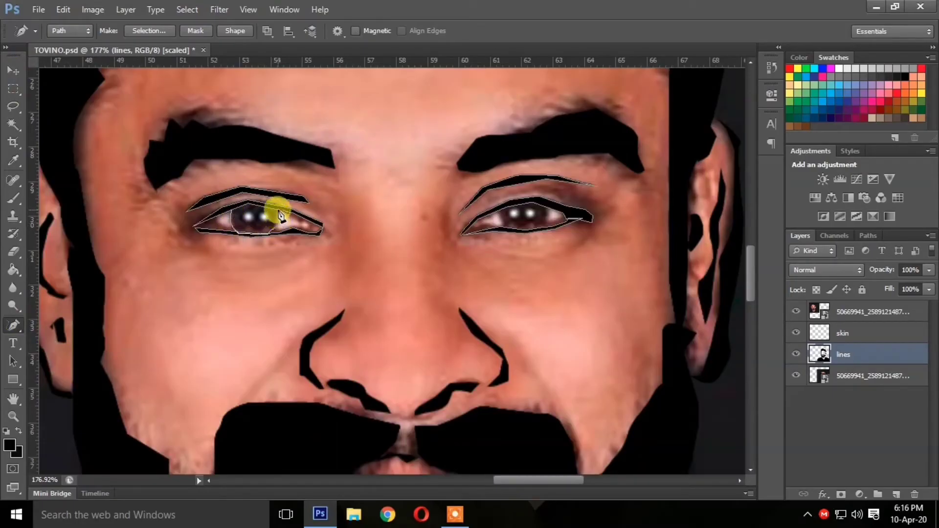
left_click_drag(279, 214, 227, 221)
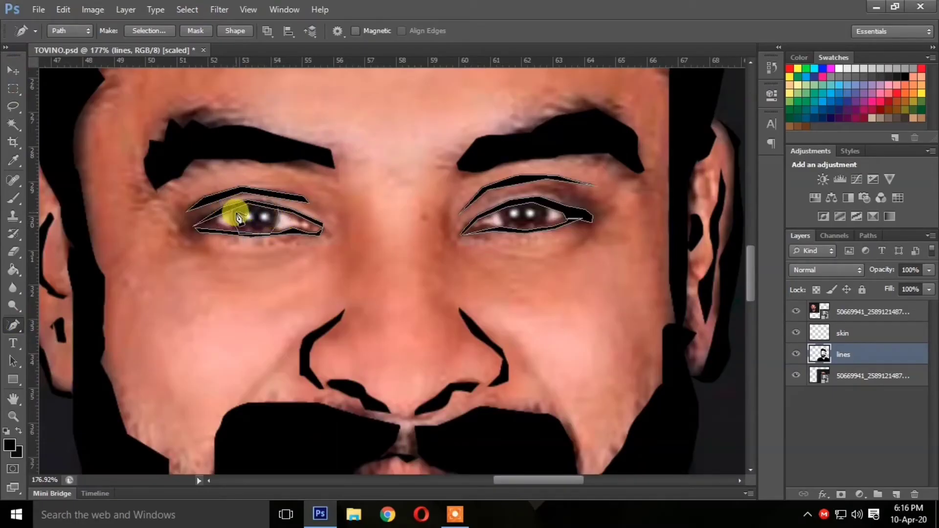
right_click(279, 225)
left_click(345, 300)
left_click(555, 125)
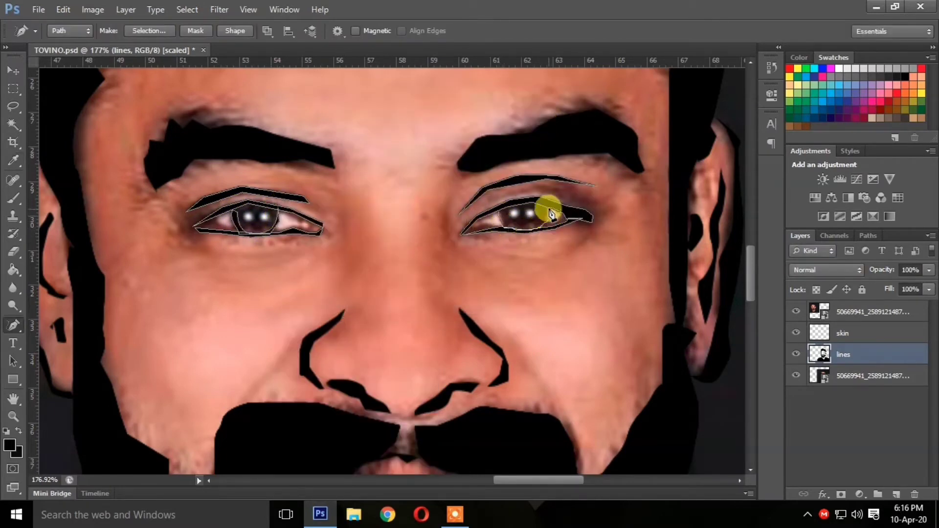
Step: Fill the iris outline of the other eye with black and check it by toggling the bottom photo layer's visibility
right_click(504, 215)
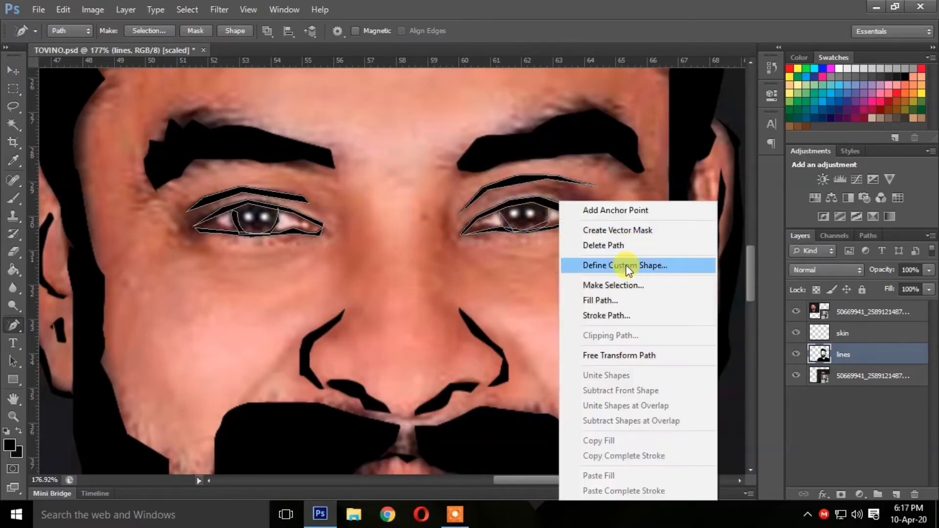
left_click(587, 300)
left_click(561, 122)
scroll(543, 234, "down", 2)
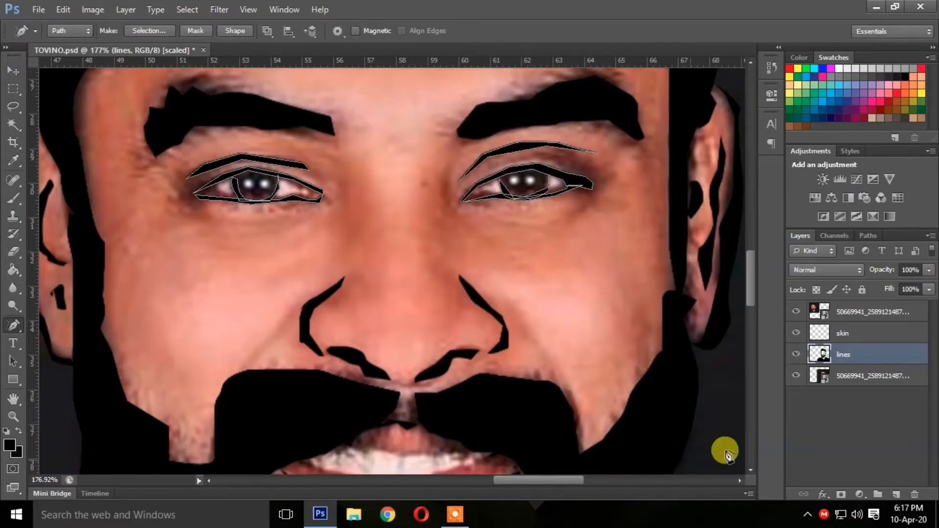
left_click(795, 375)
left_click(796, 375)
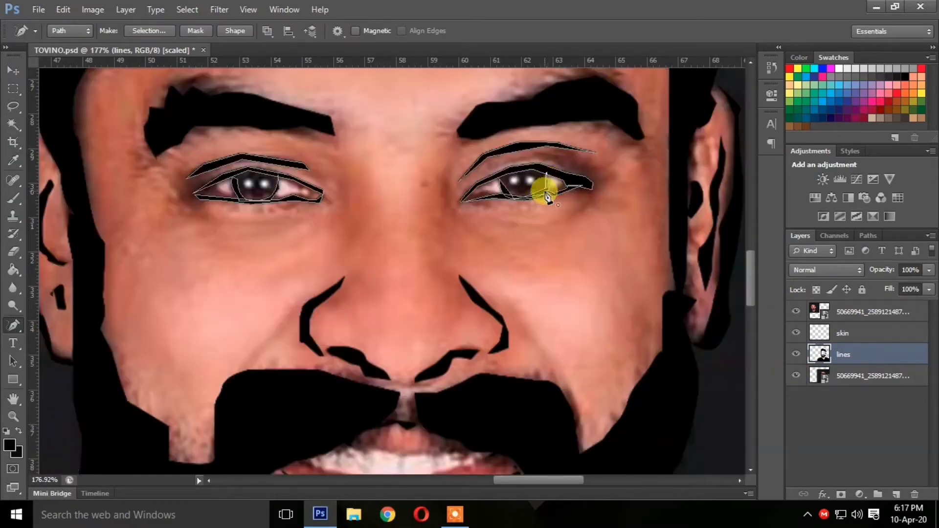
Step: Add the remaining edge of that same iris and fill it with black
right_click(563, 201)
left_click(624, 287)
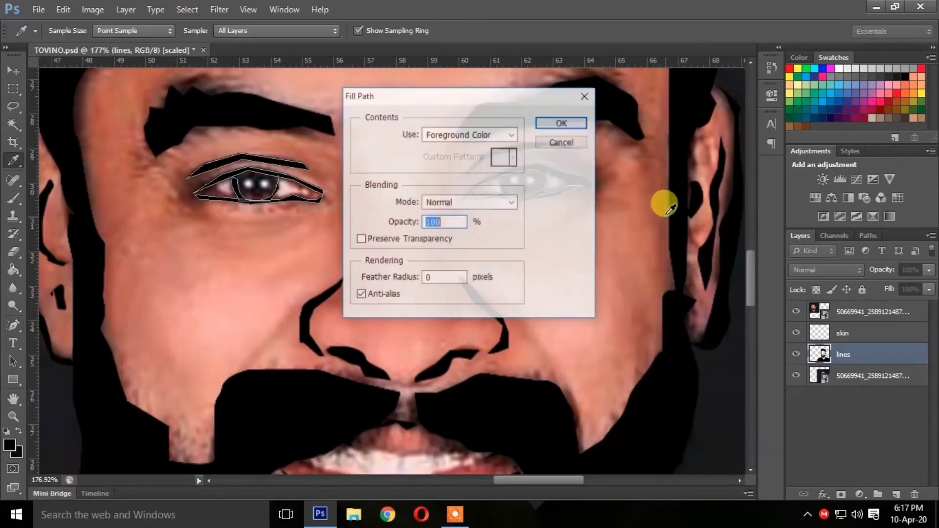
key("Return")
Step: Hide the bottom photo layer and paint a black pupil in each eye with a 15 px hard round brush
left_click(795, 375)
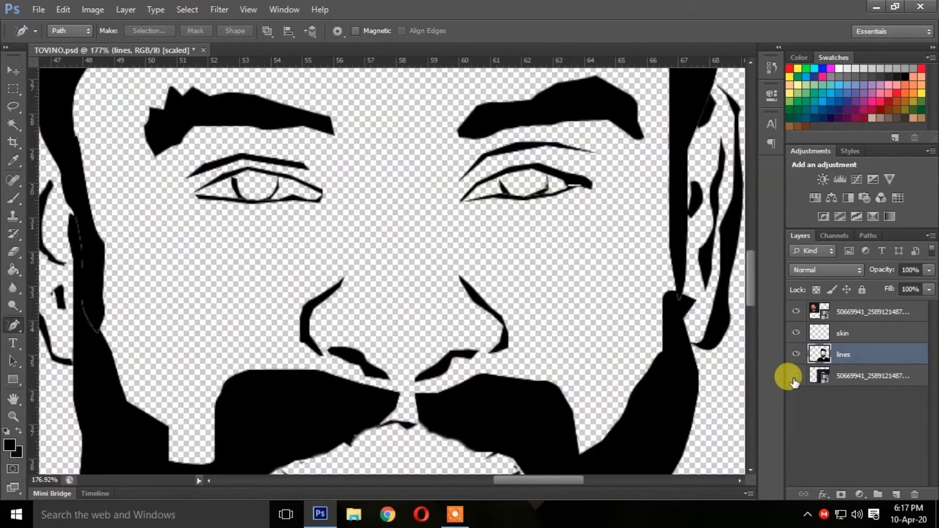
key("b")
left_click(69, 32)
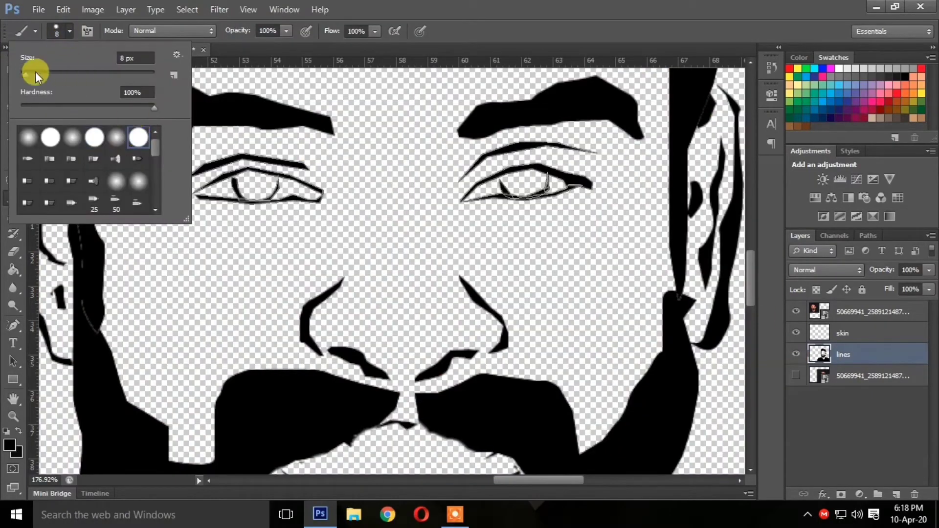
left_click(49, 137)
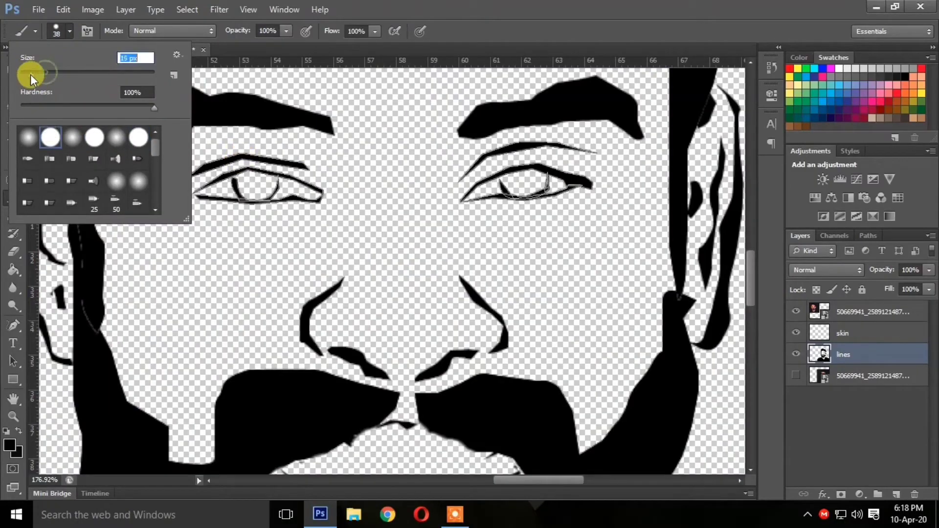
left_click(254, 185)
scroll(548, 308, "down", 2)
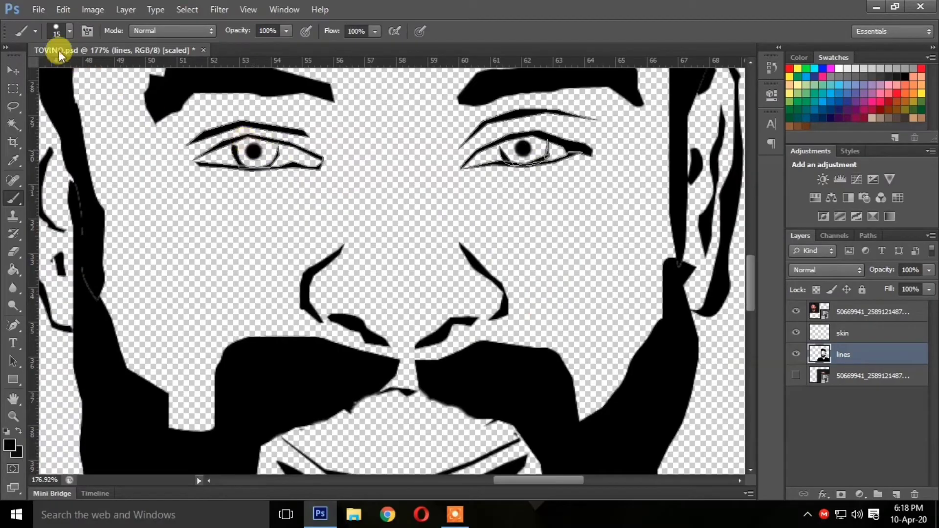
Step: Increase the brush size to 20 px and enlarge the pupil of the eye on the image's left
left_click(70, 31)
left_click_drag(31, 73, 34, 73)
left_click(254, 150)
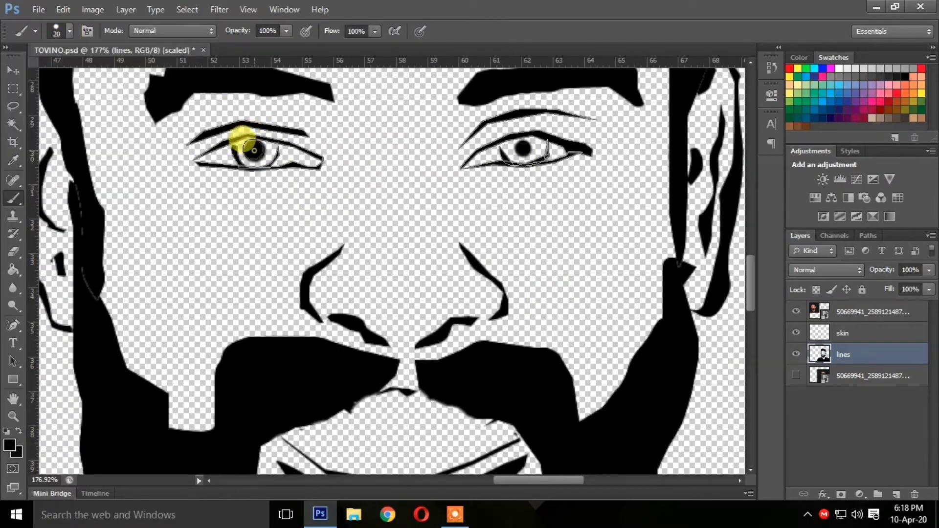
scroll(587, 293, "down", 7)
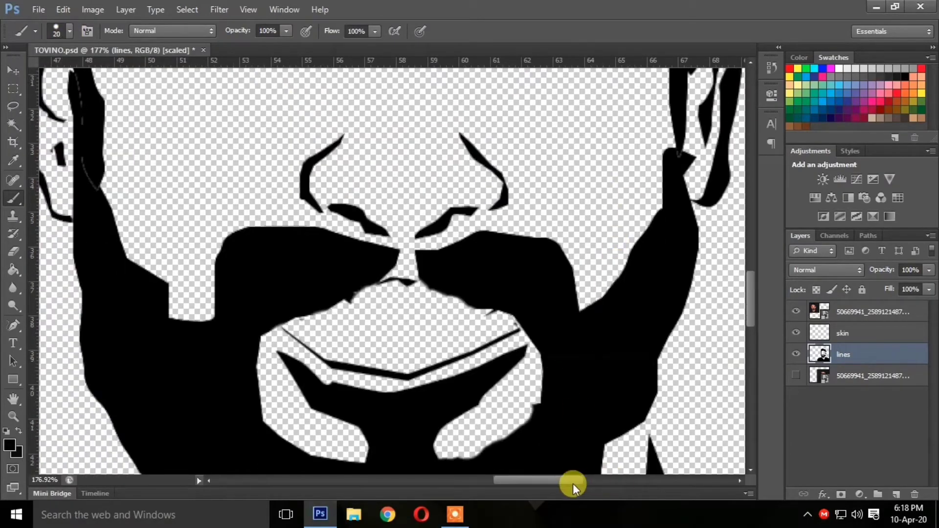
Step: Fit the artwork on screen, outline the gap at the forehead hairline with the Freeform Pen and fill it with black
left_click(13, 417)
right_click(335, 267)
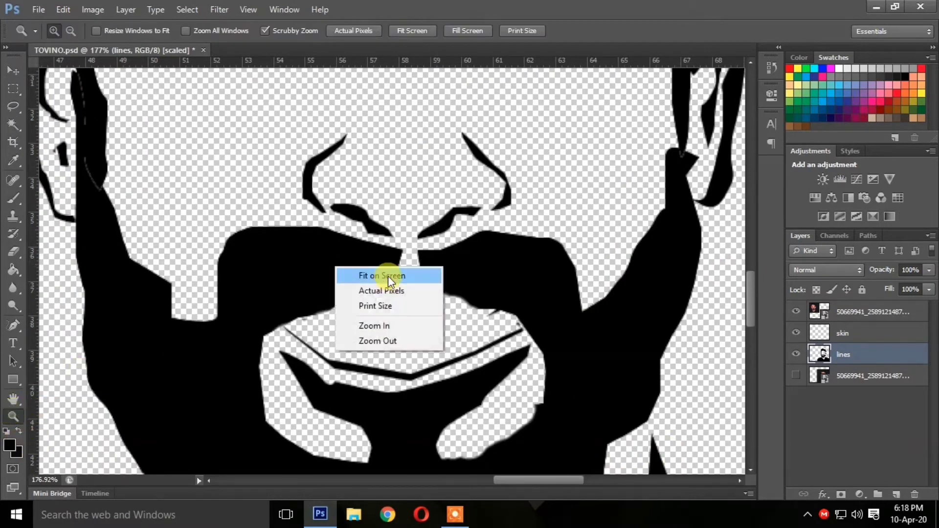
left_click(389, 276)
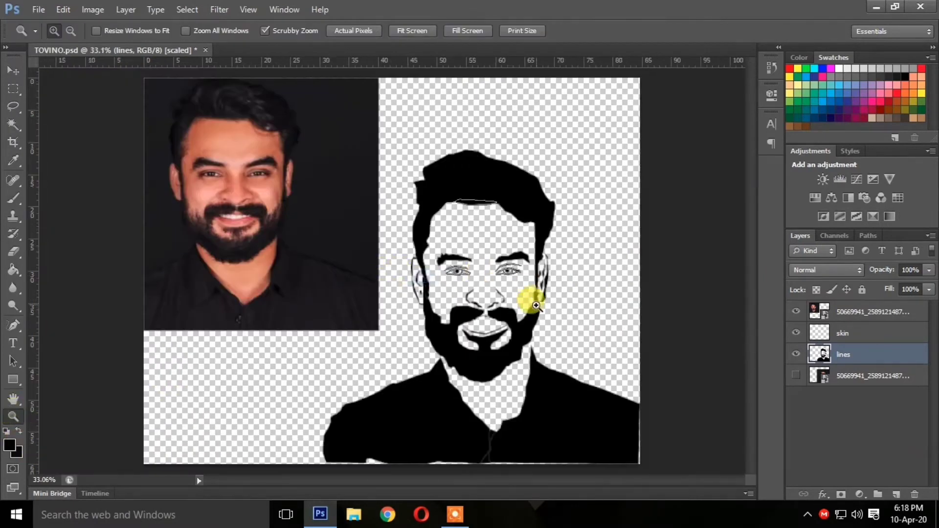
left_click(12, 88)
left_click_drag(448, 191, 516, 216)
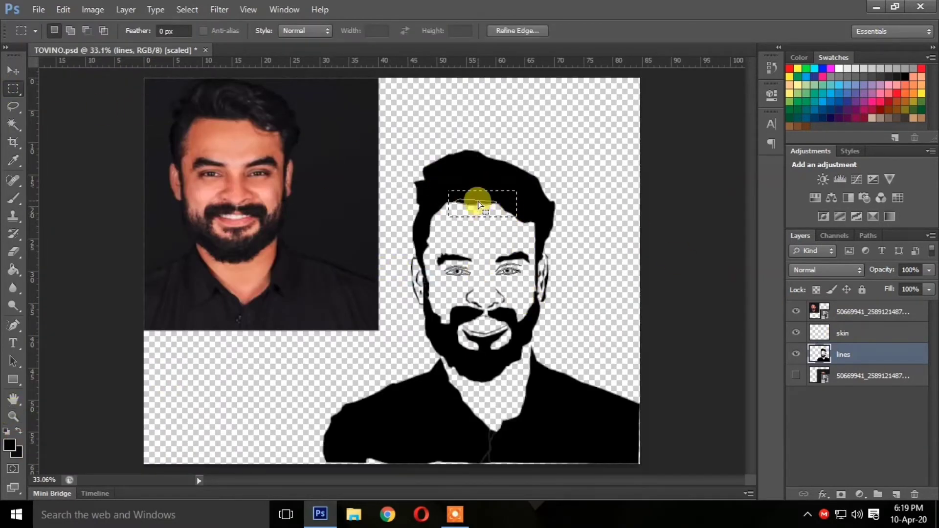
left_click(13, 325)
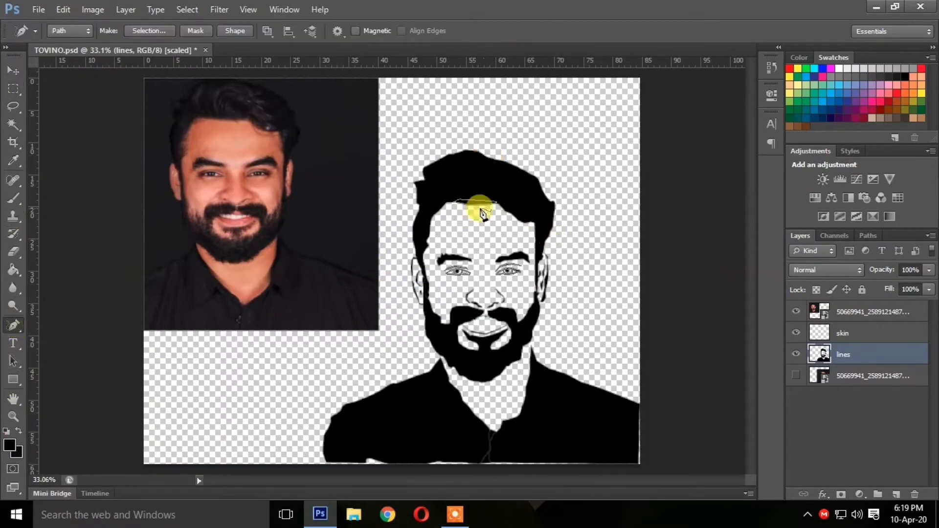
right_click(492, 187)
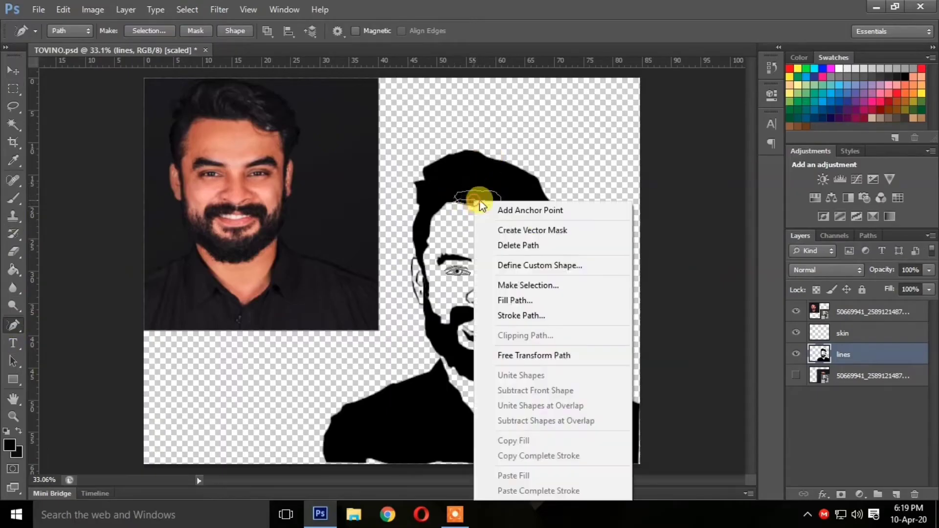
left_click(521, 300)
left_click(563, 143)
key("Return")
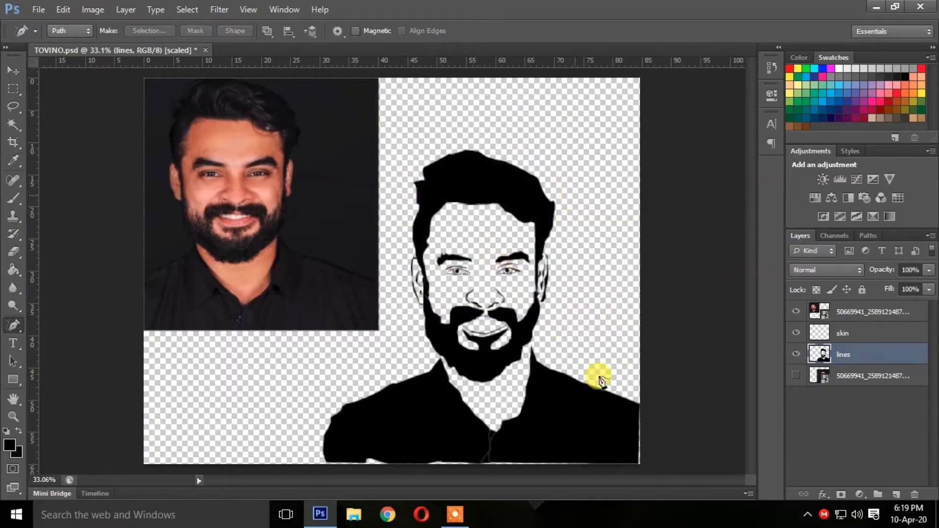
Step: Select the enclosed face, mouth, neck and ear areas of the lines layer with the Magic Wand at tolerance 20
left_click(13, 416)
mouse_move(470, 310)
left_mouse_down()
mouse_move(444, 310)
mouse_move(482, 300)
mouse_move(478, 309)
left_mouse_up()
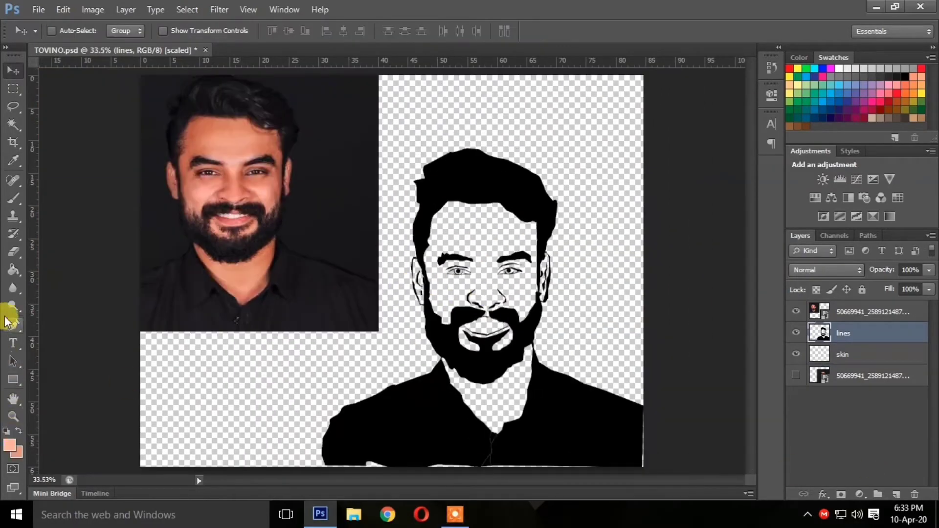
left_click(13, 125)
left_click(465, 289)
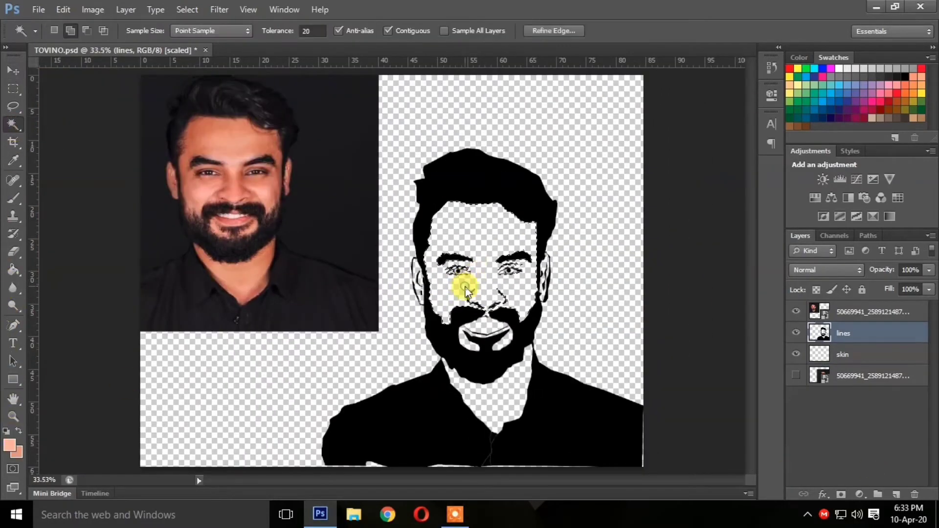
left_click(485, 336)
left_click(505, 389)
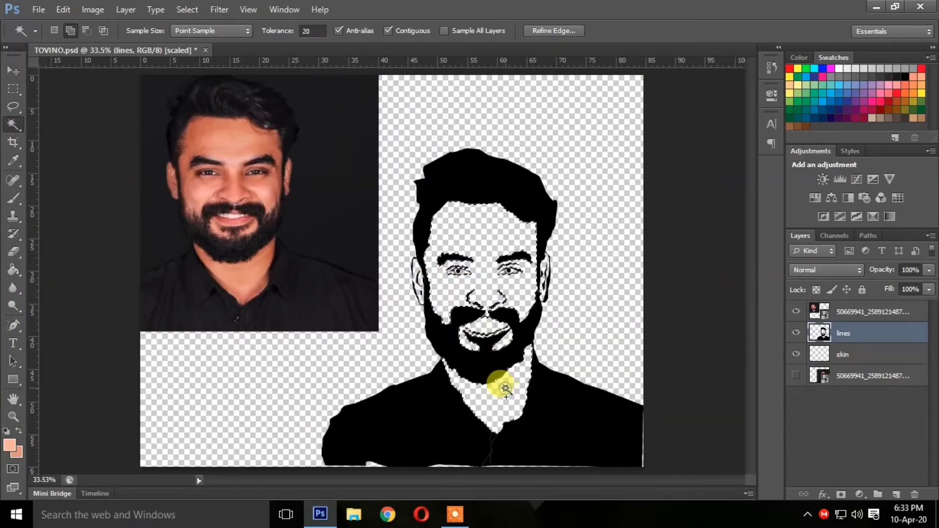
left_click(416, 271)
left_click(546, 266)
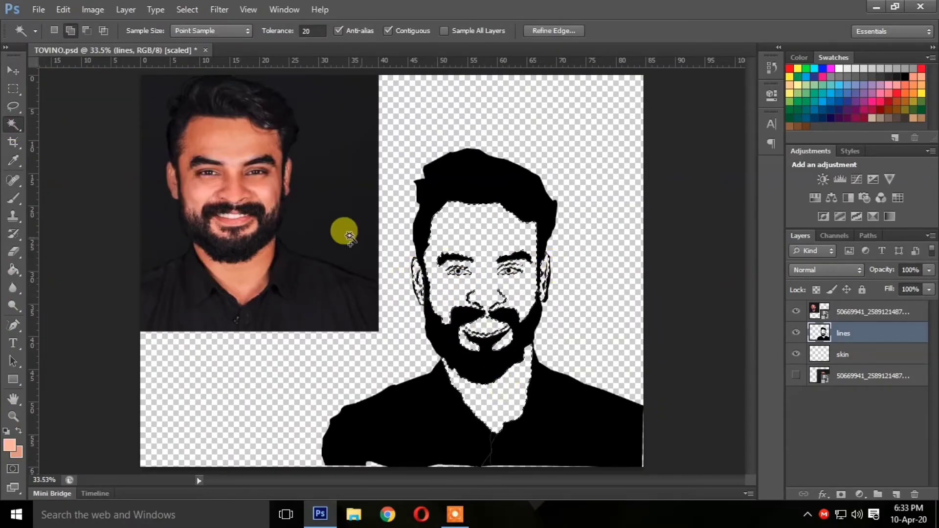
Step: Expand the selection of the face areas by a few pixels and make the skin layer active
left_click(187, 9)
mouse_move(249, 161)
left_click(336, 195)
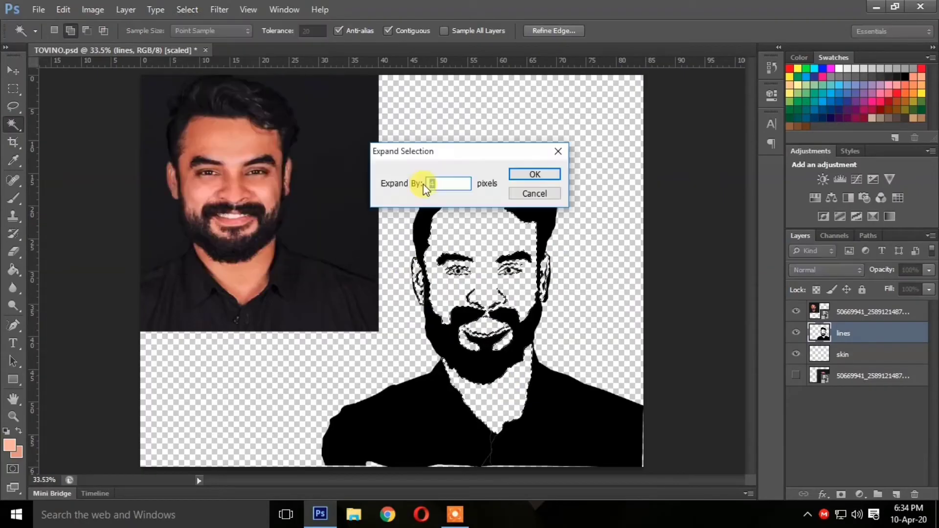
left_click(534, 174)
left_click(841, 353)
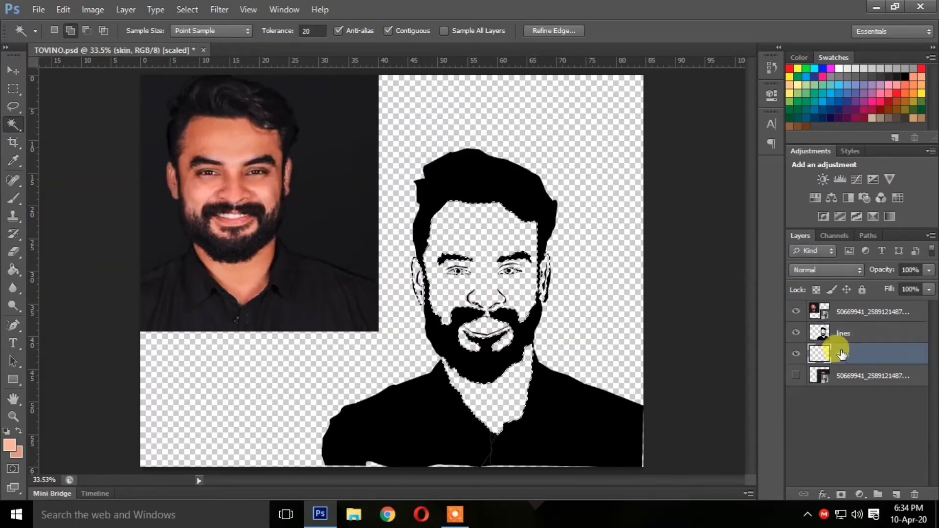
Step: Sample the skin tone from the photo's forehead and adjust the foreground colour to a light peach, about #f7af92
left_click(13, 269)
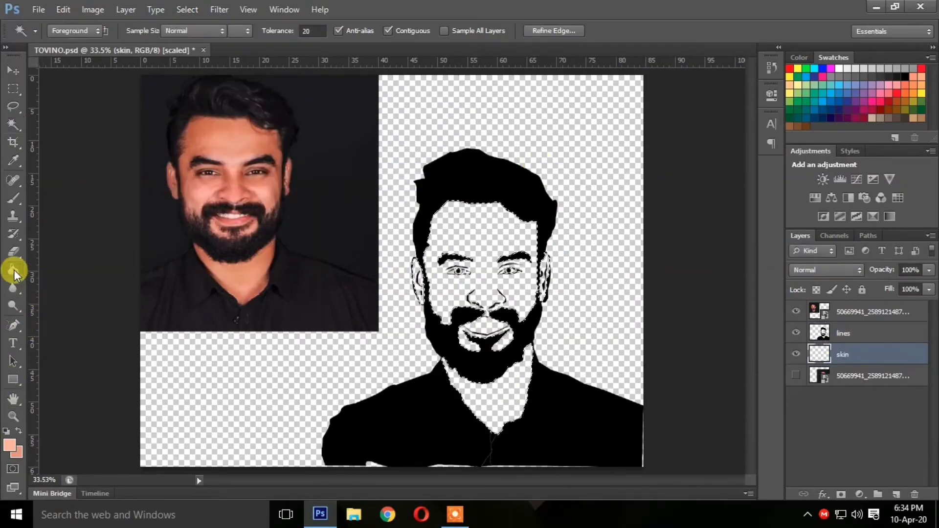
left_click(10, 444)
left_click_drag(361, 134, 365, 172)
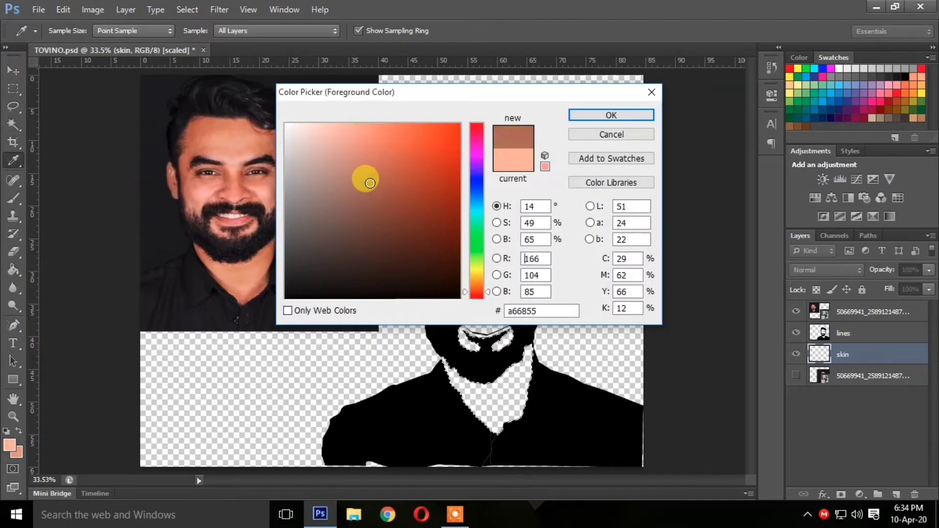
left_click(235, 134)
left_click(234, 139)
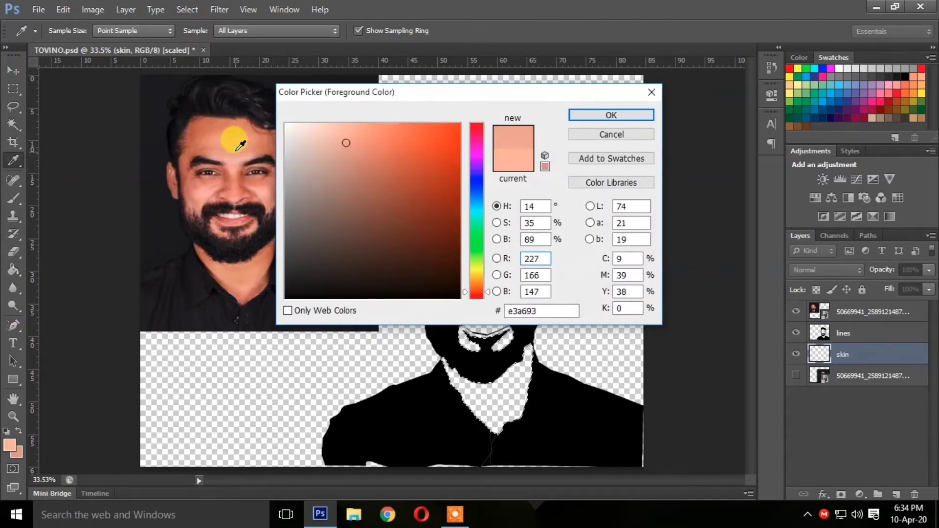
left_click(227, 129)
left_click(329, 140)
mouse_move(329, 140)
left_mouse_down()
mouse_move(334, 127)
mouse_move(363, 118)
left_mouse_up()
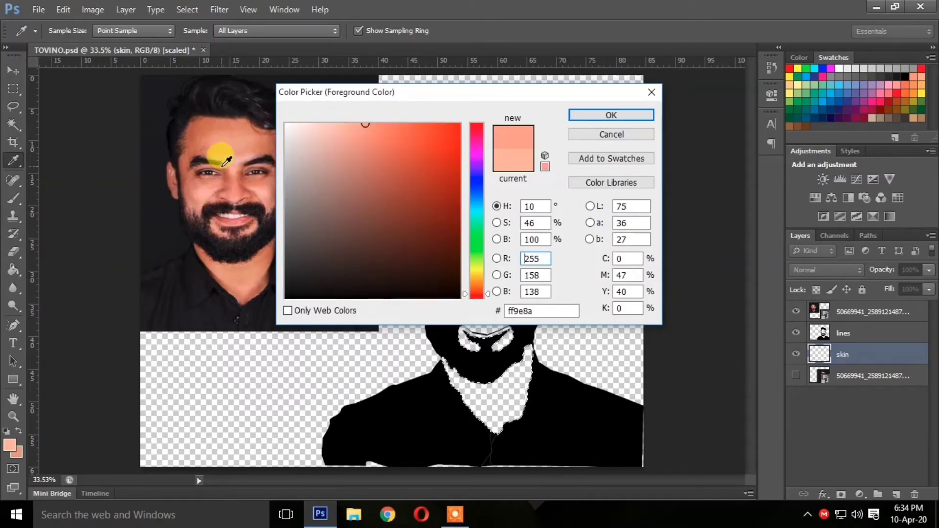
left_click_drag(348, 144, 356, 128)
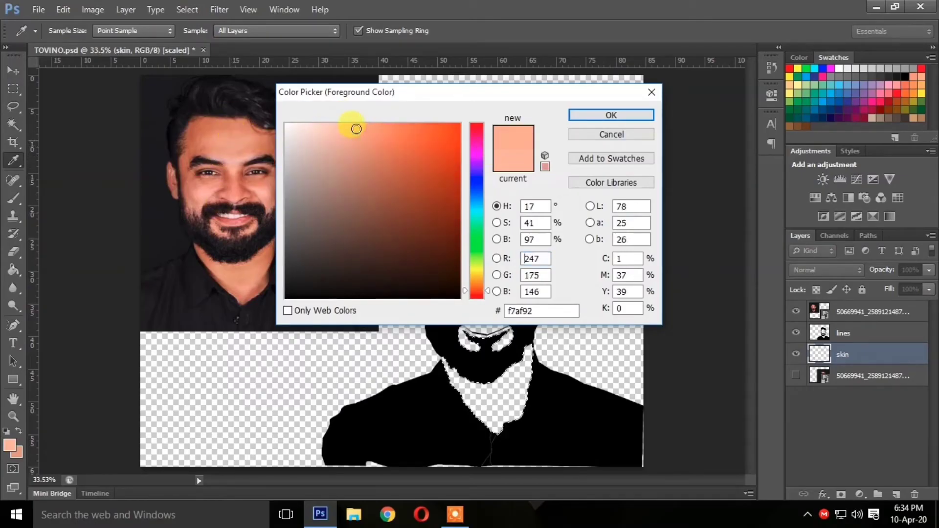
left_click(607, 115)
Step: Fill the selected skin areas on the skin layer with the peach foreground colour using the Paint Bucket
key("g")
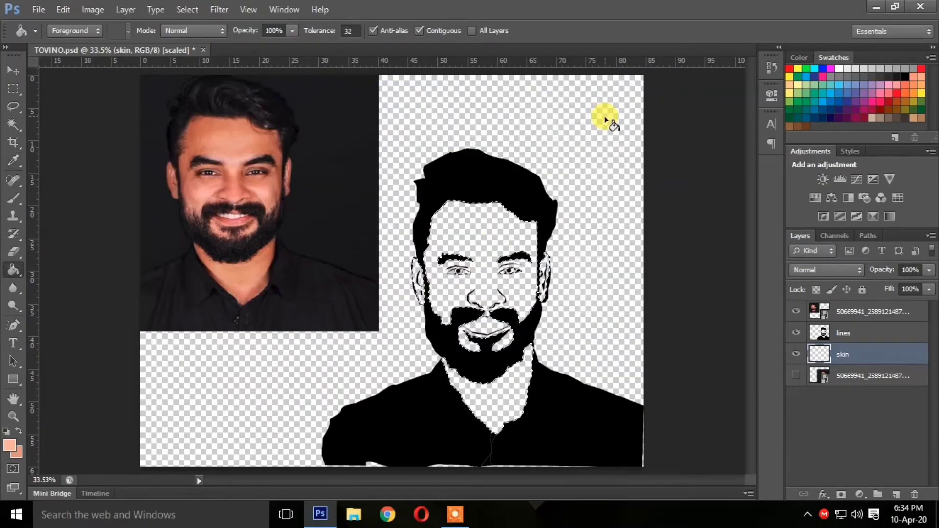
left_click(489, 235)
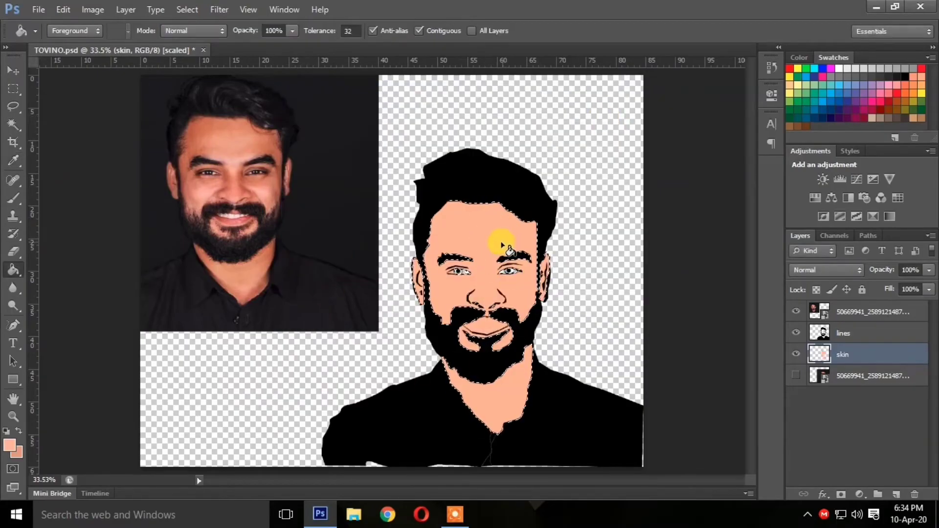
key("Return")
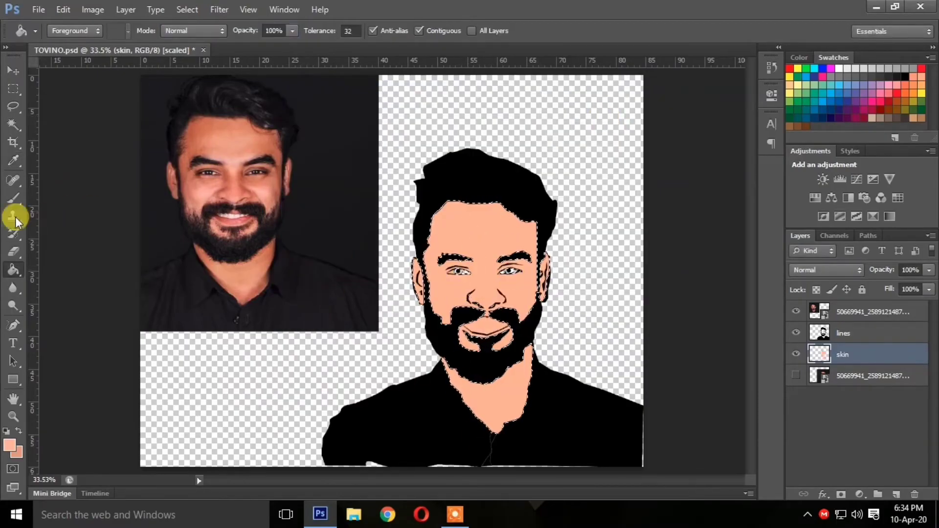
Step: Set up an 11 px hard round brush with 100% hardness for painting at the eyes
left_click(13, 416)
key("ctrl+d")
left_click_drag(509, 272, 558, 277)
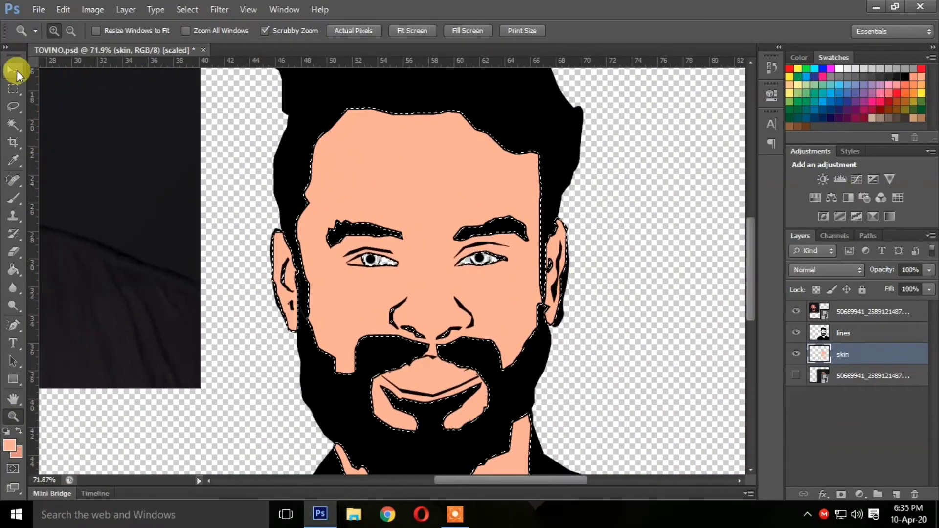
left_click(13, 198)
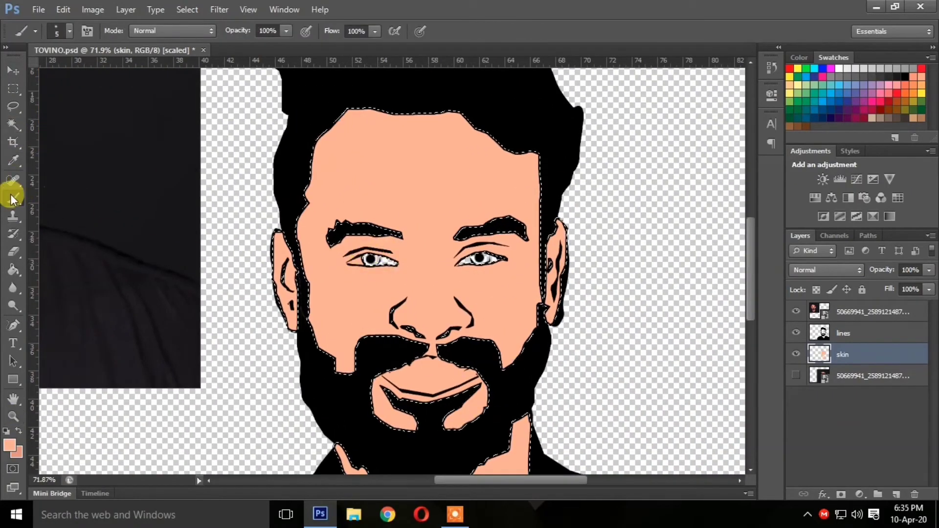
left_click(69, 32)
left_click_drag(38, 74, 28, 75)
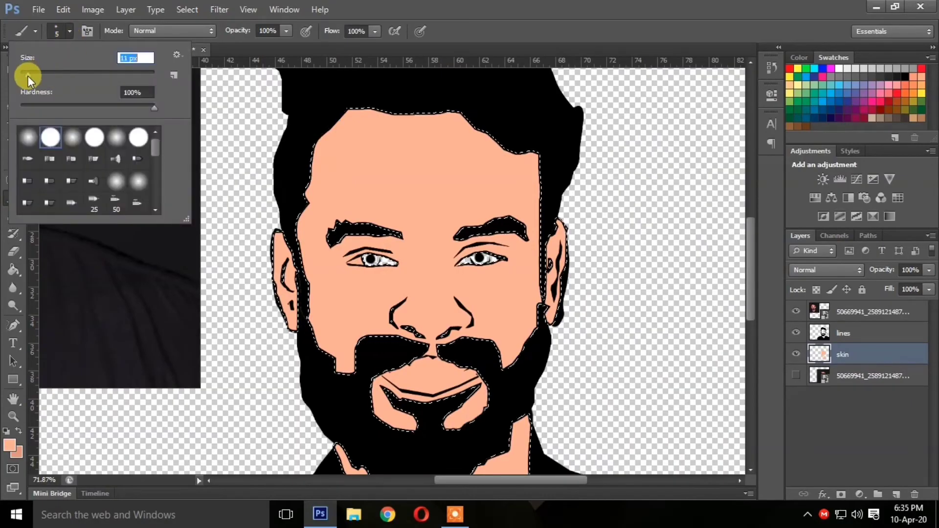
left_click(374, 262)
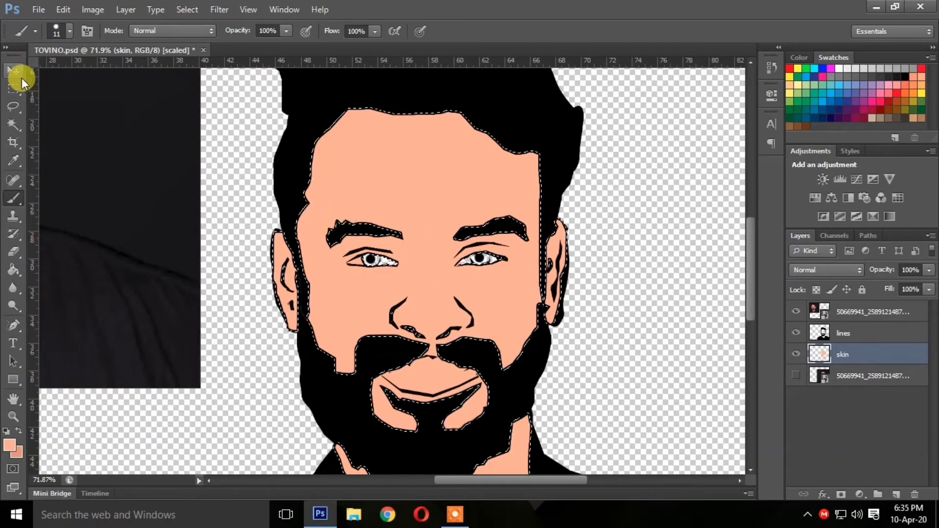
Step: Clear the selection and paint the unfilled gaps inside both eyes with the skin colour
left_click(13, 88)
left_click(388, 170)
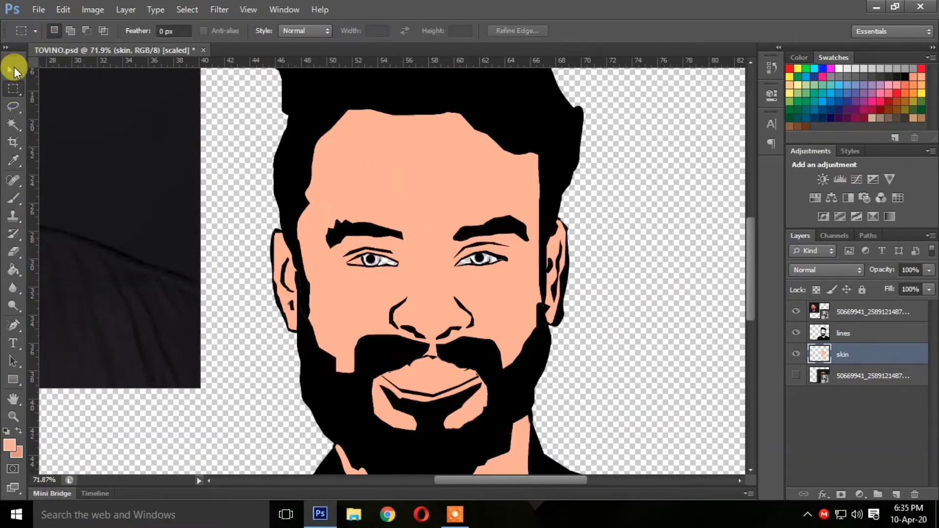
left_click(13, 198)
mouse_move(399, 263)
left_mouse_down()
mouse_move(360, 274)
mouse_move(387, 259)
left_mouse_up()
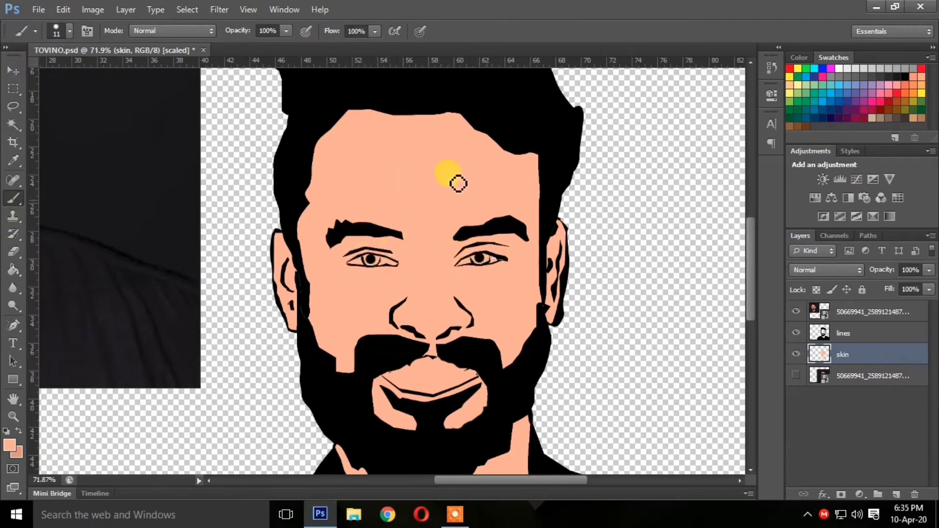
Step: Set the eraser to 10 px and erase the small bump at the hair's outer edge on the lines layer
scroll(477, 234, "down", 3)
scroll(457, 230, "up", 2)
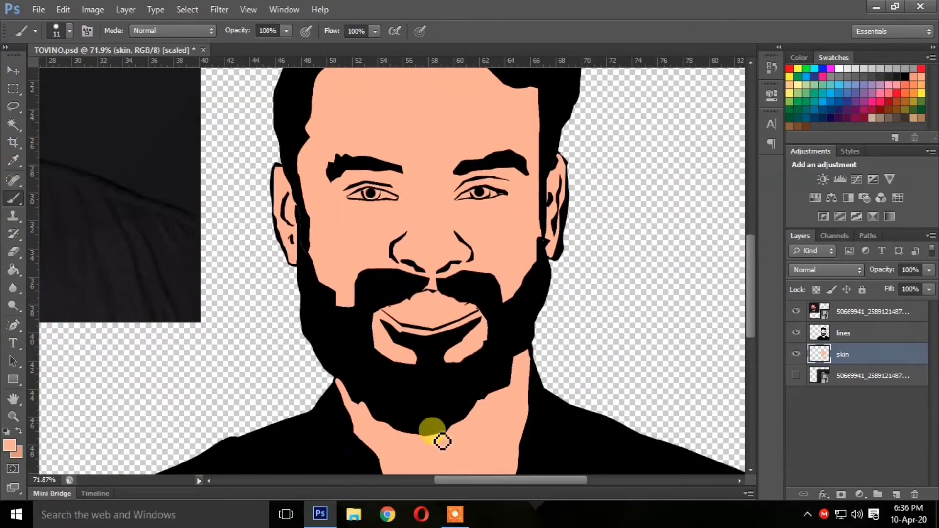
left_click_drag(749, 298, 749, 257)
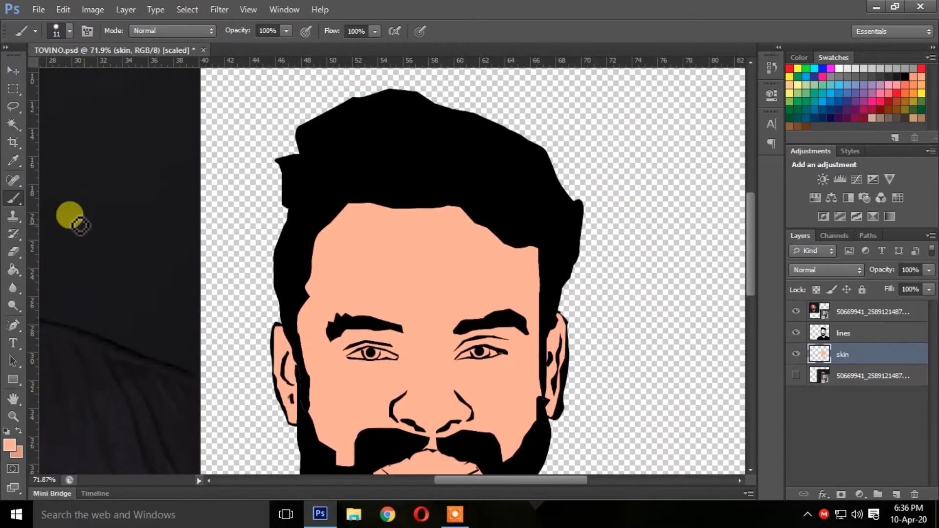
left_click(13, 250)
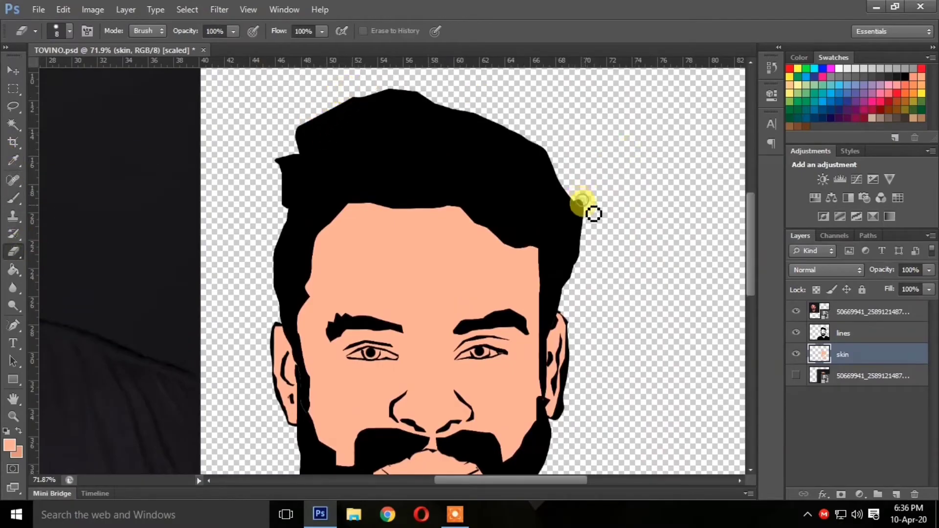
left_click(67, 32)
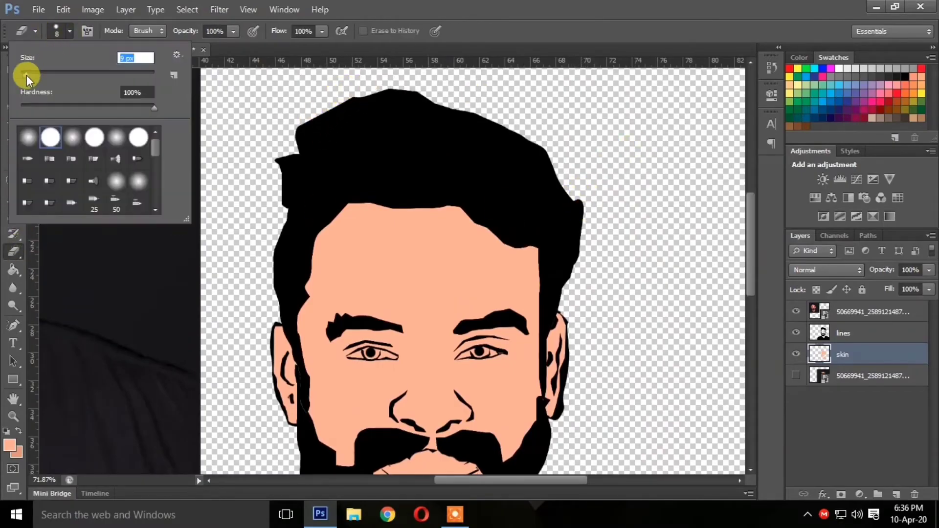
left_click(27, 76)
left_click(577, 203)
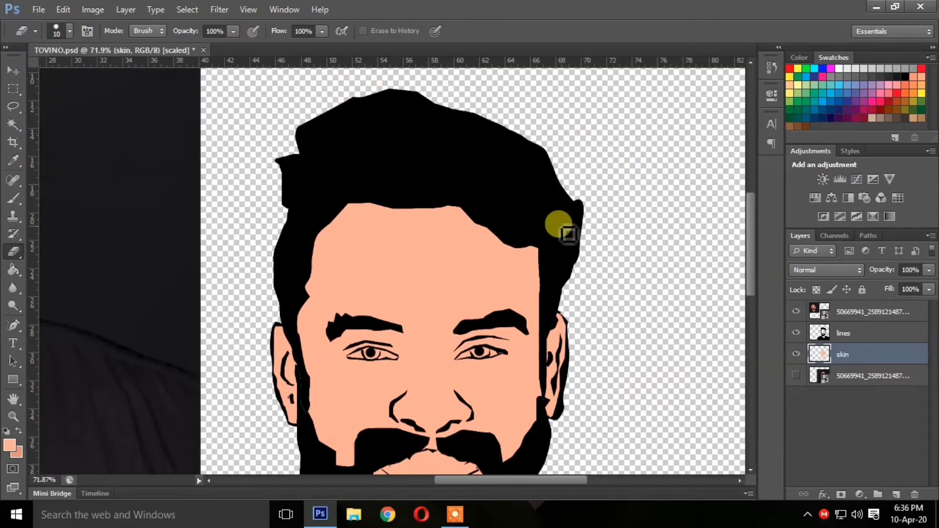
left_click(863, 329)
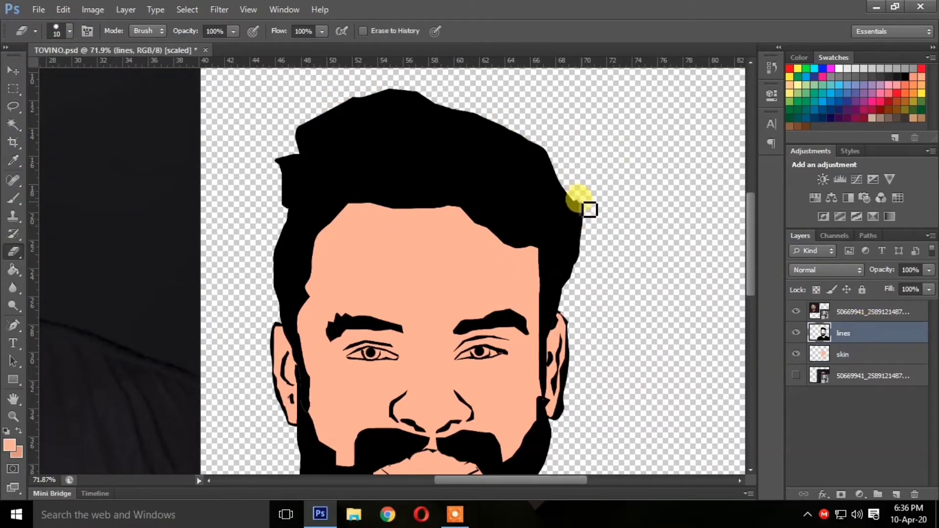
Step: Activate the skin layer and examine the edges of the skin fill around both ears up close
left_click(838, 353)
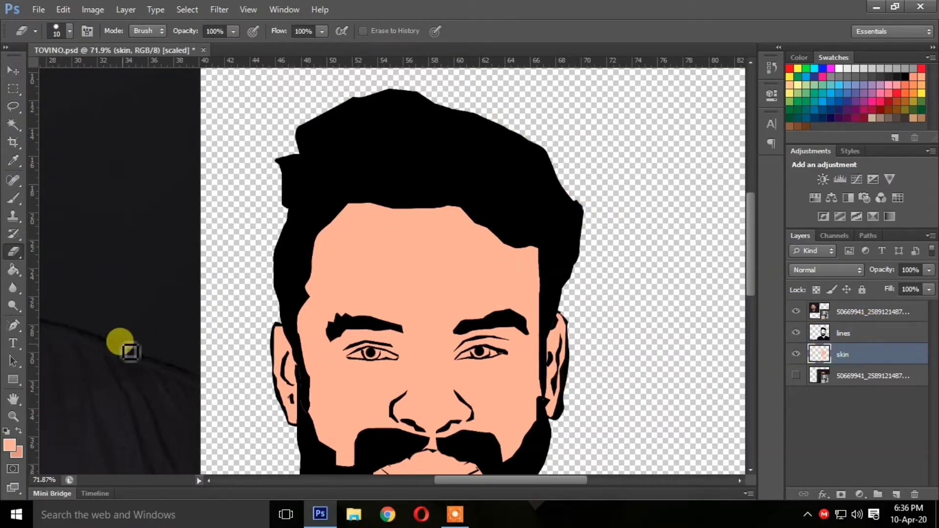
left_click(13, 416)
mouse_move(552, 375)
left_mouse_down()
mouse_move(621, 342)
mouse_move(633, 314)
left_mouse_up()
left_click(13, 251)
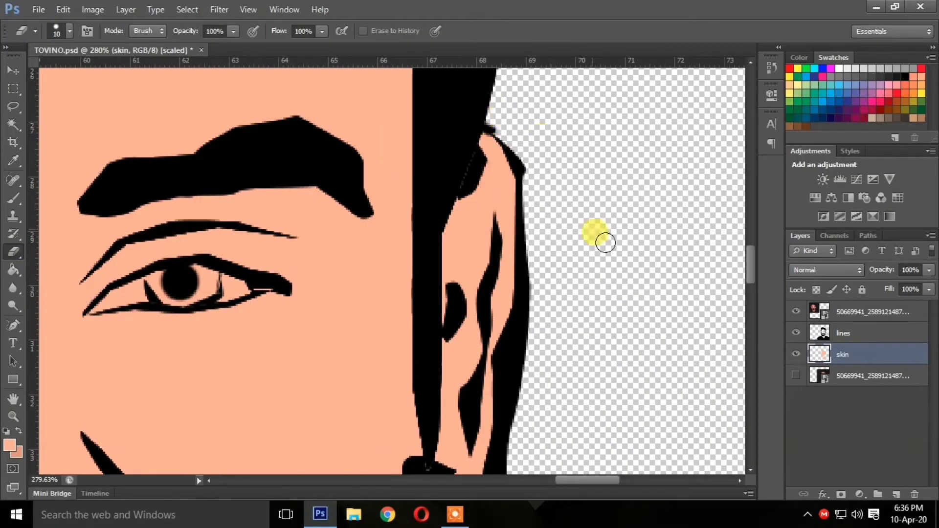
scroll(563, 284, "down", 4)
left_click_drag(587, 480, 477, 480)
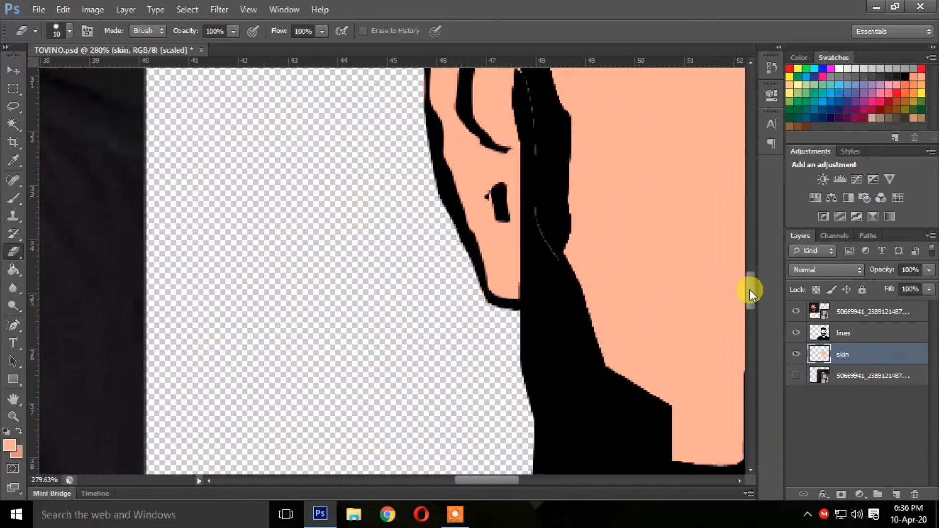
mouse_move(749, 289)
left_mouse_down()
mouse_move(750, 257)
mouse_move(750, 278)
left_mouse_up()
left_click(13, 417)
right_click(339, 279)
left_click(394, 288)
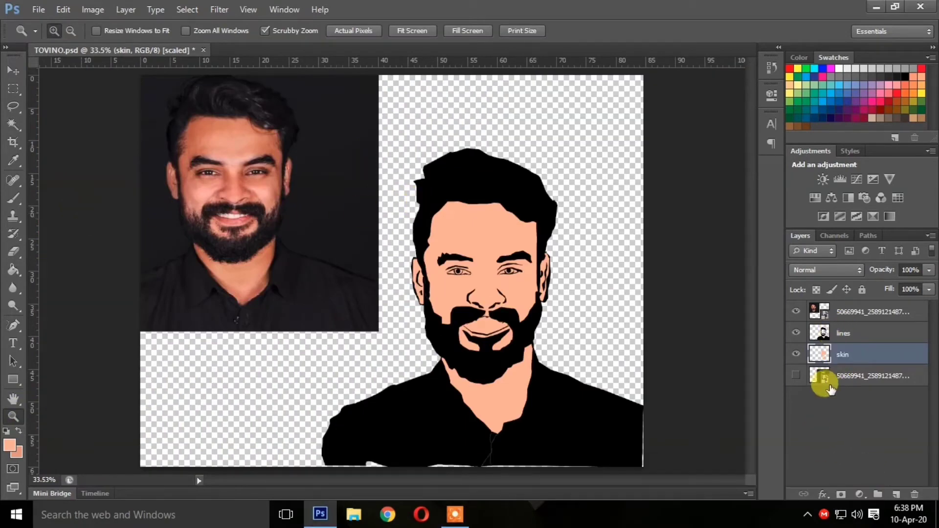
Step: Add a new layer named "eyes" directly above the skin layer and make it active
left_click(896, 494)
key("e")
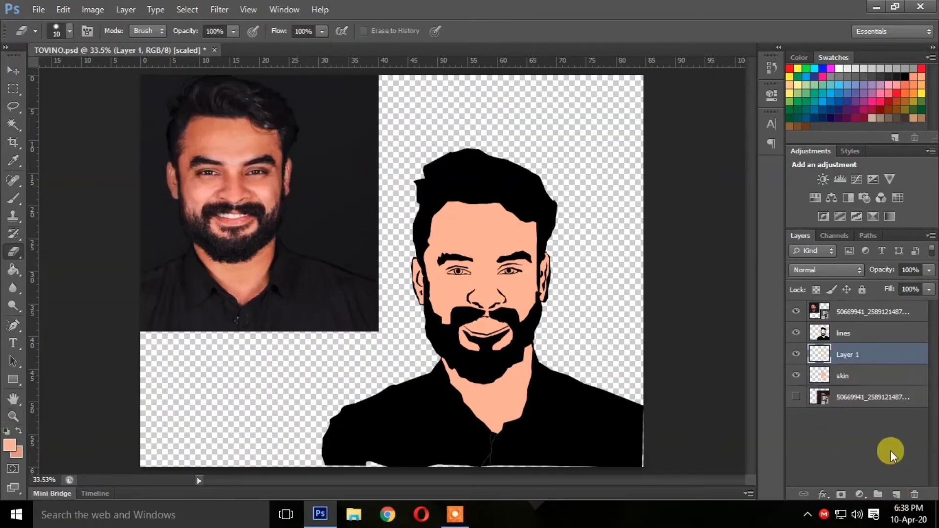
key("s")
double_click(847, 354)
type("eyes")
key("Return")
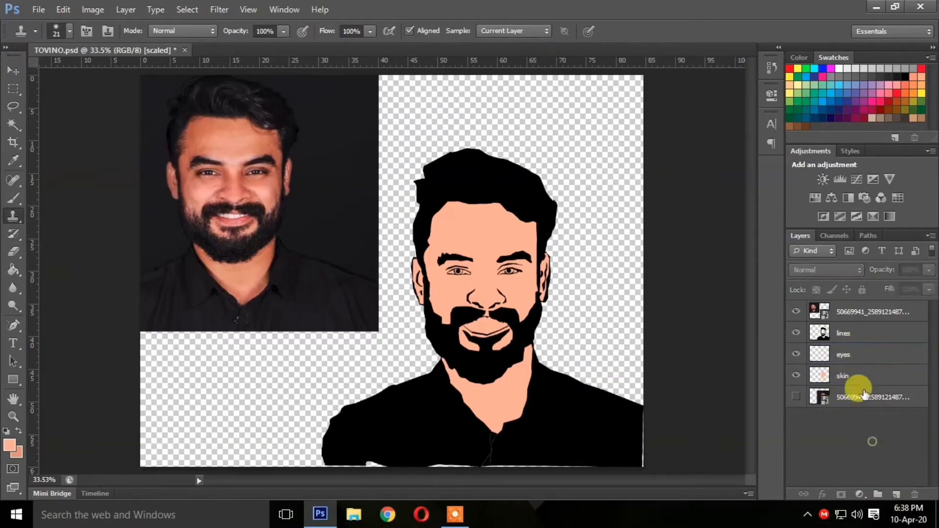
left_click(848, 356)
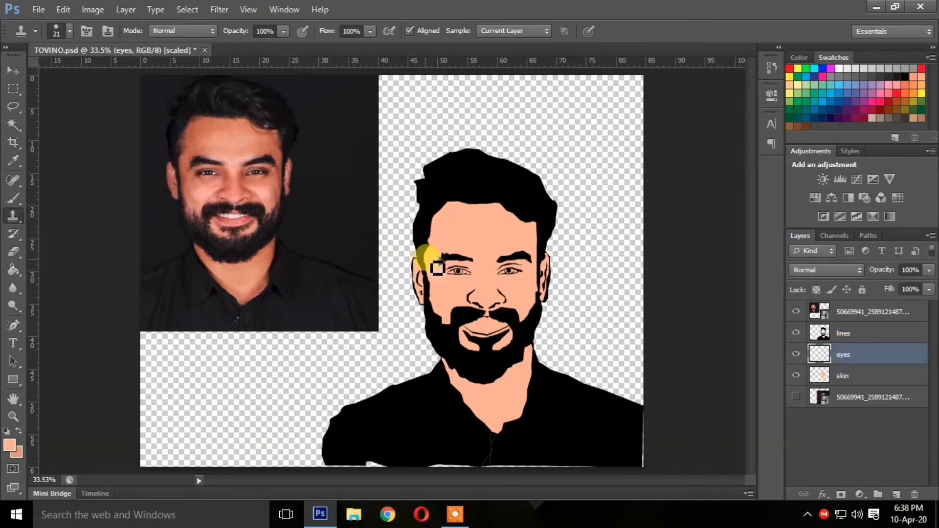
Step: On the lines layer, fill the small gap at the outer tip of the right-hand eye with black using a freeform pen path
left_click(13, 416)
left_click_drag(470, 272, 566, 266)
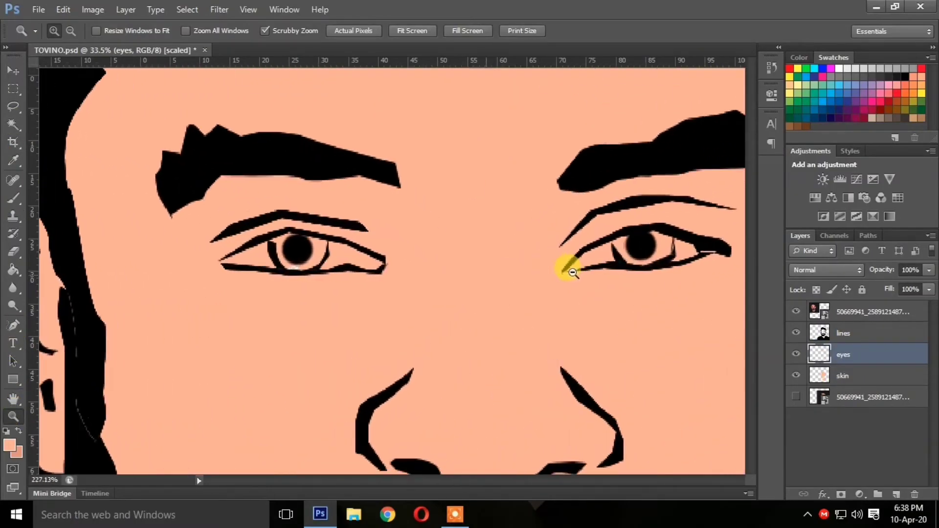
left_click(837, 333)
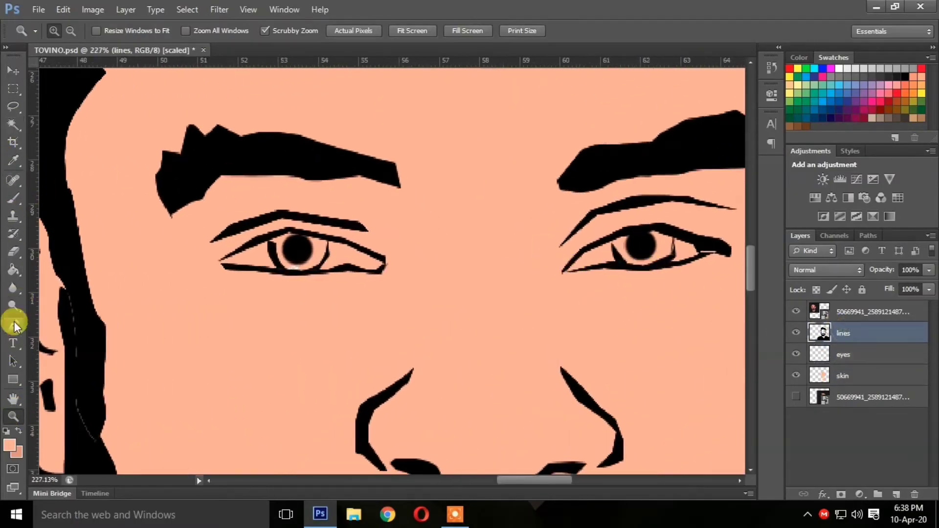
left_click(10, 447)
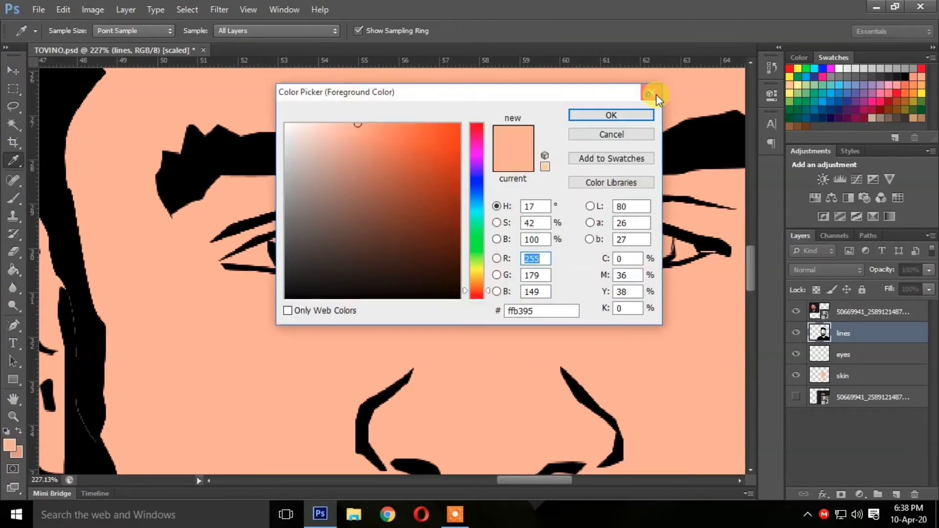
left_click(653, 84)
left_click(903, 77)
left_click(14, 326)
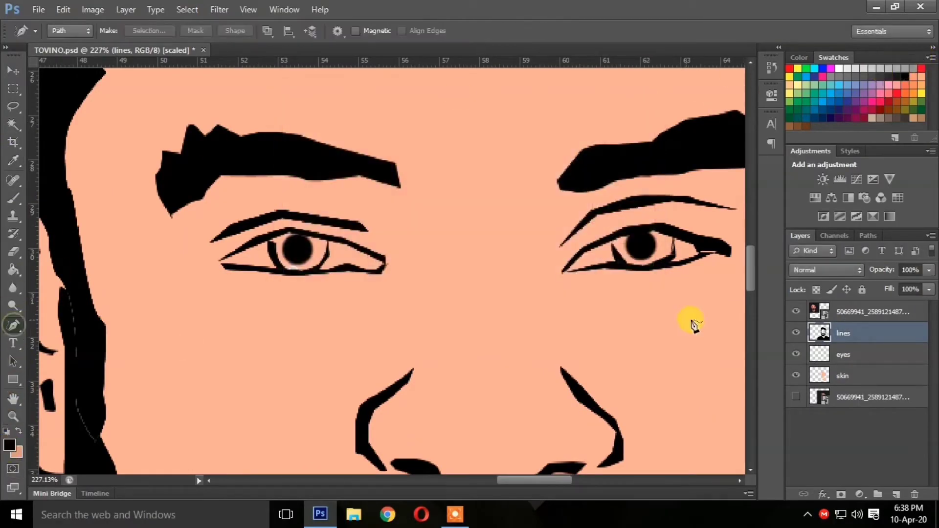
right_click(707, 254)
left_click(743, 299)
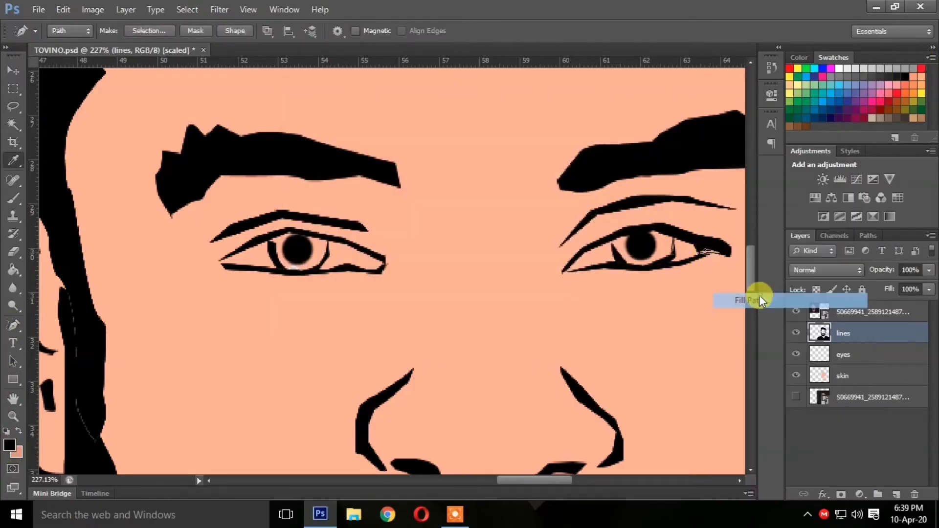
left_click(562, 117)
Step: Extend the black fill inward at the right-hand eye's outer corner with another filled path
scroll(719, 315, "up", 1)
scroll(581, 469, "right", 4)
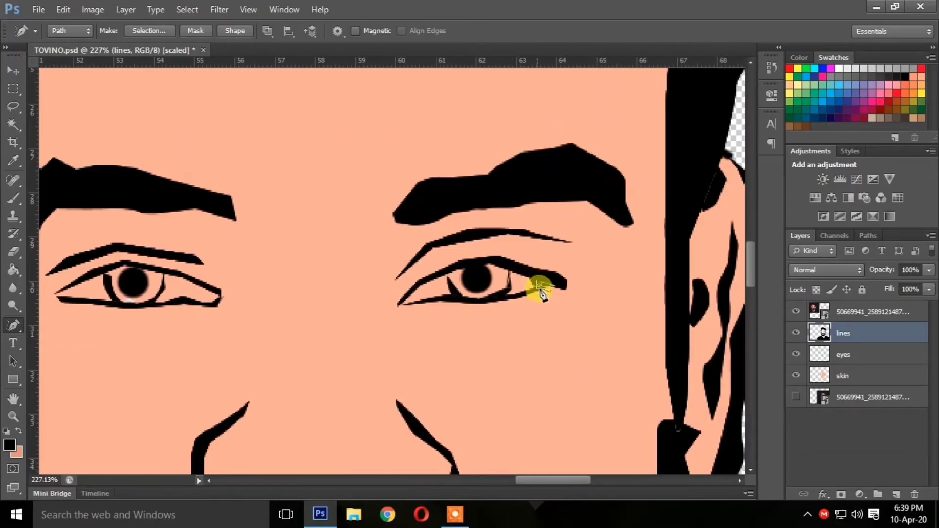
right_click(547, 292)
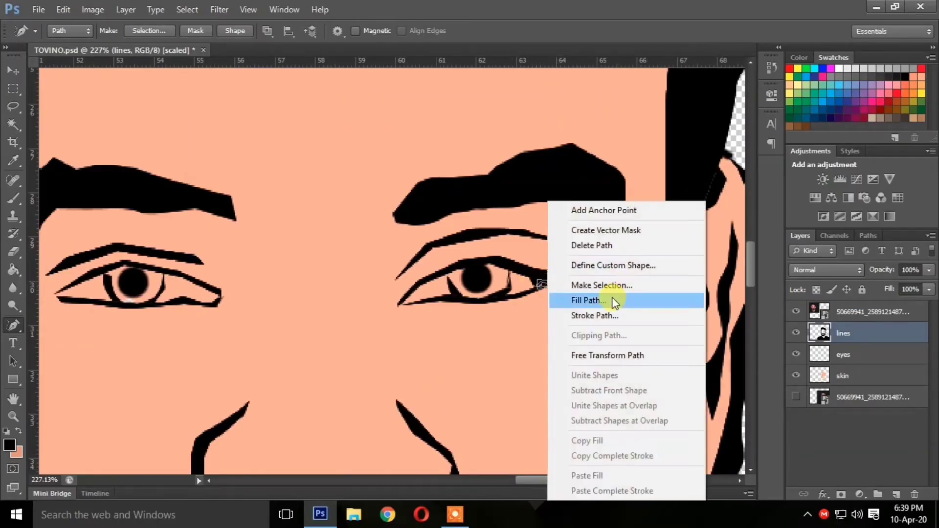
left_click(610, 300)
left_click(562, 126)
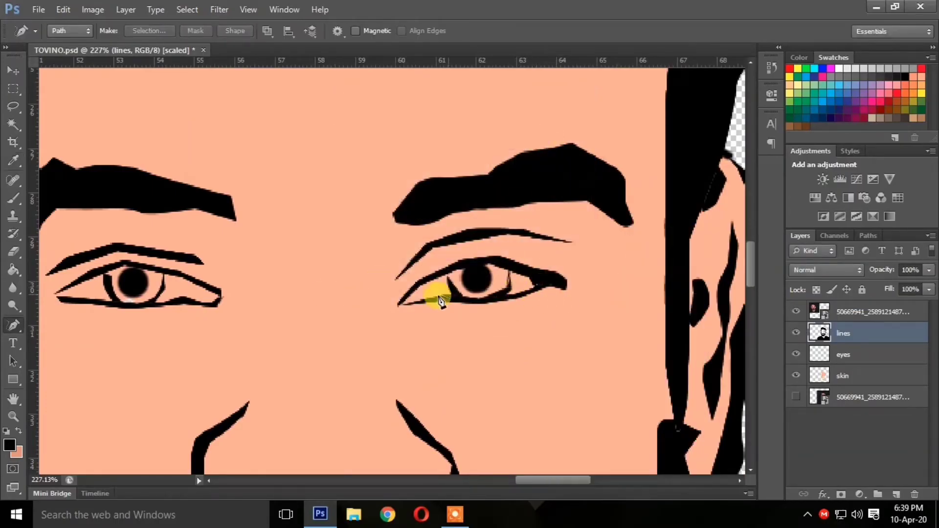
Step: Draw a thin path across the right-hand eye's inner corner and fill it with black
left_click(413, 305)
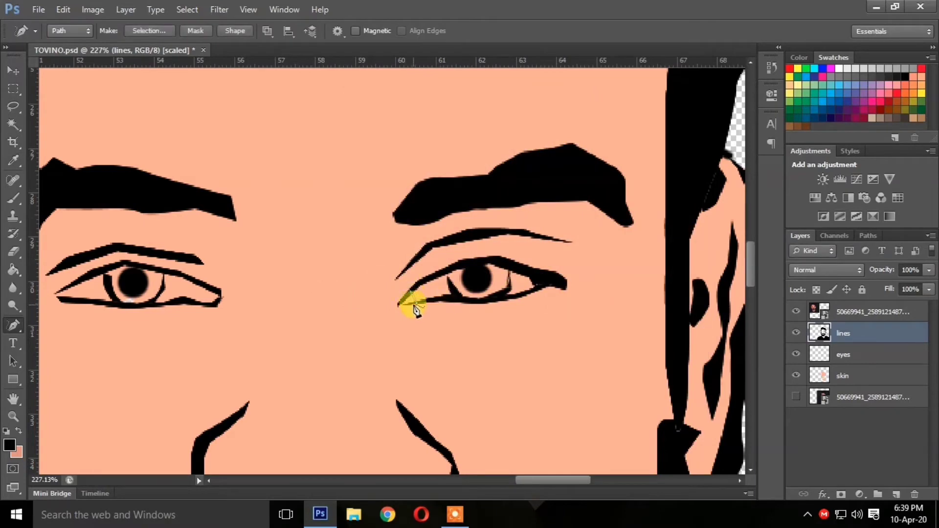
right_click(414, 308)
left_click(466, 105)
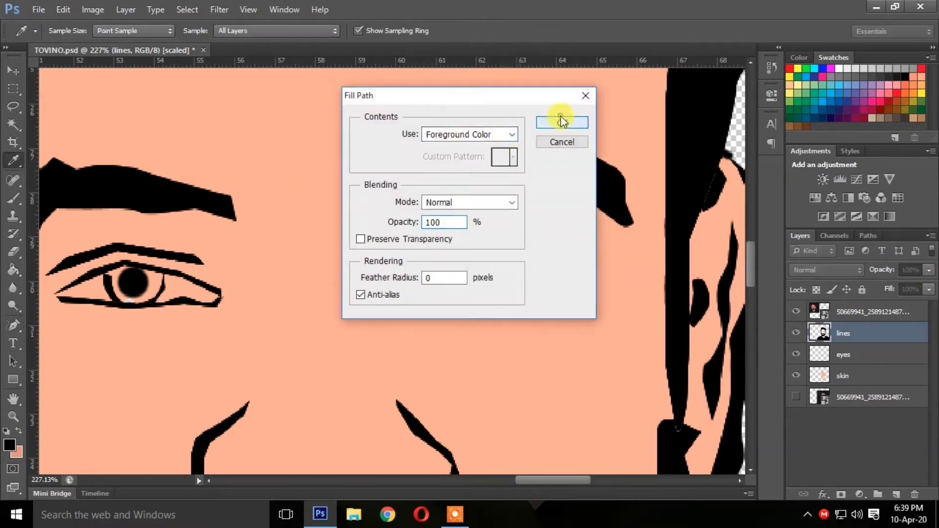
left_click(562, 121)
Step: Draw a thin path separating the left-hand eye's inner corner and fill it with black
left_click_drag(543, 480, 501, 485)
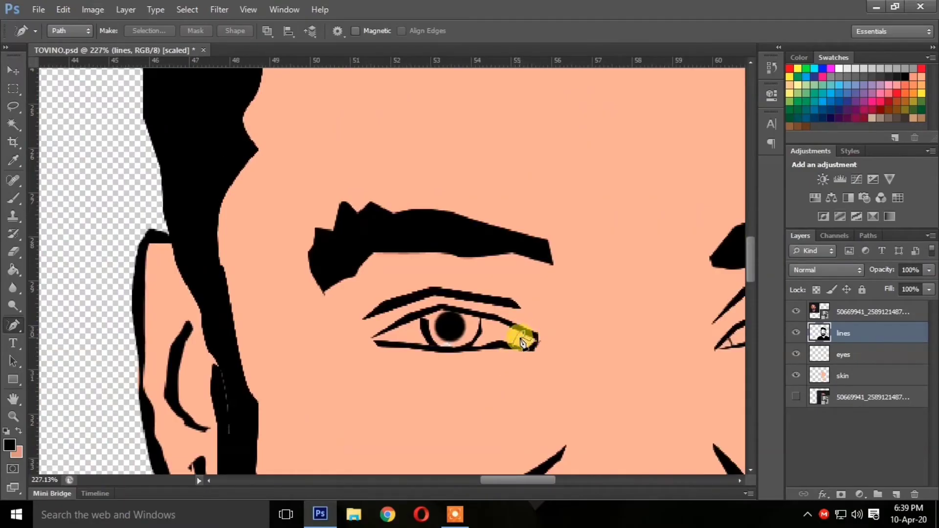
left_click(519, 352)
right_click(529, 370)
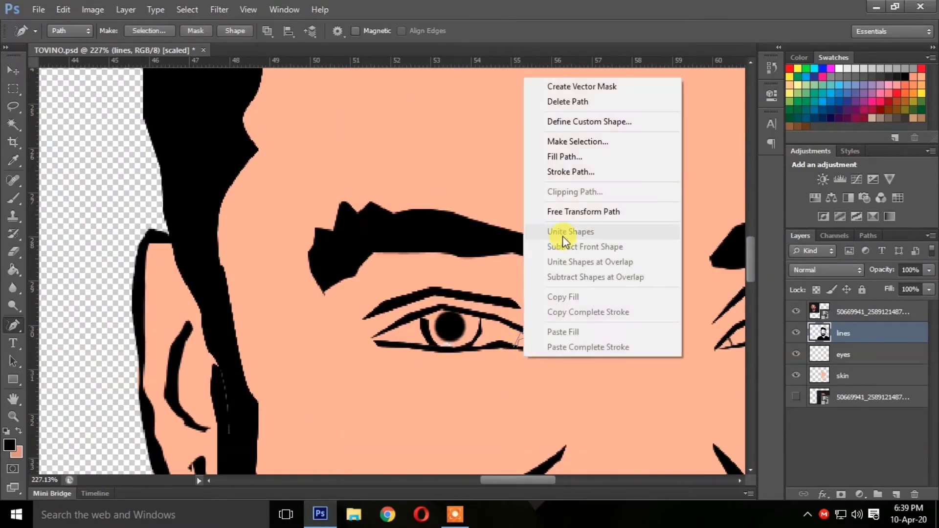
left_click(563, 157)
left_click(562, 121)
scroll(557, 184, "up", 1)
scroll(563, 339, "down", 2)
key("Return")
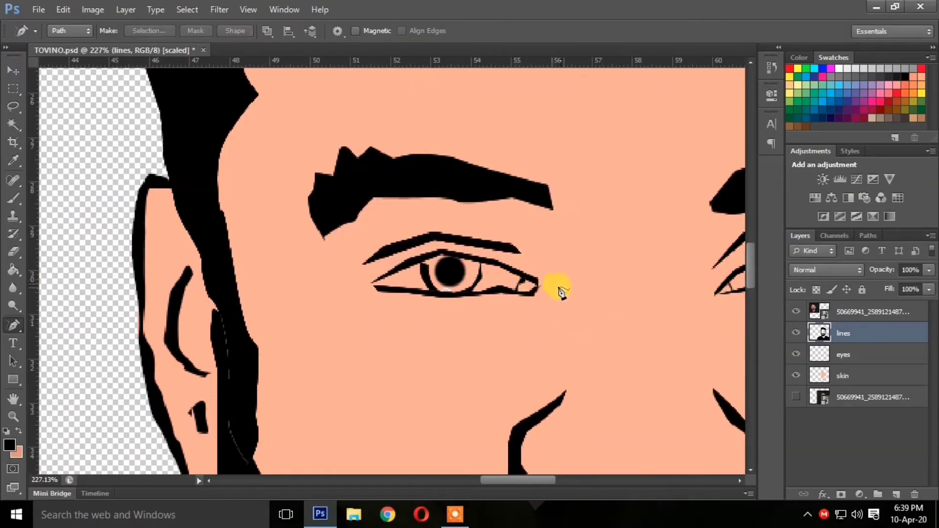
Step: Activate the eyes layer and set the foreground colour to white
scroll(562, 293, "down", 2)
left_click_drag(539, 480, 565, 479)
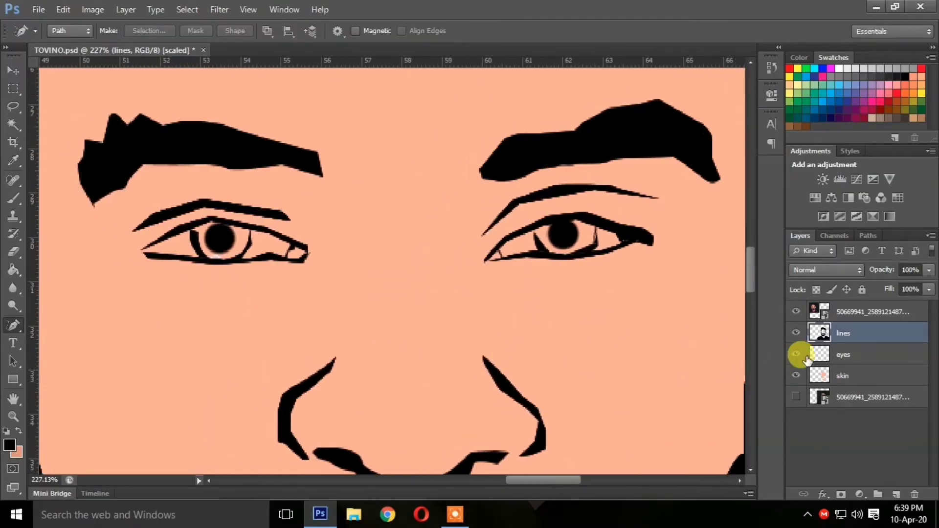
left_click(807, 358)
left_click(9, 444)
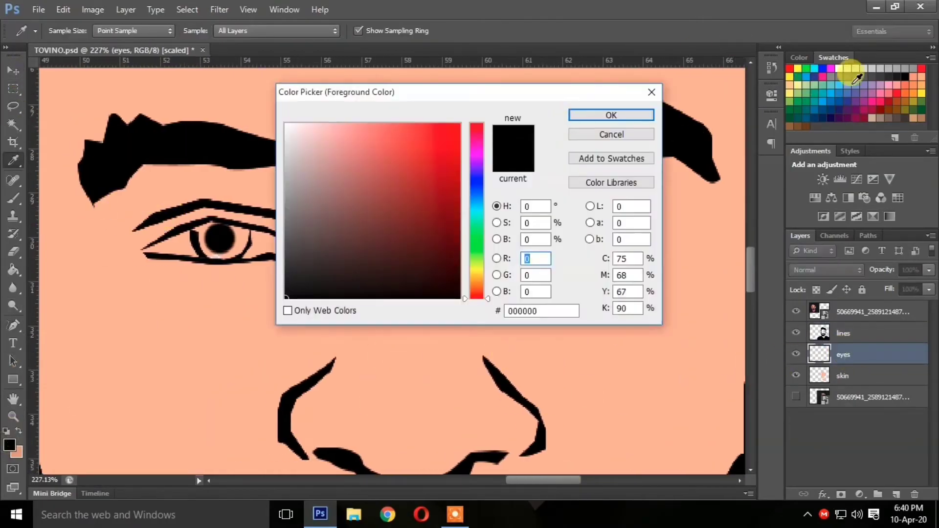
left_click(850, 75)
left_click(611, 115)
key("p")
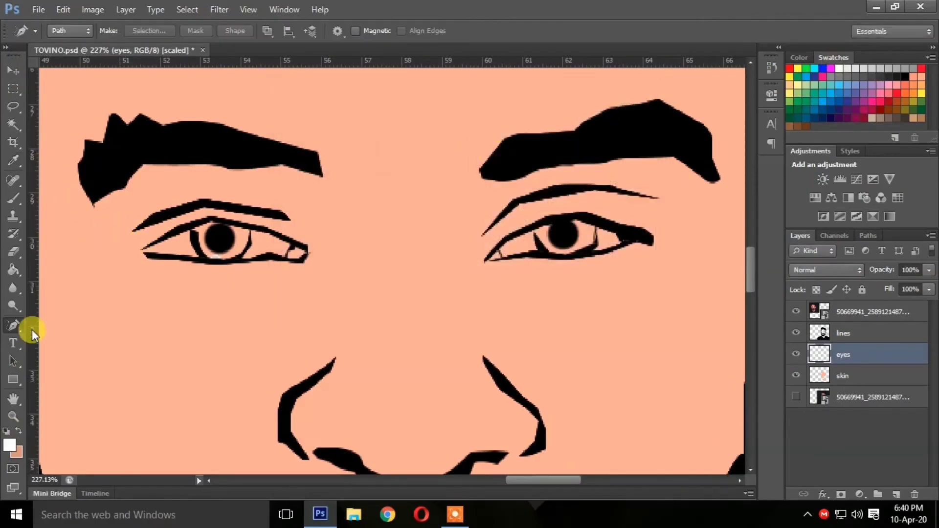
Step: Trace a closed path around the left-hand eye opening with the regular Pen tool
right_click(32, 329)
left_click(56, 319)
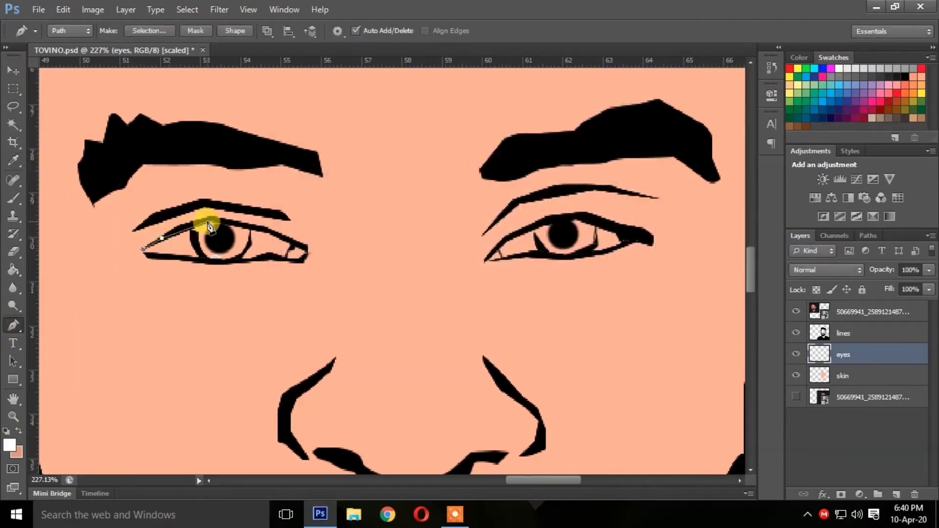
left_click(245, 226)
left_click(296, 242)
left_click(306, 251)
left_click(301, 260)
left_click(230, 262)
left_click(197, 261)
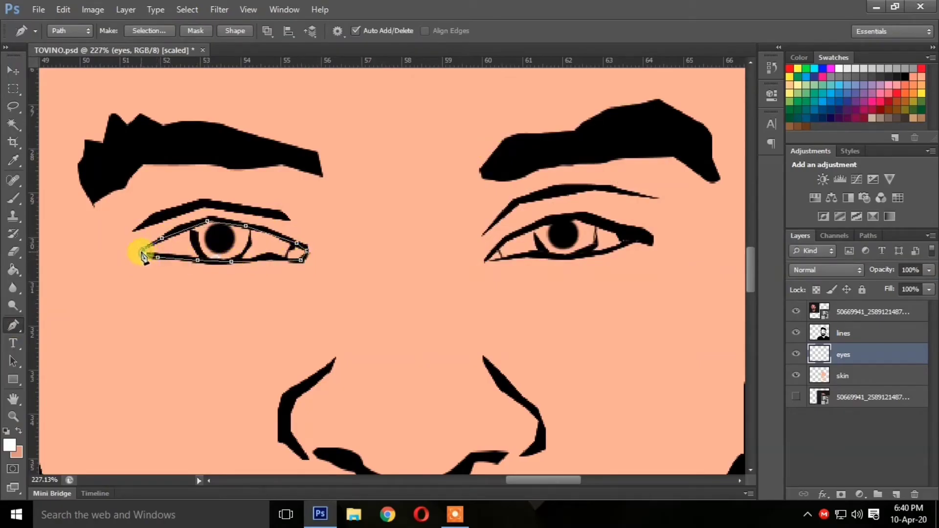
left_click(142, 251)
Step: Trace a closed path around the right-hand eye opening and fill both eye paths with white
left_click(512, 234)
left_click(536, 228)
left_click(564, 219)
left_click(610, 227)
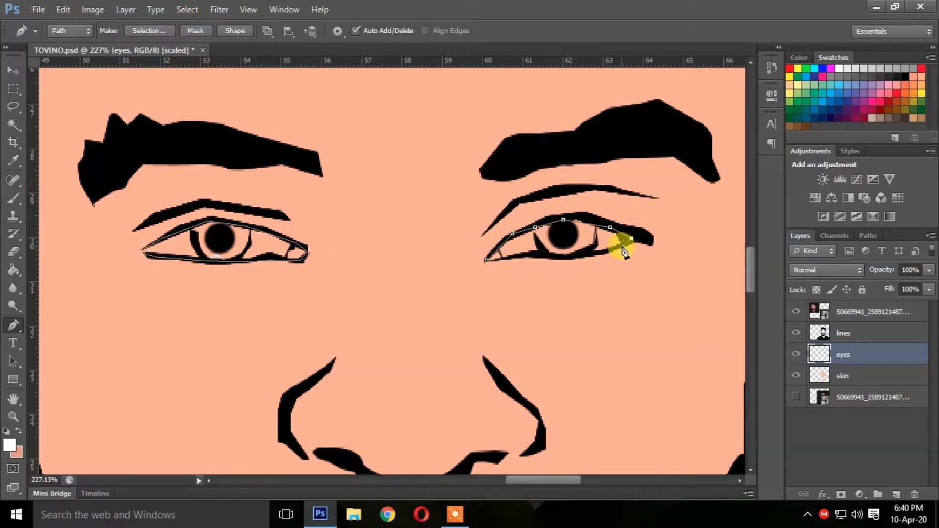
left_click(622, 247)
left_click(584, 255)
left_click(533, 255)
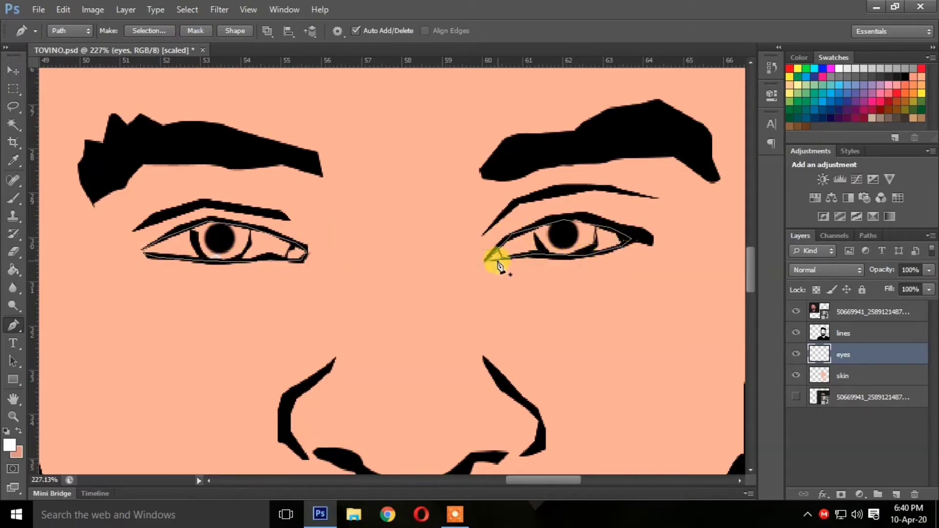
right_click(514, 207)
left_click(472, 300)
left_click(558, 122)
Step: Clear the path and paint the left-hand eye's inner corner pale green with an 11 px brush
scroll(550, 247, "down", 1)
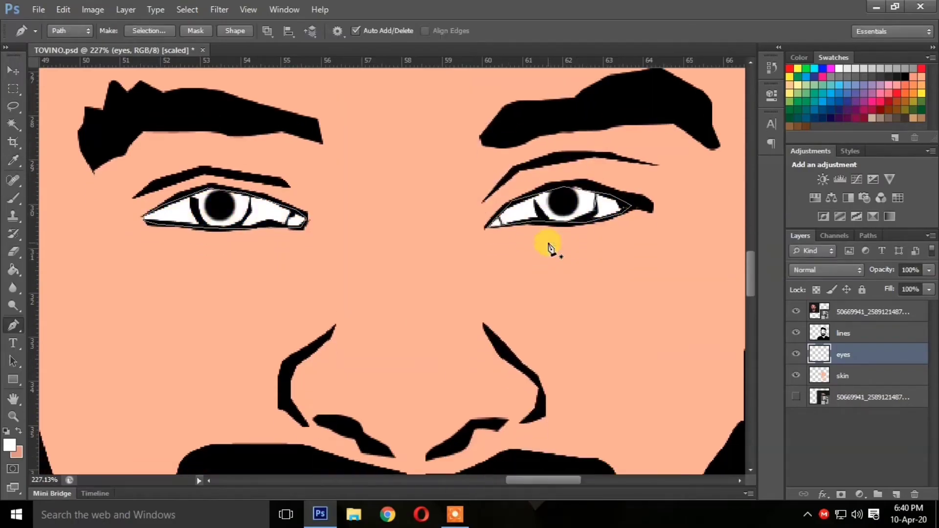
scroll(460, 240, "down", 2)
mouse_move(750, 264)
left_mouse_down()
mouse_move(750, 283)
mouse_move(748, 248)
left_mouse_up()
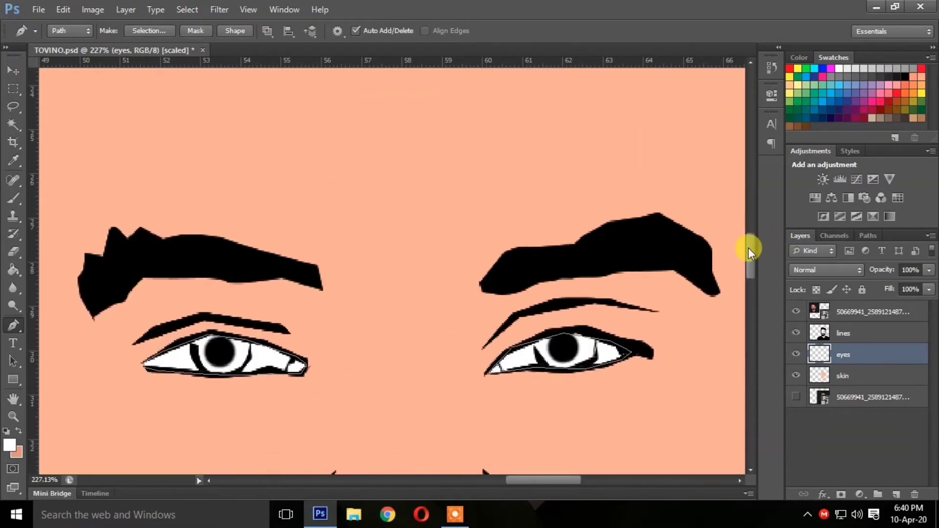
left_click(498, 377)
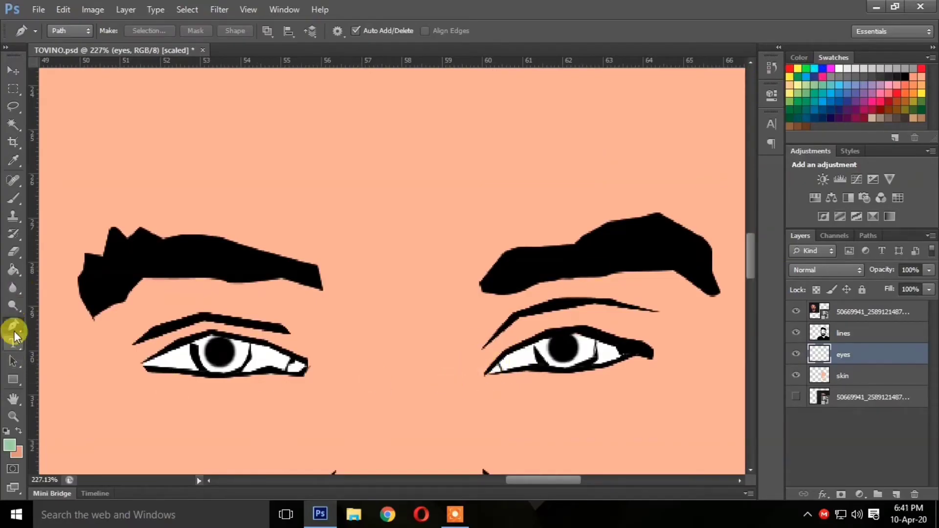
left_click(13, 198)
left_click_drag(296, 370, 319, 364)
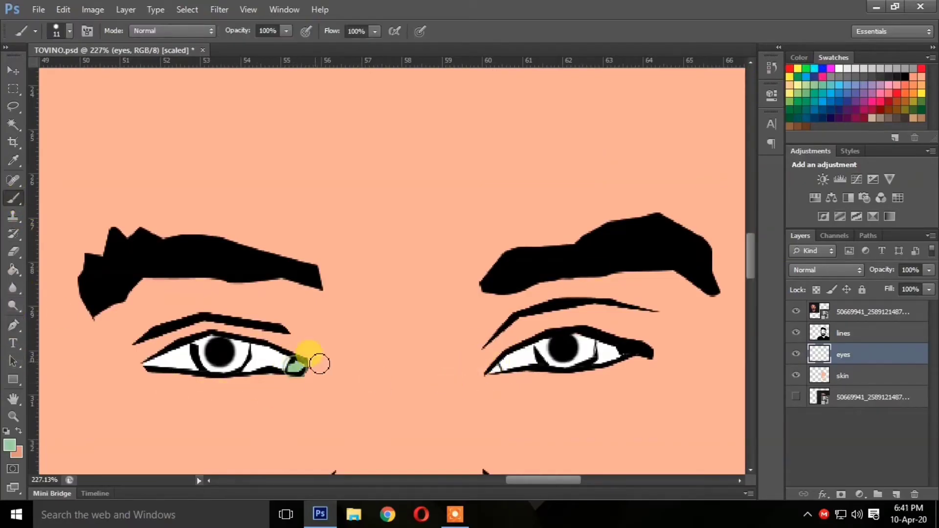
Step: Draw a path around the right-hand eye's inner corner and fill it with the same pale green
left_click(14, 326)
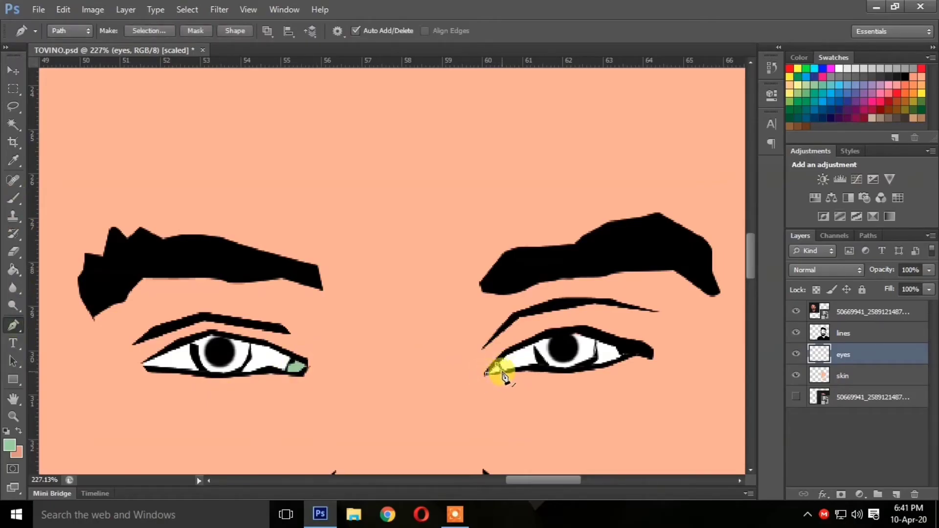
right_click(508, 379)
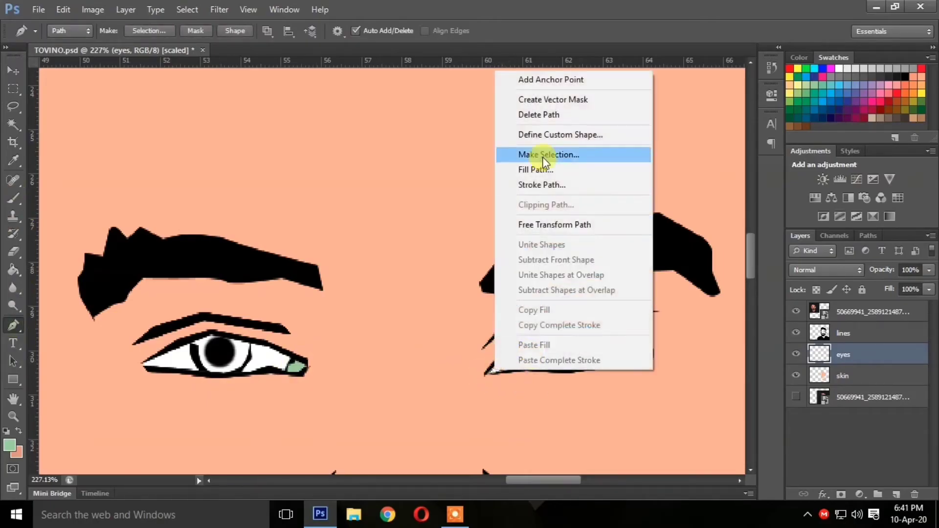
left_click(537, 168)
left_click(547, 122)
scroll(450, 404, "down", 1)
scroll(450, 404, "down", 3)
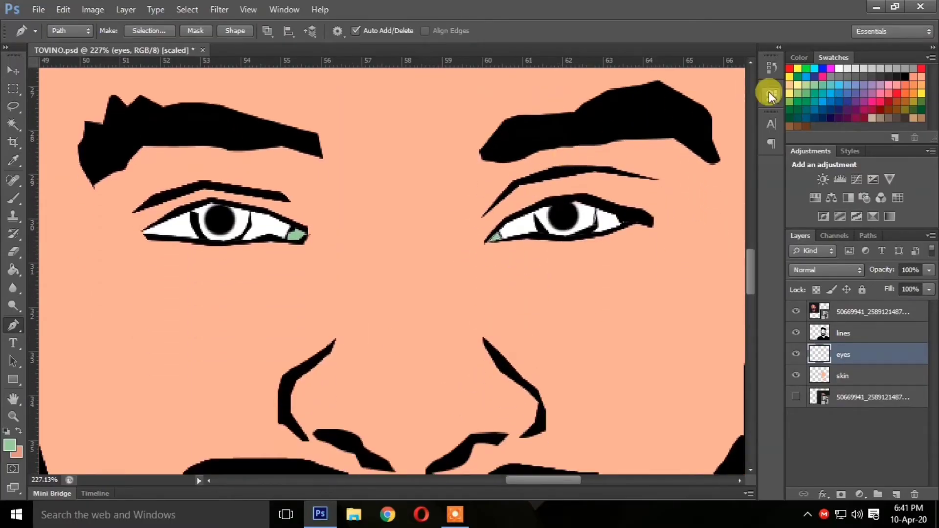
scroll(321, 267, "down", 3)
scroll(421, 248, "up", 1)
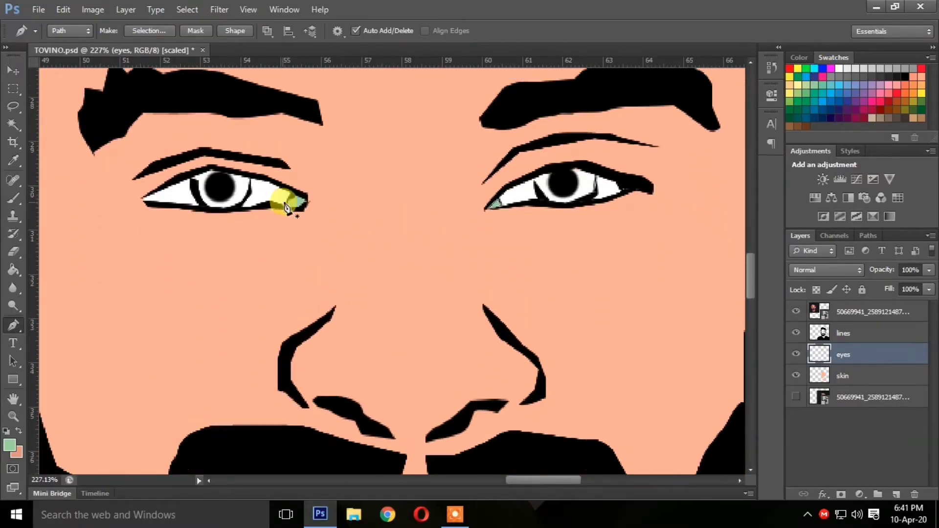
Step: Set the foreground colour to a deeper green
left_click(10, 446)
left_click(608, 116)
Step: Undo the pale green colouring in the inner corners of both eyes
key("ctrl+alt+z")
key("ctrl+alt+z")
key("ctrl+alt+z")
key("ctrl+alt+z")
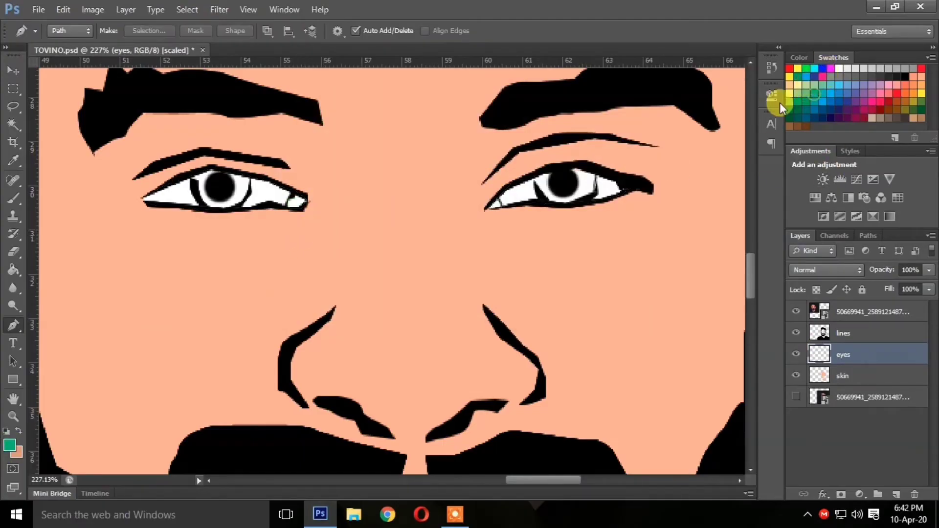
Step: Paint the left-hand eye's inner corner deeper green and fill a path over the other eye's inner corner with the same colour
left_click(12, 198)
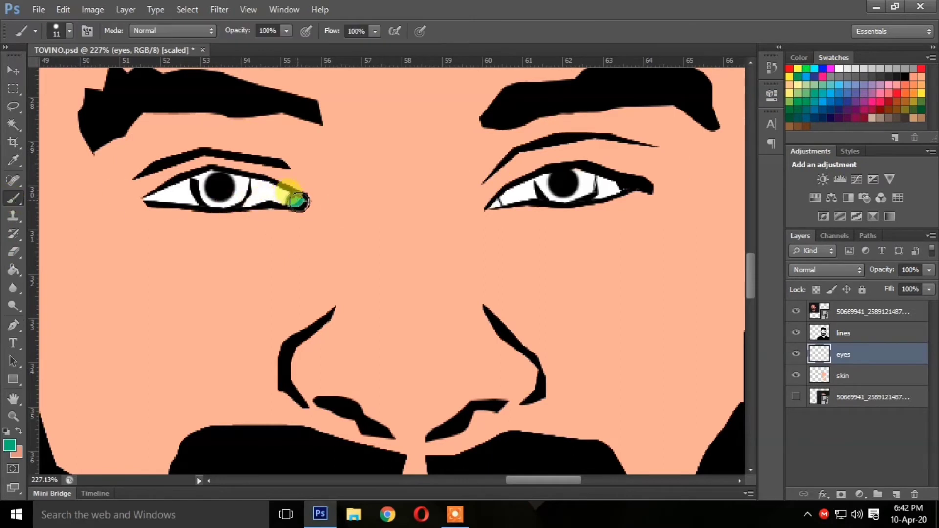
left_click_drag(298, 201, 290, 201)
left_click(13, 325)
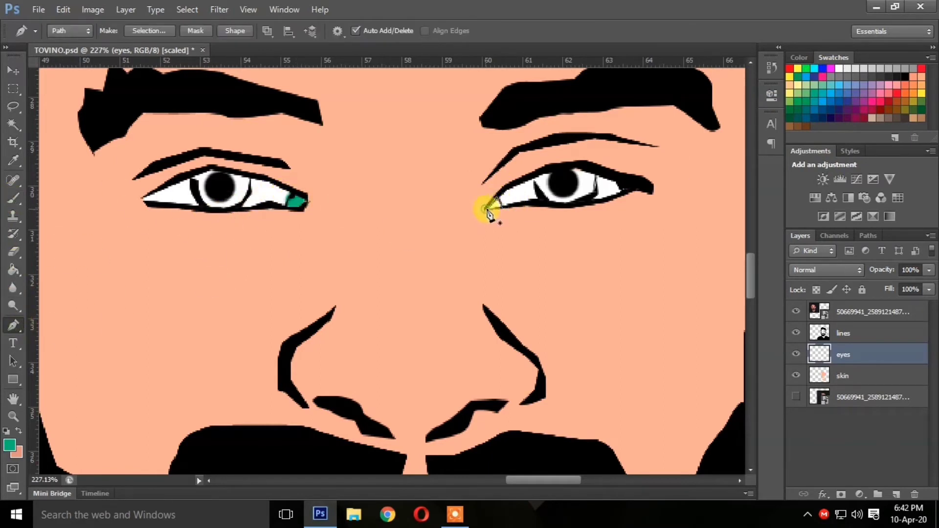
right_click(487, 211)
left_click(538, 326)
key("Return")
scroll(580, 260, "down", 1)
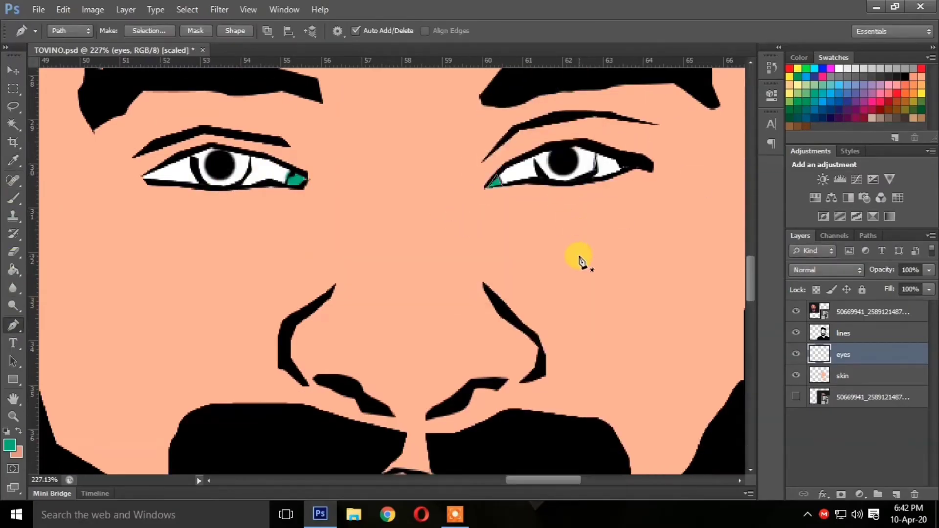
scroll(621, 274, "down", 1)
Step: Show the reference photo layer beneath the artwork and hide the skin layer to expose the mouth
key("z")
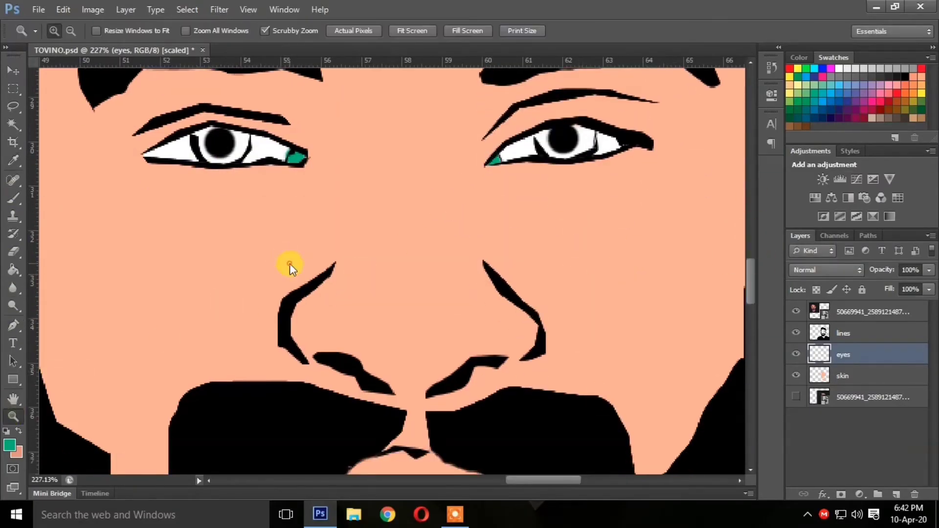
right_click(289, 264)
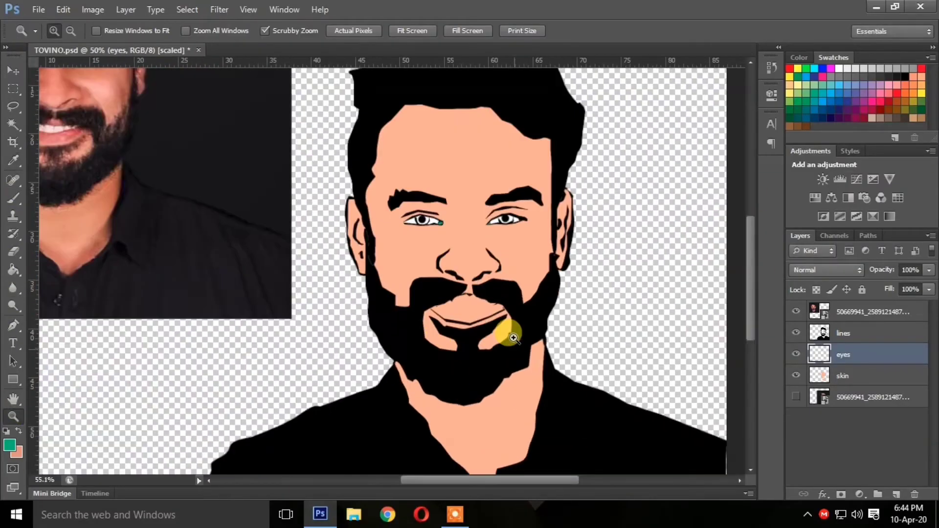
left_click_drag(503, 324, 562, 316)
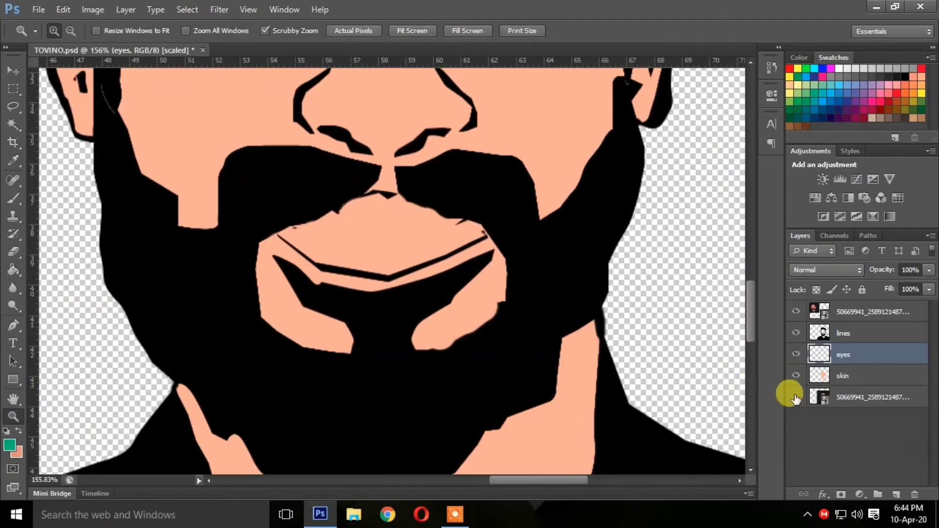
left_click(795, 397)
left_click(796, 376)
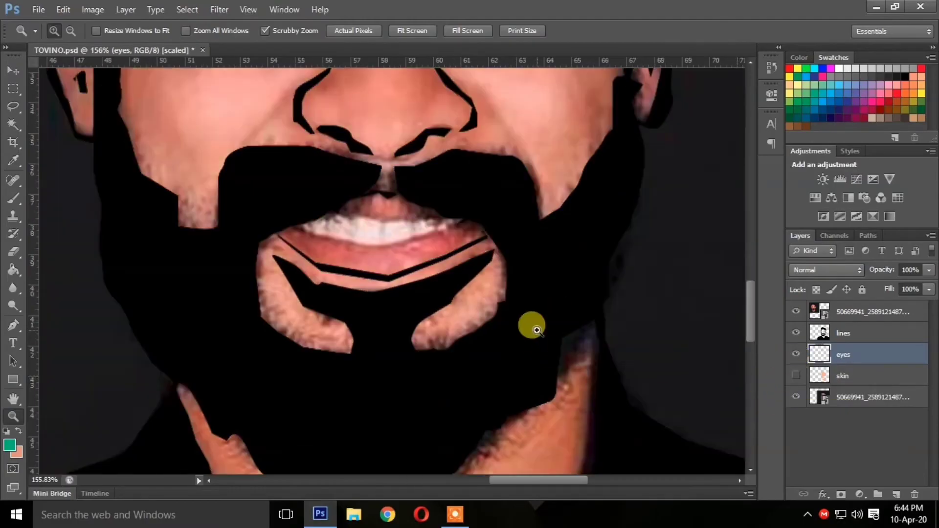
Step: Trace a thin closed path along the lower edge of the teeth on the lines layer with the Pen tool
left_click(14, 328)
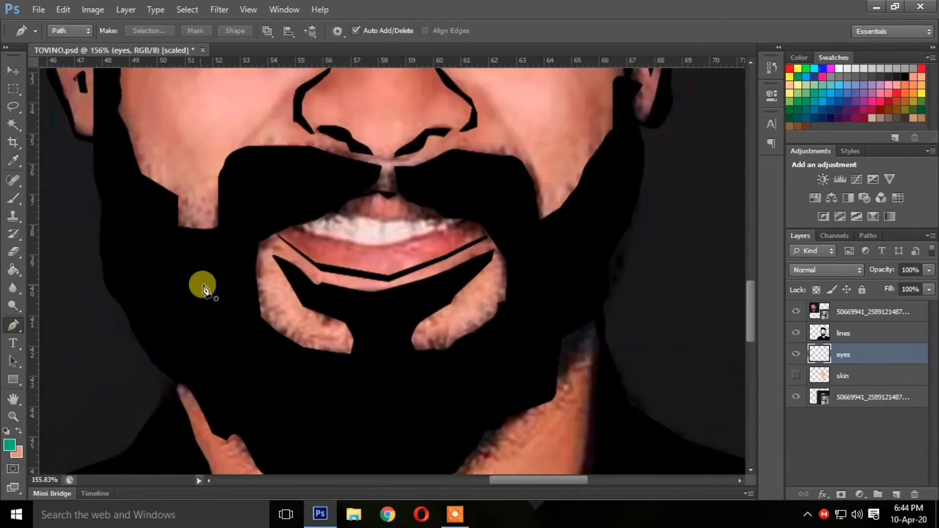
left_click(291, 237)
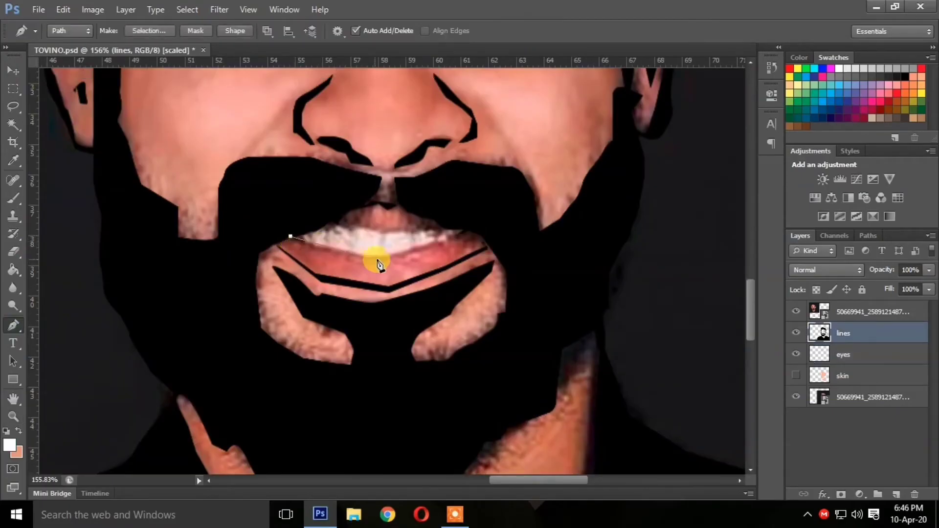
left_click(317, 250)
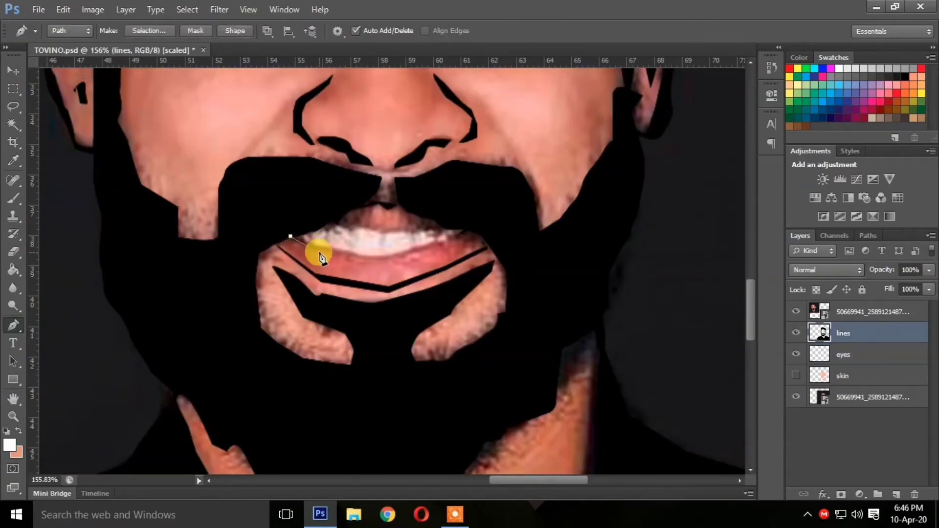
left_click(366, 260)
left_click(408, 257)
left_click(454, 241)
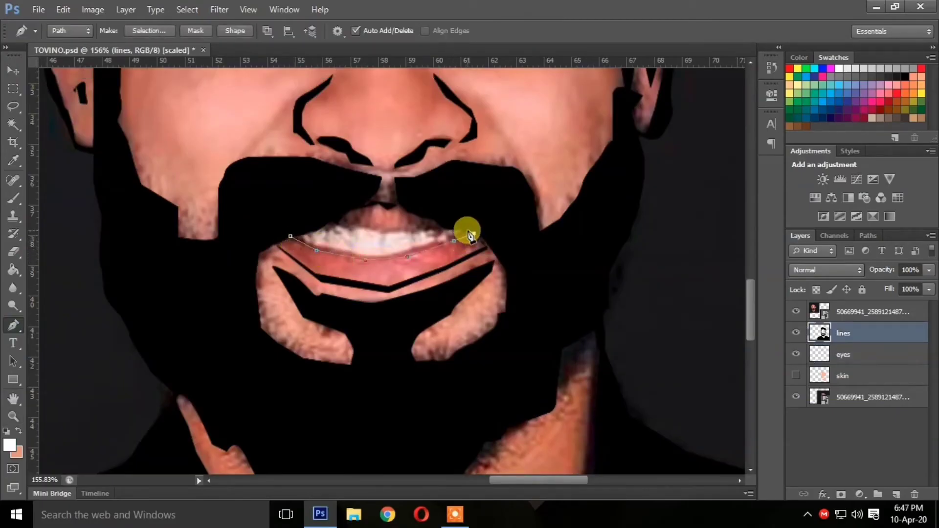
left_click(471, 228)
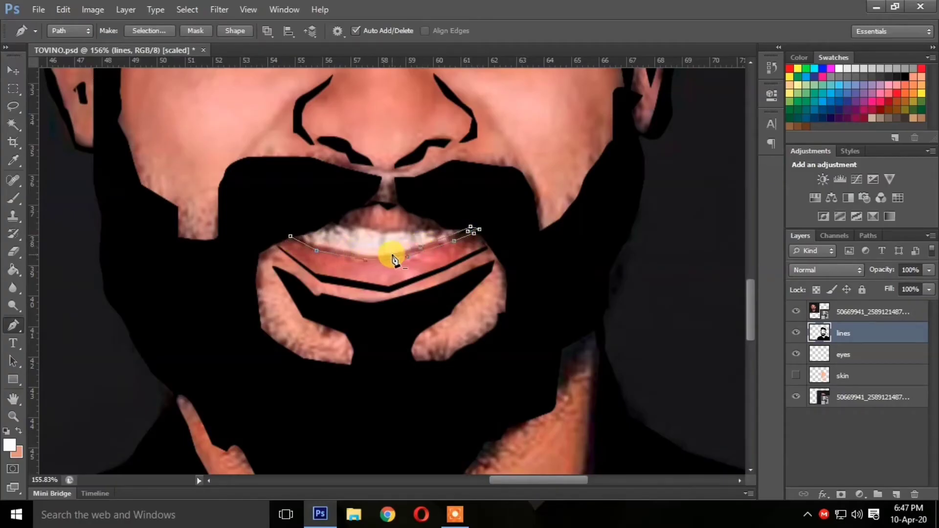
scroll(396, 259, "up", 1)
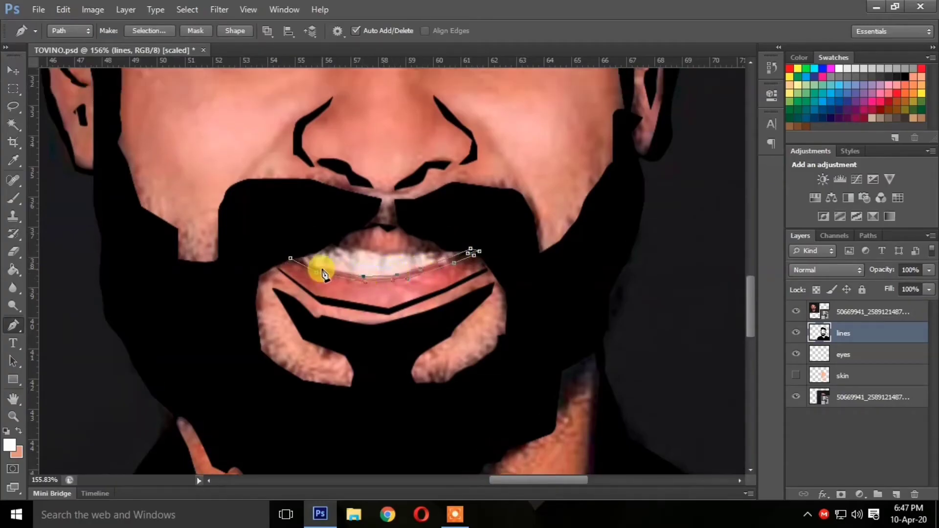
left_click(321, 271)
left_click(299, 258)
left_click(291, 258)
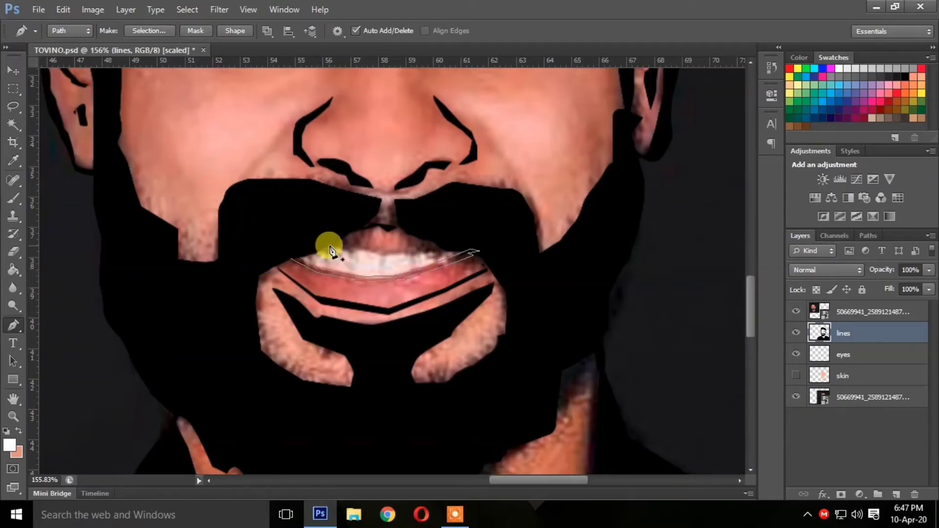
Step: Trace another thin path along the upper edge of the teeth, beneath the moustache
left_click(331, 246)
left_click(349, 250)
left_click(358, 251)
left_click(379, 254)
left_click(399, 254)
left_click(420, 253)
left_click(438, 252)
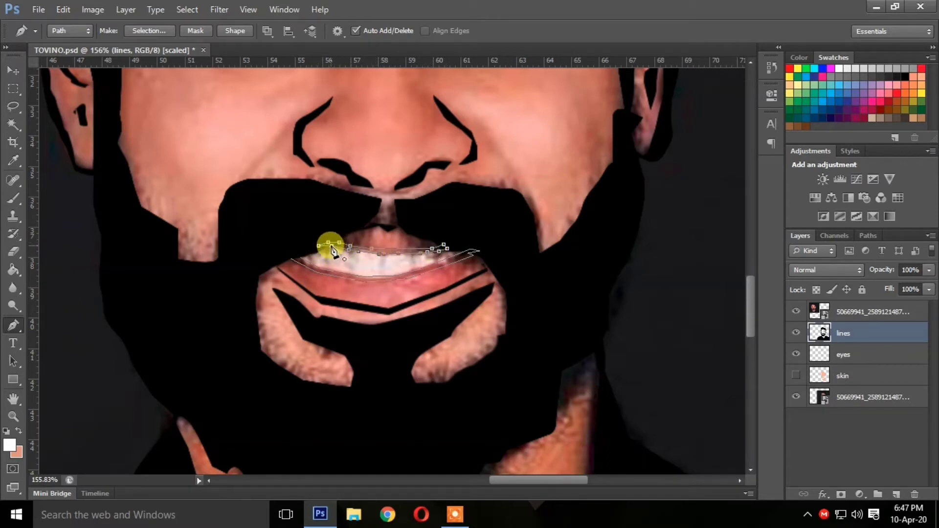
Step: Set the foreground colour to black and fill the two mouth-line paths at 100% opacity
right_click(323, 230)
left_click(11, 442)
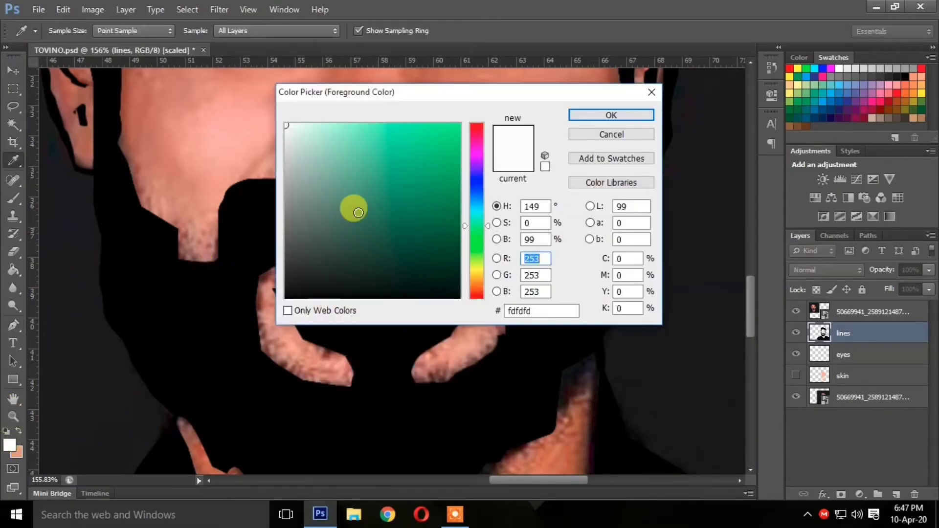
left_click(289, 308)
left_click(605, 115)
right_click(434, 223)
left_click(477, 301)
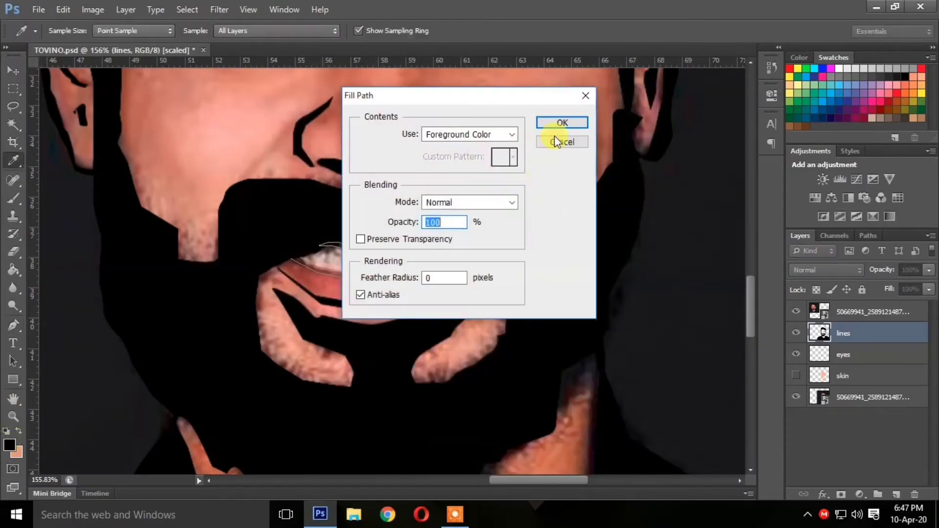
left_click(560, 126)
Step: Make the eyes layer active and show the skin layer again
left_click(831, 354)
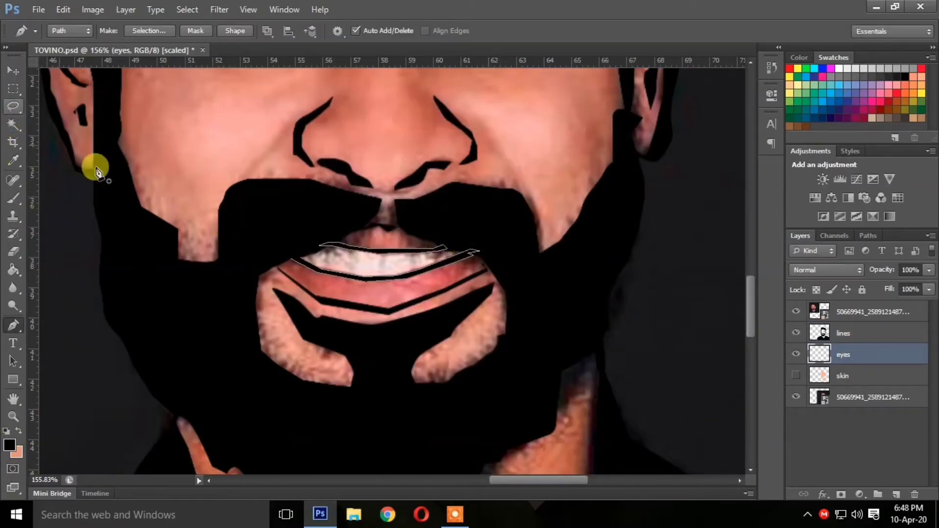
left_click(795, 397)
left_click(796, 397)
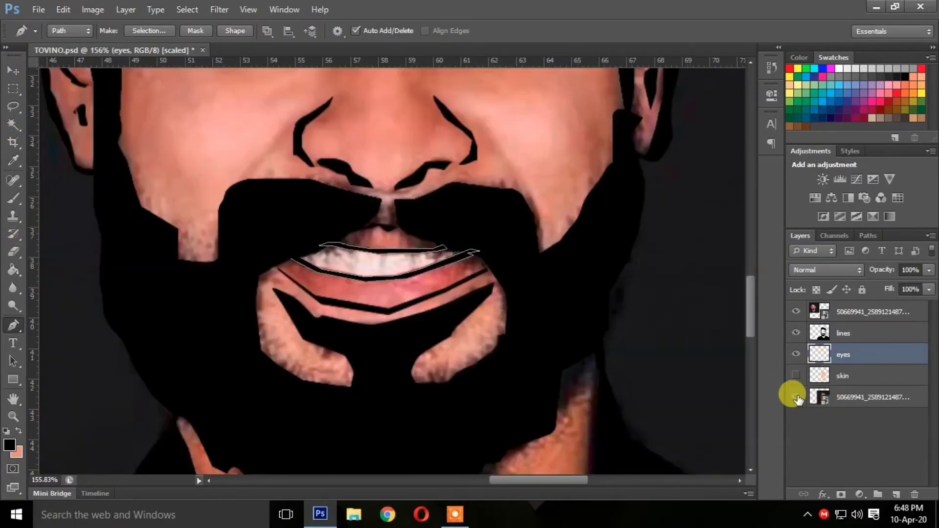
left_click(796, 375)
Step: Set the foreground colour to white (ffffff)
left_click(9, 325)
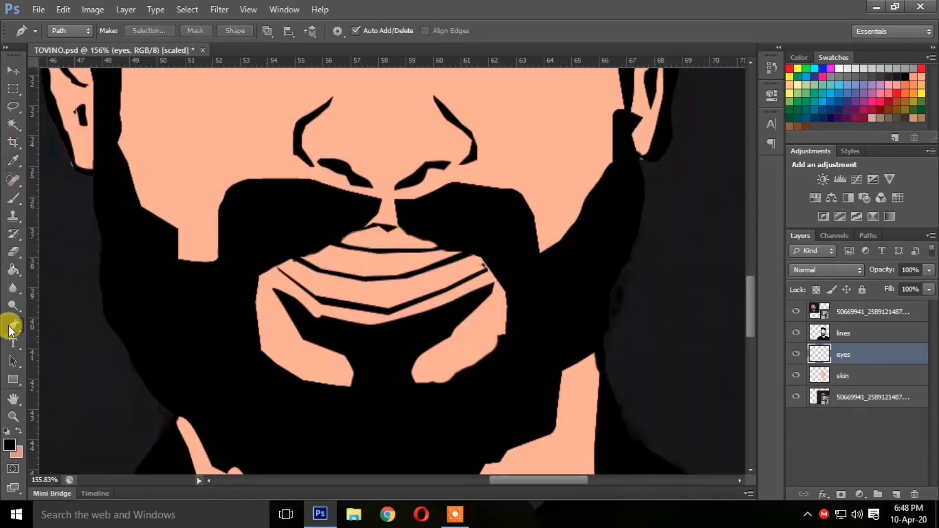
left_click(9, 444)
left_click_drag(346, 168, 289, 126)
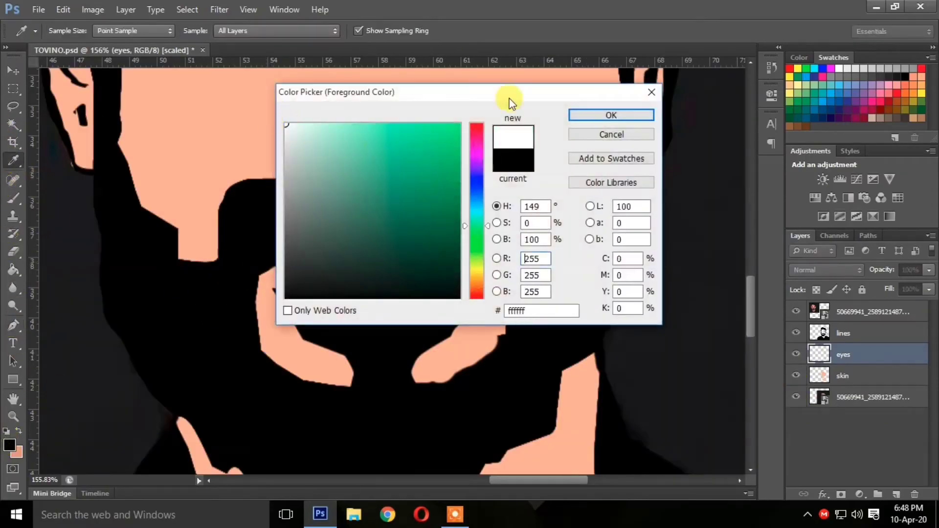
left_click(610, 57)
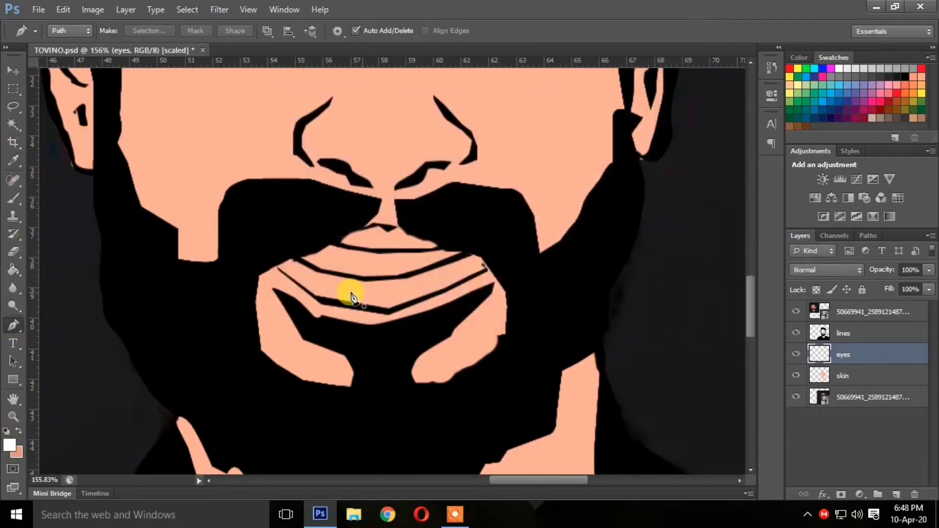
Step: Draw a closed path around the teeth between the two mouth lines and fill it with white on the eyes layer
left_click(298, 256)
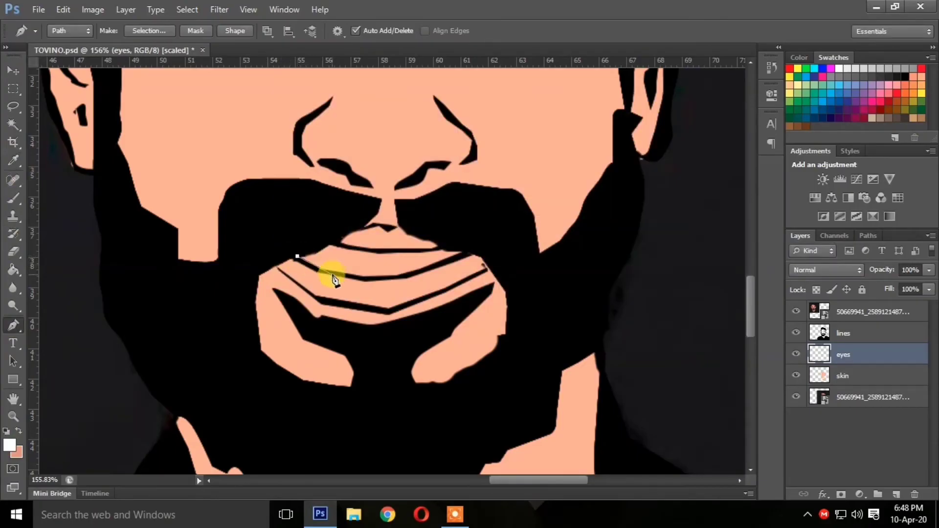
left_click(410, 275)
left_click(464, 254)
left_click(477, 246)
left_click(439, 248)
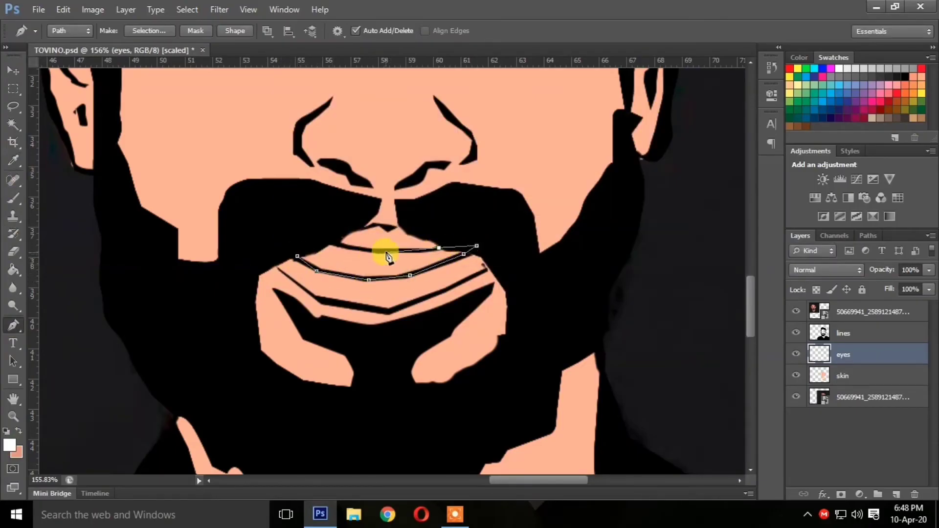
left_click(336, 244)
left_click(297, 257)
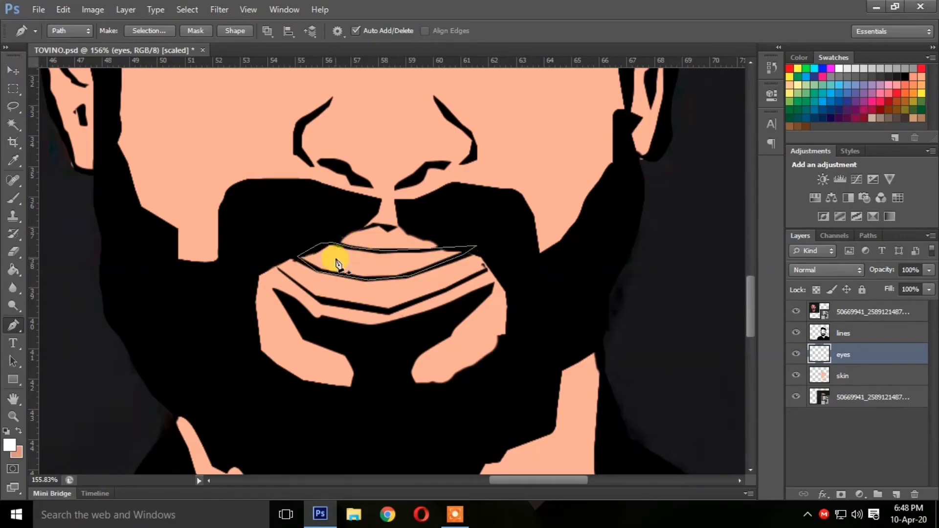
right_click(335, 260)
left_click(375, 300)
left_click(572, 123)
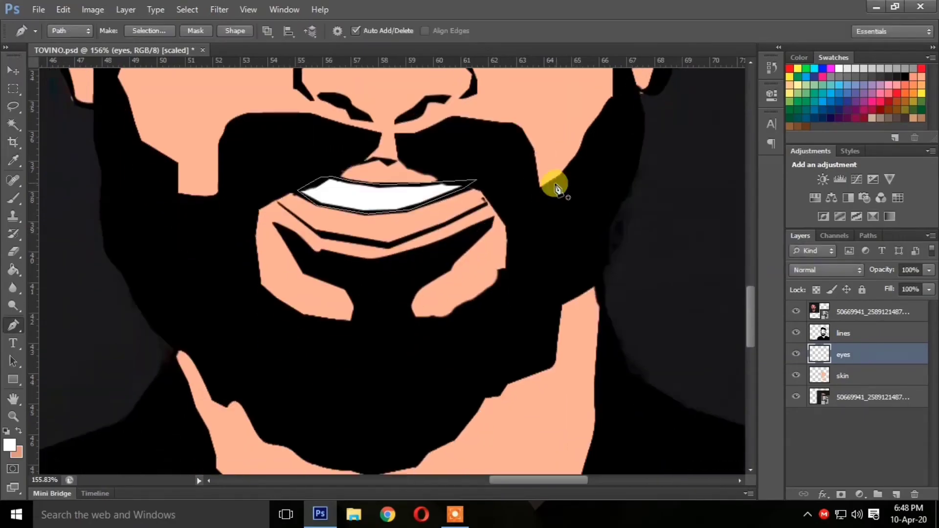
Step: Try brushing white over the left-hand eye's iris and undo the stroke
scroll(555, 185, "down", 3)
left_click(13, 416)
left_click_drag(398, 287, 335, 306)
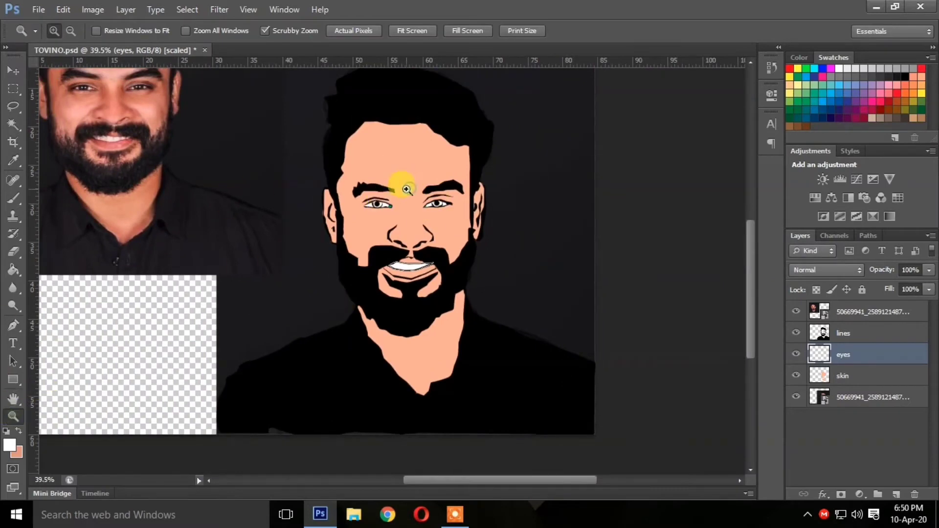
left_click_drag(406, 189, 482, 189)
left_click_drag(483, 189, 487, 185)
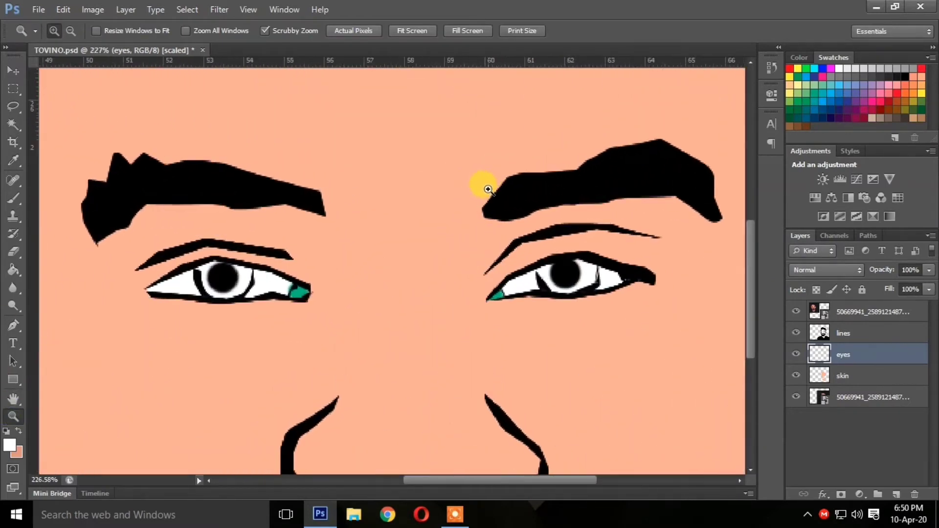
key("b")
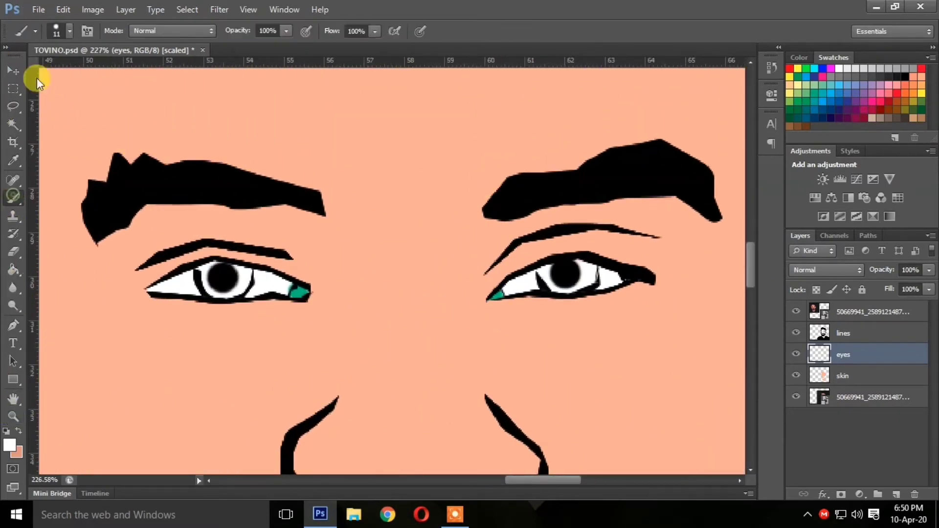
left_click_drag(209, 286, 245, 279)
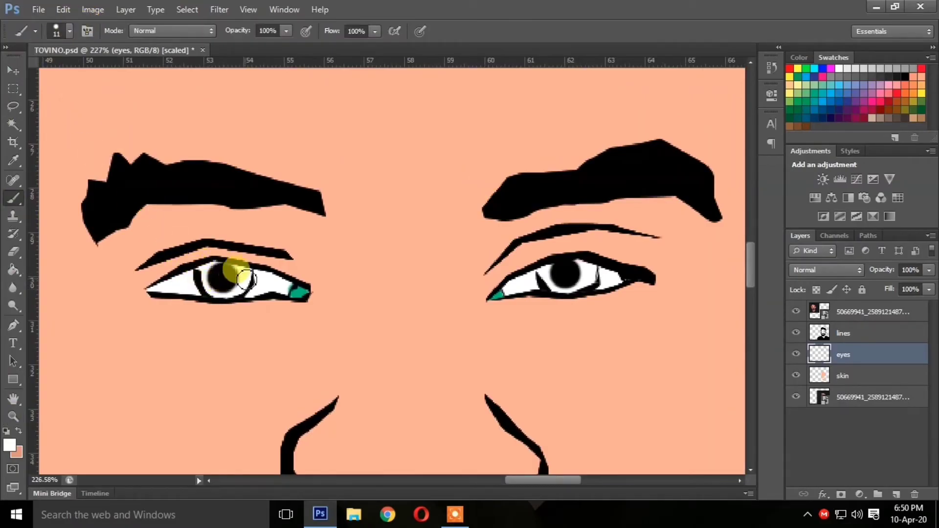
key("ctrl+z")
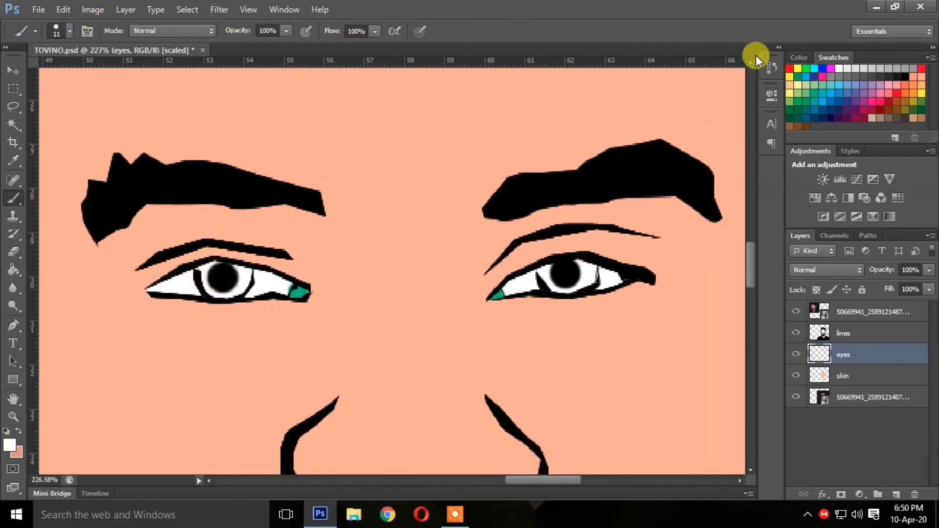
Step: Try painting the left-hand eye's iris with a dark grey-brown swatch and undo the painting
left_click(808, 57)
left_click(851, 126)
left_click(837, 58)
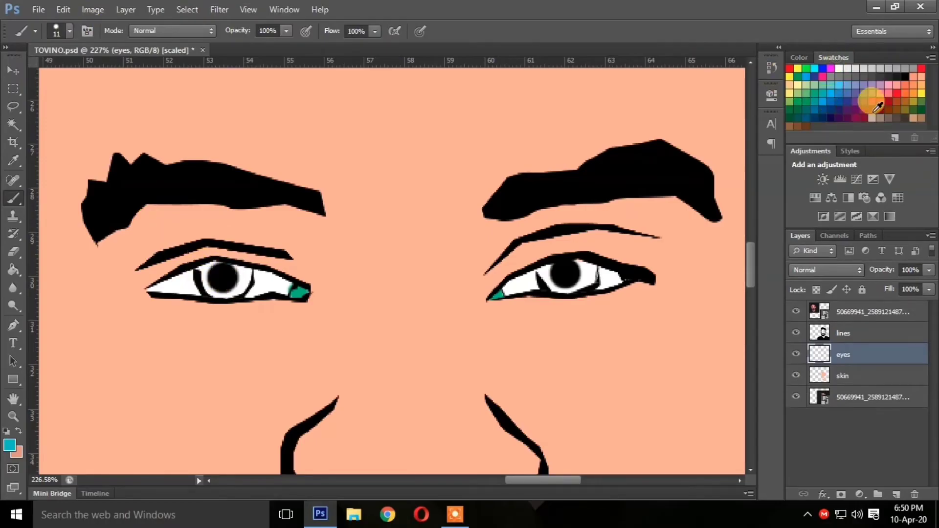
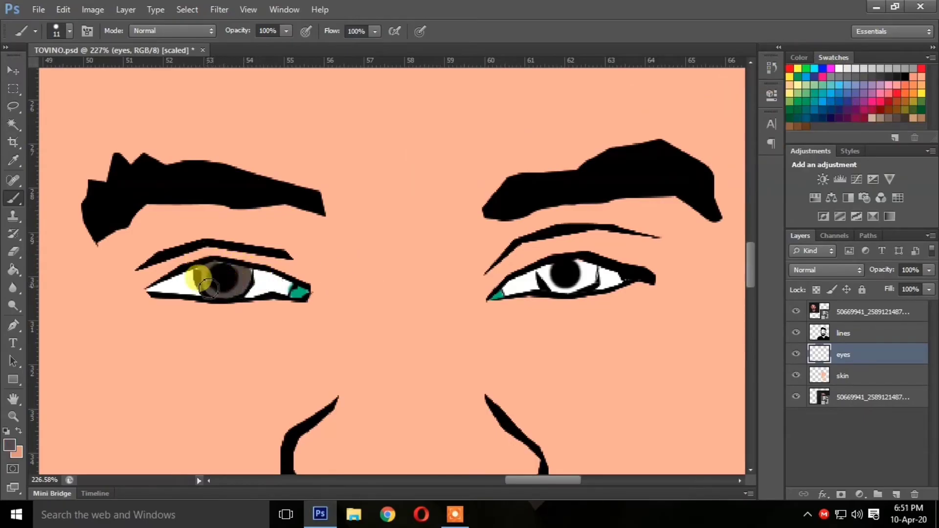
key("ctrl+z")
left_click(797, 57)
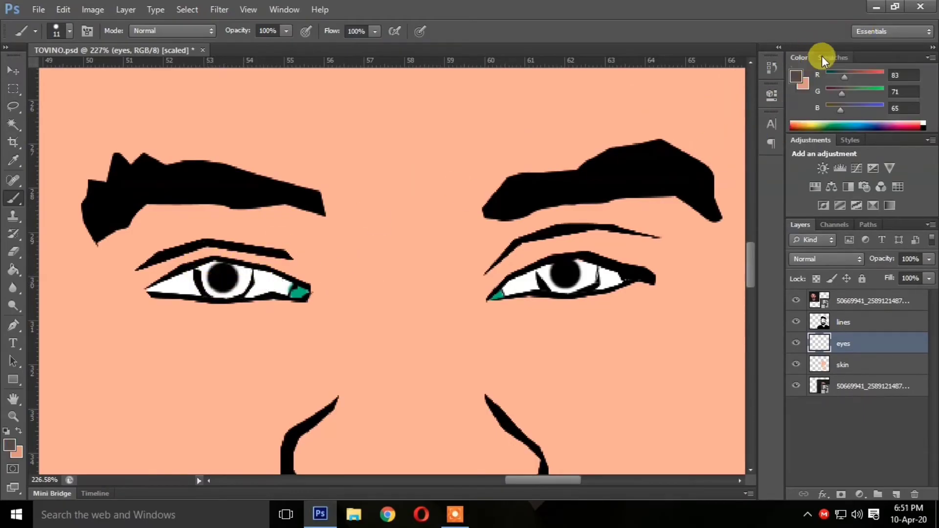
left_click(821, 56)
left_click(773, 95)
left_click(773, 94)
left_click(771, 67)
left_click(771, 67)
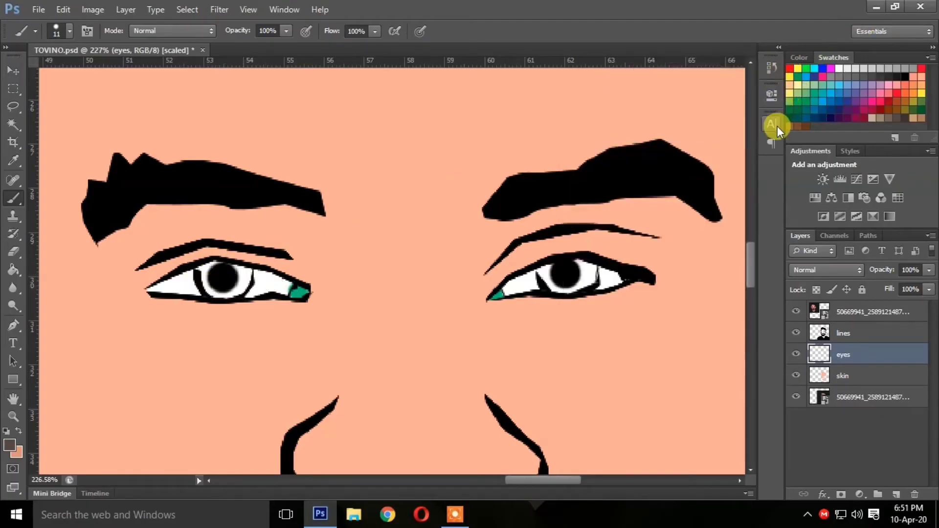
left_click(930, 57)
left_click(929, 59)
Step: Set the foreground colour to a dark reddish brown with RGB 69, 30, 30
left_click(798, 68)
left_click(800, 57)
left_click(797, 80)
mouse_move(303, 196)
left_mouse_down()
mouse_move(330, 230)
mouse_move(403, 262)
mouse_move(331, 245)
mouse_move(348, 260)
left_mouse_up()
left_click_drag(489, 276, 492, 306)
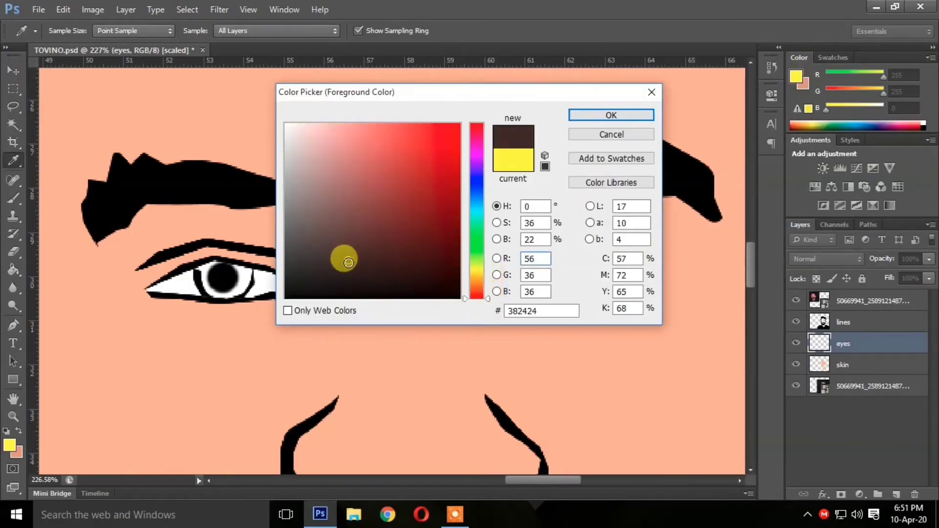
left_click_drag(348, 263, 384, 250)
left_click(650, 115)
Step: Reduce the Brush tool's size to 9 px for painting the irises
key("b")
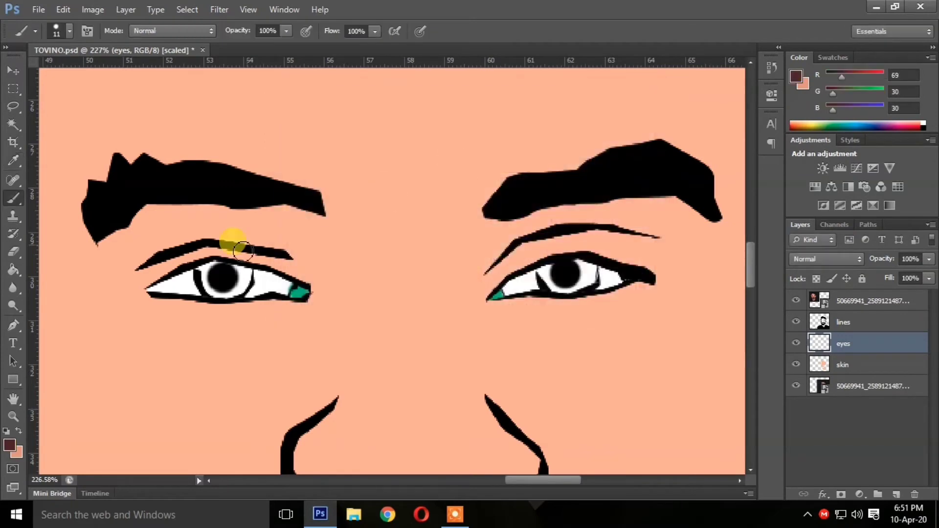
left_click(69, 30)
left_click_drag(33, 75, 27, 76)
left_click(260, 200)
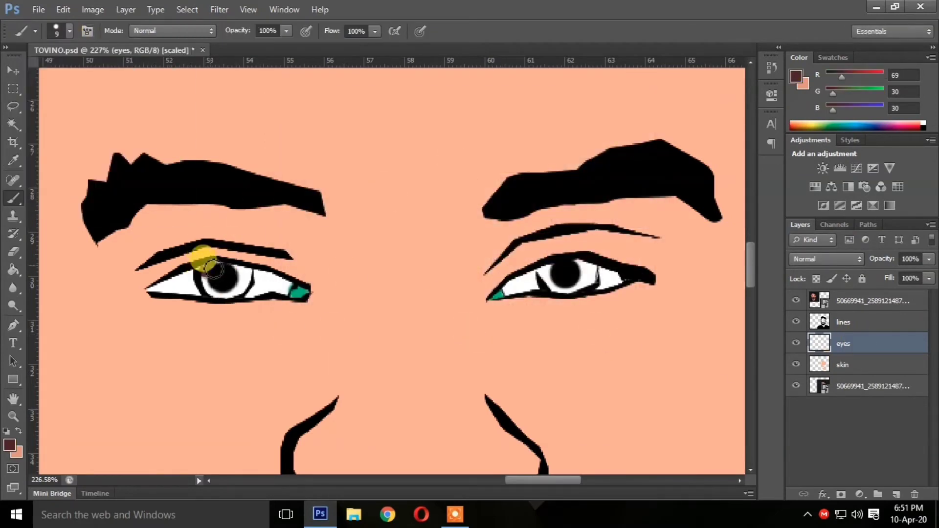
Step: Paint the irises of both eyes dark brown (RGB 69, 30, 30) on the eyes layer
mouse_move(207, 282)
left_mouse_down()
mouse_move(232, 295)
mouse_move(247, 278)
mouse_move(222, 263)
mouse_move(252, 276)
mouse_move(238, 291)
mouse_move(272, 271)
left_mouse_up()
key("bracketleft")
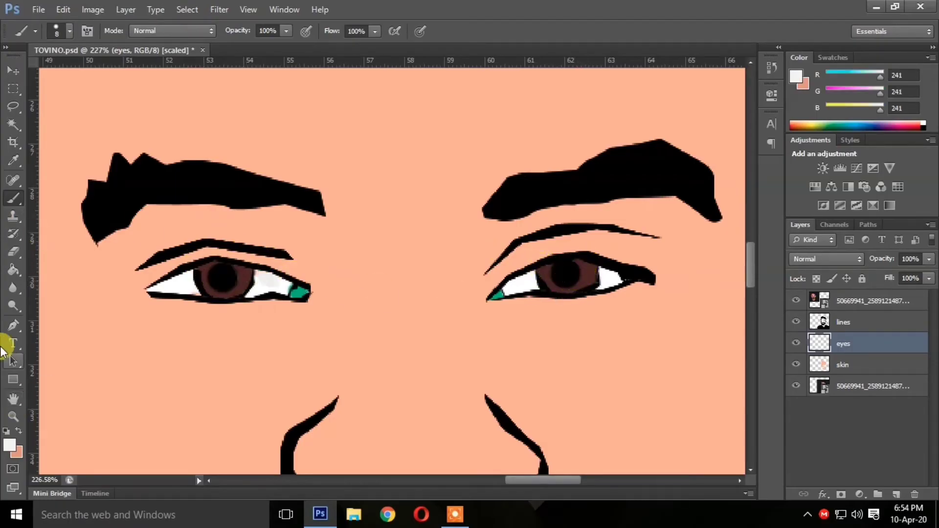
Step: Set the foreground colour to a lighter brown, #714a3a
left_click(9, 445)
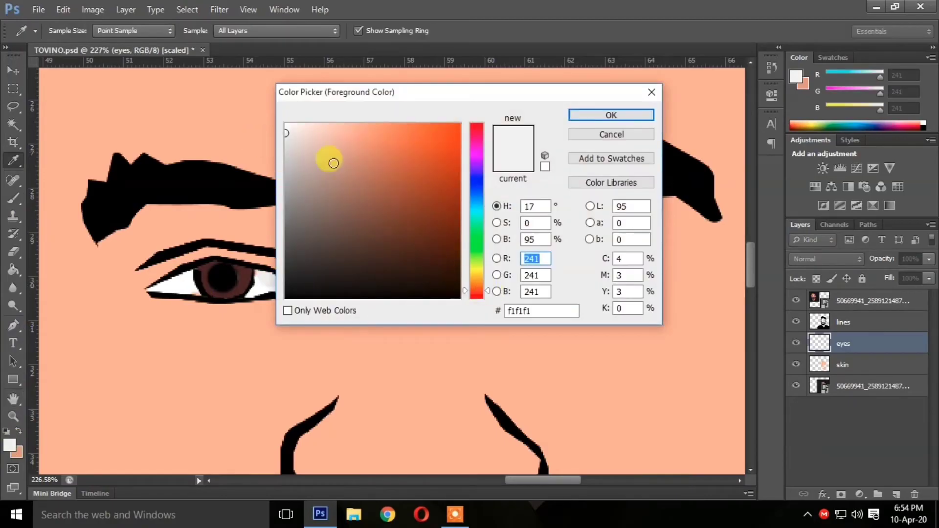
mouse_move(333, 163)
left_mouse_down()
mouse_move(371, 206)
mouse_move(358, 235)
mouse_move(334, 233)
left_mouse_up()
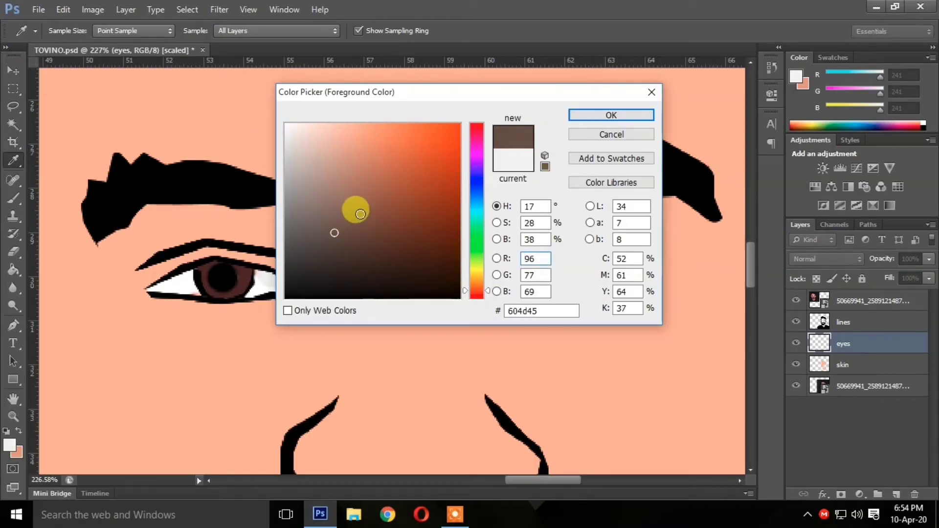
left_click(368, 217)
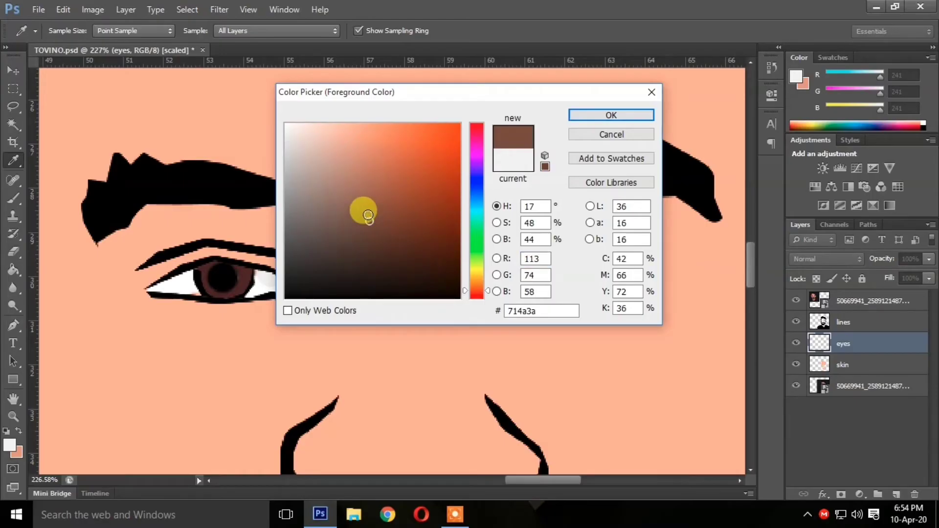
left_click(602, 116)
Step: Outline a highlight with the Pen tool across the lower part of each iris and fill both paths with the foreground colour
left_click(13, 325)
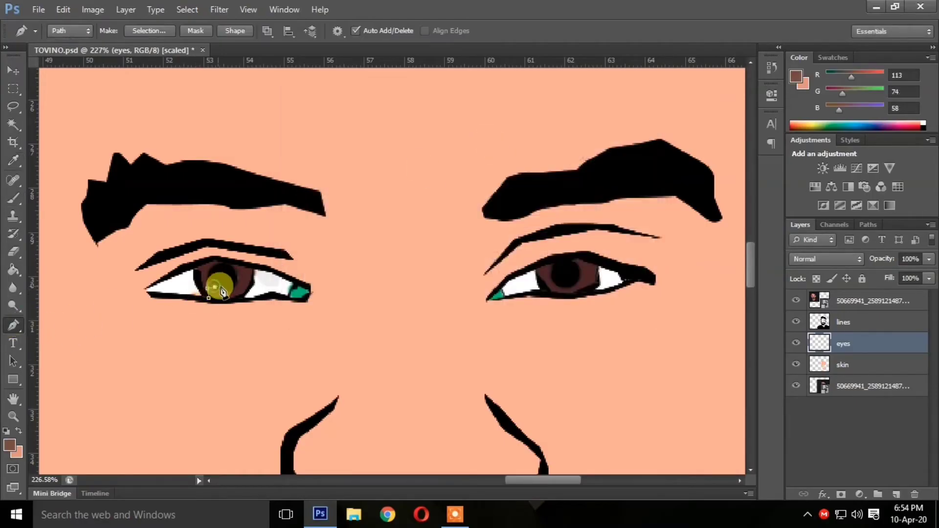
left_click(211, 302)
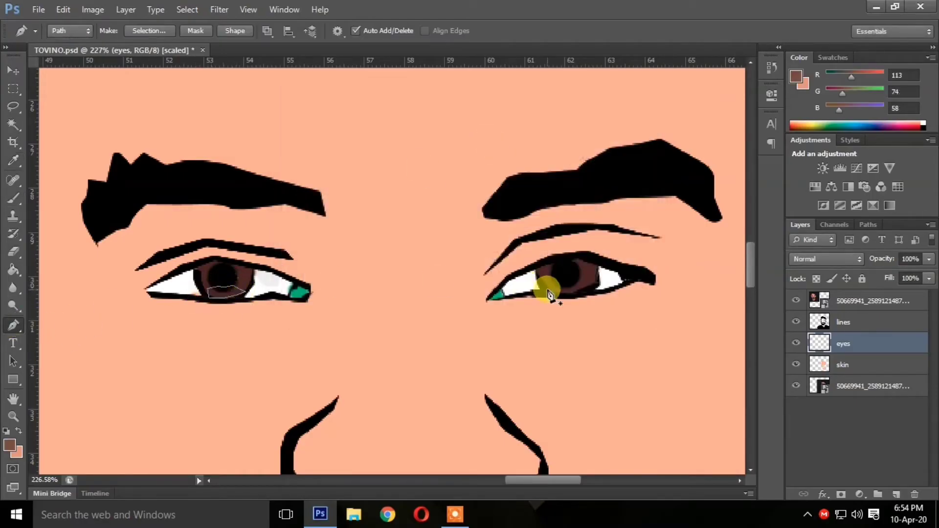
left_click(548, 291)
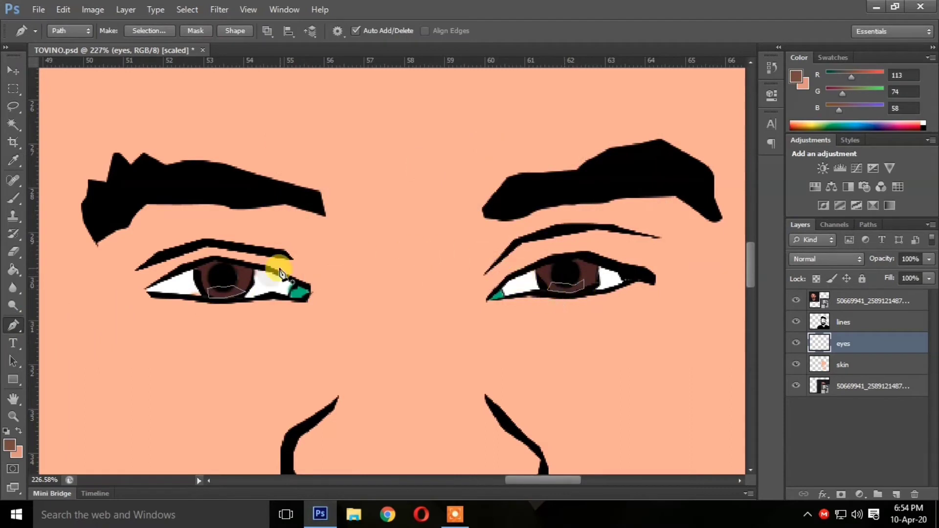
right_click(395, 292)
left_click(461, 99)
left_click(560, 125)
scroll(530, 324, "down", 2)
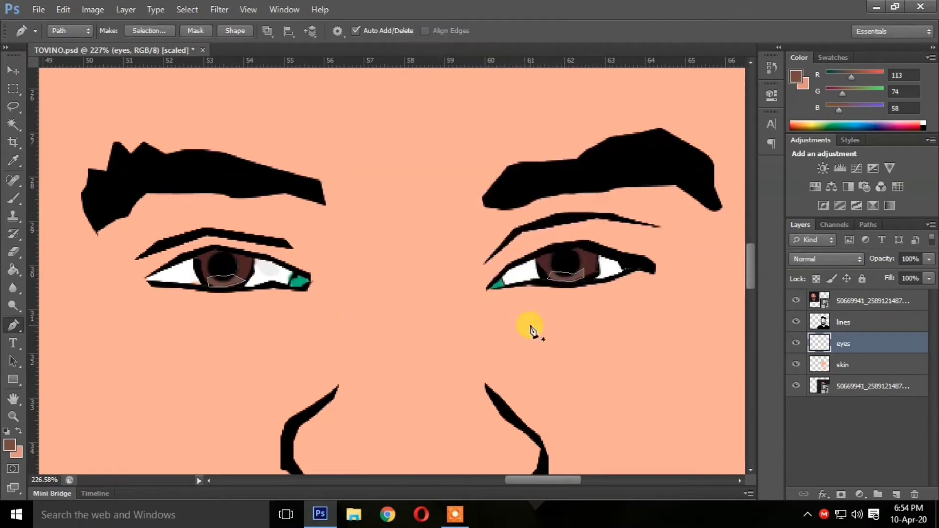
Step: Lighten the lower iris of the left eye using the Dodge tool on midtones at 50% exposure
left_click(13, 306)
right_click(264, 344)
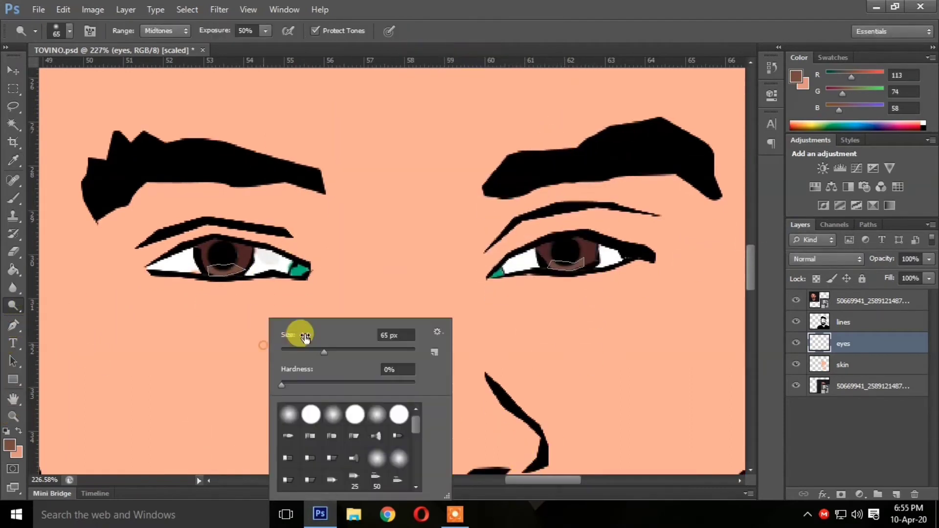
left_click(211, 264)
left_click(13, 416)
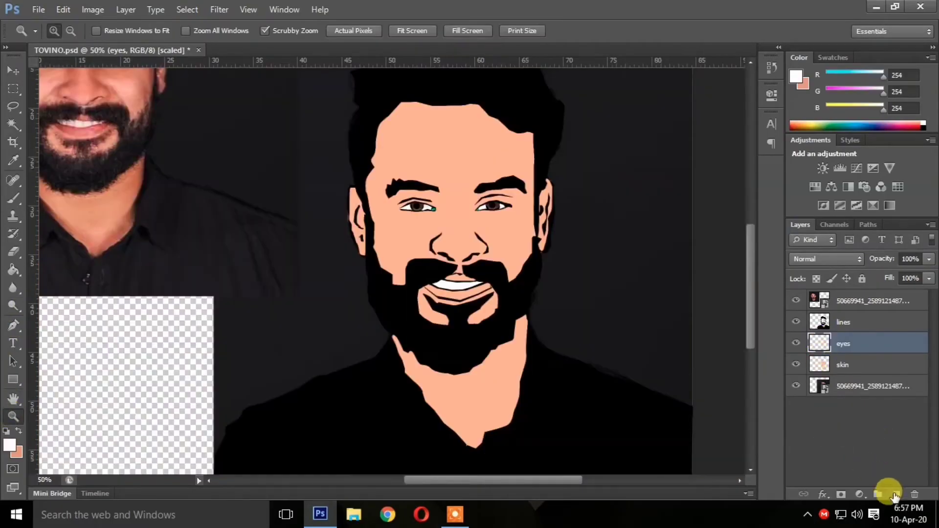
Step: Create a new layer above the eyes layer and name it lips
left_click(896, 495)
key("s")
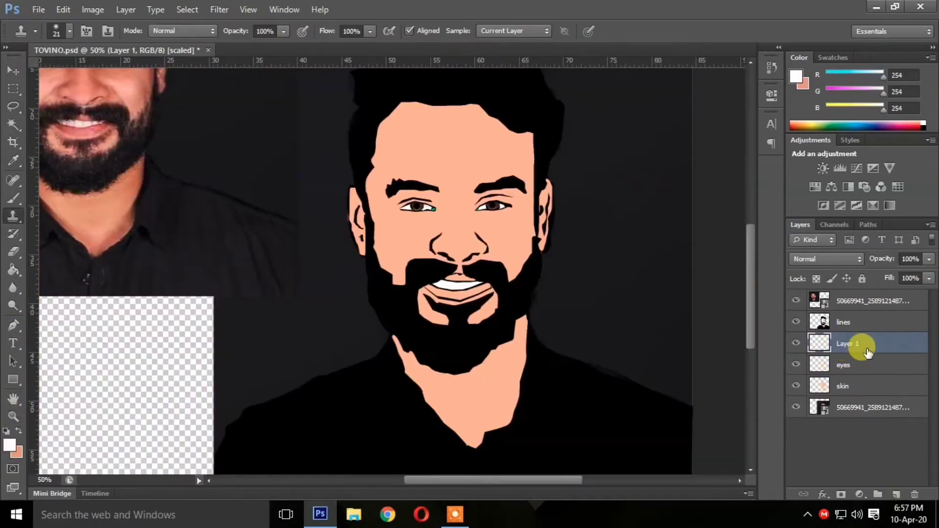
double_click(834, 345)
left_click(783, 119)
double_click(851, 344)
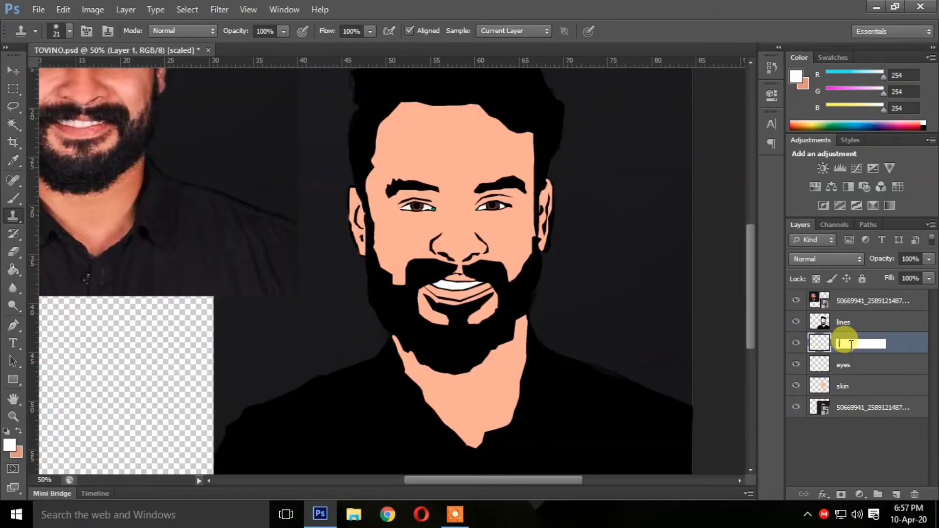
left_click(543, 281)
left_click(483, 201)
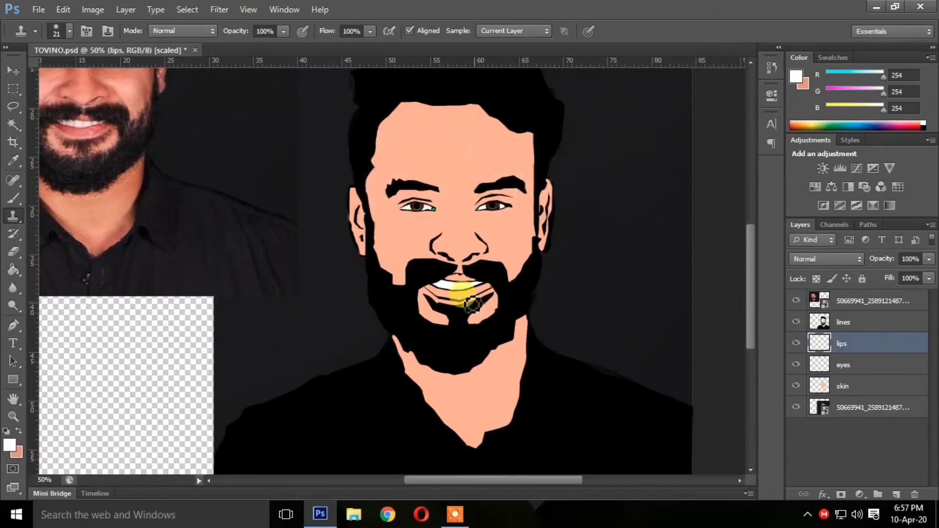
Step: Trace the lower lip as a closed path with the Pen tool on the lips layer
left_click(13, 326)
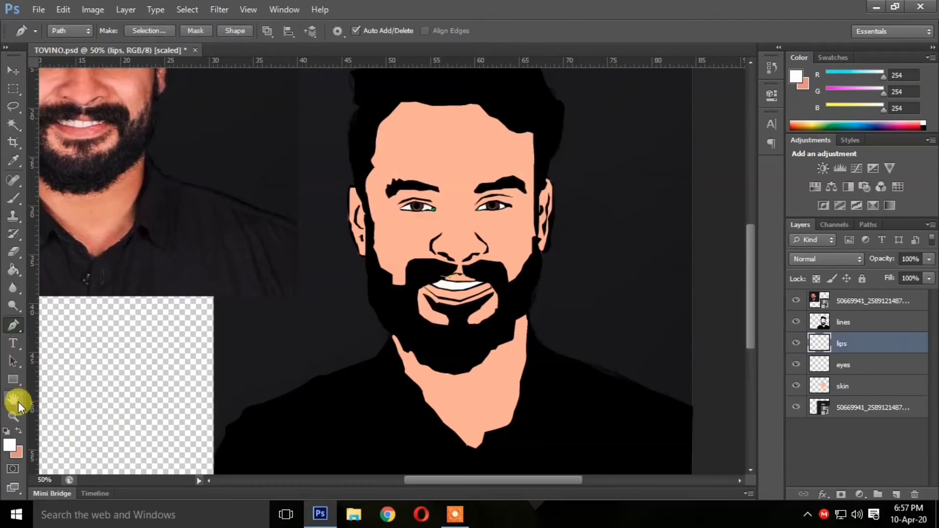
left_click(13, 416)
left_click_drag(504, 285, 543, 282)
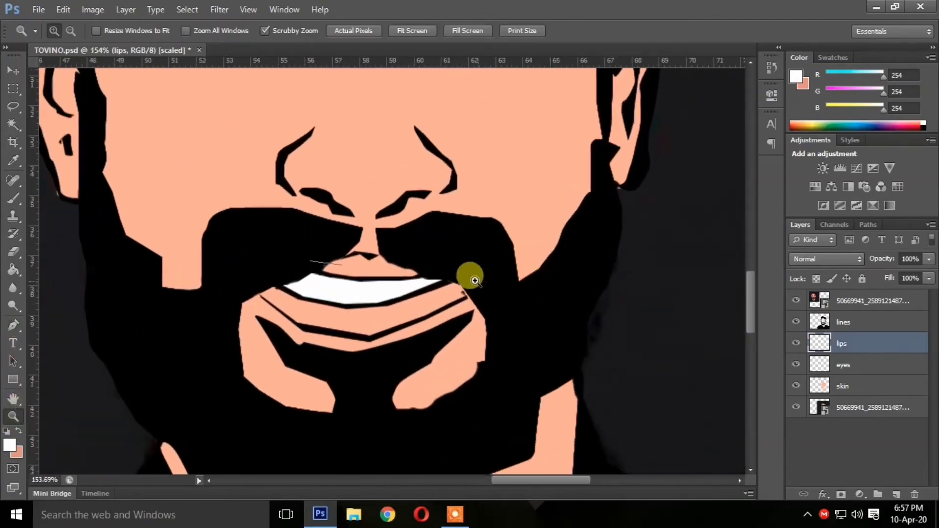
left_click(14, 326)
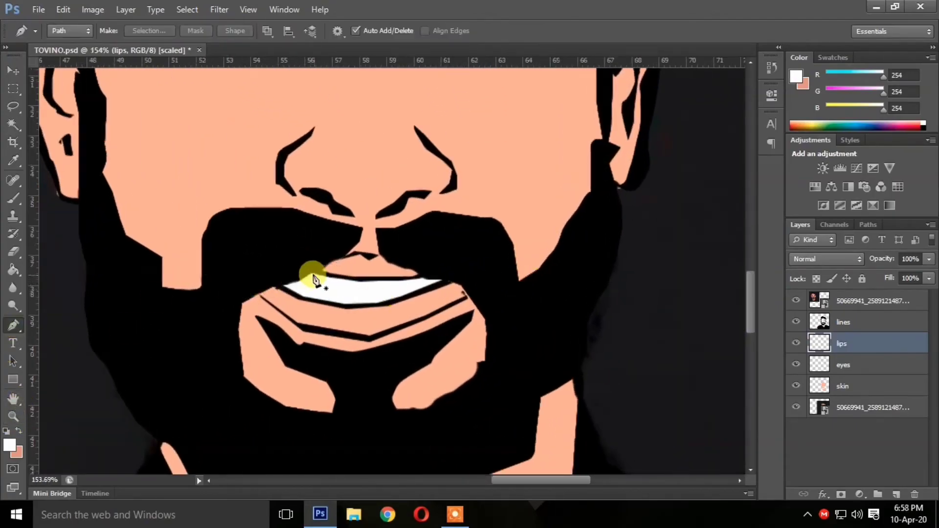
left_click(277, 285)
left_click(386, 304)
left_click(421, 294)
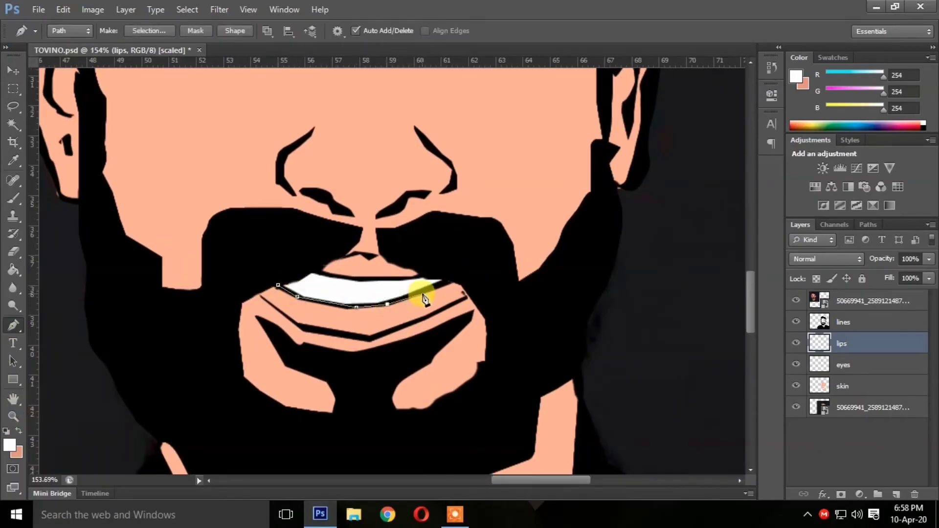
left_click(436, 285)
left_click(451, 279)
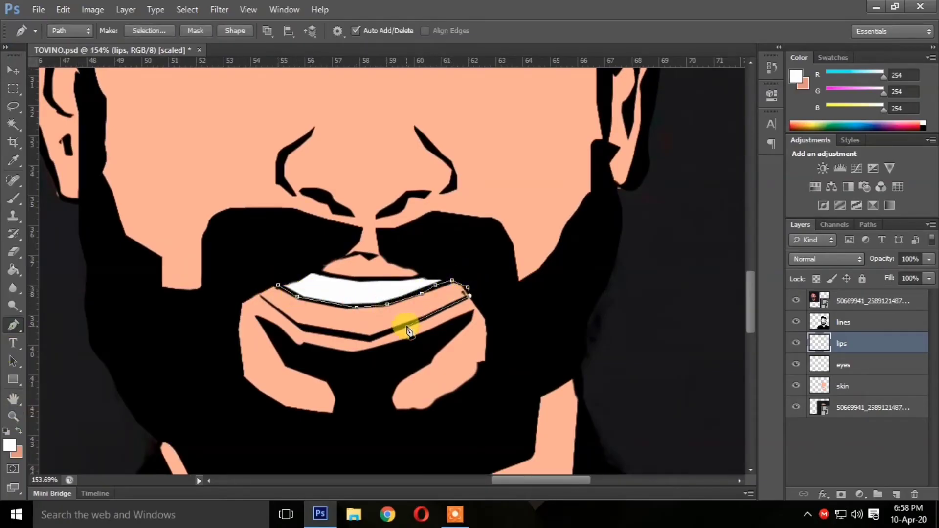
left_click(308, 330)
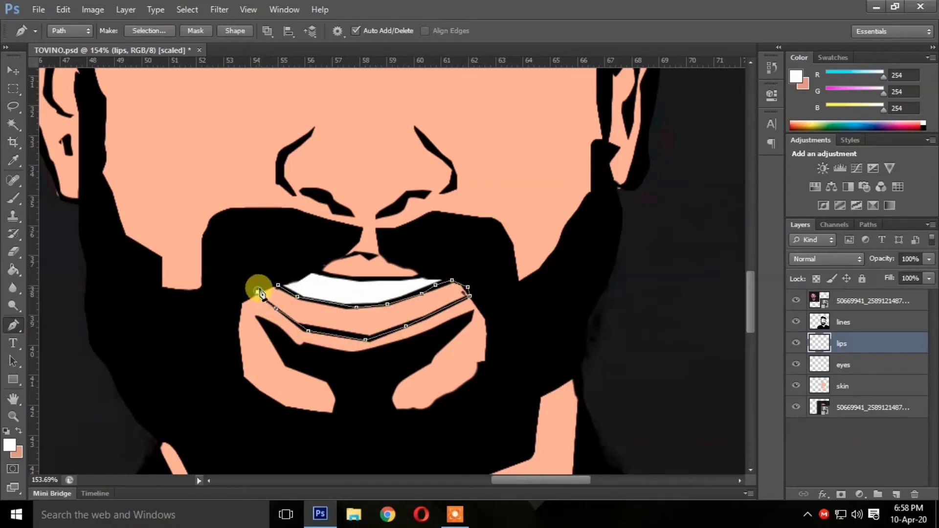
Step: Set the foreground colour to a muted red, #a86c6a
left_click(795, 76)
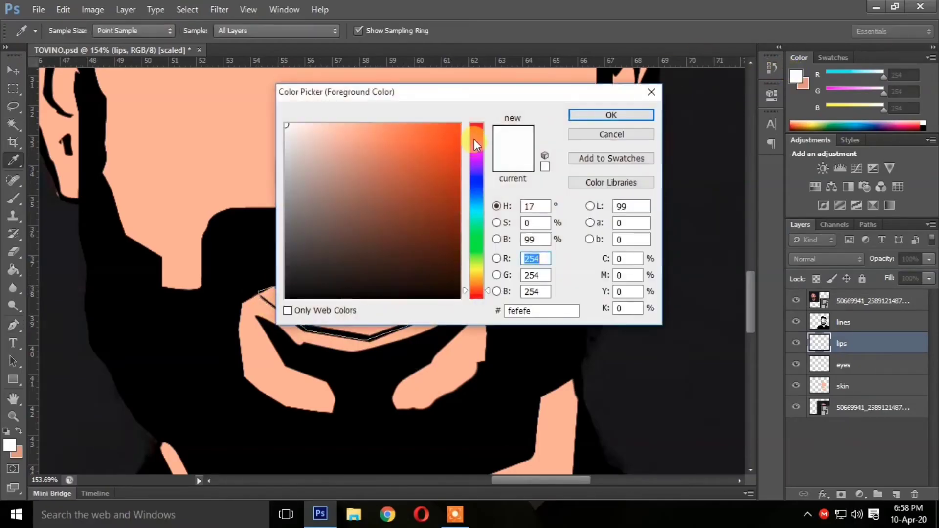
left_click(489, 297)
left_click(414, 216)
left_click(349, 181)
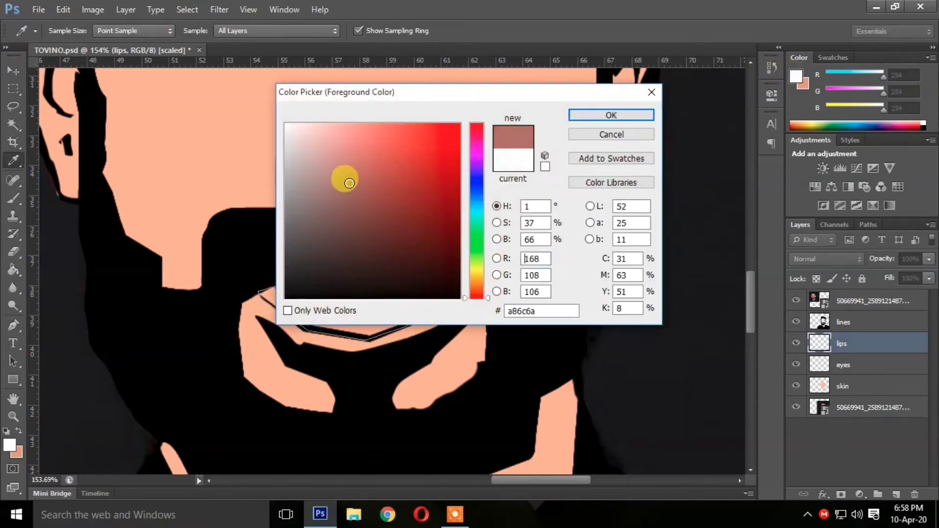
left_click(611, 115)
Step: Try filling the lower lip path with the muted red foreground colour at 100% opacity
right_click(430, 296)
left_click(480, 92)
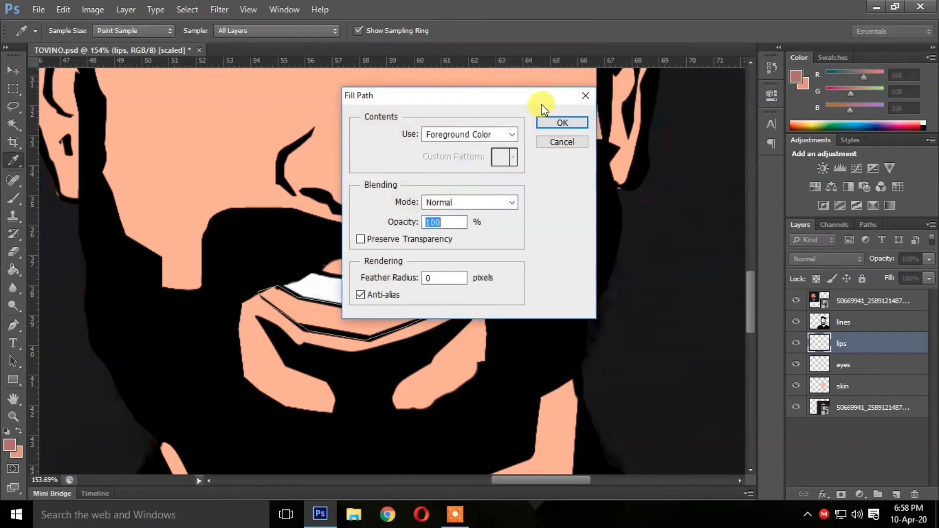
left_click(559, 121)
scroll(484, 242, "down", 1)
scroll(485, 242, "up", 1)
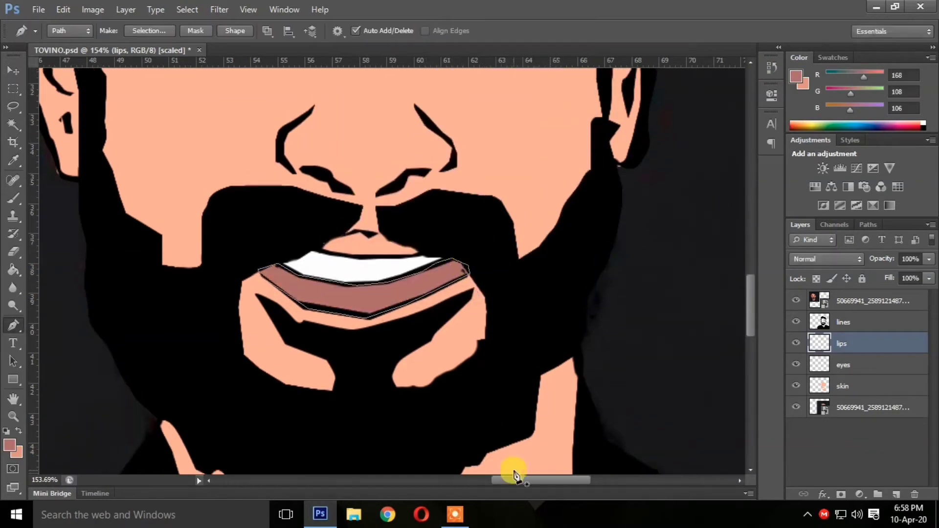
Step: Hide the skin layer to expose the photo beneath, and undo the lower lip fill
left_click(796, 407)
left_click(795, 407)
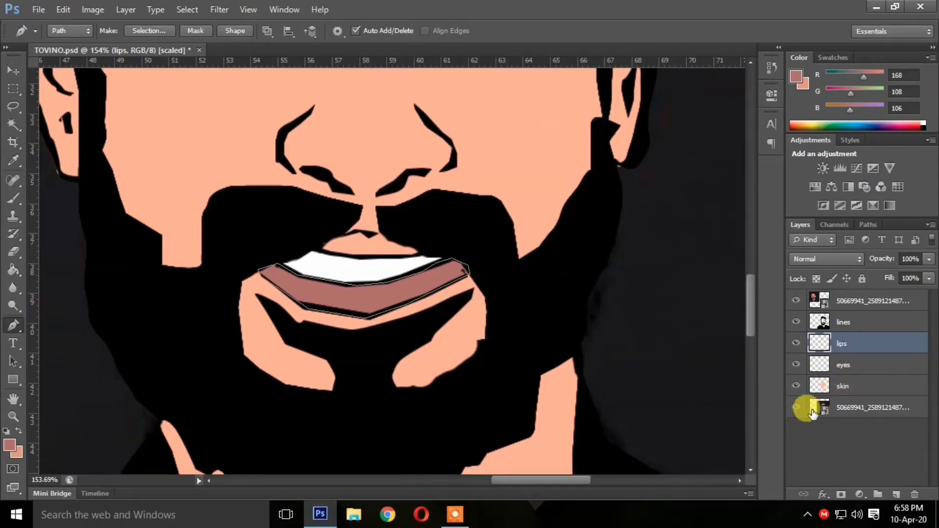
left_click(796, 385)
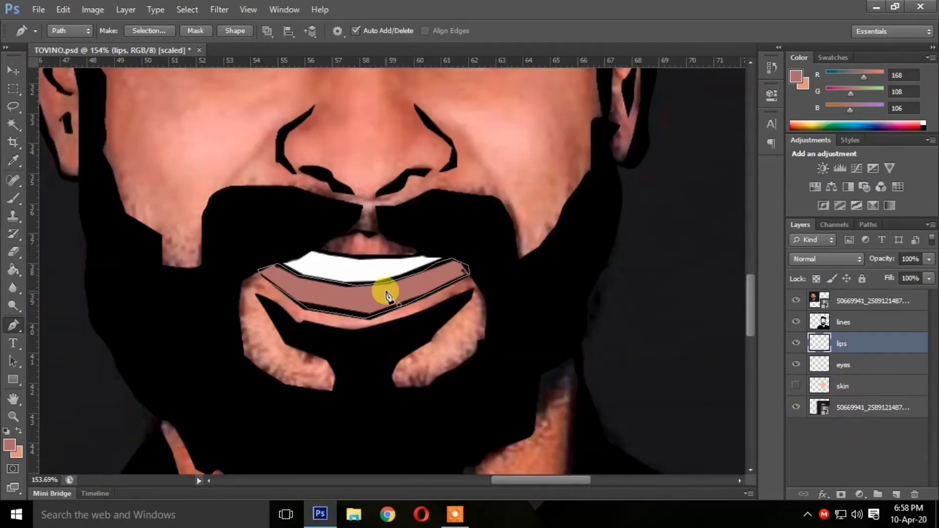
key("ctrl+z")
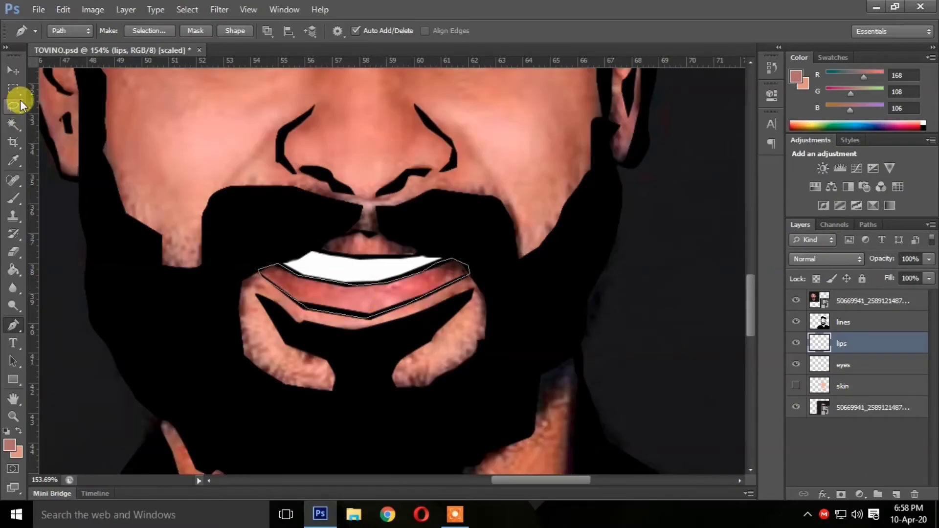
Step: Sample a pink lip colour (RGB 214, 121, 132) from the photo's lower lip with the Eyedropper
left_click(13, 160)
left_click(321, 286)
left_click_drag(327, 282, 360, 279)
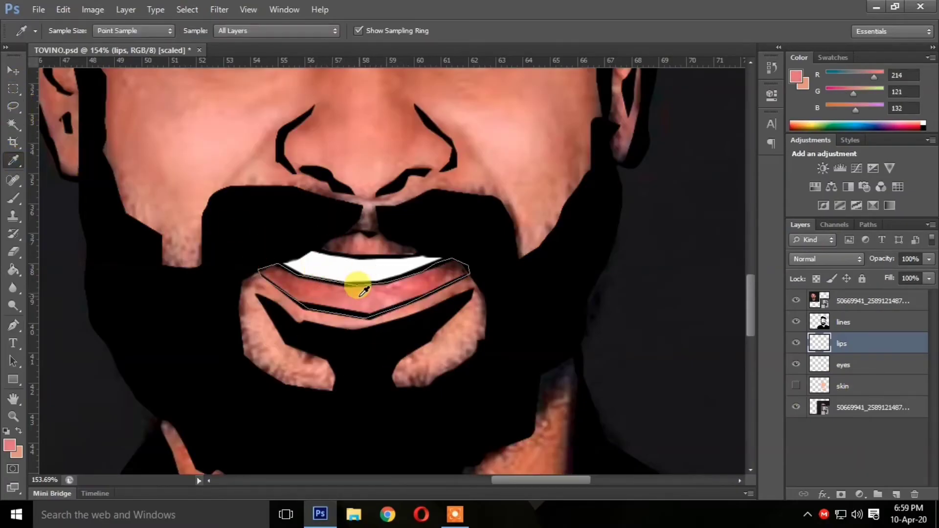
right_click(429, 271)
left_click(440, 265)
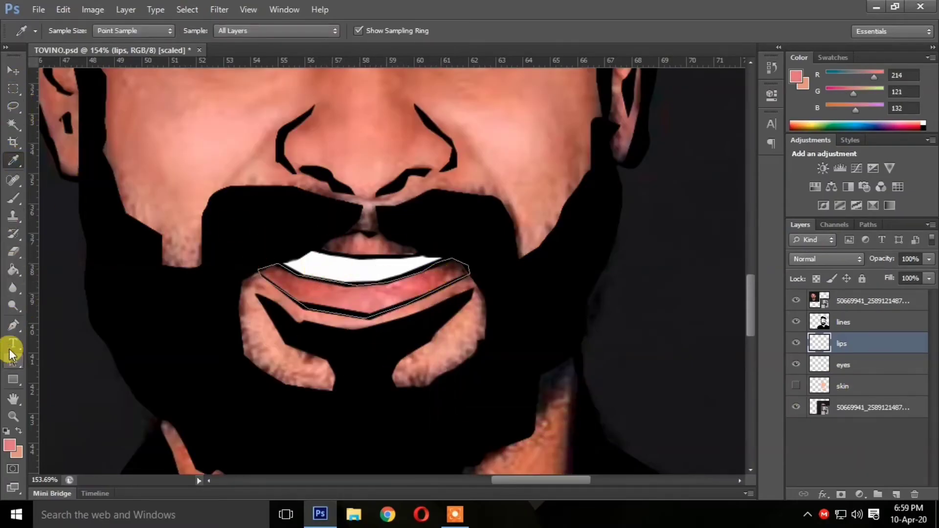
Step: Fill the lower lip path with the sampled pink foreground colour
left_click(13, 325)
right_click(347, 289)
left_click(387, 88)
left_click(549, 121)
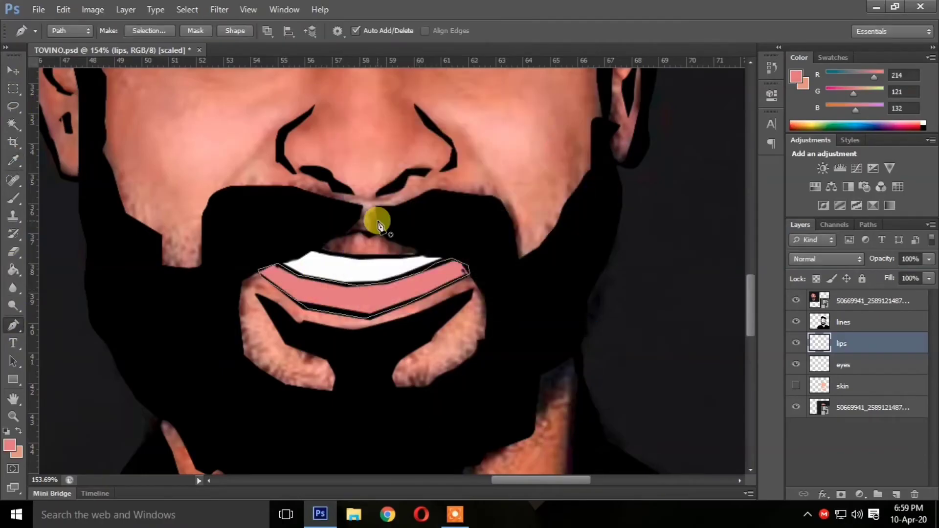
Step: Trace the upper lip above the teeth as a closed path with the Pen tool
scroll(377, 229, "down", 2)
scroll(507, 237, "down", 1)
scroll(503, 243, "up", 3)
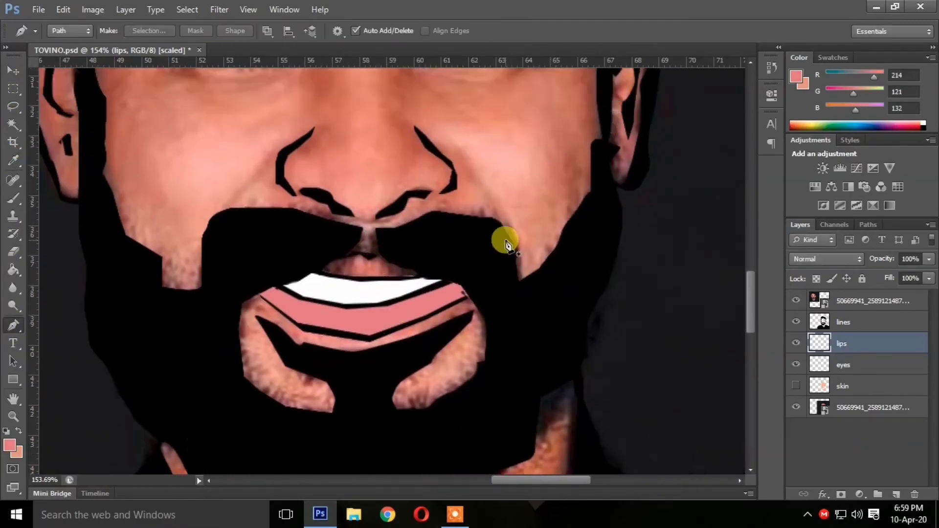
left_click(322, 271)
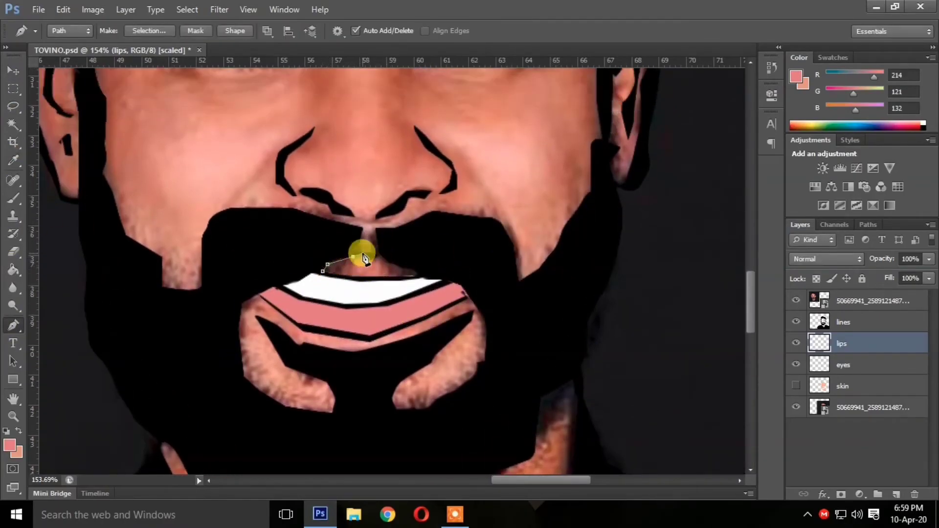
left_click(425, 273)
left_click(322, 271)
left_click(341, 262, "ctrl")
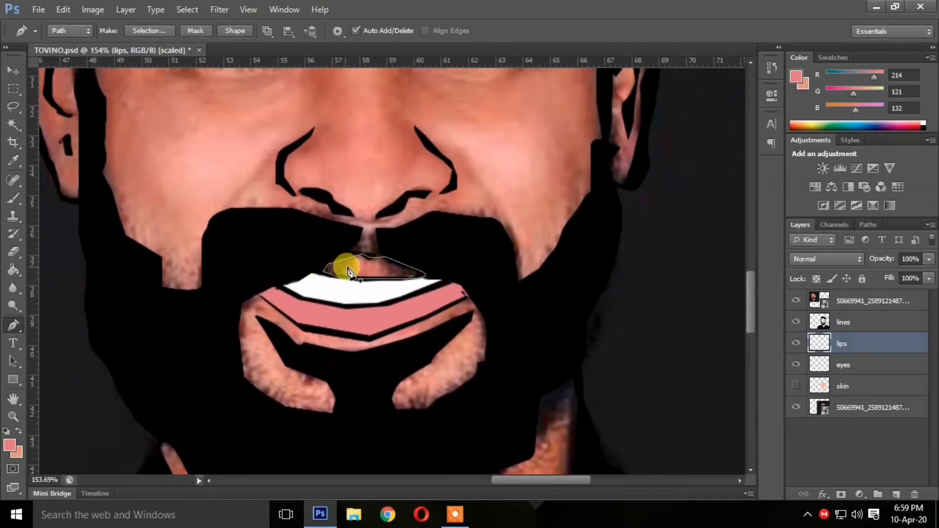
Step: Fill the upper lip path with the pink foreground colour at 100% opacity
right_click(357, 274)
left_click(425, 298)
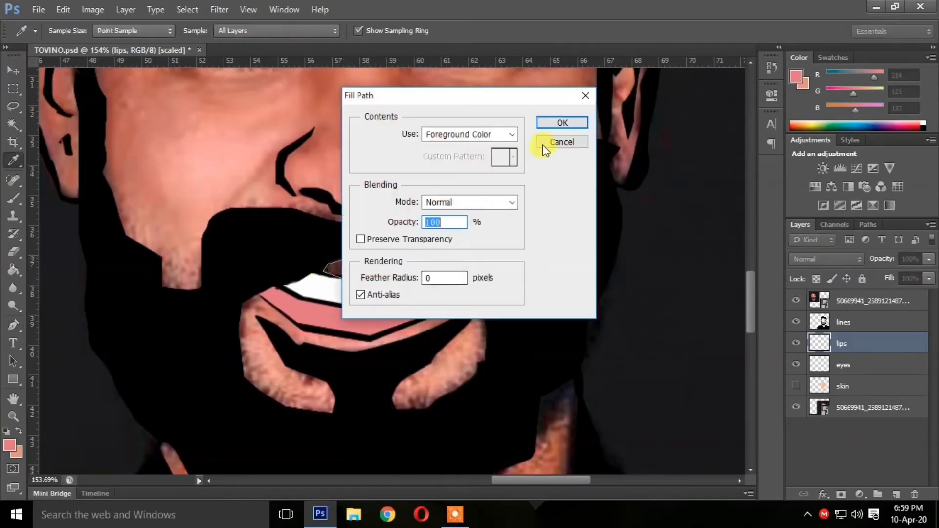
left_click(560, 124)
scroll(519, 210, "down", 2)
scroll(505, 209, "up", 5)
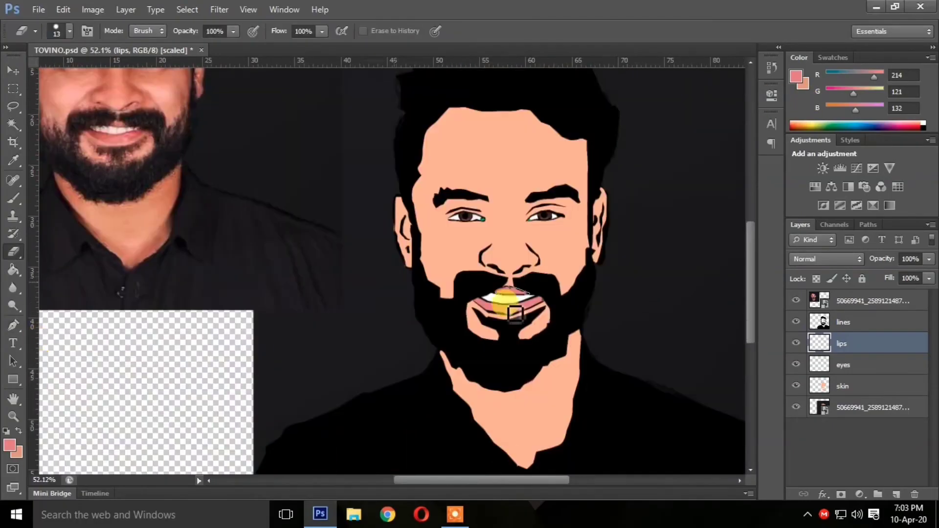
Step: Show the skin layer again and select the lines layer
left_click(802, 382)
left_click(802, 322)
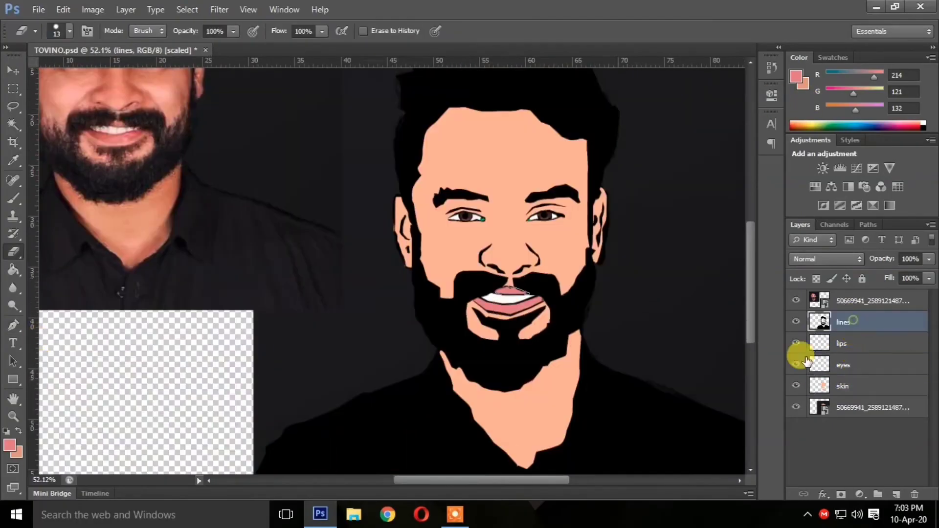
Step: Erase the black outlines along the upper lip's top edge and the lower lip's bottom edge on the lines layer
scroll(503, 309, "up", 1)
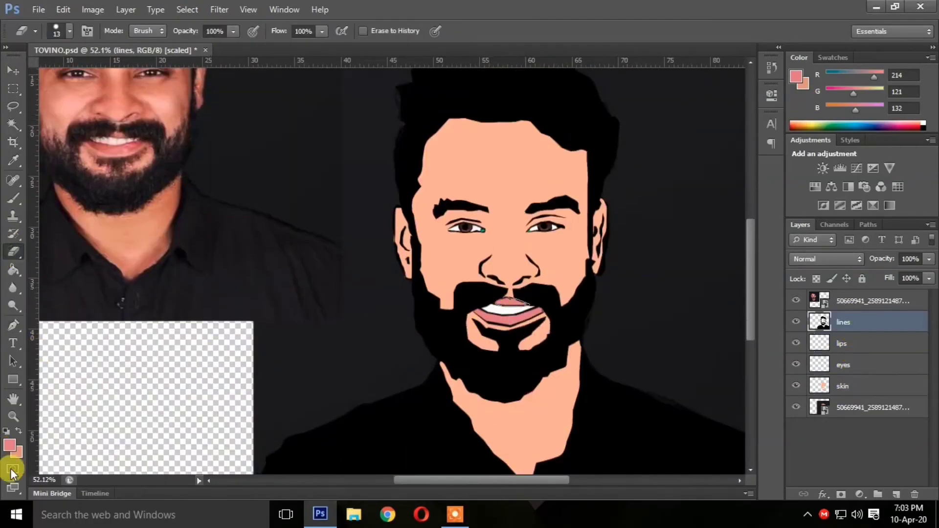
left_click(13, 416)
left_click(547, 304)
left_click_drag(546, 304, 562, 289)
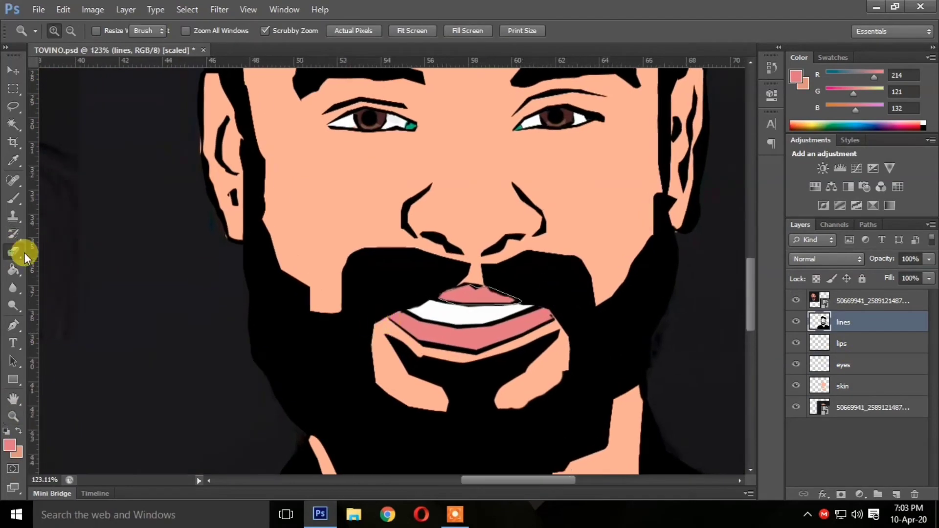
left_click(13, 251)
mouse_move(397, 327)
left_mouse_down()
mouse_move(427, 350)
mouse_move(484, 355)
mouse_move(550, 325)
left_mouse_up()
left_click_drag(459, 292, 514, 314)
scroll(457, 336, "down", 2)
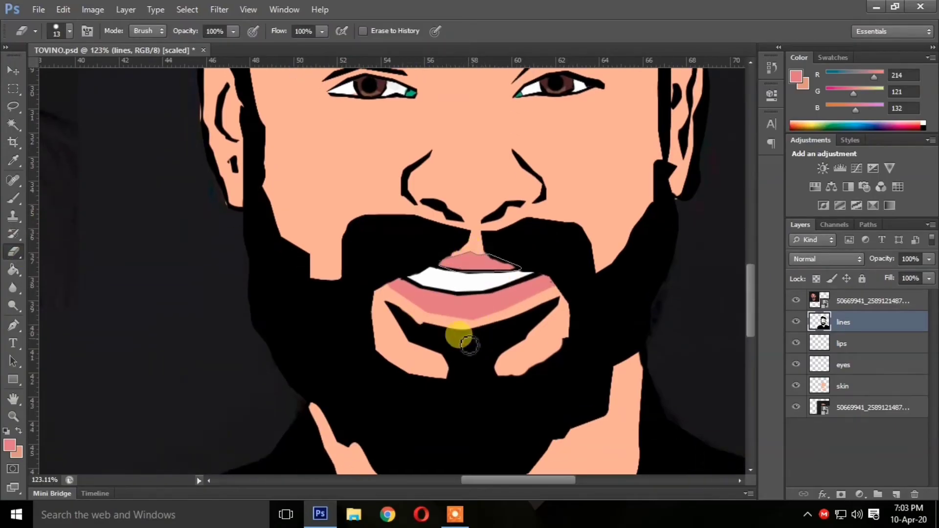
Step: Delete the leftover upper lip path and fit the whole image in the window
key("p")
right_click(157, 241)
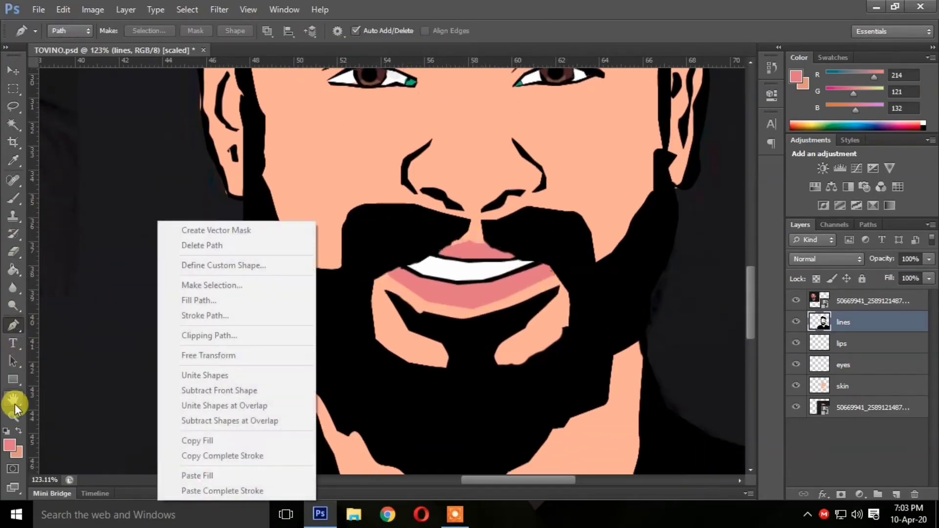
left_click(14, 406)
right_click(270, 306)
left_click(7, 416)
right_click(384, 348)
left_click(362, 373)
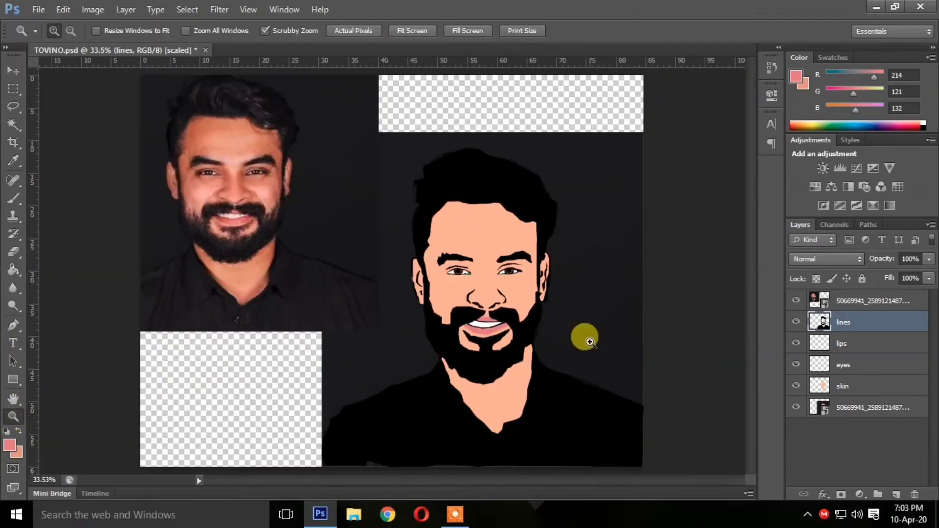
Step: Create a new layer directly below the lines layer and name it lipshadow
left_click(895, 494)
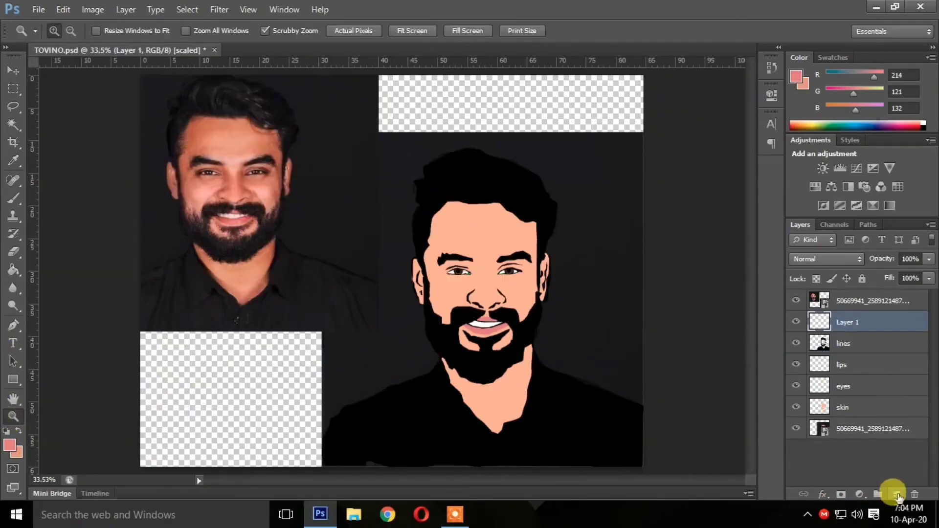
left_click_drag(838, 320, 860, 347)
double_click(850, 343)
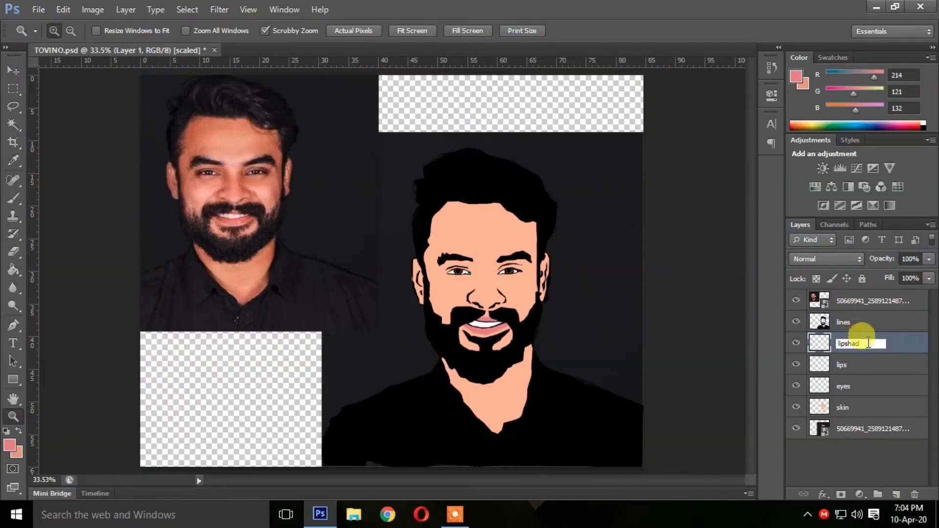
type("lipshadow")
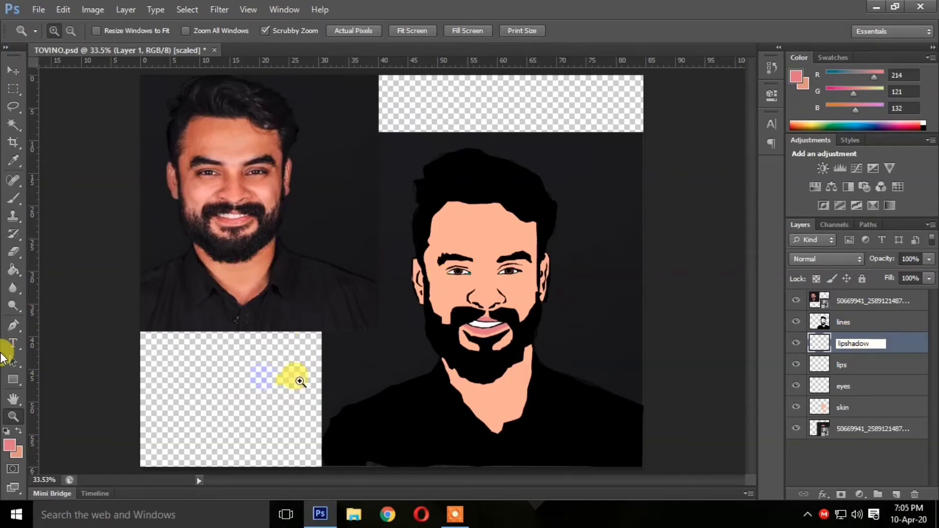
Step: Set the foreground colour to a dark reddish brown, RGB 109, 65, 70, for shading the upper lip
left_click(13, 325)
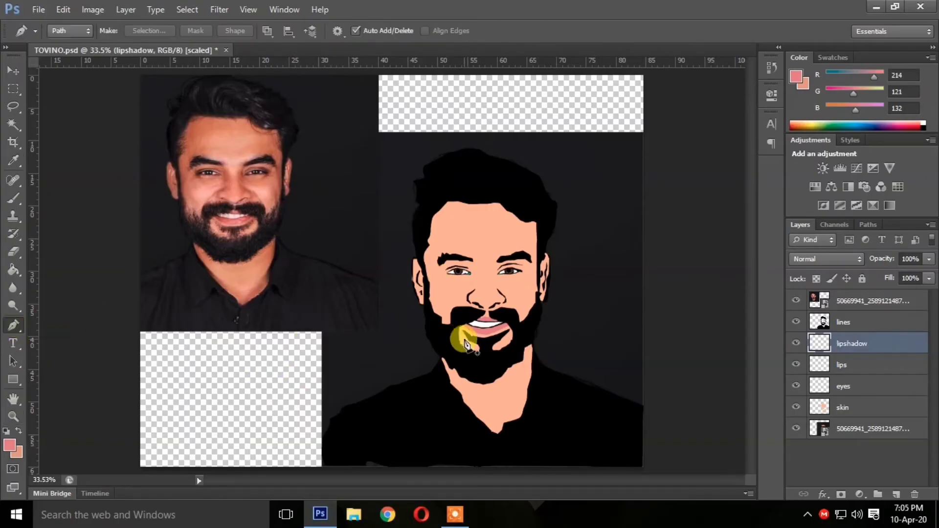
left_click(14, 417)
left_click_drag(520, 303, 555, 304)
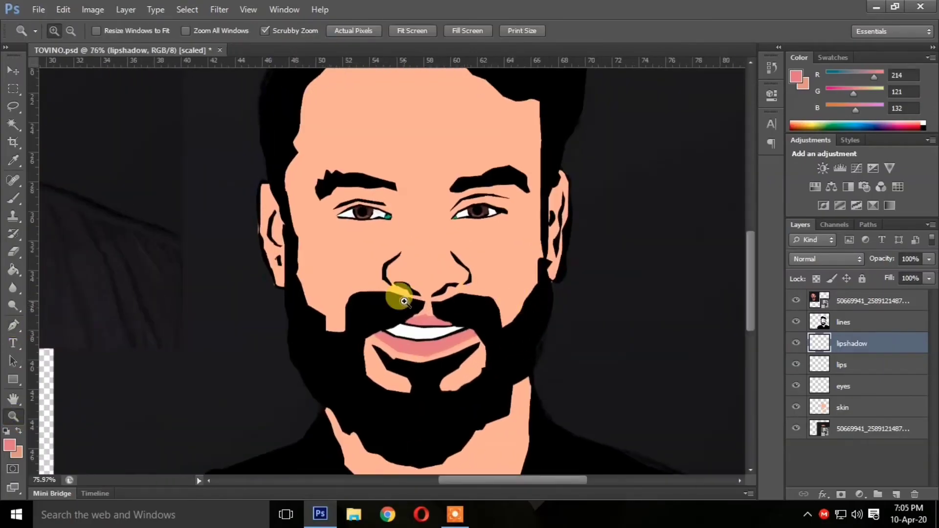
left_click(13, 325)
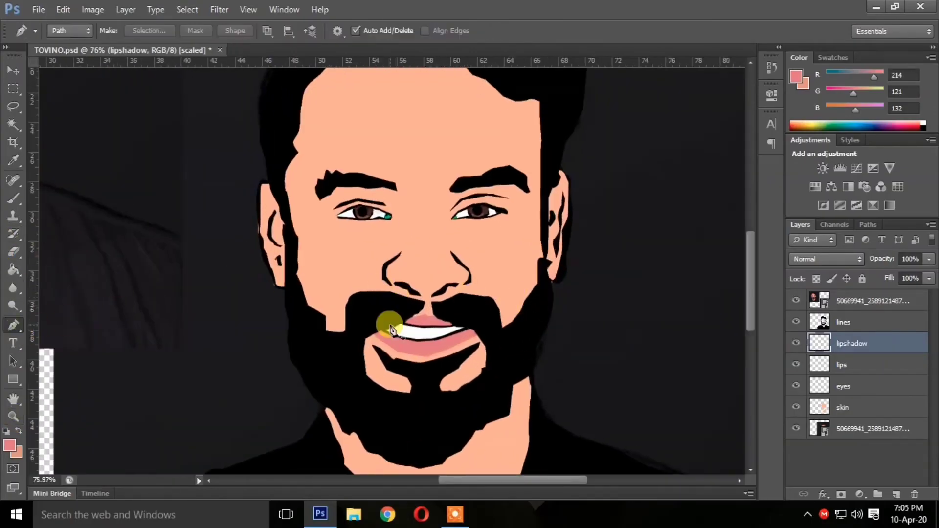
left_click(10, 444)
left_click(349, 232)
left_click(611, 115)
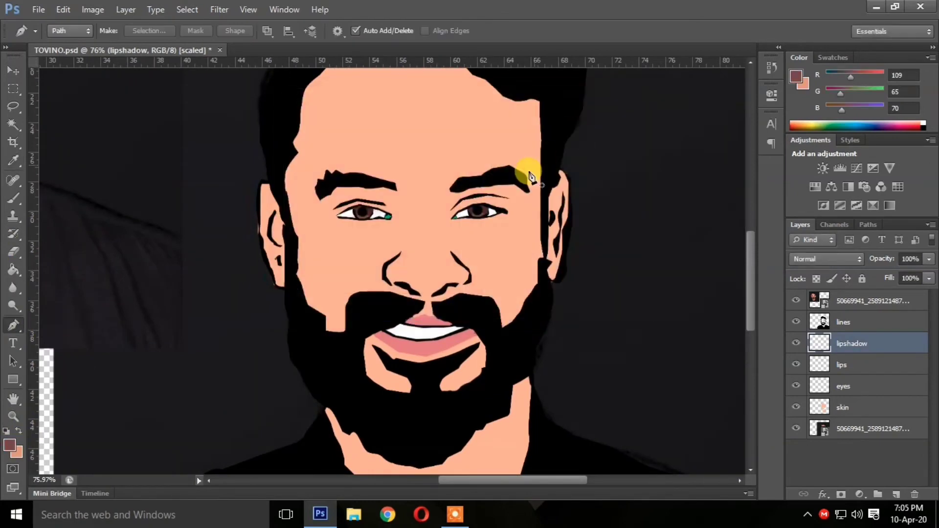
Step: Trace a closed path along the lower part of the upper lip and fill it with the dark foreground colour
left_click(401, 320)
left_click(456, 322)
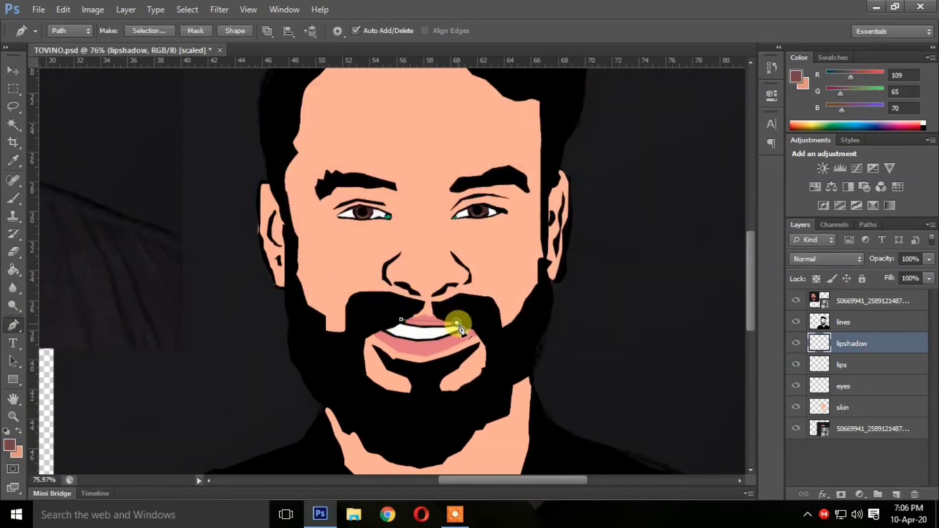
left_click(430, 331)
left_click(401, 321)
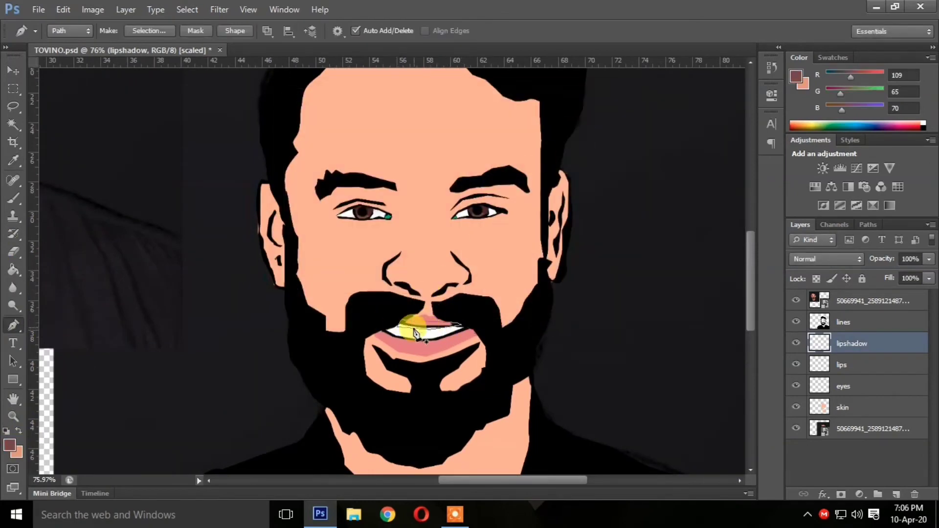
right_click(413, 330)
left_click(468, 123)
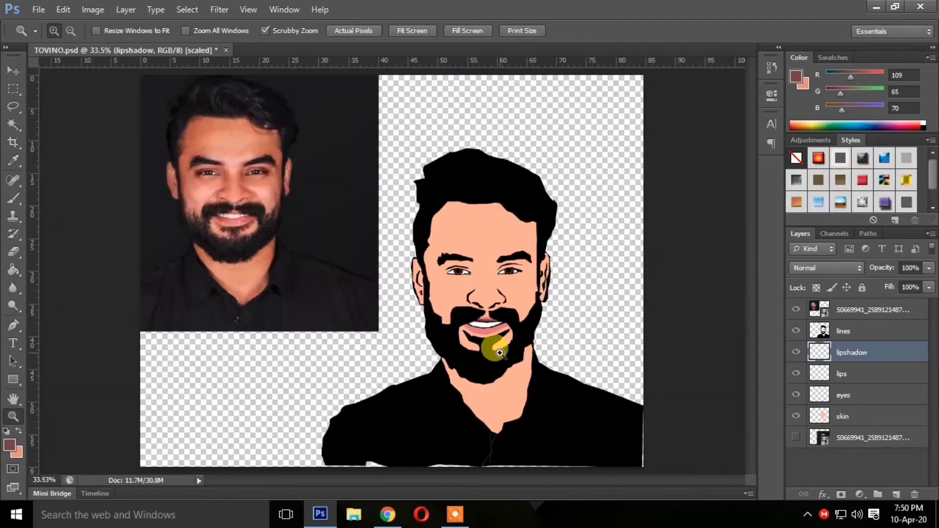
Step: Clip the lipshadow layer to the lips layer with a clipping mask
left_click(496, 374)
left_click(478, 292)
left_click(462, 302)
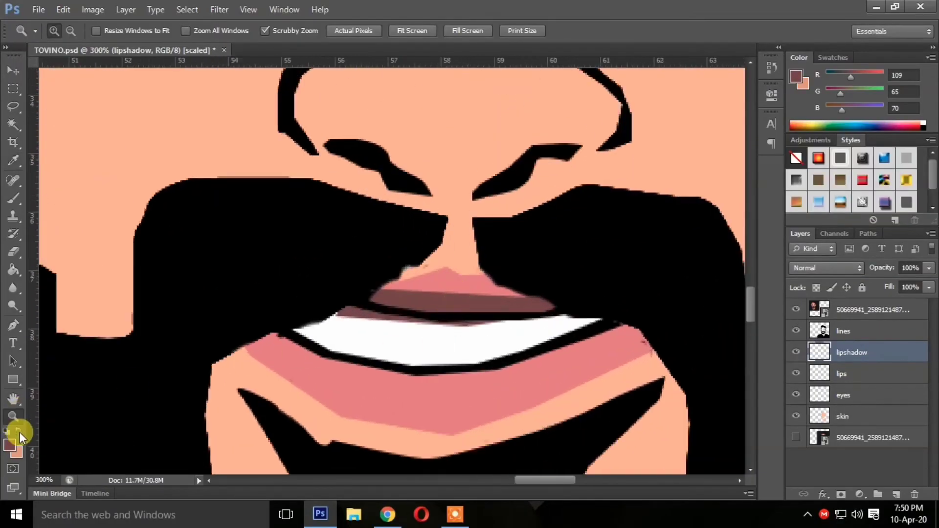
right_click(861, 350)
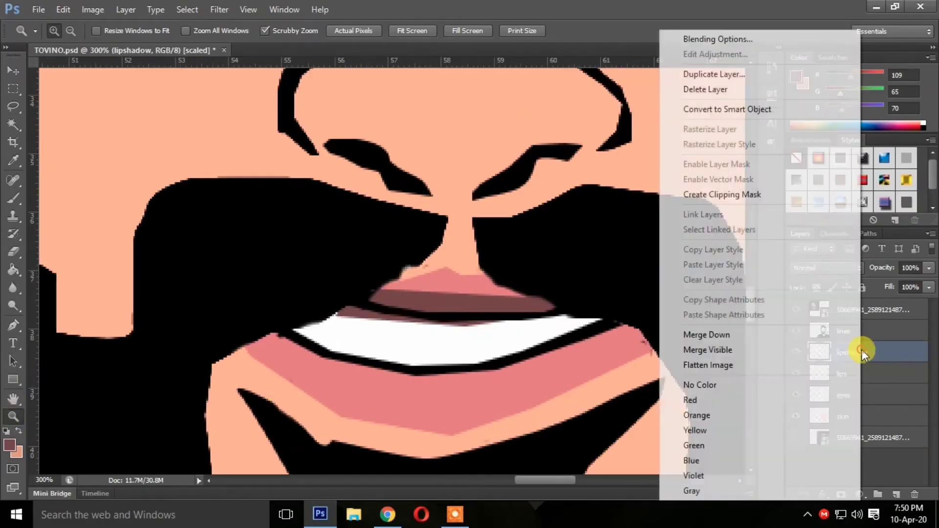
left_click(742, 196)
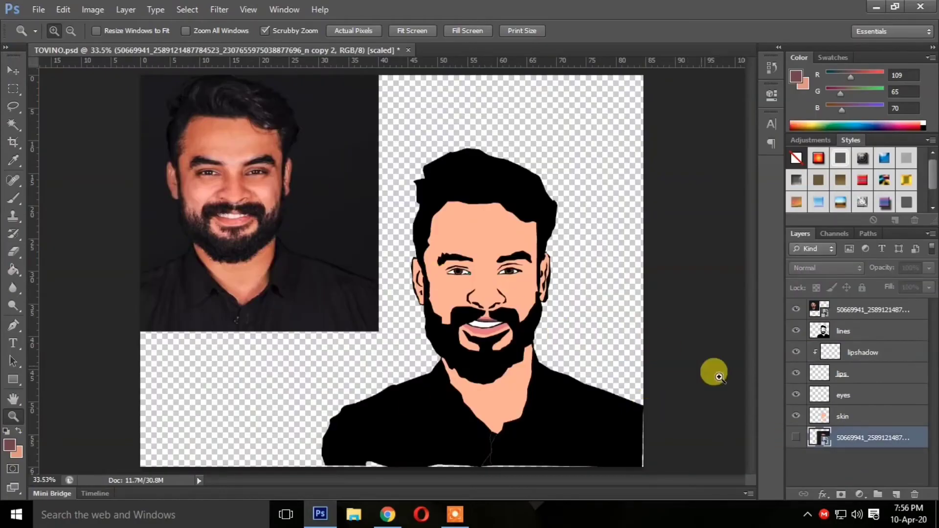
Step: Hide the skin layer, show the photo layer beneath it and duplicate that photo layer
left_click(796, 416)
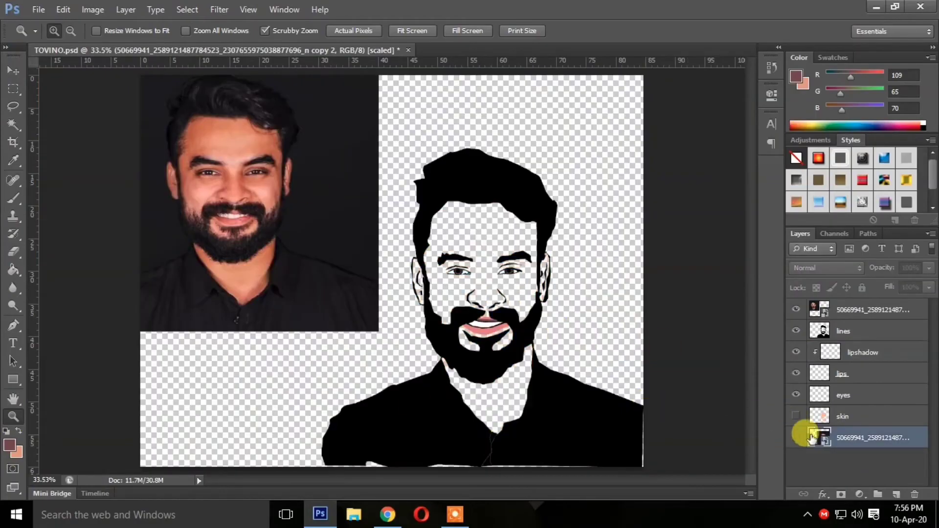
left_click(796, 437)
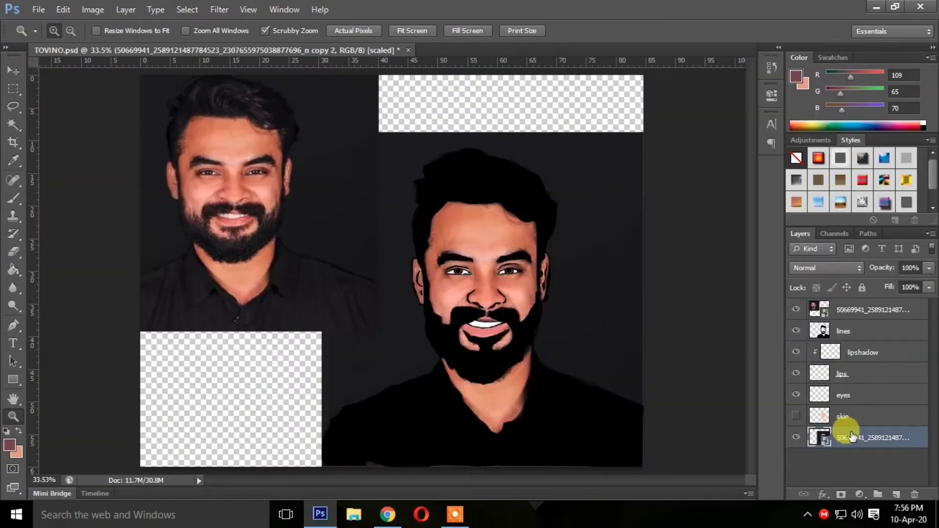
left_click_drag(842, 437, 896, 495)
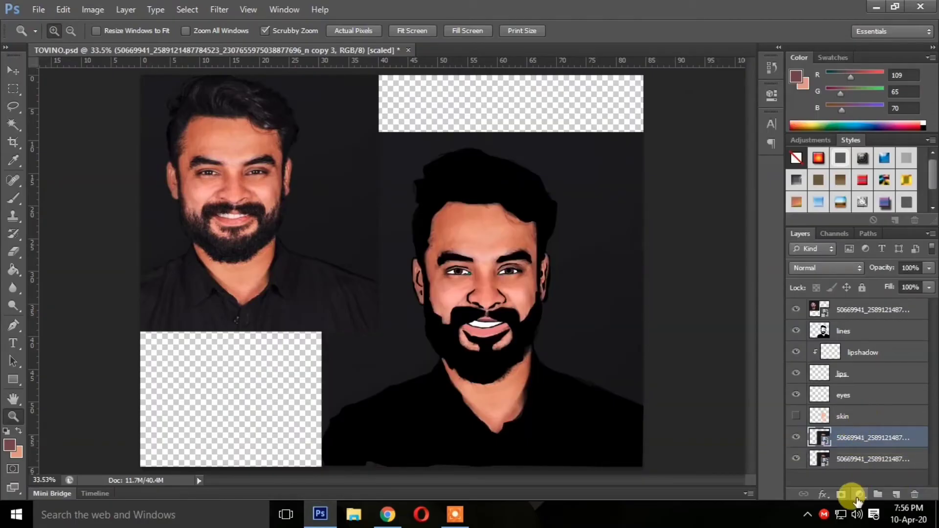
Step: Rasterize the duplicated photo smart object into a normal pixel layer
key("b")
left_click(913, 267)
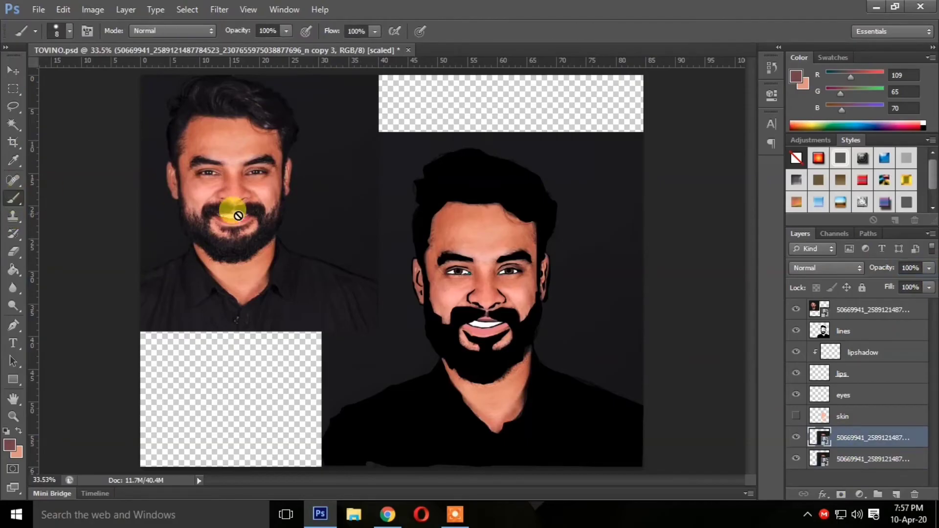
left_click(387, 233)
left_click(447, 203)
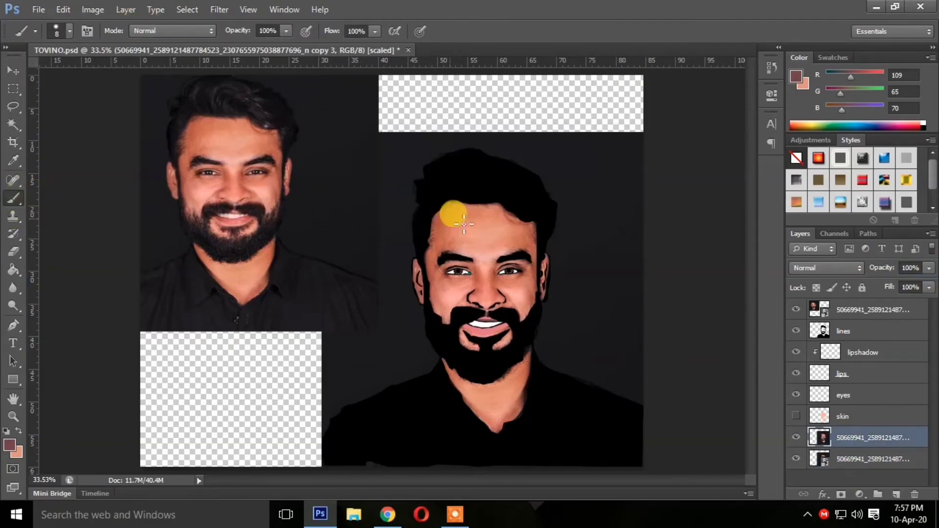
Step: Posterize the duplicated photo layer with 4 levels
left_click(93, 10)
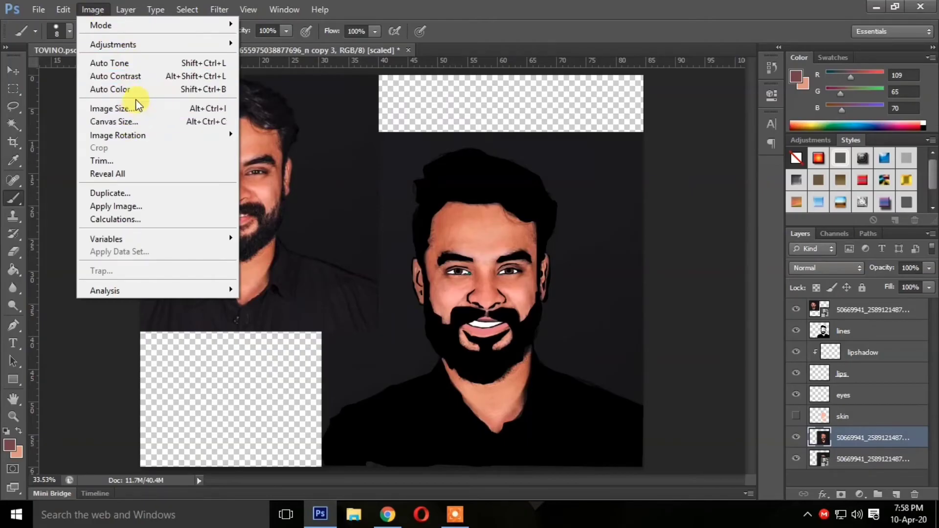
mouse_move(126, 42)
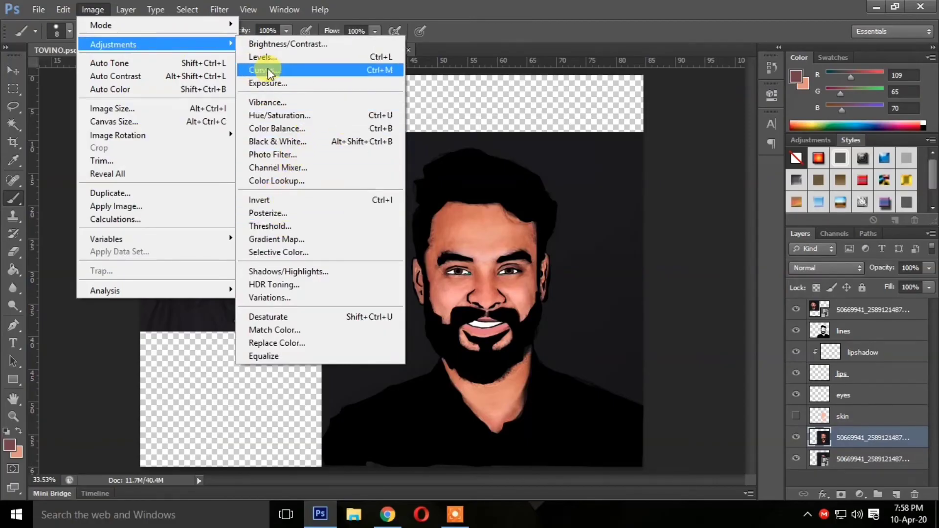
left_click(268, 212)
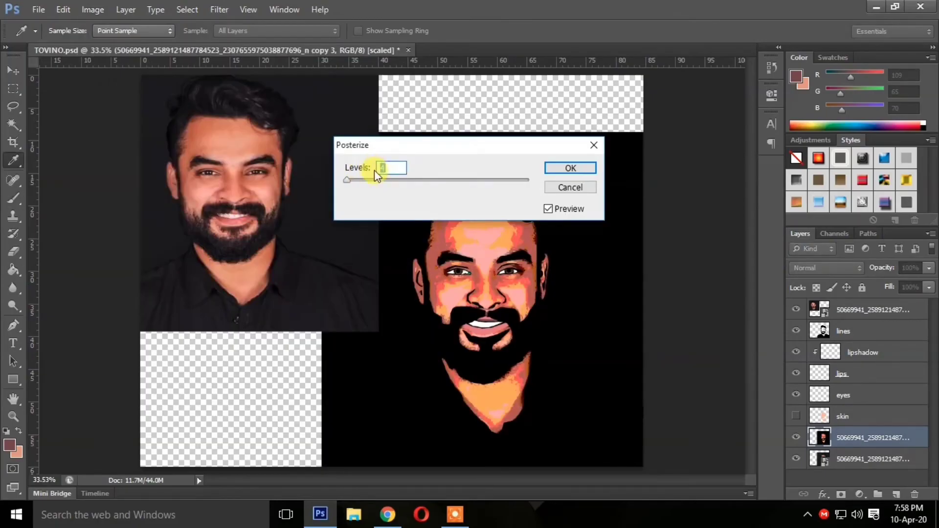
type("54")
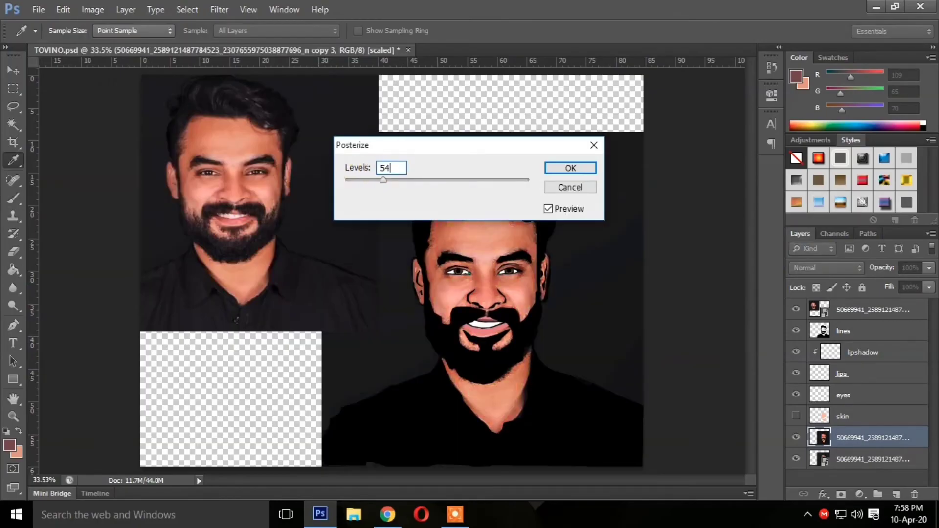
key("BackSpace")
type("4")
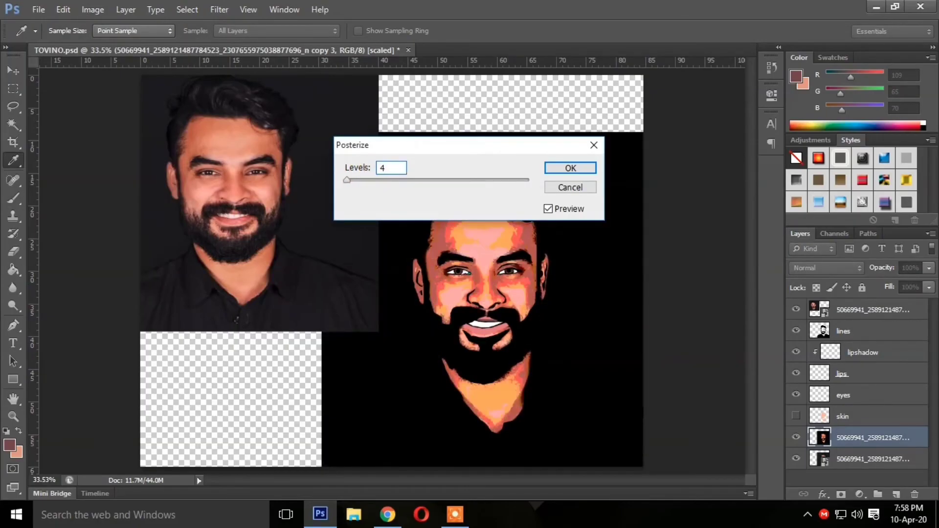
left_click(555, 169)
key("b")
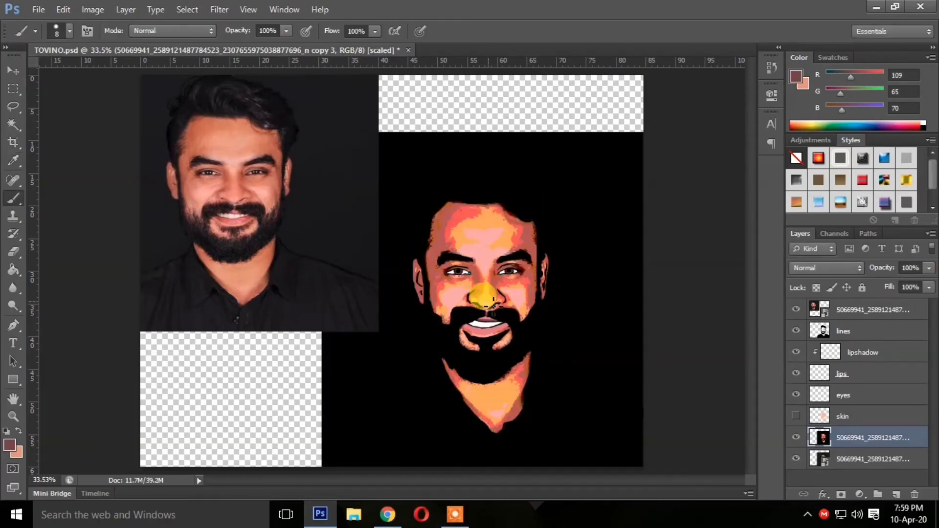
Step: Hide the lips and lipshadow layers to expose the posterized mouth up close
left_click(13, 416)
left_click_drag(495, 319, 548, 300)
left_click(796, 373)
left_click(795, 373)
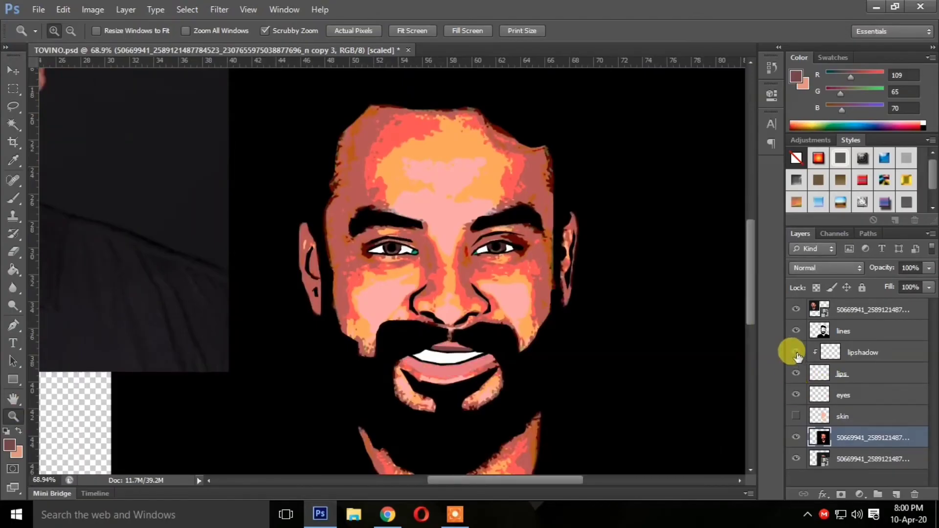
left_click(796, 352)
left_click(797, 373)
left_click_drag(505, 348, 542, 341)
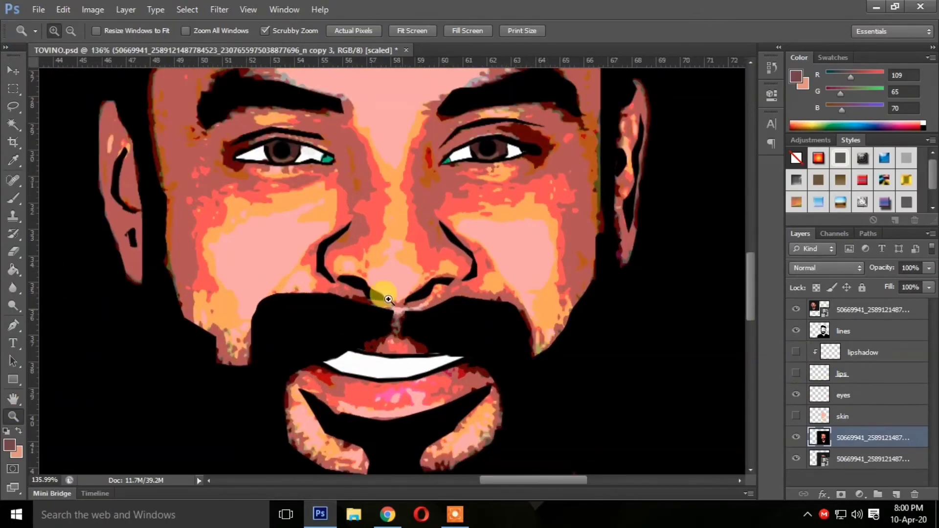
Step: Sample the muted red, RGB 170, 85, 85, from the posterized upper lip as foreground colour and select the lipshadow layer with the Pen tool active
left_click(795, 78)
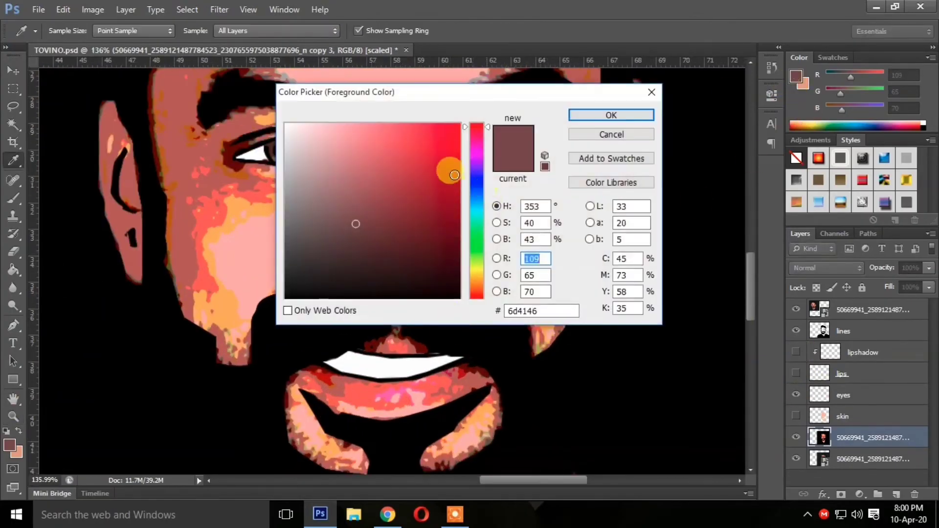
left_click(417, 342)
left_click(611, 115)
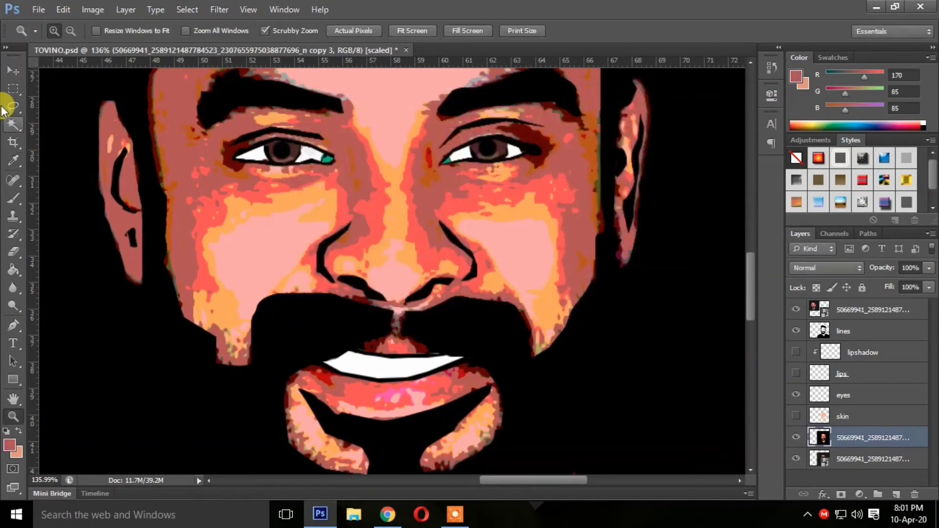
left_click(13, 325)
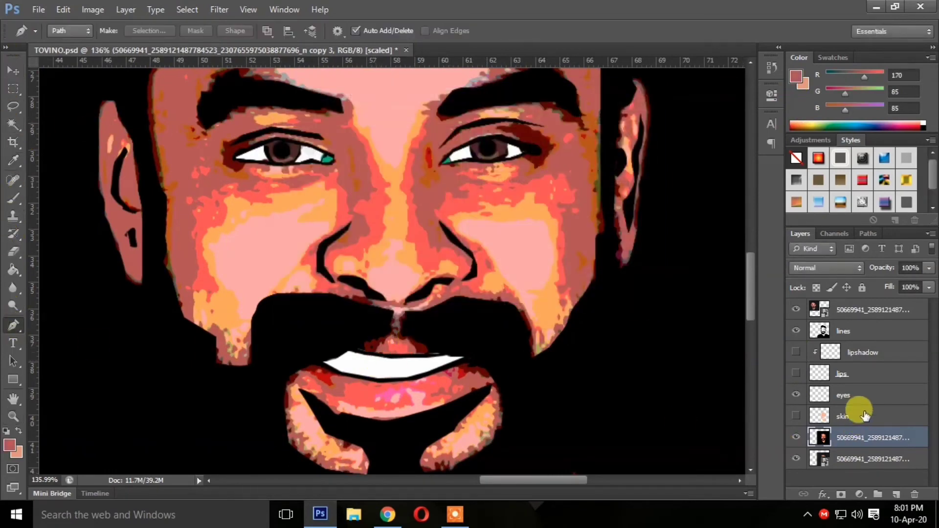
left_click(859, 361)
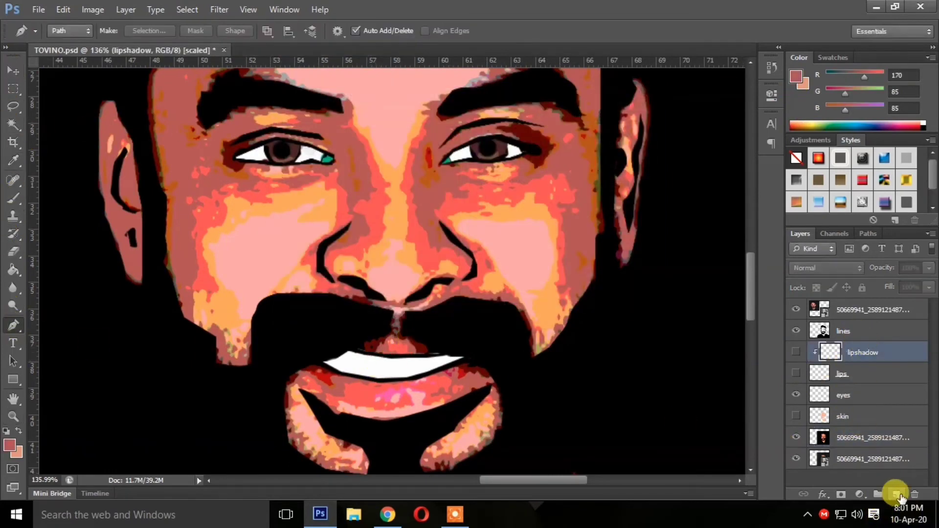
Step: Add a new layer above lipshadow, outline the upper lip's dark area with the Pen tool and fill the path with muted red
left_click(898, 495)
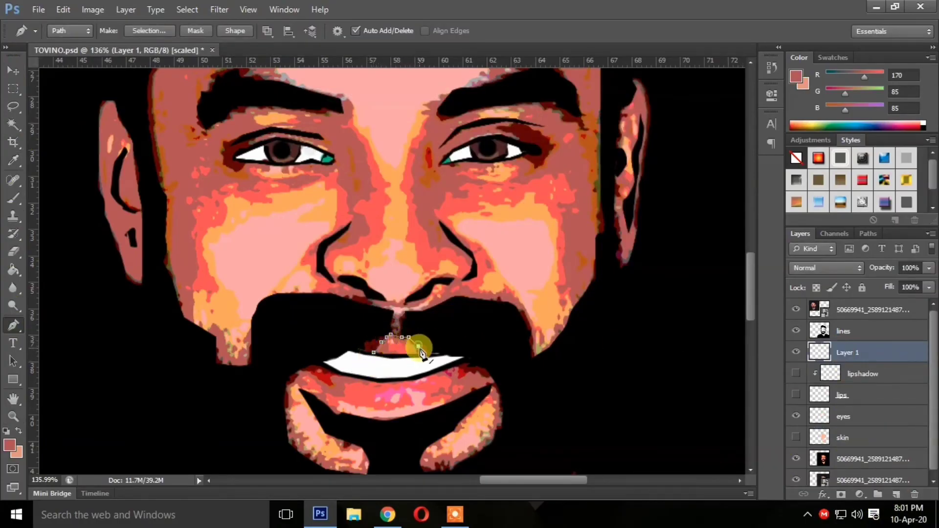
right_click(369, 364)
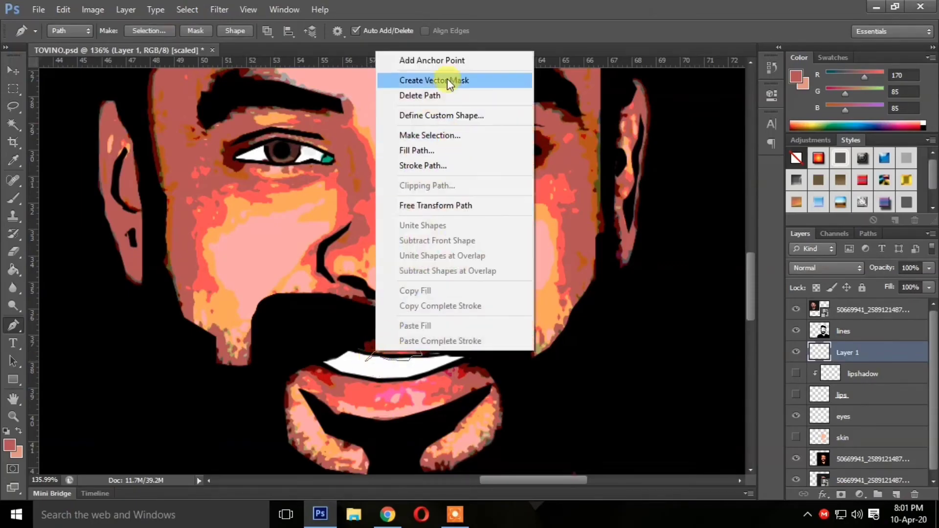
left_click(456, 150)
left_click(572, 124)
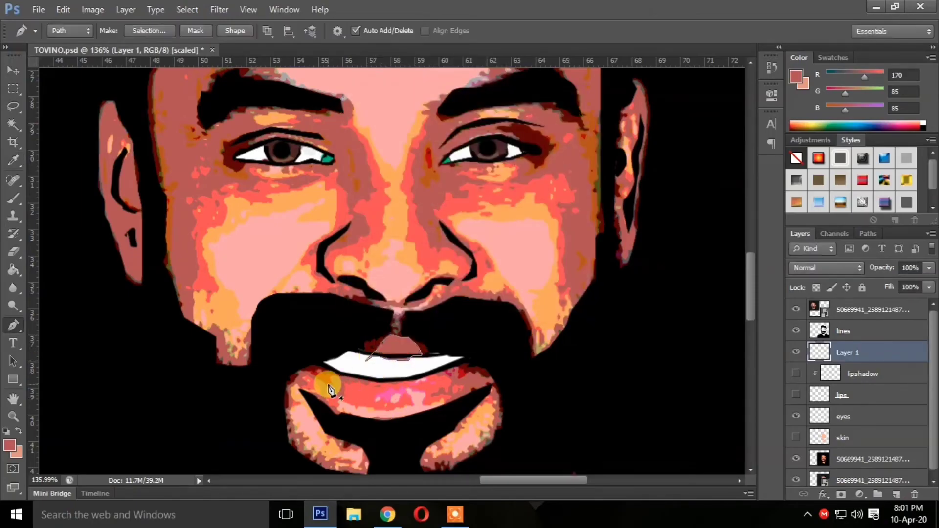
Step: Outline the lower lip's shaded area with a closed pen path and fill it with the muted red
left_click(364, 377)
left_click(416, 379)
left_click(441, 374)
left_click(462, 367)
left_click(472, 368)
left_click(475, 384)
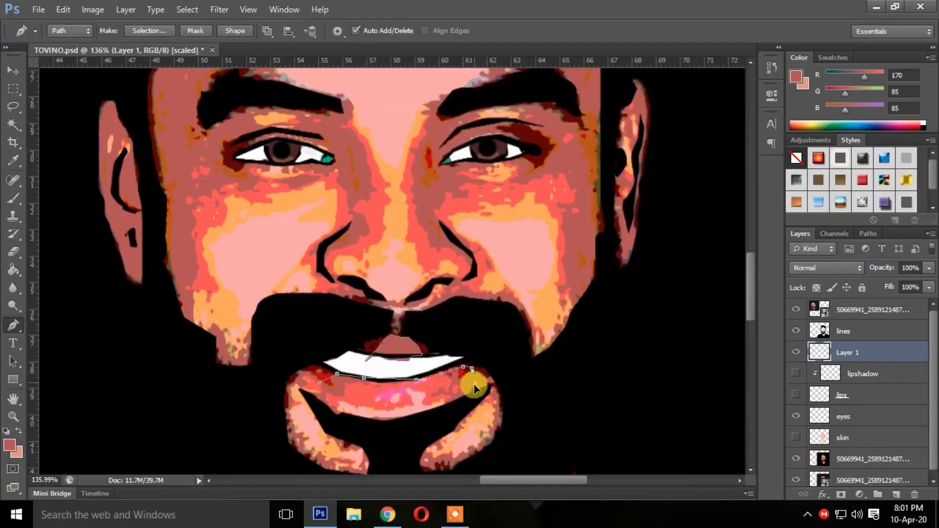
left_click(362, 409)
left_click(341, 404)
left_click_drag(319, 381, 346, 380)
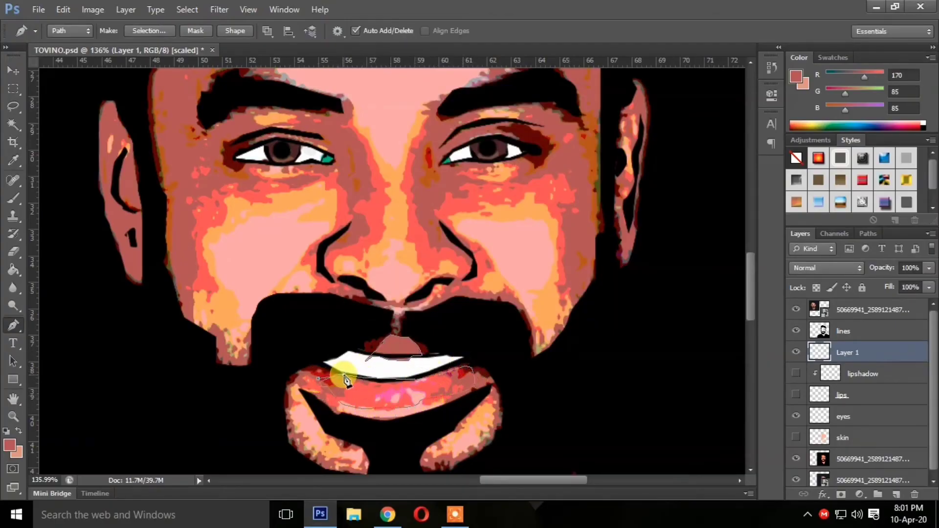
right_click(339, 378)
left_click(328, 386)
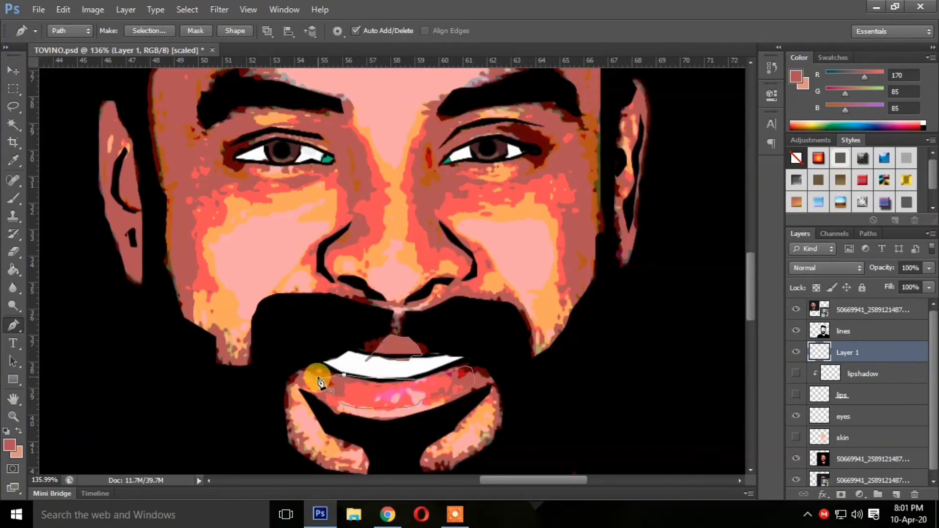
left_click(565, 121)
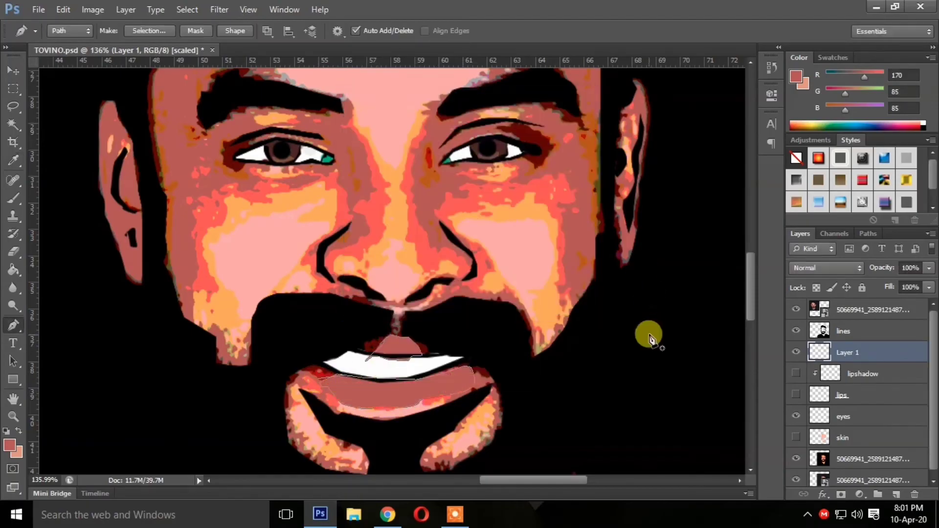
Step: Hide the new muted-red lip layer, add another layer above it and clear the old pen path
right_click(824, 356)
left_click(803, 166)
right_click(802, 350)
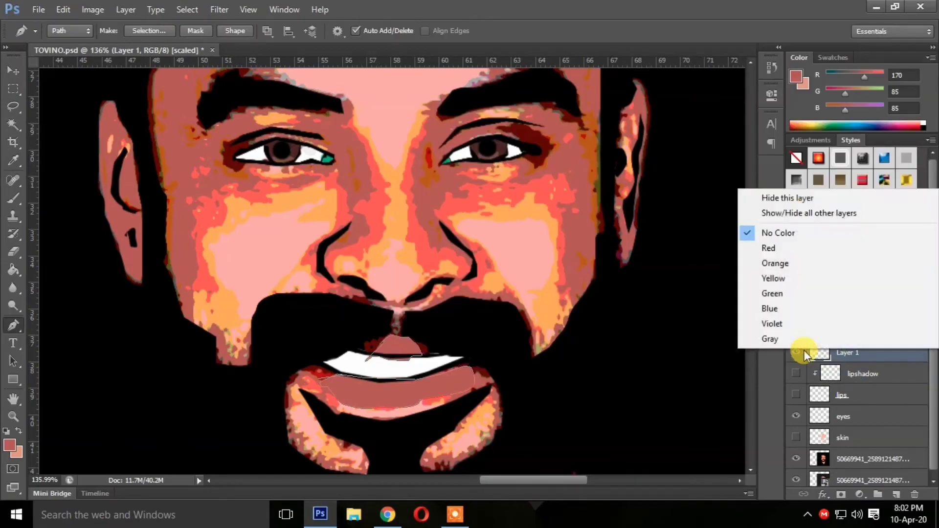
left_click(802, 351)
left_click(795, 352)
left_click(895, 495)
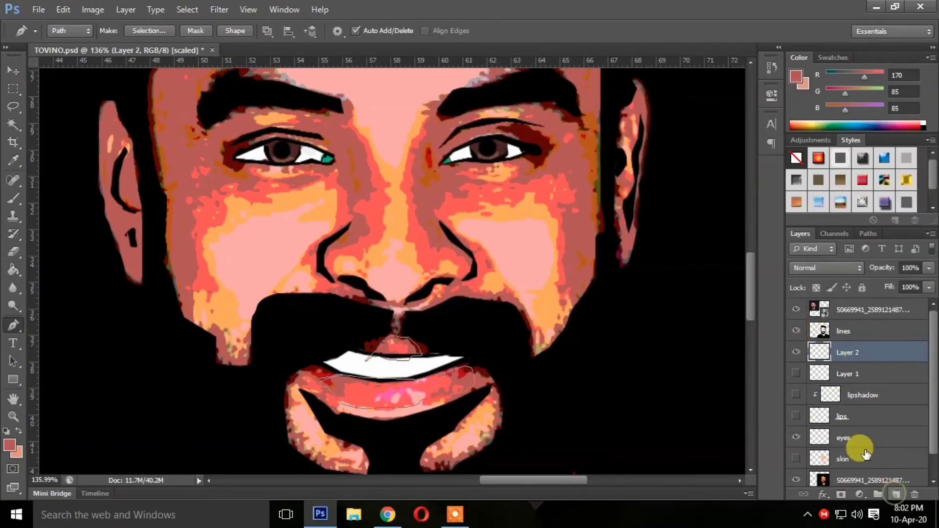
key("Escape")
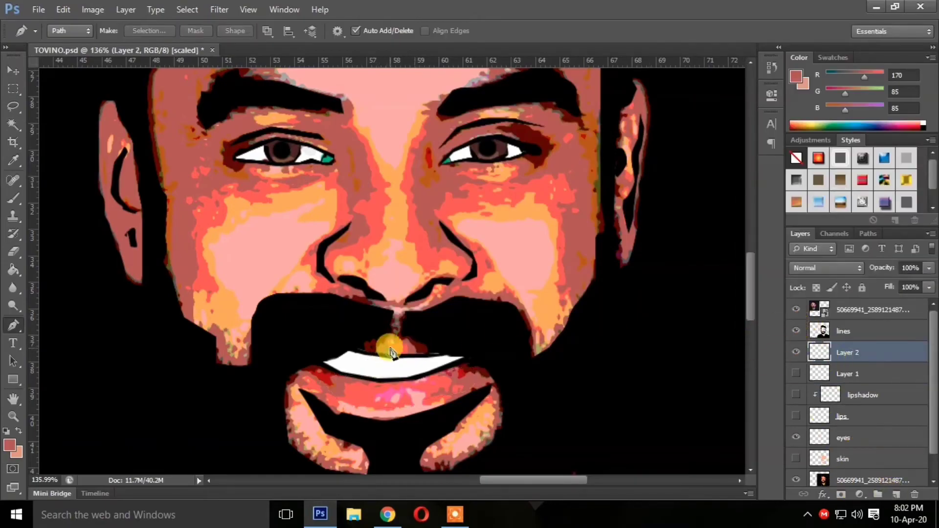
Step: Outline the upper lip's bright patch and fill the path with the sampled red, RGB 255, 85, 85
left_click_drag(390, 348, 407, 348)
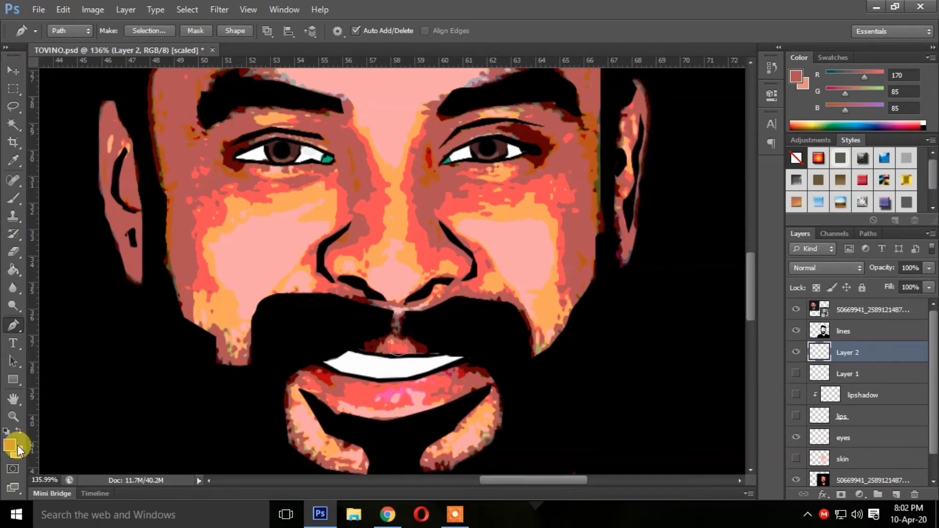
left_click(10, 444)
left_click(405, 344)
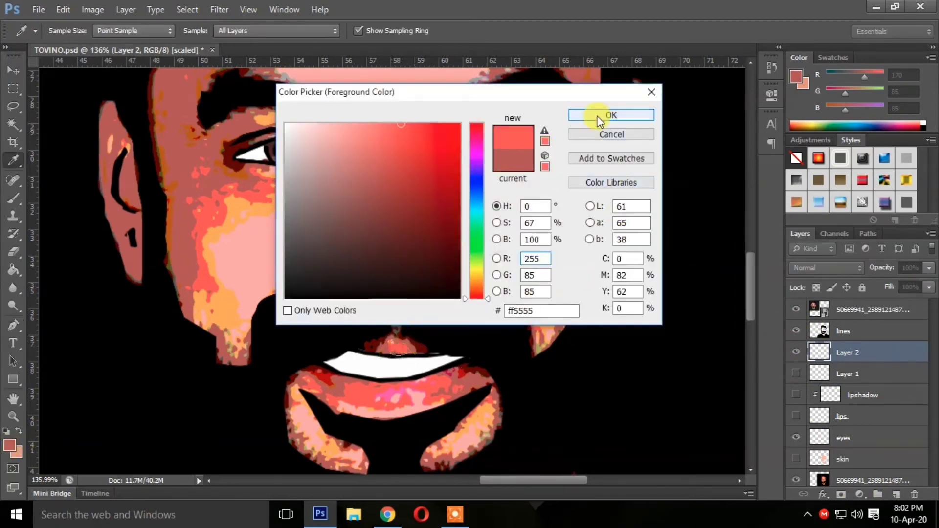
left_click(611, 115)
right_click(401, 359)
left_click(430, 147)
left_click(567, 123)
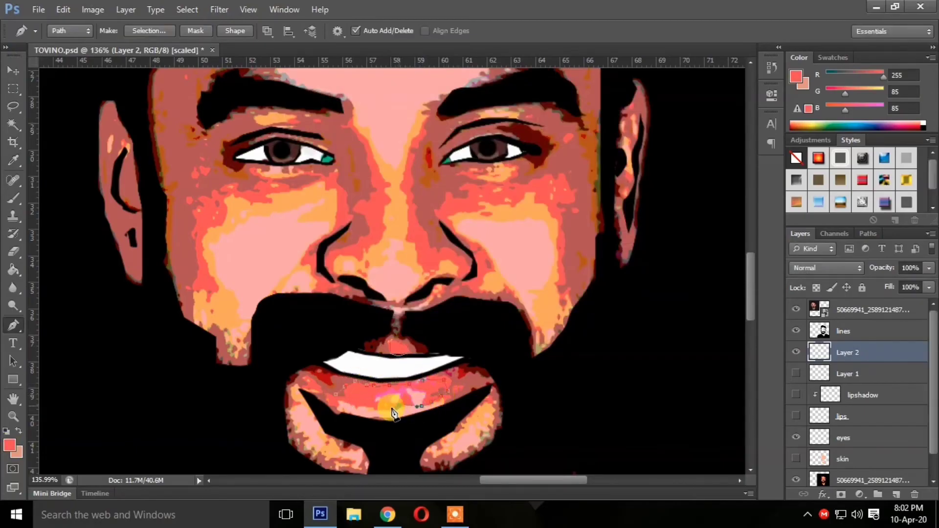
Step: Outline the bright central area of the lower lip and fill the path with the brighter red
left_click(337, 394)
right_click(384, 397)
left_click(456, 191)
left_click(562, 126)
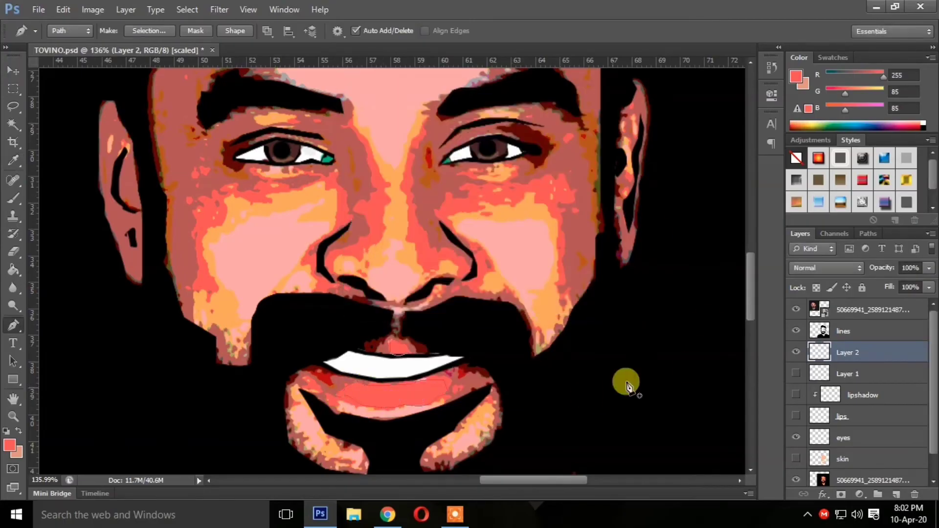
Step: Show the lips, lipshadow, Layer 1 and skin layers, and hide the posterized photo copy
left_click(13, 416)
left_click_drag(503, 294, 446, 308)
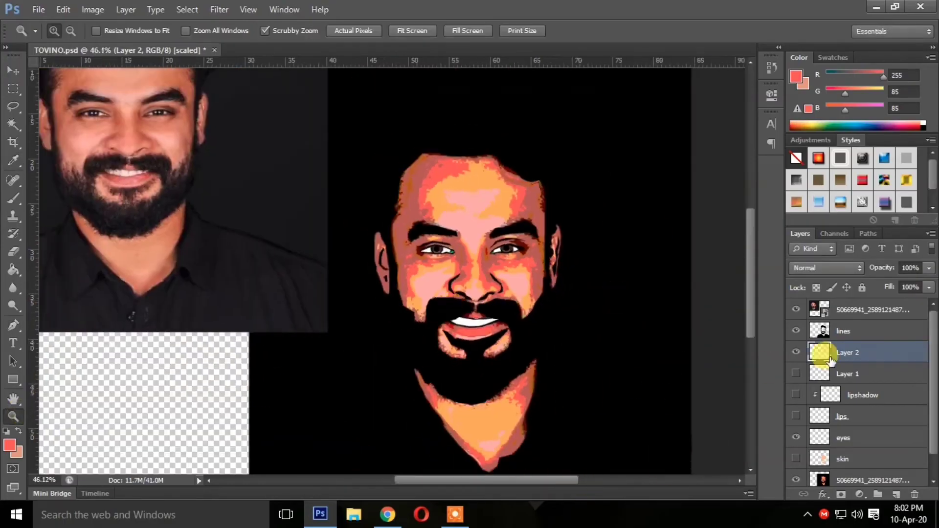
left_click(796, 413)
left_click(796, 394)
left_click(795, 373)
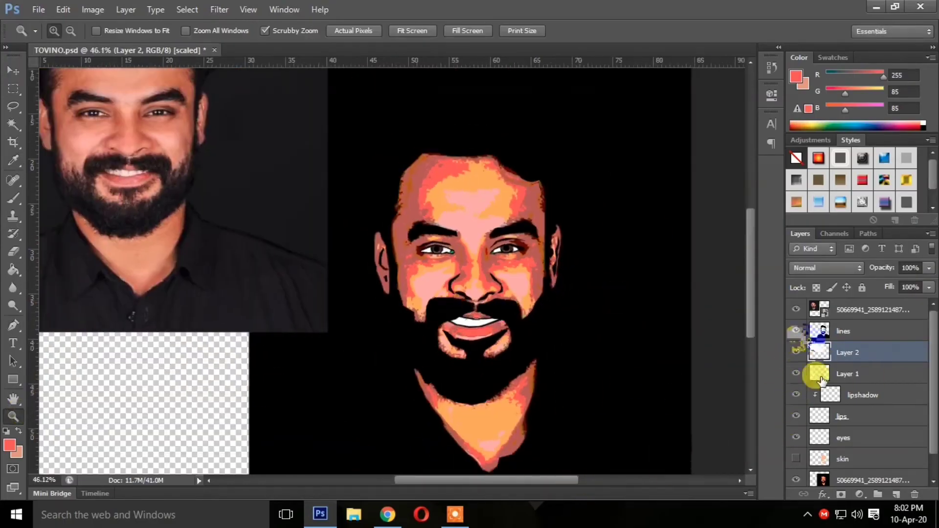
left_click(796, 458)
left_click(796, 479)
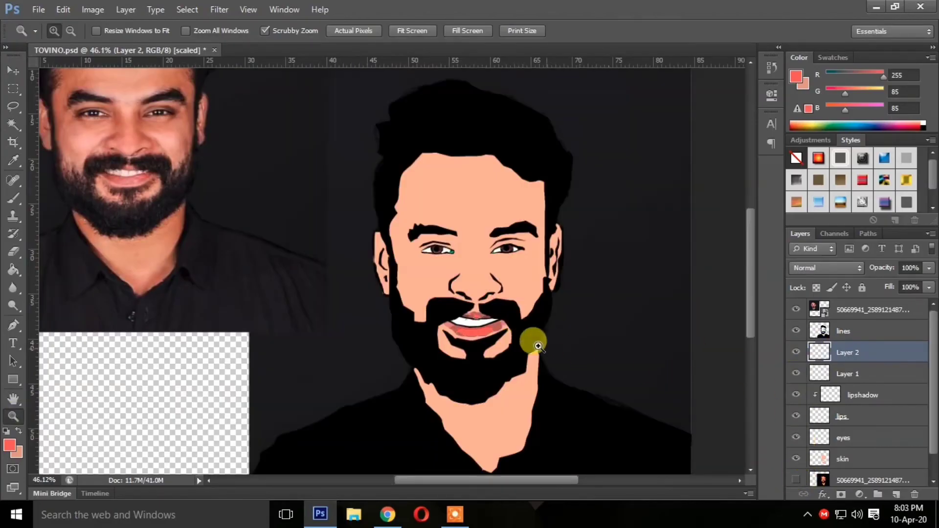
Step: Clip Layer 2 and Layer 1 to the lips layer with clipping masks
right_click(818, 354)
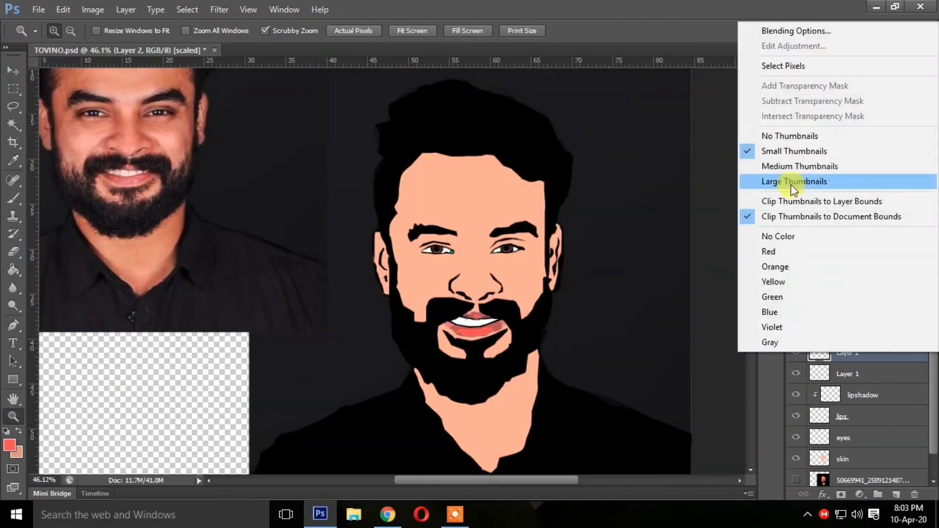
left_click(849, 359)
right_click(849, 359)
left_click(773, 193)
right_click(840, 370)
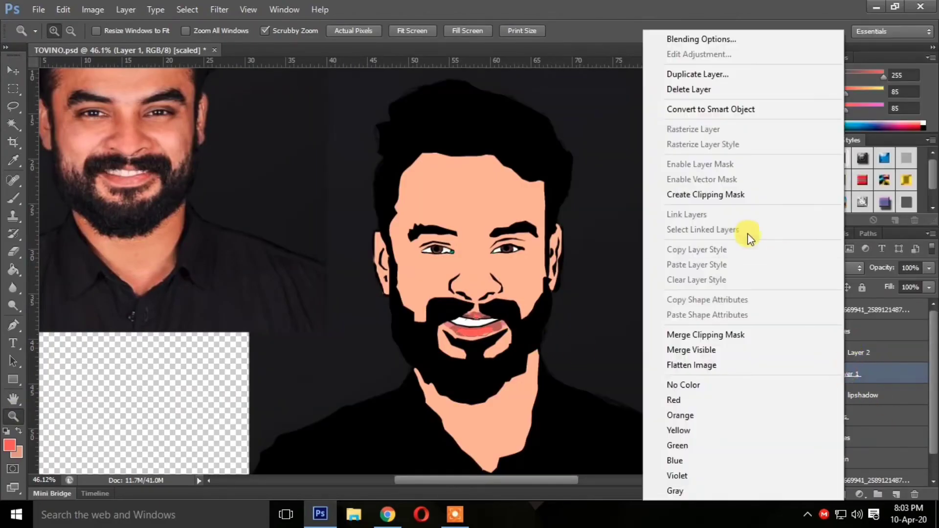
left_click(718, 195)
scroll(543, 386, "down", 2)
left_click_drag(575, 480, 544, 484)
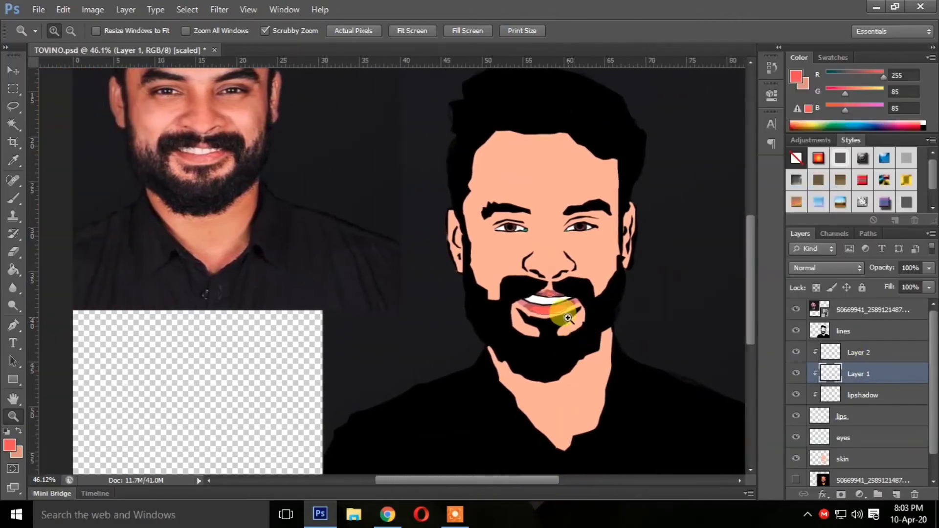
left_click_drag(562, 313, 535, 318)
Step: Add a new layer directly above the skin layer and name it "shadows"
left_click(843, 458)
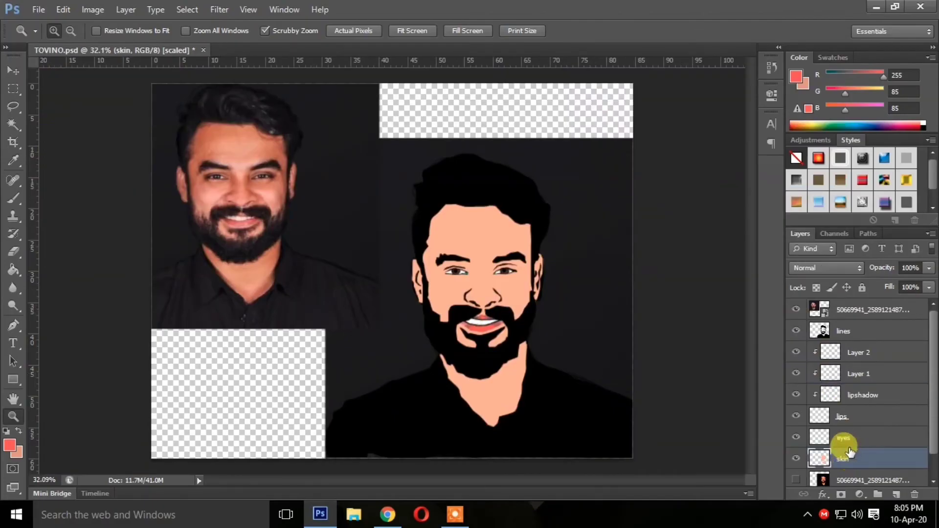
left_click(896, 495)
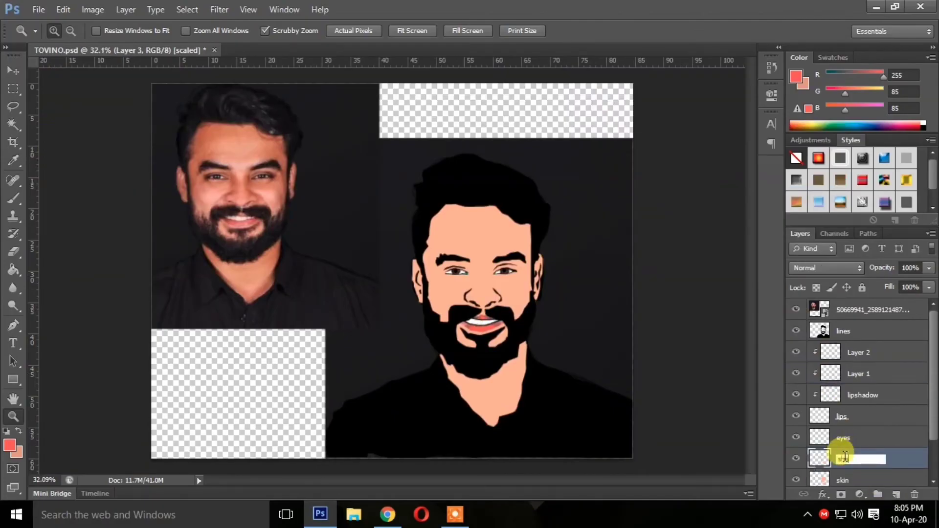
key("Return")
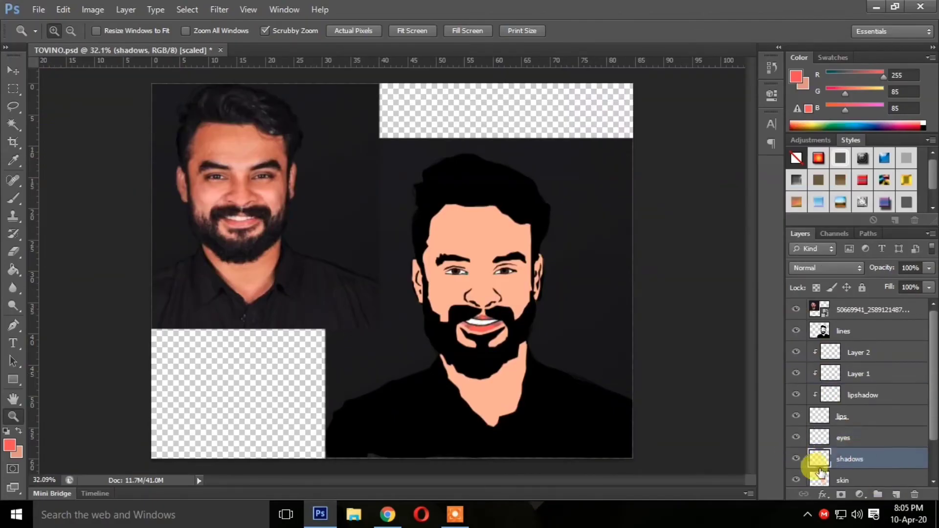
Step: Hide the skin layer, then show and select the posterized photo copy to view the face's shadow areas
scroll(932, 418, "down", 2)
left_click(796, 439)
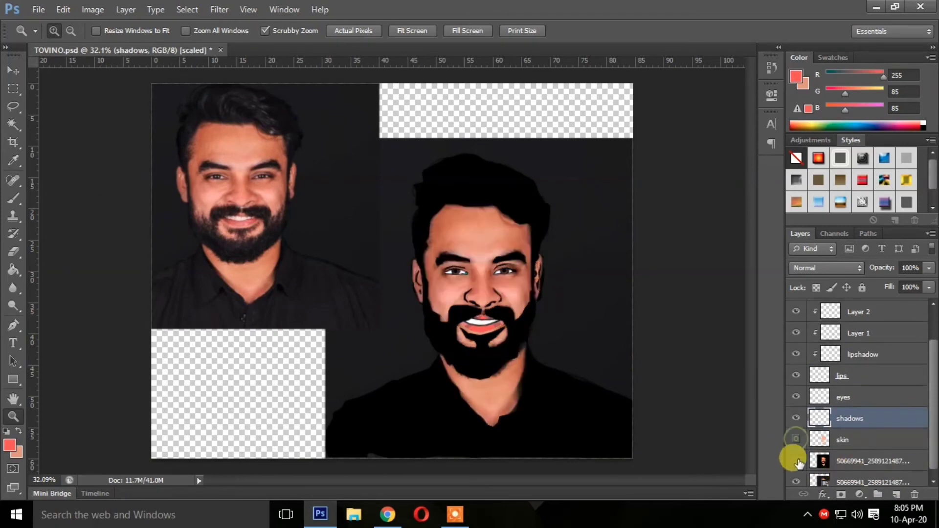
left_click(832, 459)
left_click_drag(498, 334, 531, 338)
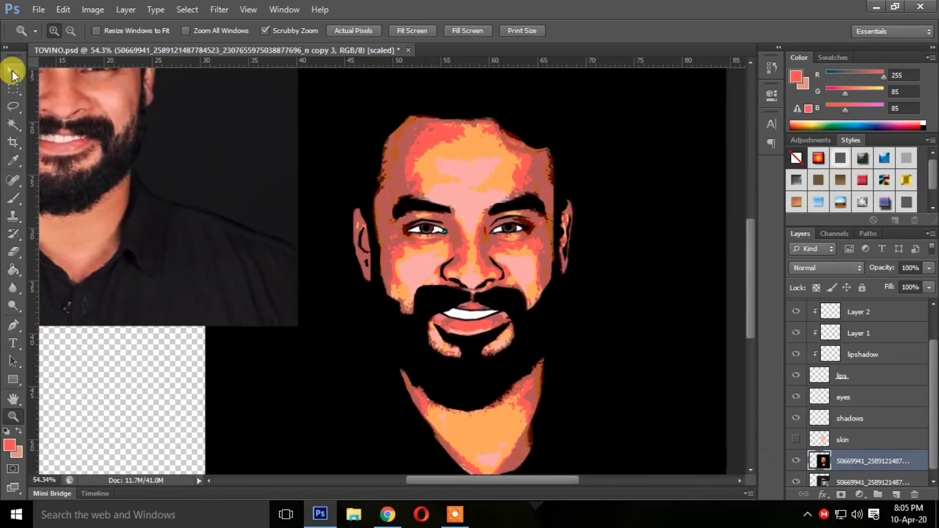
left_click(10, 445)
key("Escape")
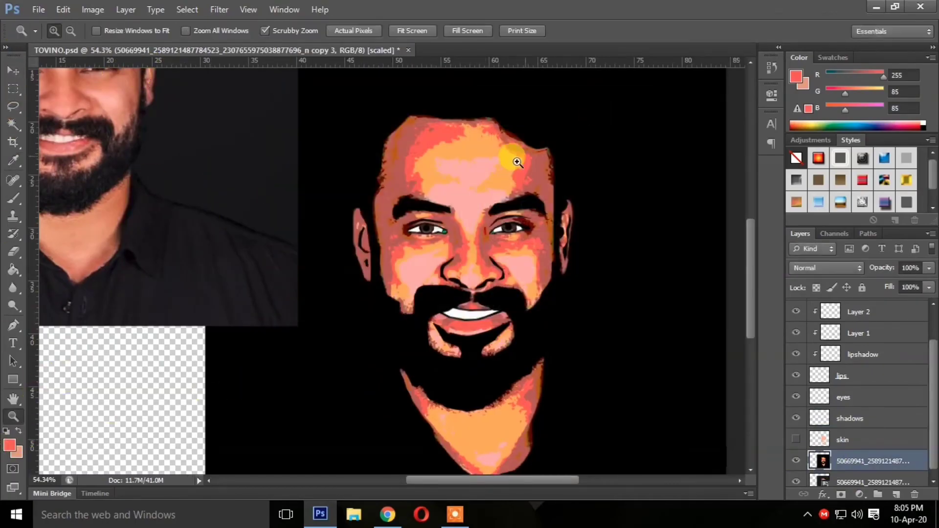
left_click(11, 445)
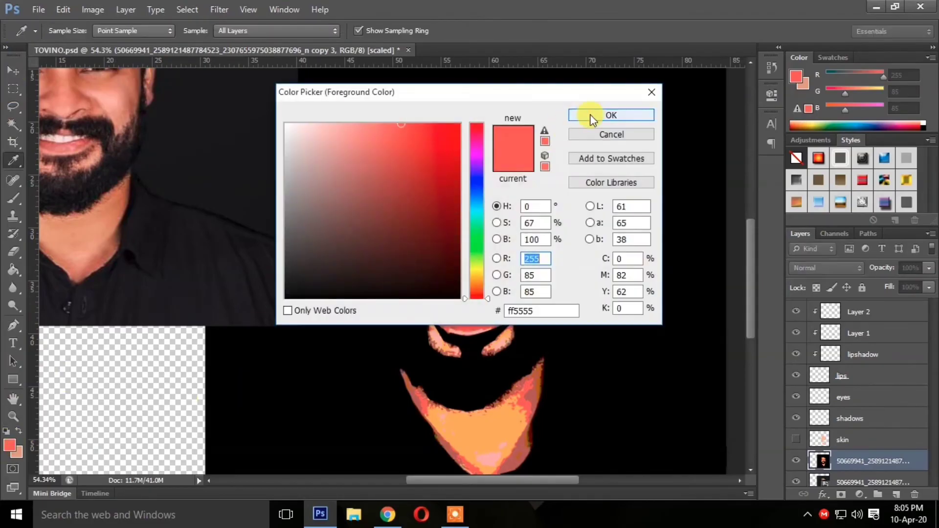
left_click(594, 116)
Step: Sample the muted red, RGB 170, 85, 85, from the side of the posterized forehead as foreground colour
left_click(10, 445)
left_click_drag(574, 92, 903, 147)
left_click(398, 157)
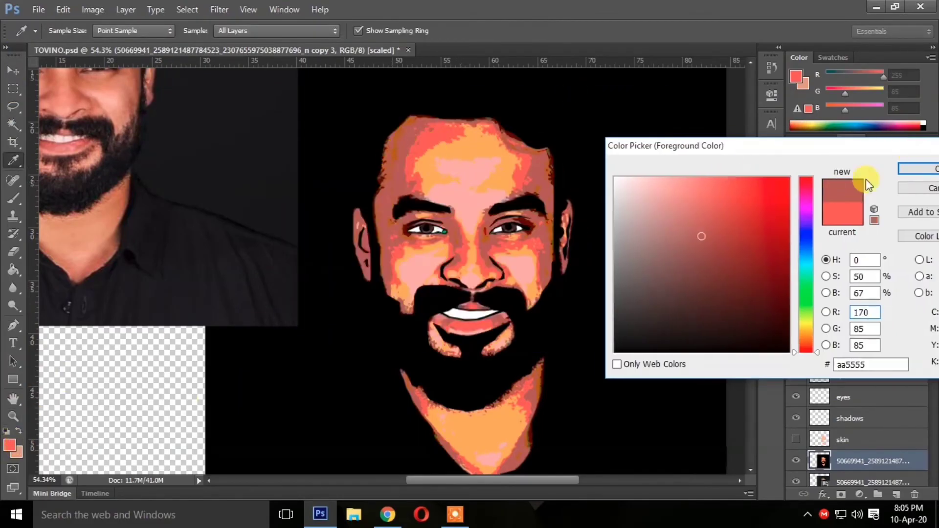
left_click(907, 168)
key("z")
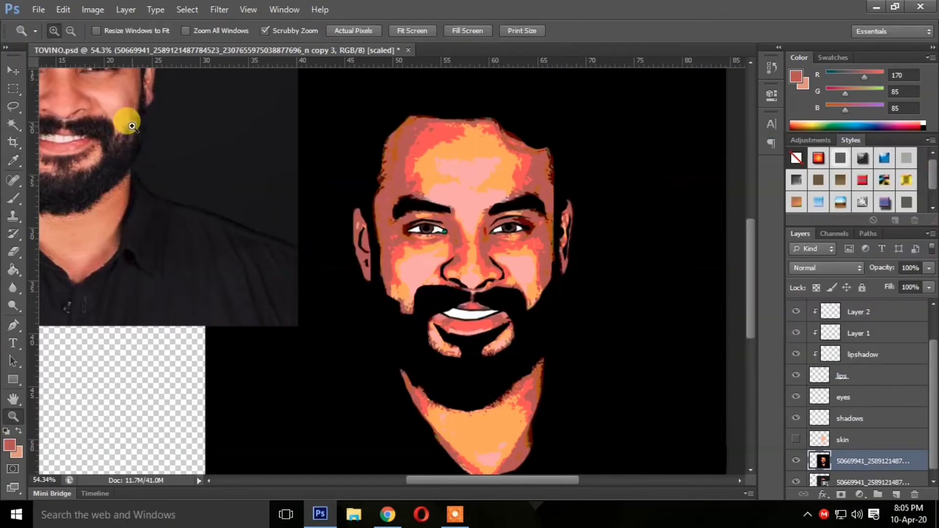
Step: Start a pen path on the shadows layer down the neck's left edge from the beard toward the collar point
left_click(12, 325)
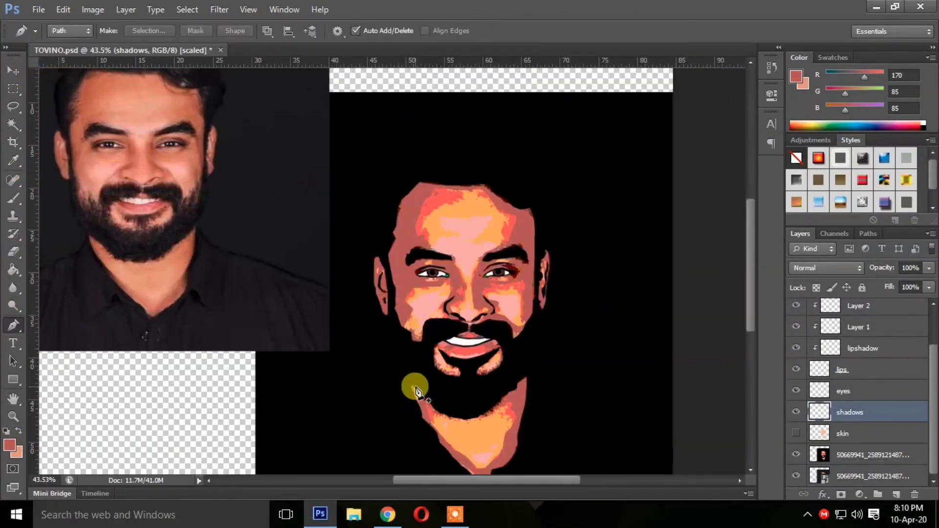
left_click(409, 387)
left_click(422, 412)
left_click(426, 425)
left_click(432, 437)
left_click(442, 450)
left_click_drag(455, 458, 457, 461)
left_click(466, 470)
Step: Continue the neck path around the collar point, up the right edge and back along the inner shadow boundary to close it
left_click_drag(750, 323, 751, 350)
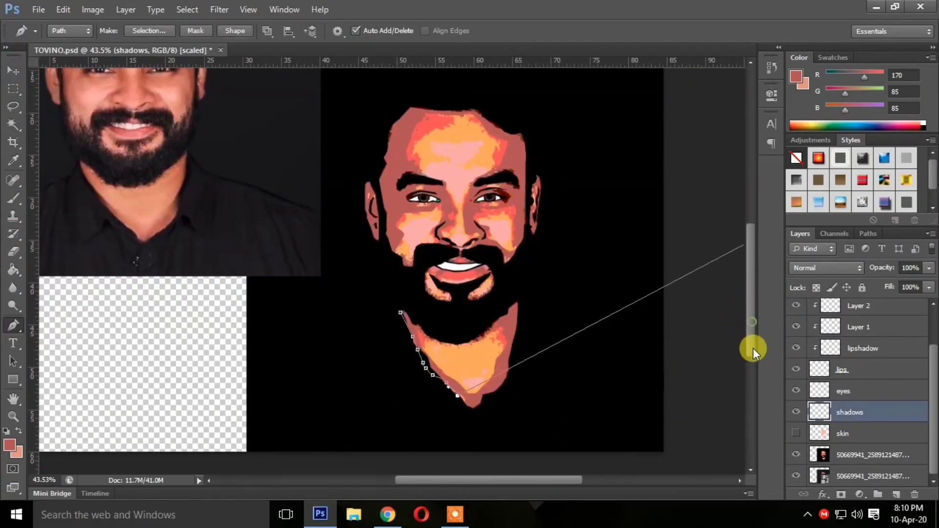
left_click(471, 406)
left_click(477, 400)
left_click(484, 396)
left_click(501, 389)
left_click(509, 379)
left_click(509, 371)
left_click(510, 360)
left_click(513, 347)
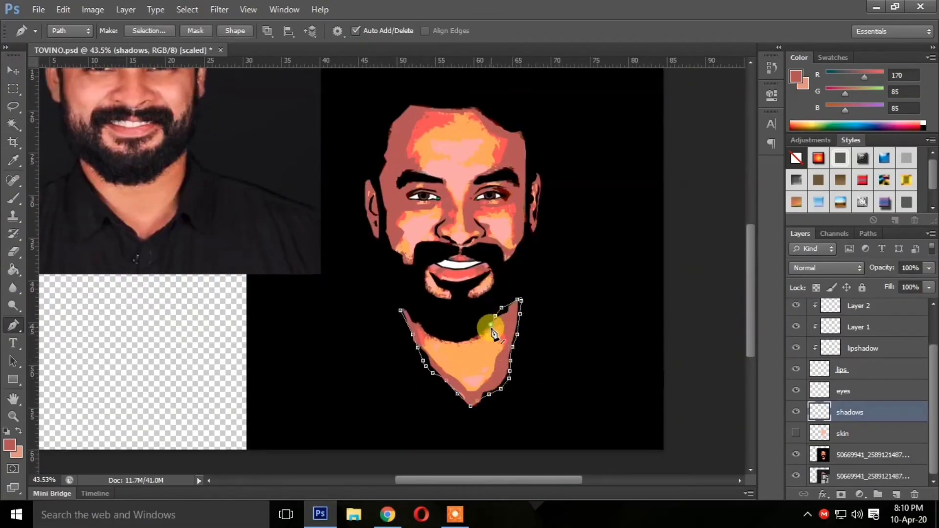
left_click(401, 312)
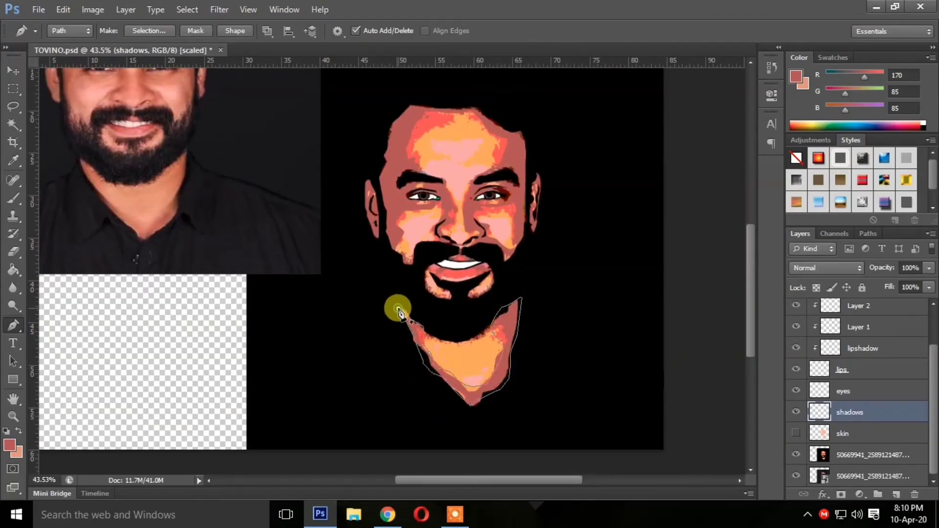
mouse_move(398, 311)
left_mouse_down()
mouse_move(388, 308)
mouse_move(395, 344)
mouse_move(409, 303)
left_mouse_up()
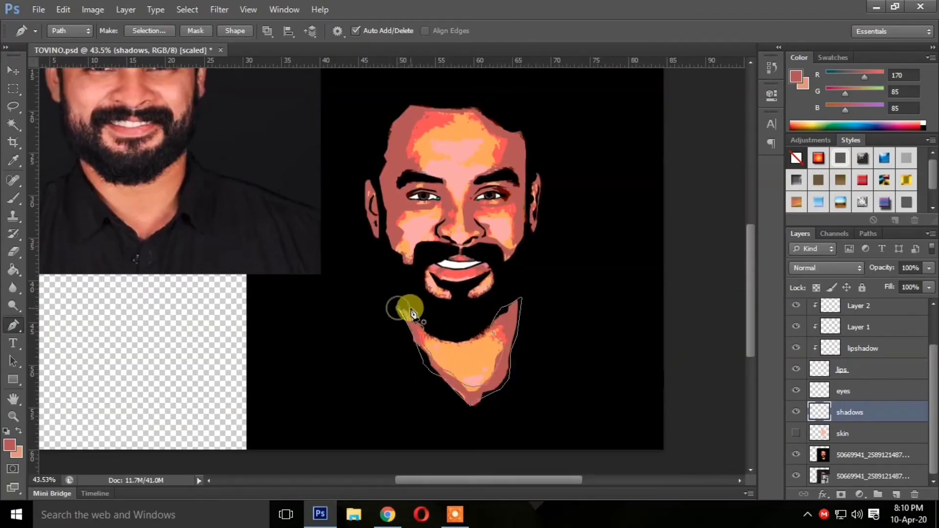
Step: Fill the closed neck shadow path with the muted red foreground colour
right_click(509, 332)
left_click(550, 132)
left_click(553, 130)
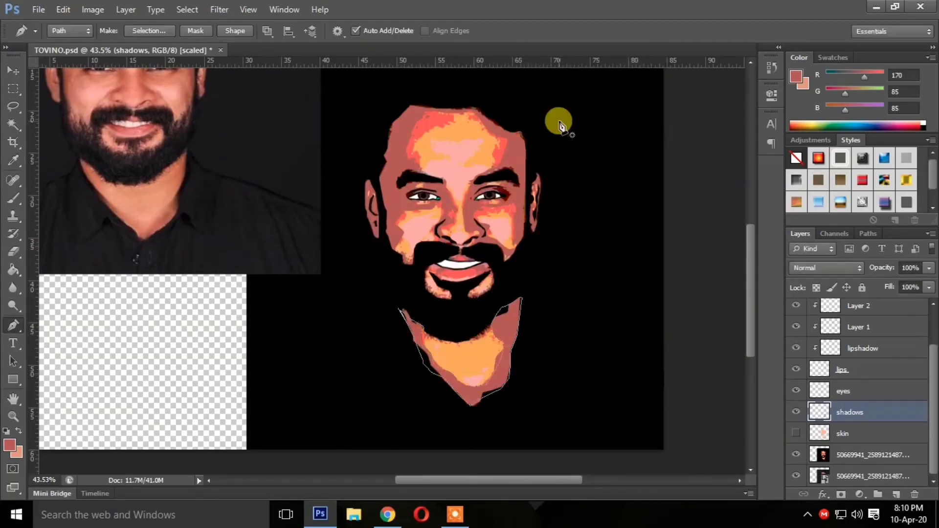
Step: Show the skin layer and clip the shadows layer to it
left_click_drag(748, 285, 752, 257)
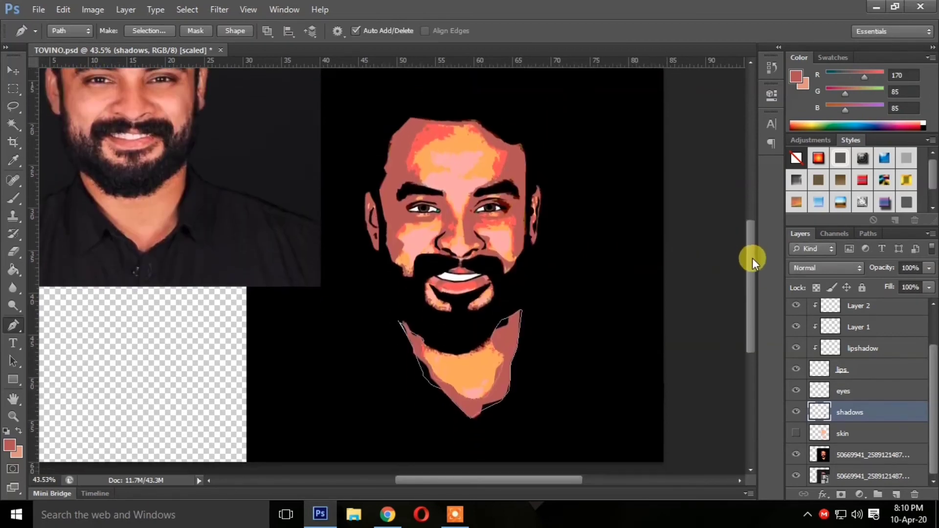
left_click(795, 434)
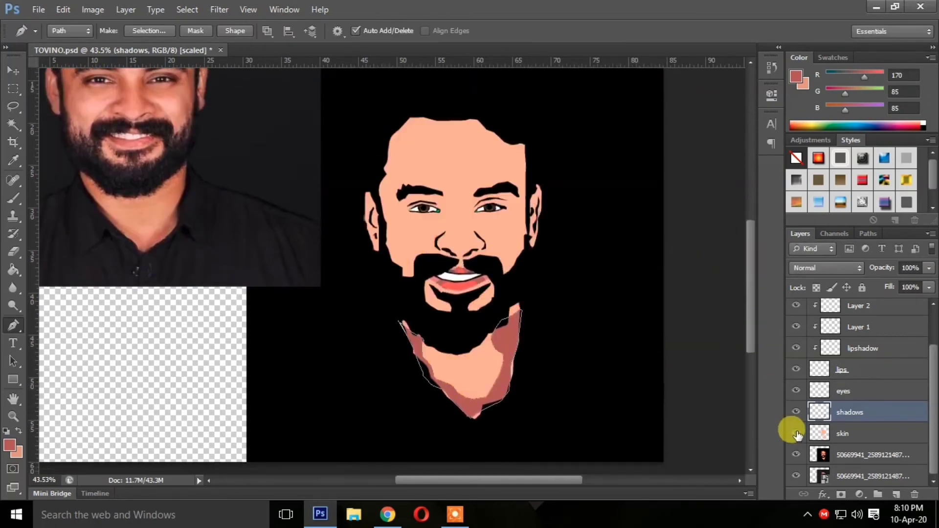
key("ctrl+alt+g")
Step: Trace a small closed pen path around the neck's lowest tip at the collar and fill it with the muted red foreground colour
scroll(476, 407, "down", 1)
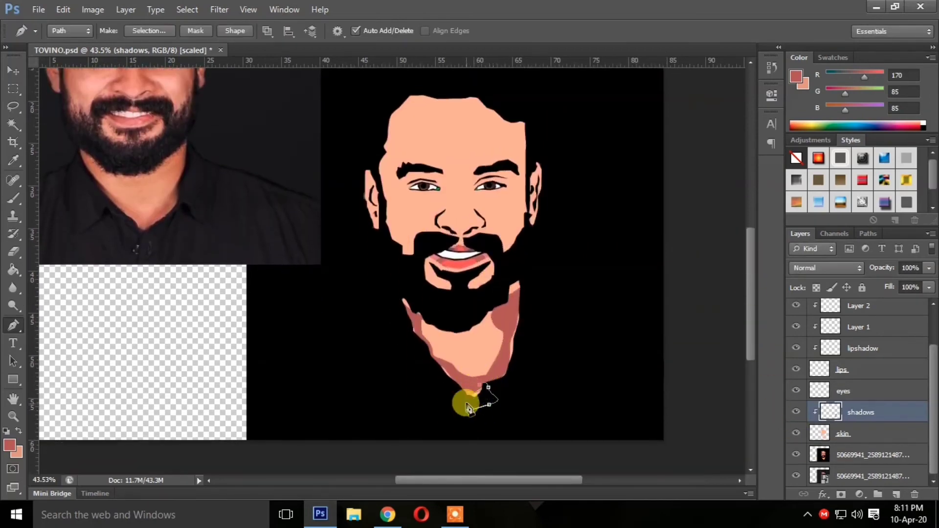
left_click(466, 395)
left_click(474, 384)
left_click(486, 385)
right_click(486, 394)
left_click(486, 397)
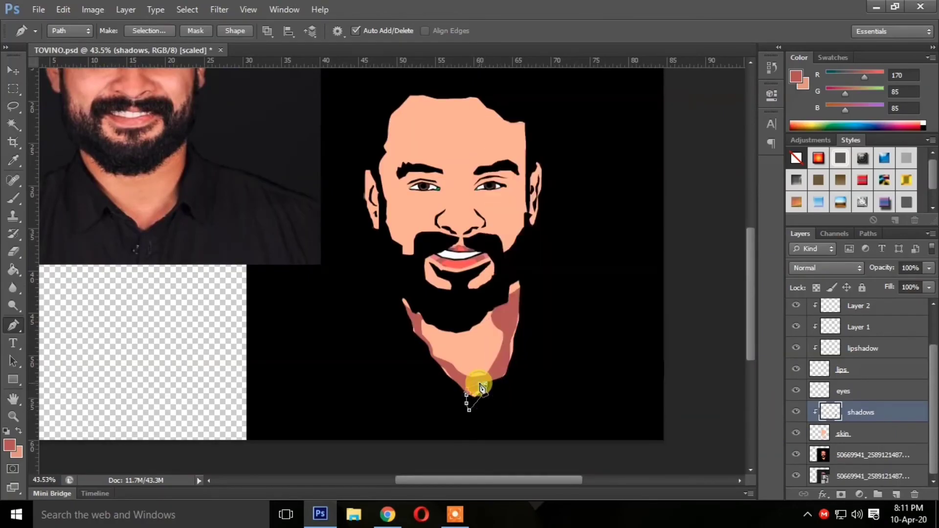
right_click(484, 389)
left_click(527, 187)
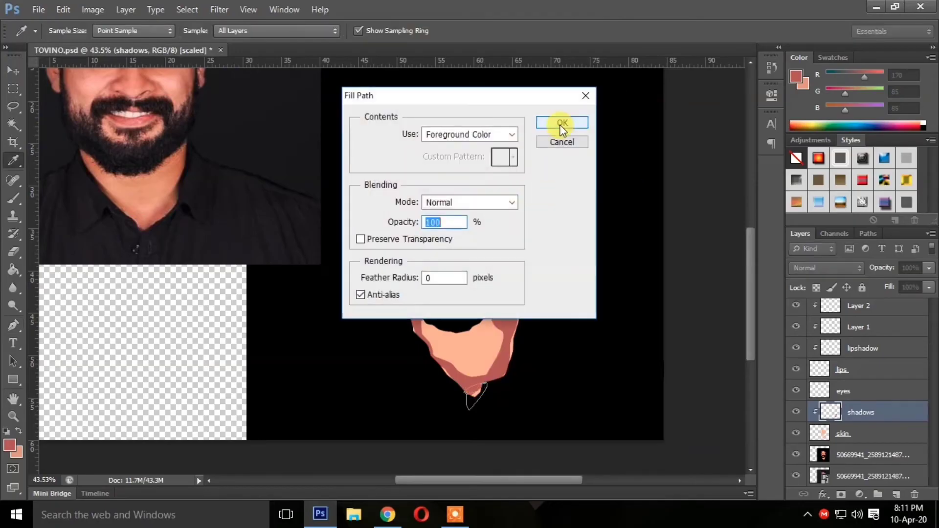
left_click(562, 122)
Step: Set the brush size to 19 and paint muted red over the light gaps along the neck's outer edges
scroll(509, 387, "down", 1)
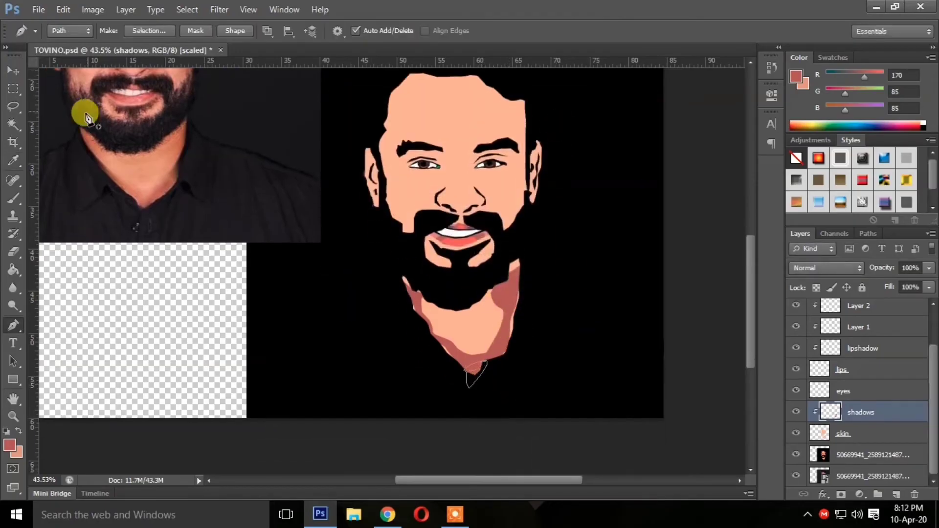
left_click(13, 200)
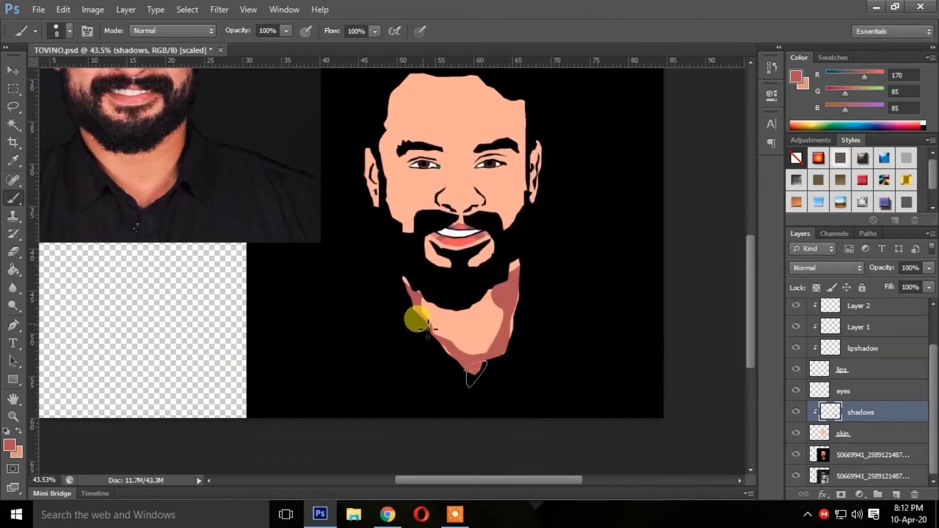
left_click(57, 30)
left_click_drag(27, 75, 33, 75)
mouse_move(421, 319)
left_mouse_down()
mouse_move(413, 280)
mouse_move(435, 347)
mouse_move(479, 380)
mouse_move(517, 343)
mouse_move(526, 318)
left_mouse_up()
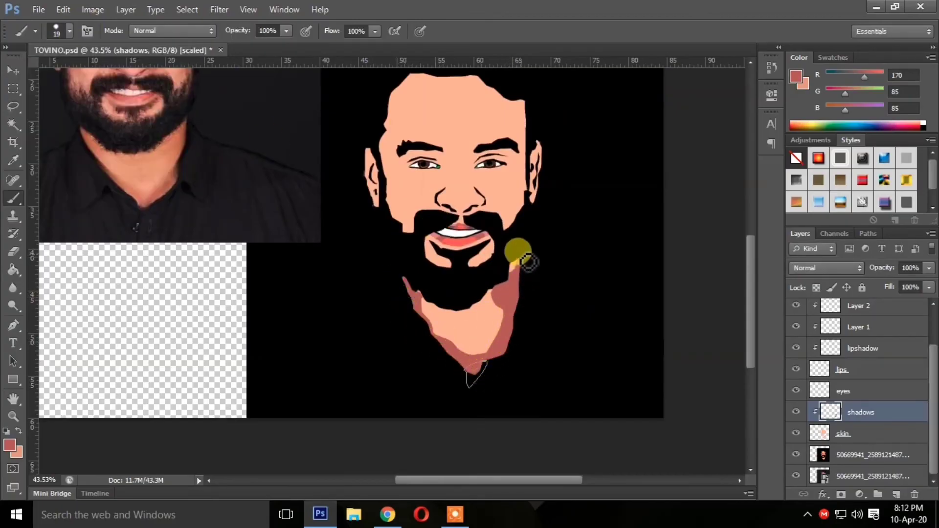
Step: Compare the artwork by toggling the skin, shadows and posterized layers, leaving the skin layer hidden to expose the posterized face
scroll(584, 254, "up", 3)
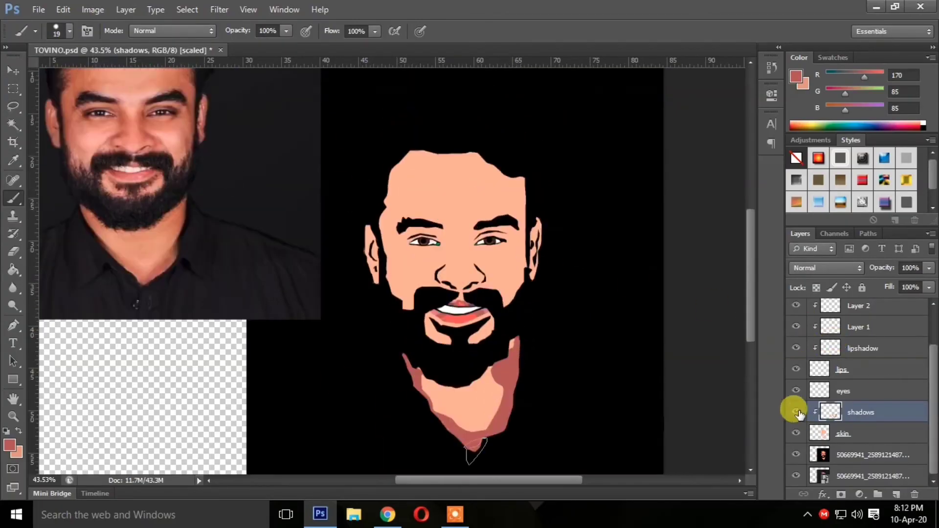
left_click(795, 433)
left_click(795, 434)
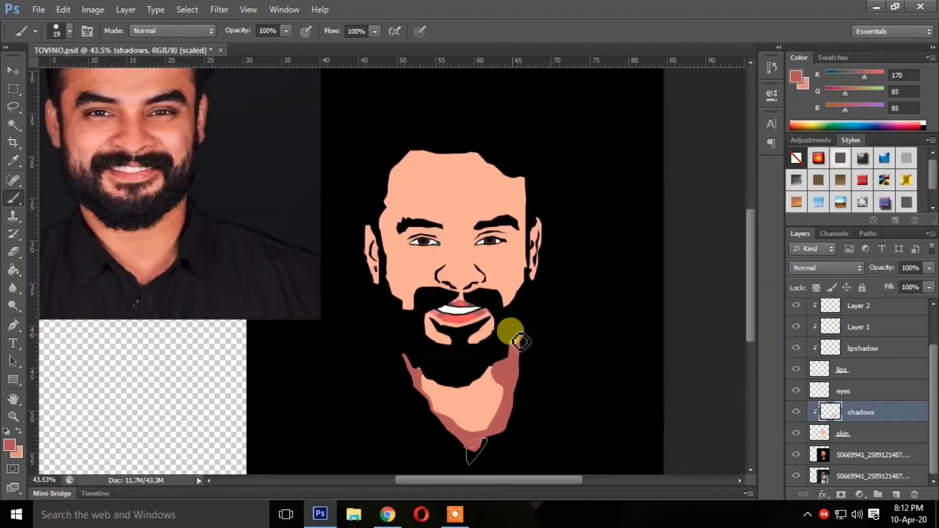
left_click(796, 412)
left_click(796, 412)
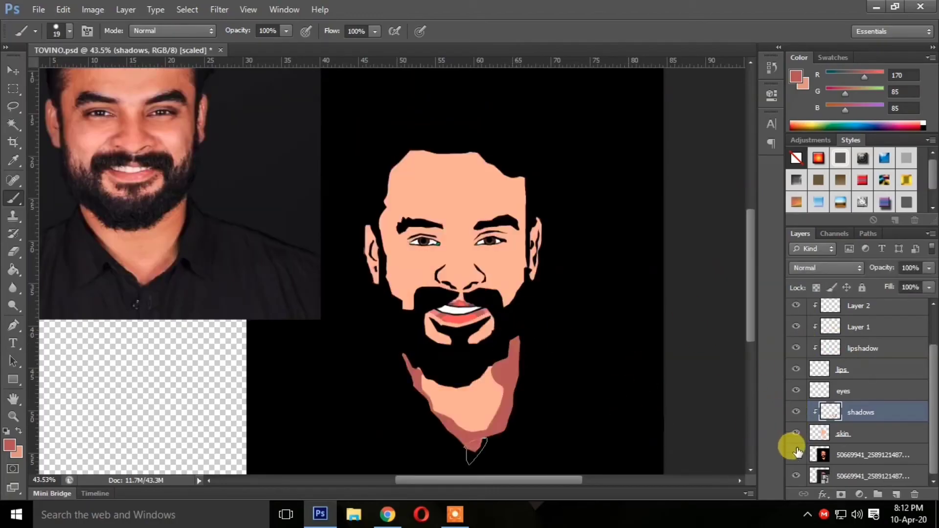
left_click(796, 455)
left_click(796, 455)
left_click(796, 434)
Step: Trace a closed pen path around the ear at the left of the posterized face, from its upper tip down to the lobe
left_click(14, 324)
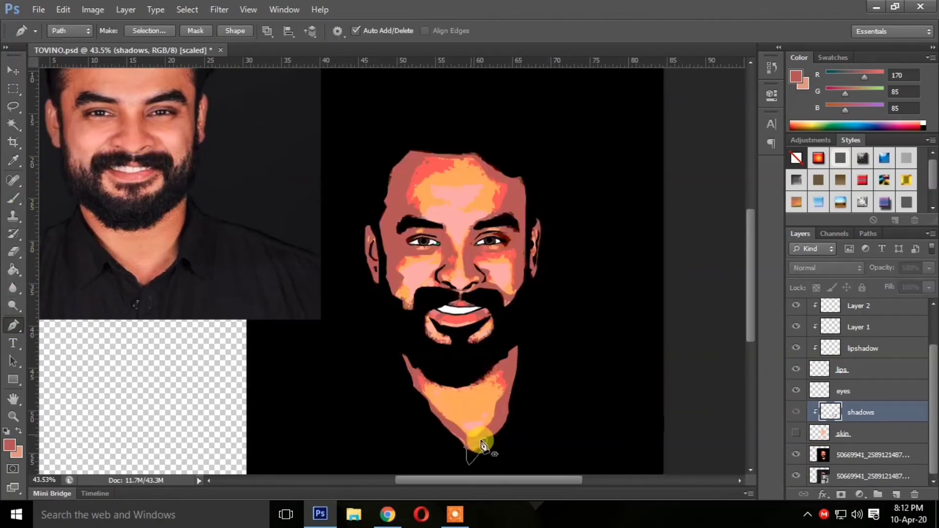
left_click_drag(574, 482, 549, 482)
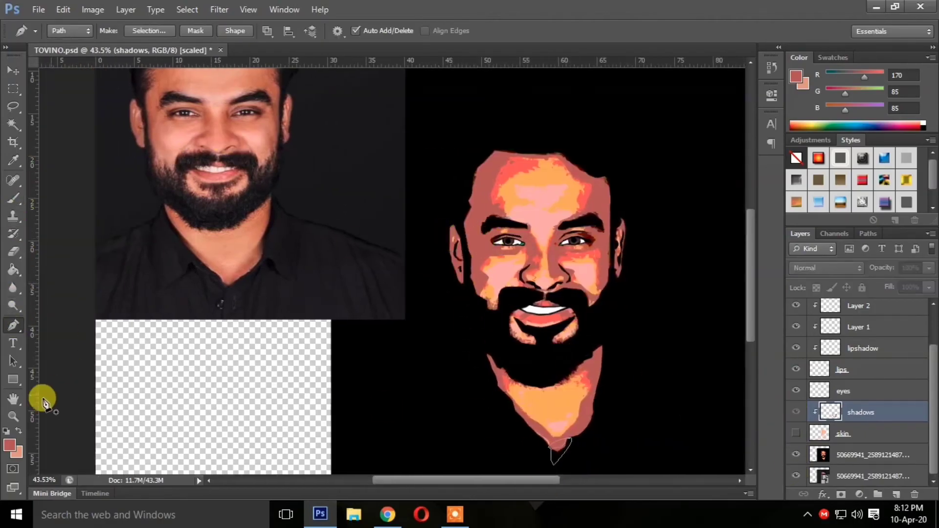
left_click(13, 415)
left_click_drag(289, 357, 761, 275)
left_click(13, 325)
left_click(396, 230)
left_click(398, 209)
left_click(402, 208)
left_click(406, 211)
left_click(410, 226)
left_click(412, 234)
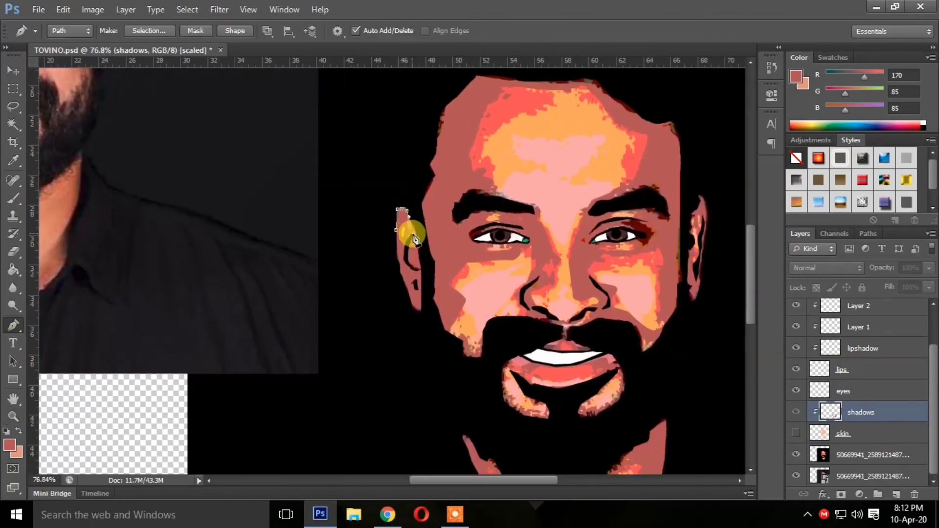
left_click(417, 243)
left_click(402, 293)
left_click(397, 265)
left_click(395, 232)
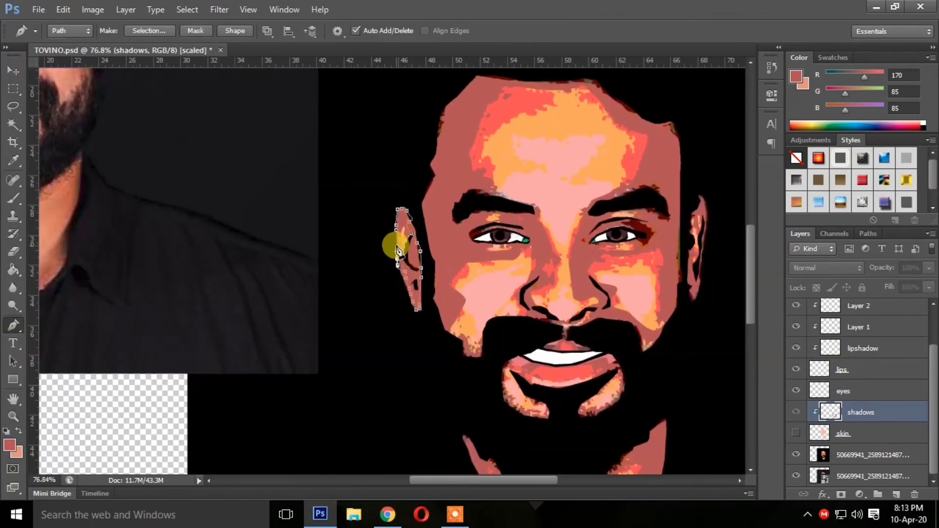
Step: Add a narrow closed pen path along the inner edge of the left-hand ear
left_click(410, 220)
left_click(417, 230)
left_click(421, 244)
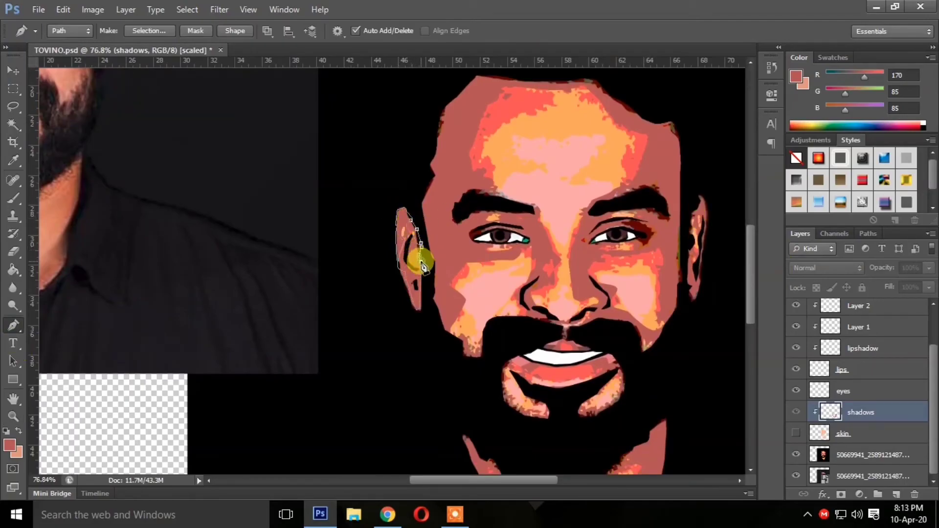
left_click(410, 220)
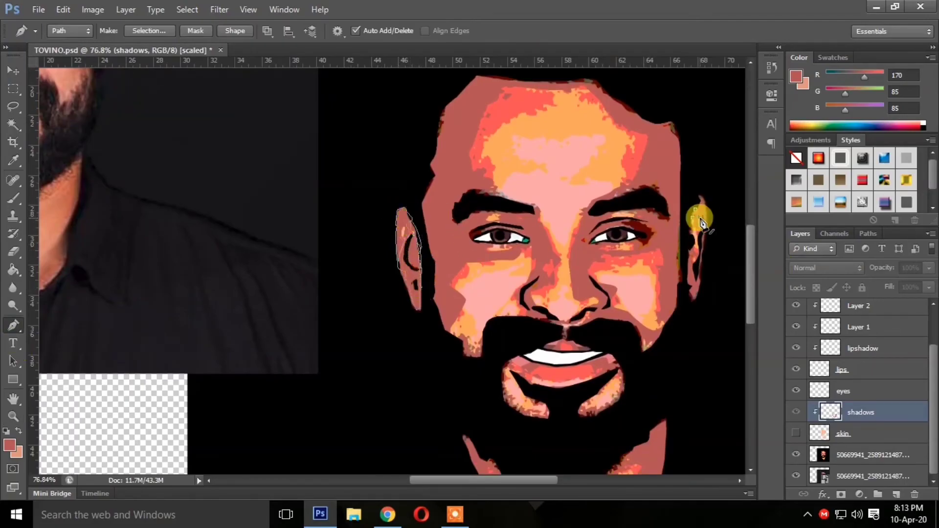
Step: Trace closed pen paths around the shadow areas of the right-hand ear's upper rim, outer edge and lobe
left_click(692, 211)
left_click_drag(705, 246, 706, 247)
left_click_drag(706, 285, 699, 281)
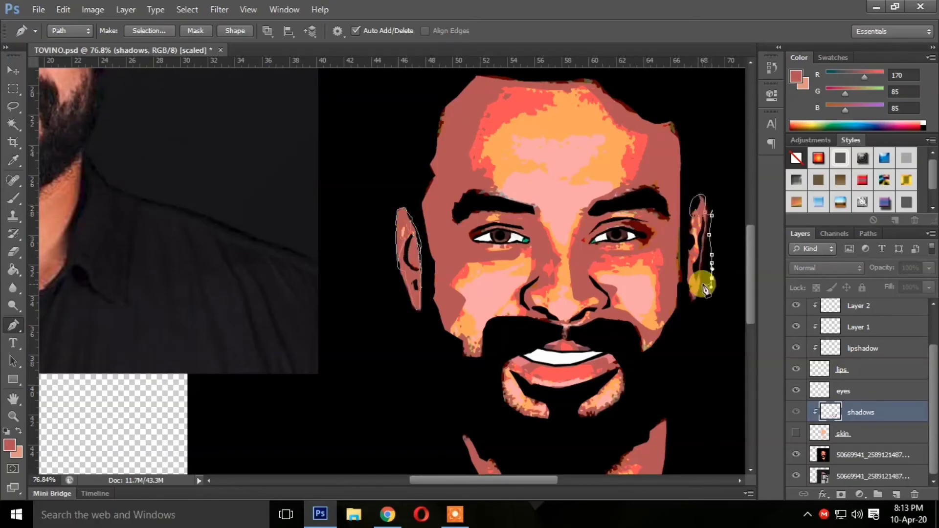
left_click(706, 215)
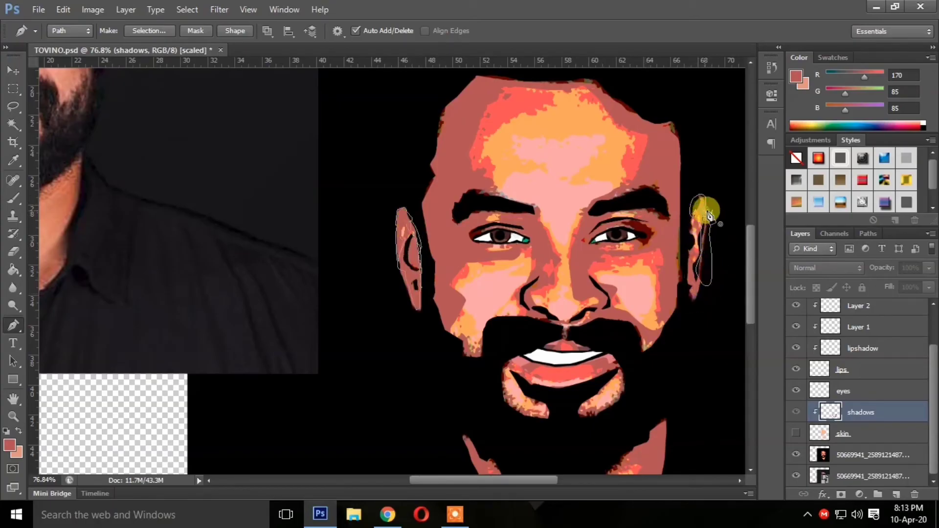
left_click(689, 252)
left_click_drag(702, 289, 683, 268)
left_click(689, 252)
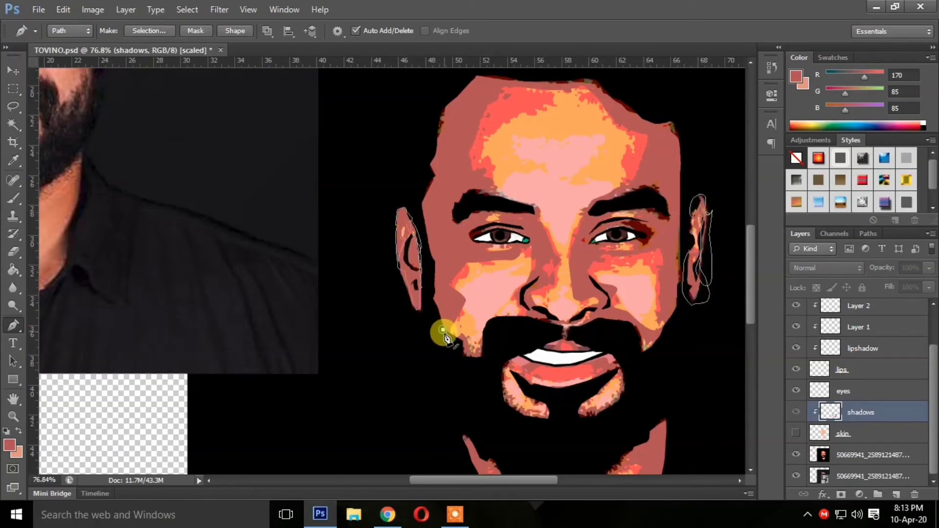
Step: Start the face shadow path at the left jaw, running it around the sideburn corner beside the moustache
left_click(463, 361)
left_click_drag(490, 361, 493, 346)
left_click_drag(489, 334, 473, 341)
left_click(471, 353)
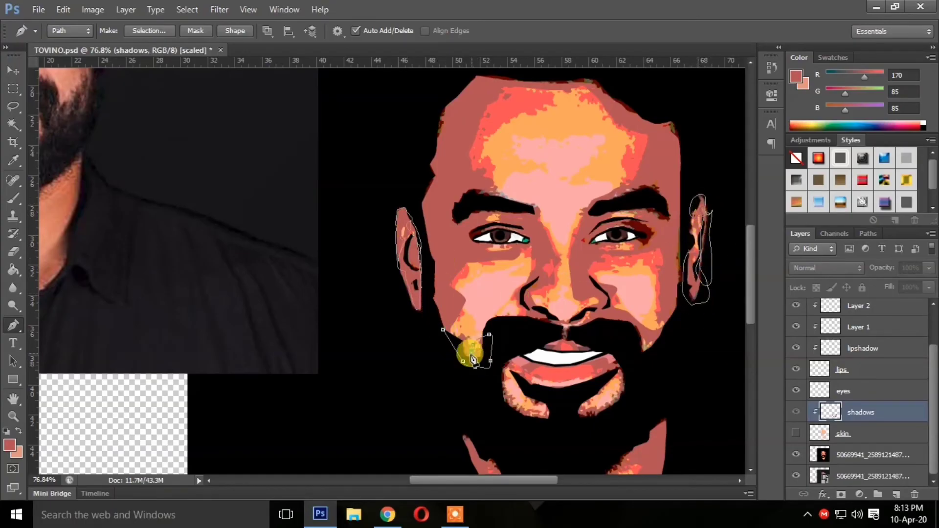
Step: Continue the face shadow path past the left cheek and nose, around the left eye and eyebrow, and up the forehead's left side
left_click(530, 302)
left_click(562, 253)
left_click(488, 212)
left_click(473, 215)
left_click(465, 221)
left_click(459, 224)
mouse_move(444, 225)
left_mouse_down()
mouse_move(452, 210)
mouse_move(498, 195)
left_mouse_up()
left_click(454, 201)
left_click(475, 170)
left_click(486, 106)
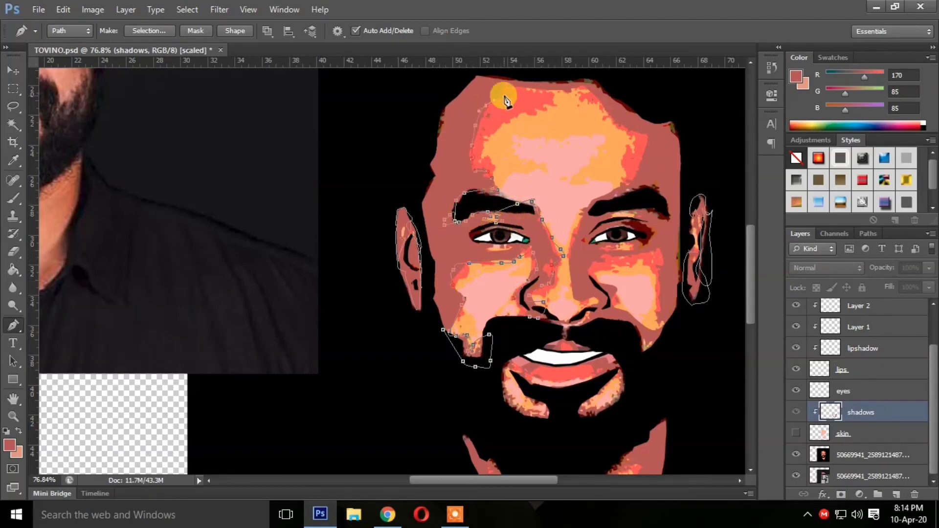
Step: Extend the face shadow path across the upper forehead, down its right side to the eyebrow and along the nose
left_click(522, 88)
left_click(577, 90)
left_click(620, 124)
left_click(639, 163)
left_click(595, 202)
left_click(572, 299)
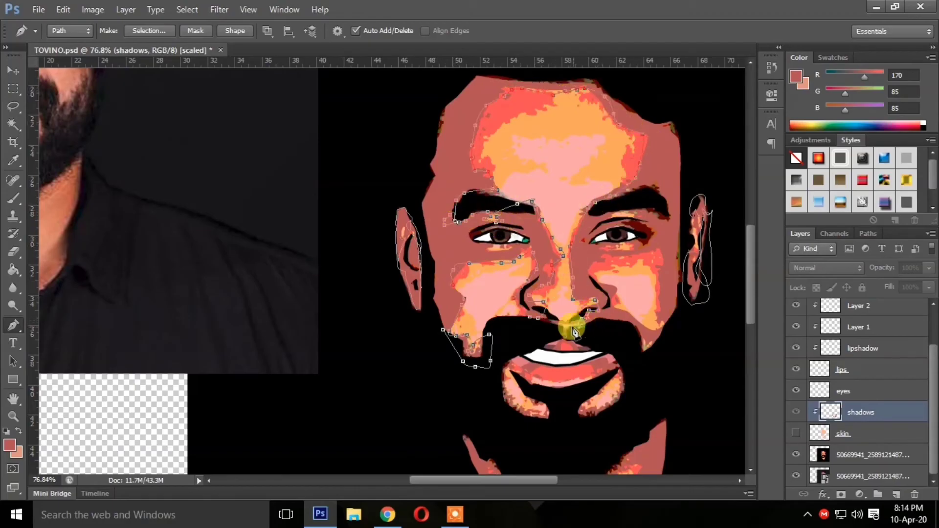
Step: Continue the face shadow path along the moustache's right side and around the right cheek up to beneath the eye
left_click(594, 327)
left_click(599, 321)
left_click(607, 317)
left_click(623, 327)
left_click(637, 346)
left_click(645, 346)
left_click(663, 331)
left_click(644, 326)
left_click(593, 255)
left_click(650, 275)
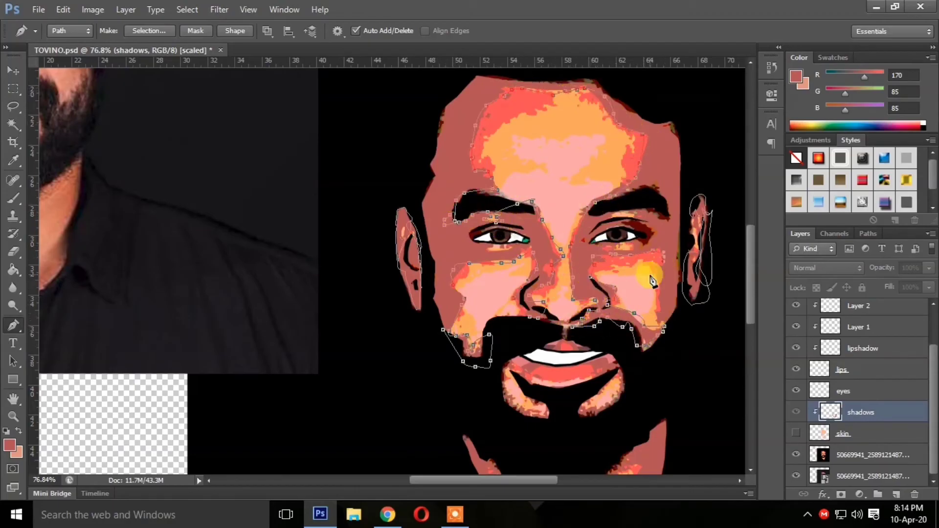
Step: Finish the right cheek boundary and close the face shadow path around the outside of the head back to the left jaw
left_click(653, 312)
left_click(675, 303)
left_click(688, 190)
left_click(681, 128)
left_click(623, 99)
left_click_drag(506, 70, 498, 69)
left_click(488, 73)
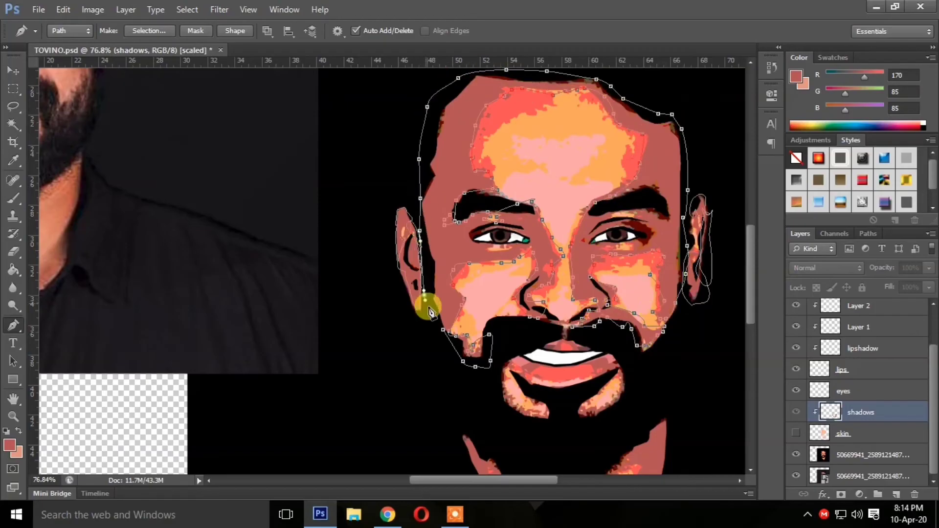
Step: Fill the closed ear and face shadow paths with the muted red foreground colour on the shadows layer
right_click(429, 308)
left_click(494, 300)
left_click(558, 123)
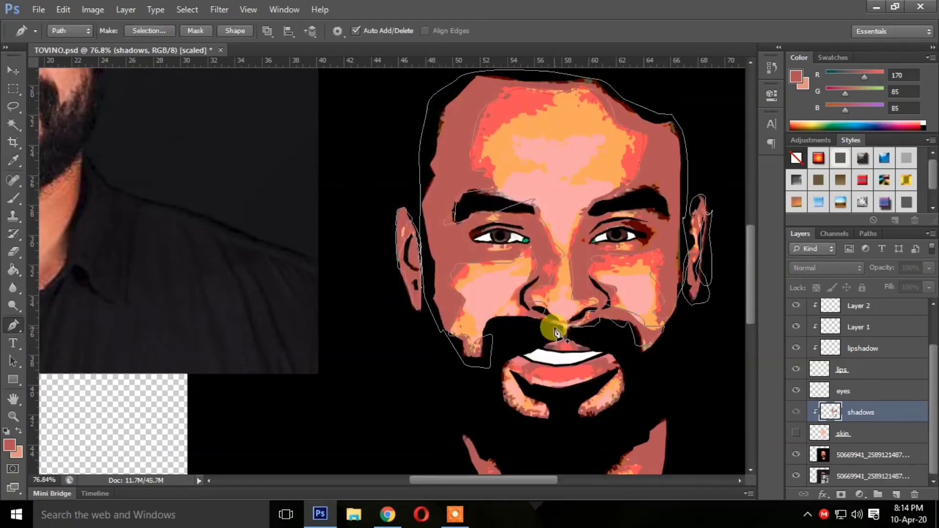
Step: Show the skin layer, dismiss the filled paths and review the face shading
scroll(636, 342, "down", 1)
left_click(796, 433)
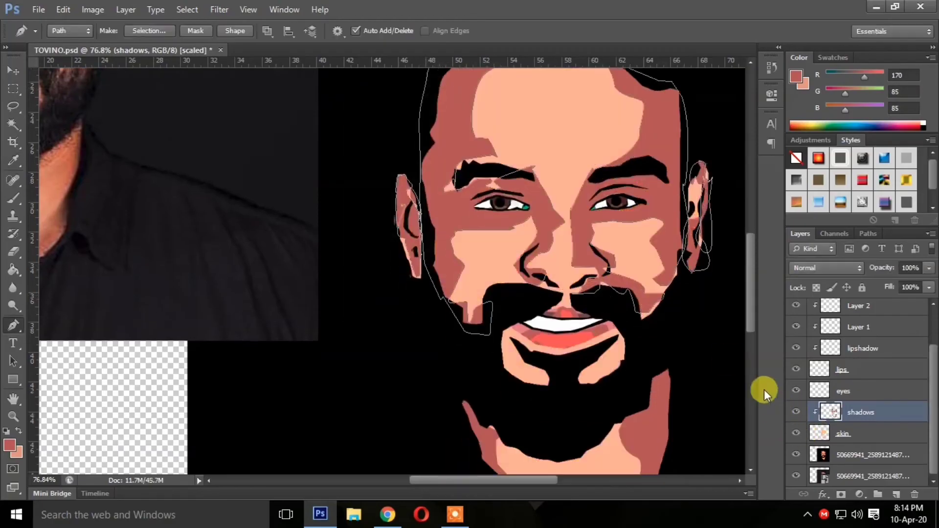
key("Return")
scroll(356, 315, "down", 1)
scroll(329, 315, "up", 2)
scroll(440, 310, "down", 1)
scroll(547, 304, "up", 1)
scroll(547, 304, "down", 1)
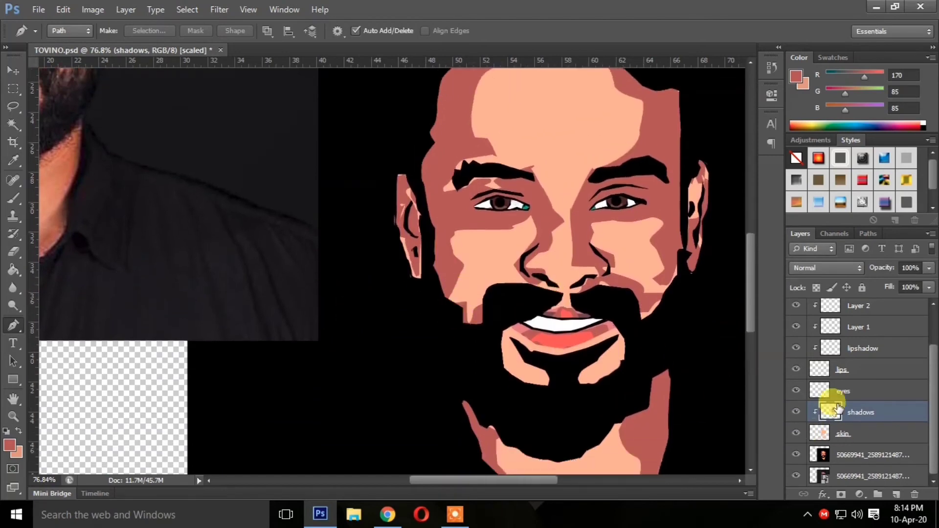
Step: Add a new layer above the shadows layer and hide the skin layer to expose the posterized face
left_click(861, 399)
left_click(868, 410)
left_click(896, 494)
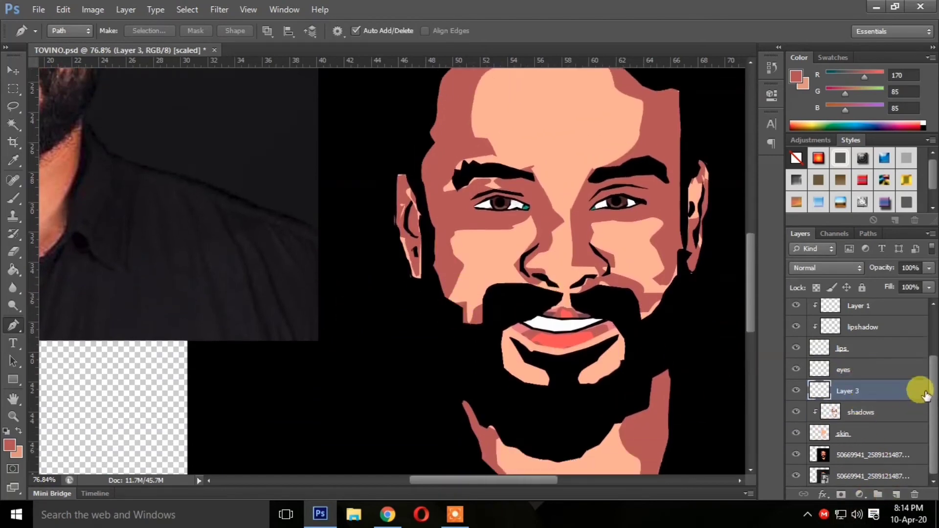
left_click(795, 433)
left_click(796, 433)
left_click(795, 433)
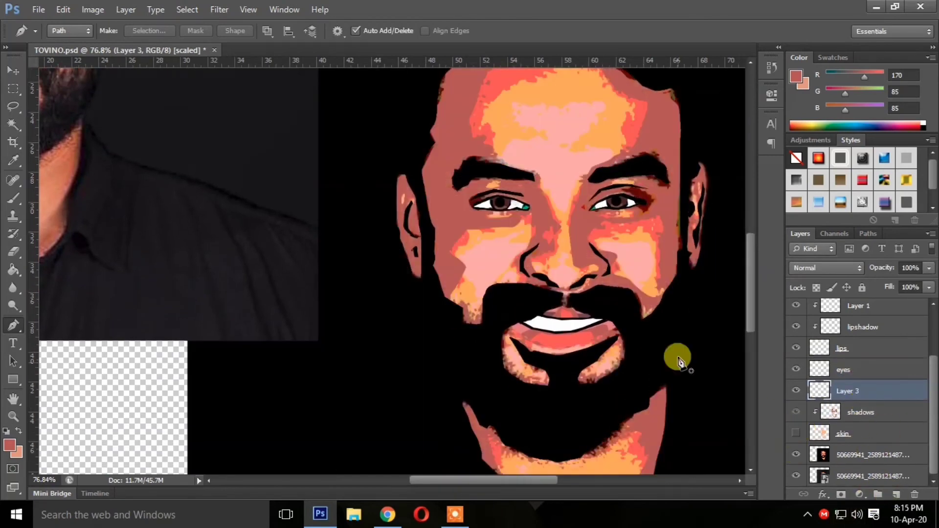
scroll(560, 308, "up", 1)
Step: Set the foreground colour to a lighter red, RGB 230, 110, 110, and return to the Pen tool
left_click(11, 445)
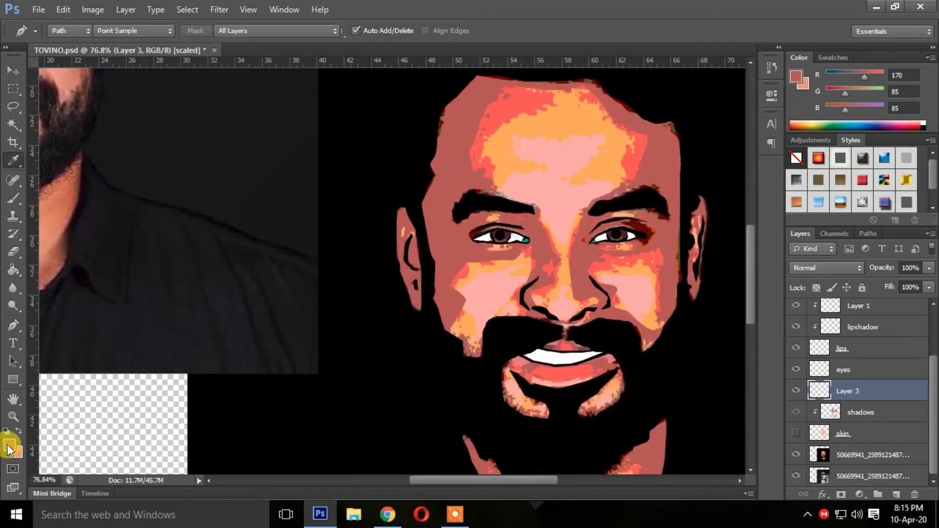
left_click_drag(702, 243, 702, 217)
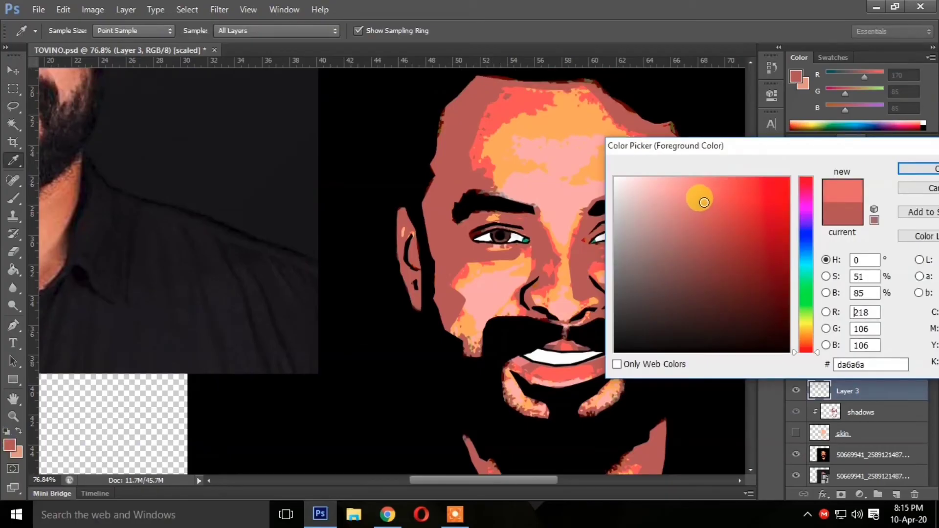
key("Return")
key("p")
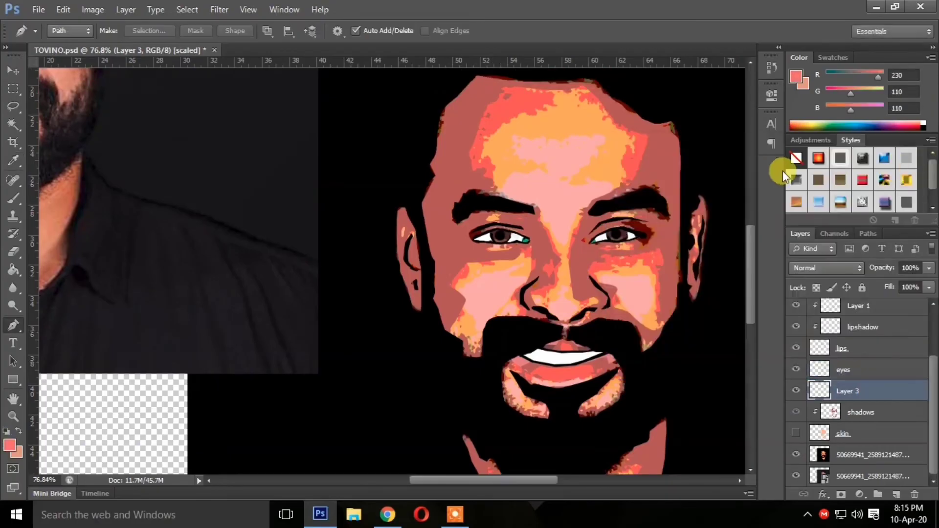
Step: Trace a closed pen path around the bright red patch on the forehead's upper left on the new layer
left_click_drag(398, 239, 403, 237)
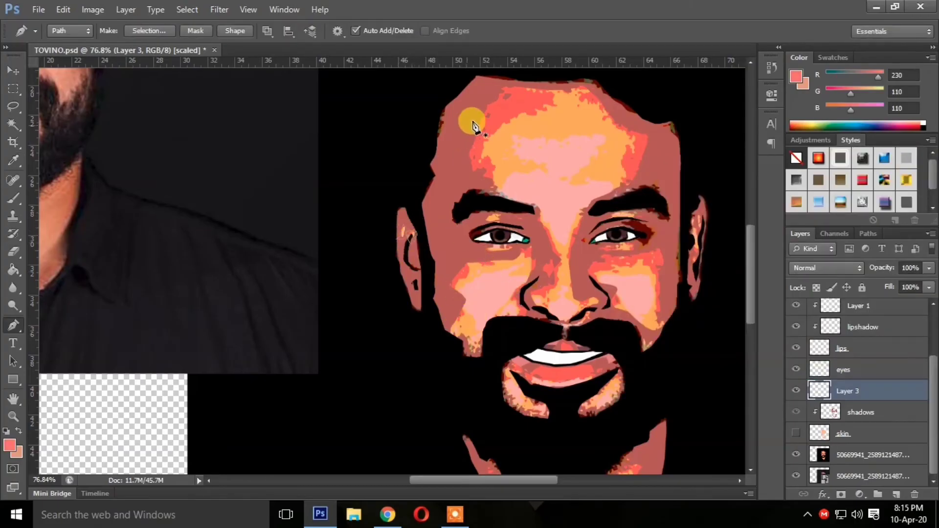
left_click(502, 86)
left_click(532, 85)
left_click(547, 88)
left_click(561, 98)
left_click(557, 105)
left_click(551, 112)
left_click(526, 119)
left_click(516, 121)
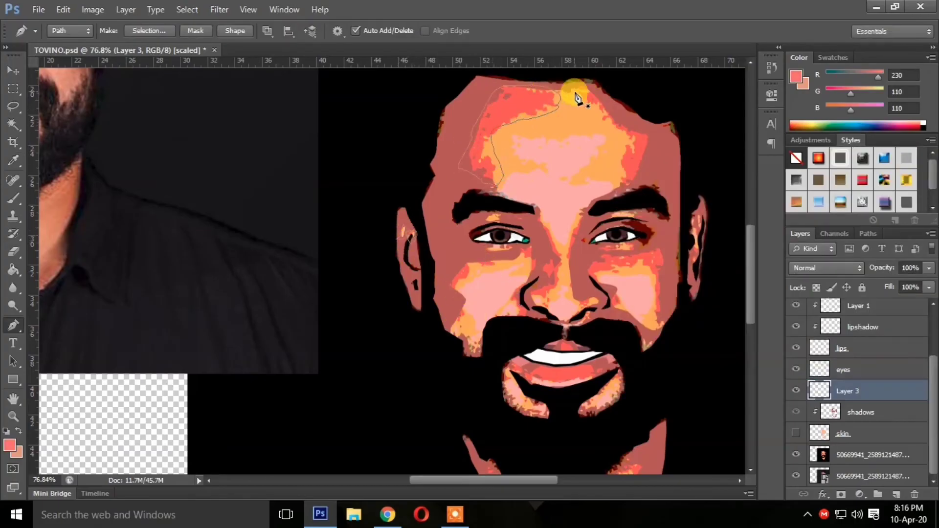
Step: Trace closed pen paths around the red patch on the forehead's right side and along the edges of the right-hand cheek highlight
mouse_move(594, 109)
left_mouse_down()
mouse_move(628, 149)
mouse_move(622, 177)
mouse_move(591, 92)
left_mouse_up()
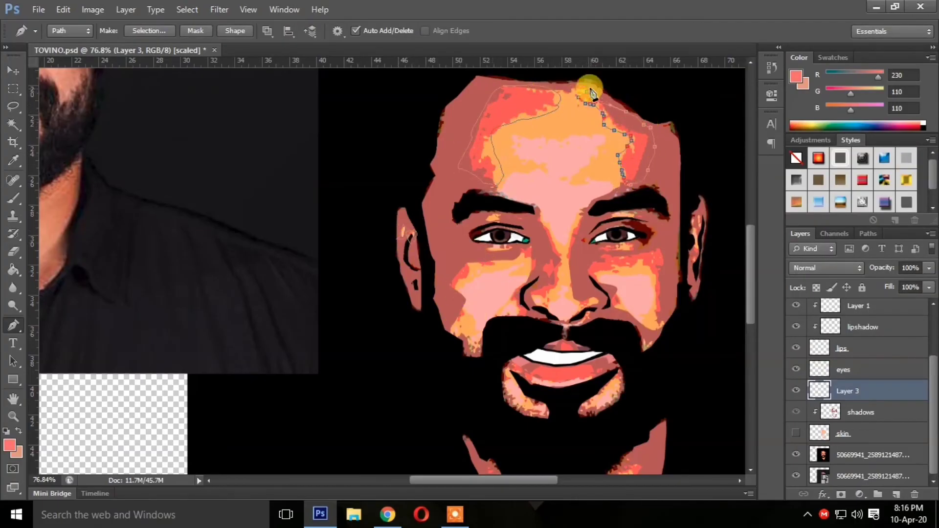
left_click(586, 94)
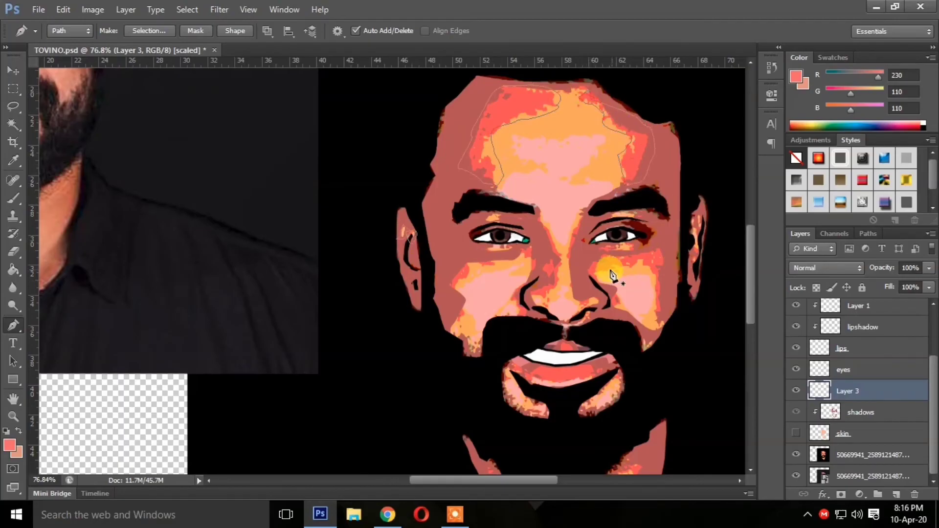
mouse_move(656, 323)
left_mouse_down()
mouse_move(659, 285)
mouse_move(636, 253)
mouse_move(597, 273)
left_mouse_up()
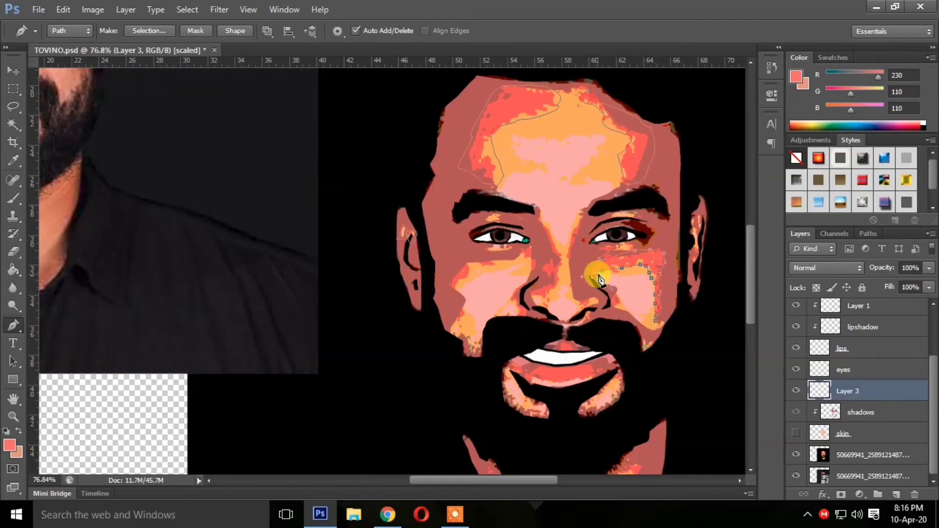
Step: Trace a pen path from the beard up the left-hand cheek, under the eye and around the side of the nose
left_click(482, 337)
left_click(474, 335)
left_click(476, 322)
left_click(467, 312)
left_click(465, 305)
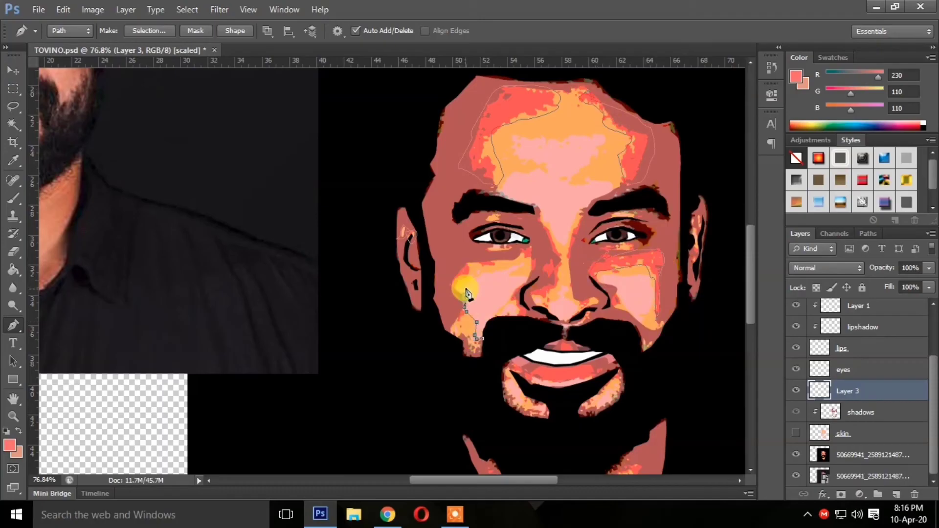
left_click(504, 265)
left_click(519, 260)
left_click(540, 254)
left_click(535, 287)
left_click(539, 301)
left_click(550, 308)
left_click(556, 299)
left_click(559, 282)
Step: Continue the path up the nose to the left-hand eyebrow, back beneath the eye and down the outer cheek, closing it at the beard
left_click(533, 226)
left_click(516, 206)
left_click(493, 210)
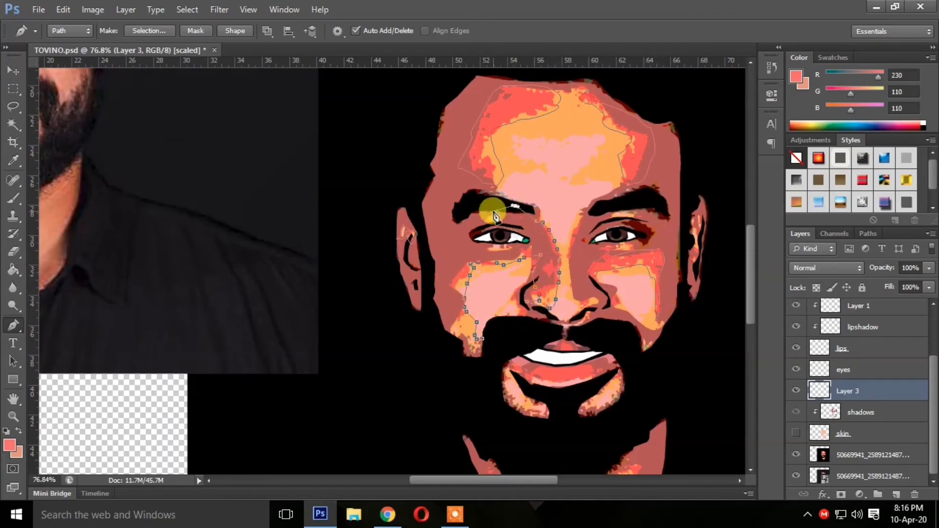
left_click(477, 213)
left_click(490, 258)
left_click(475, 253)
left_click(464, 264)
left_click(458, 280)
left_click(452, 283)
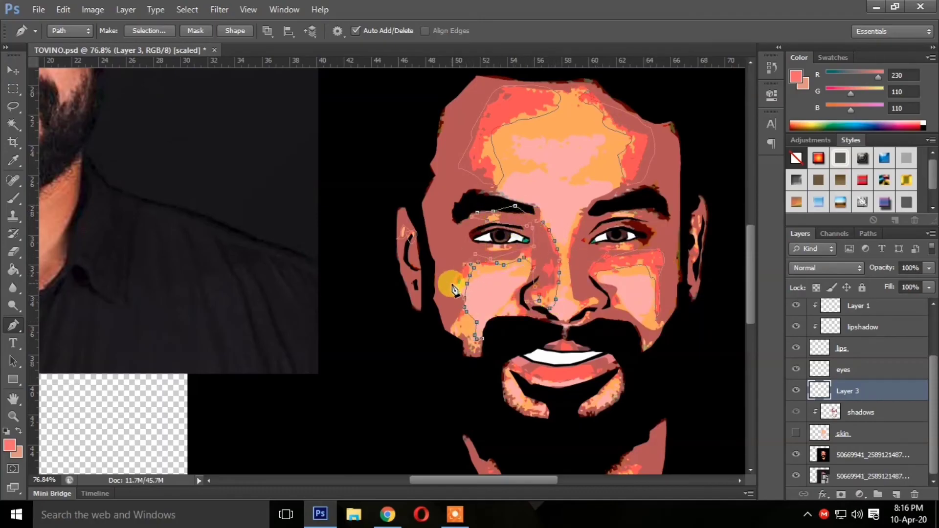
left_click(459, 299)
left_click(459, 312)
left_click(457, 321)
left_click(484, 345)
Step: Trace closed pen paths around the shading in the right-hand ear and the right-hand skin patch on the chin
scroll(634, 247, "down", 1)
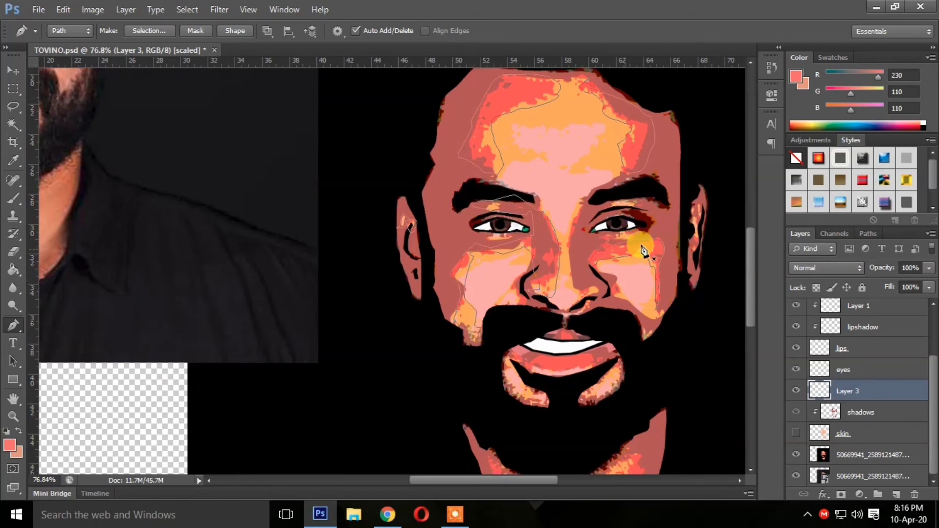
left_click(690, 220)
scroll(636, 294, "down", 4)
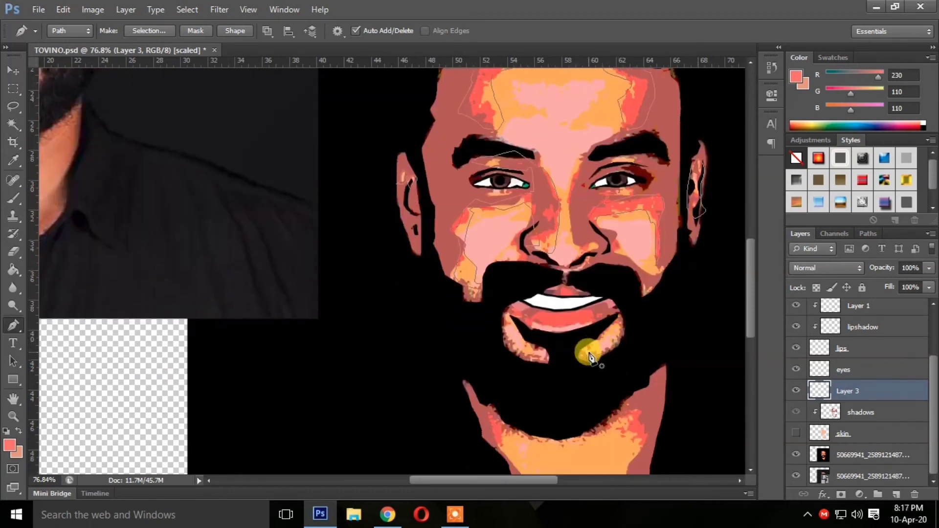
left_click(589, 352)
left_click(581, 347)
left_click(594, 338)
left_click(605, 329)
left_click(612, 325)
left_click(620, 316)
left_click(625, 332)
left_click(625, 341)
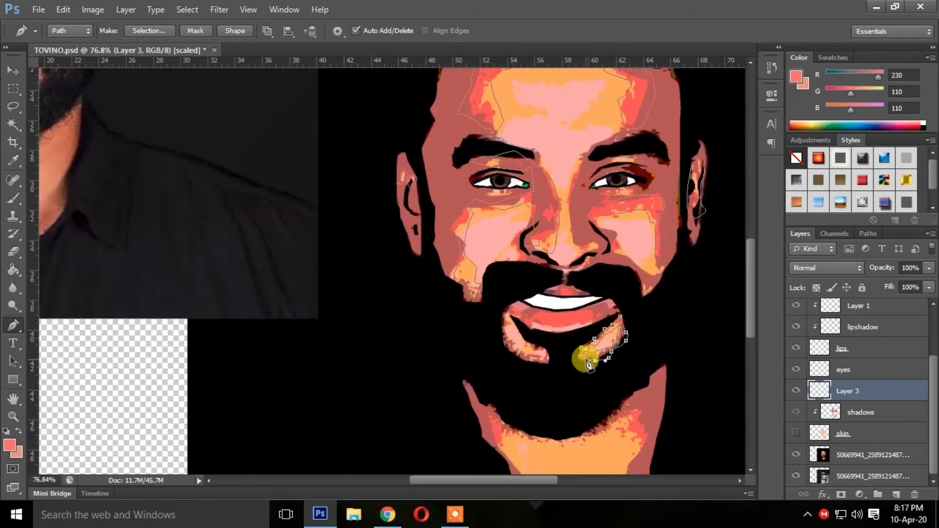
left_click(576, 357)
left_click(586, 353)
Step: Trace pen paths around the left-hand skin patch on the chin and along the underside of the lower lip
left_click(515, 321)
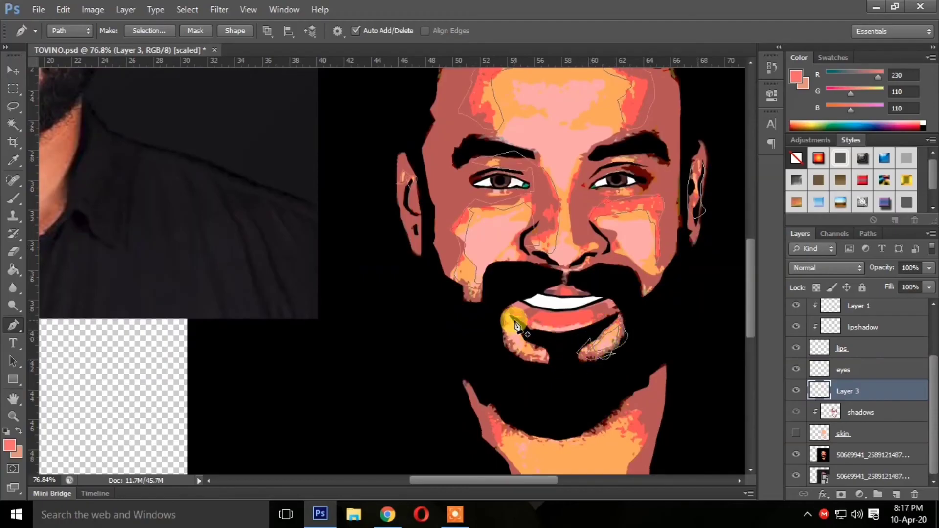
left_click(529, 343)
left_click(553, 349)
left_click(554, 366)
left_click(532, 367)
left_click(507, 352)
left_click(503, 342)
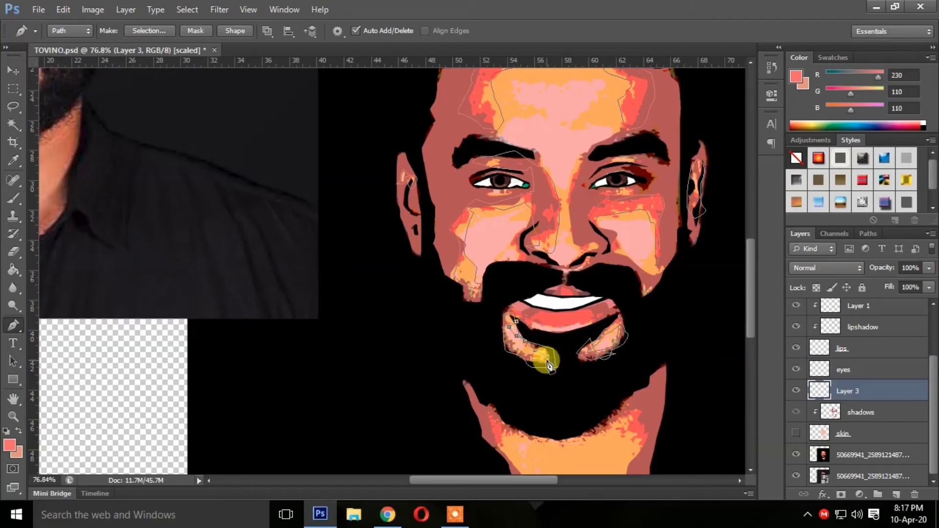
left_click(510, 332)
left_click(547, 326)
left_click(557, 327)
left_click(585, 326)
left_click(516, 321)
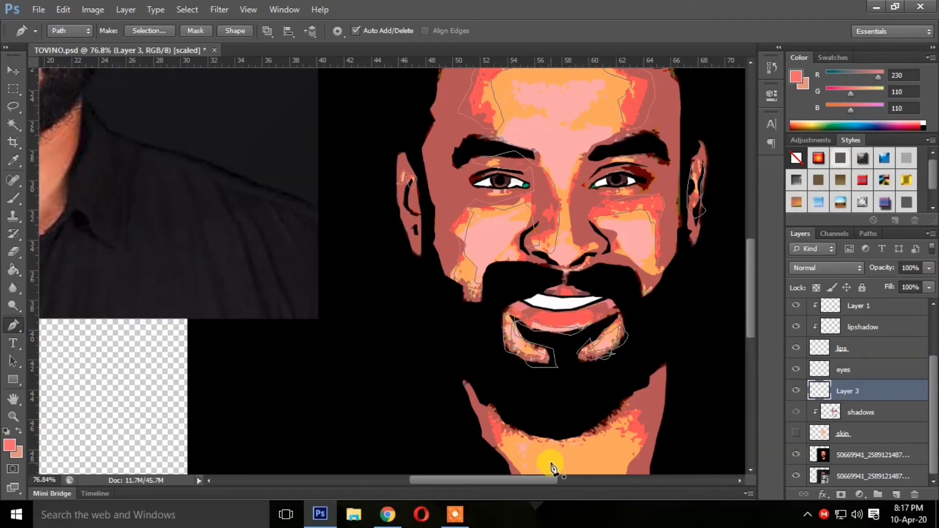
Step: Trace a closed pen path around the red mid-tone band along both sides and the lower edge of the neck
scroll(552, 466, "down", 3)
left_click(492, 387)
left_click(496, 396)
left_click(498, 406)
left_click(504, 415)
left_click(516, 435)
left_click(526, 443)
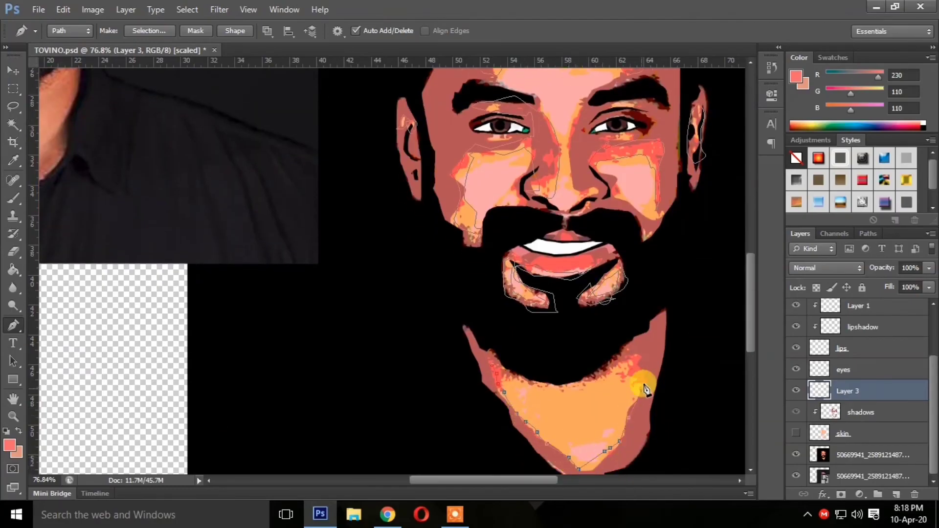
left_click(644, 379)
left_click(638, 362)
left_click(632, 354)
left_click(615, 354)
left_click(594, 361)
left_click(583, 378)
left_click(579, 382)
left_click(622, 379)
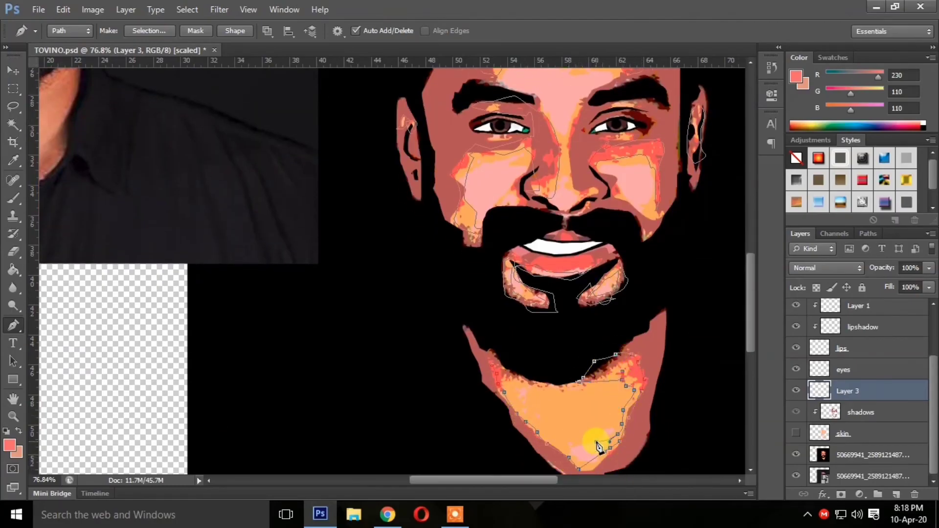
left_click(489, 356)
Step: Fill all the traced paths on Layer 3 with the foreground colour at 100% opacity
right_click(544, 398)
left_click(599, 201)
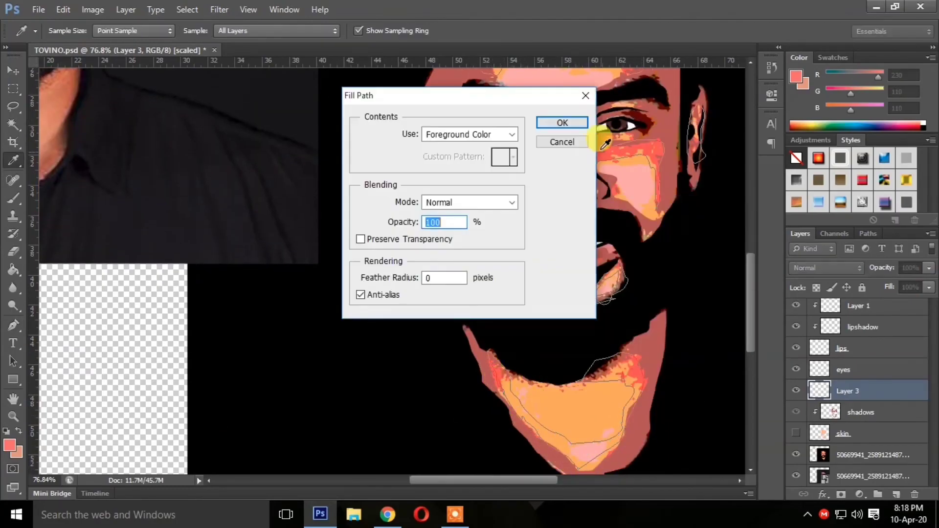
left_click(562, 122)
Step: Trace the uncovered patch at the base of the neck and fill it with the same foreground colour
scroll(592, 195, "down", 1)
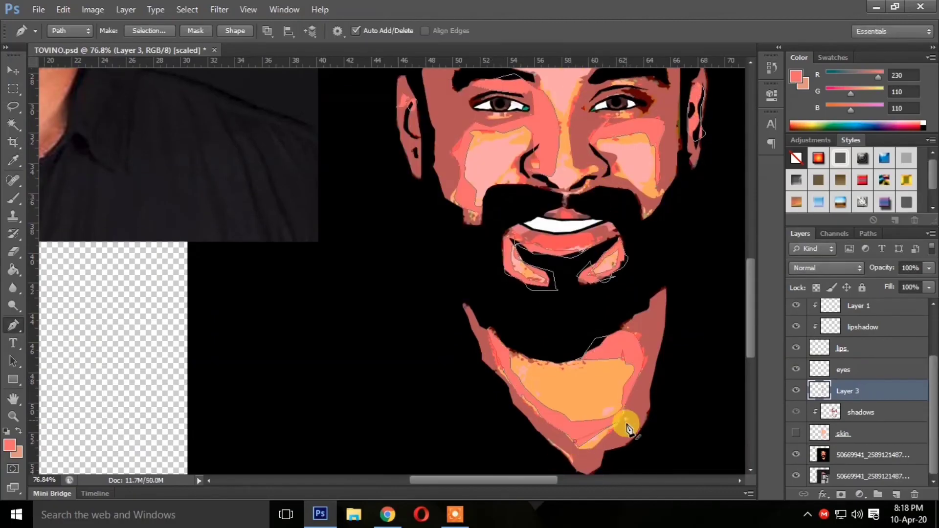
left_click(577, 440)
right_click(598, 440)
left_click(652, 243)
left_click(561, 128)
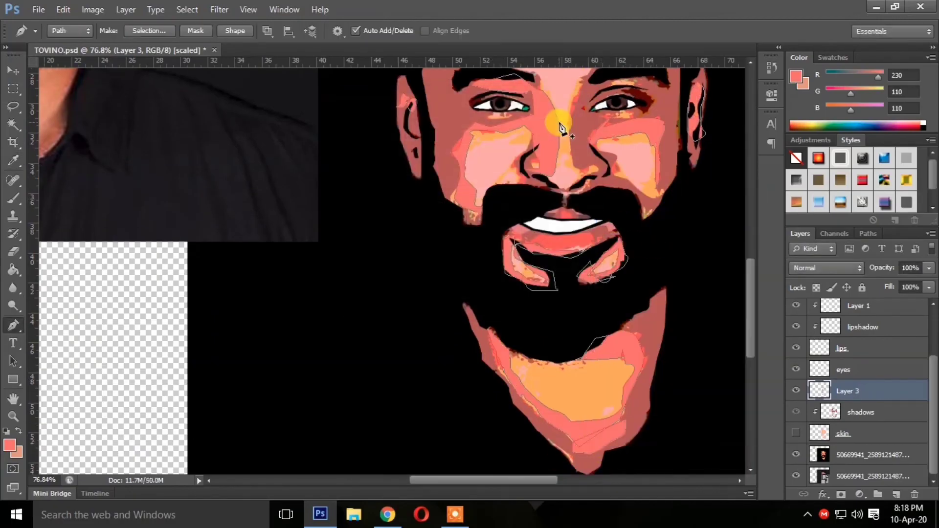
Step: Dismiss the paths, clip Layer 3 to the skin layer and make the skin layer visible
right_click(813, 393)
left_click(829, 392)
right_click(851, 391)
left_click(744, 194)
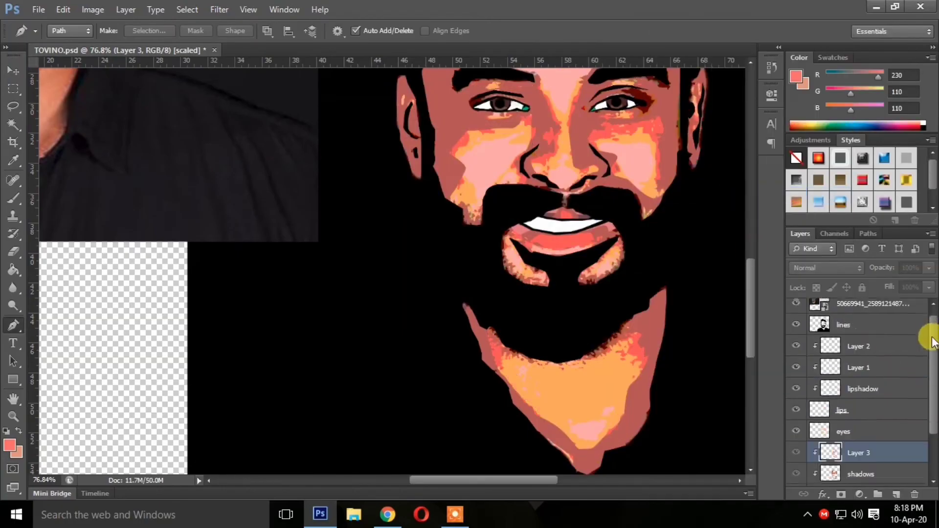
mouse_move(932, 338)
left_mouse_down()
mouse_move(932, 381)
mouse_move(932, 339)
left_mouse_up()
left_click(796, 433)
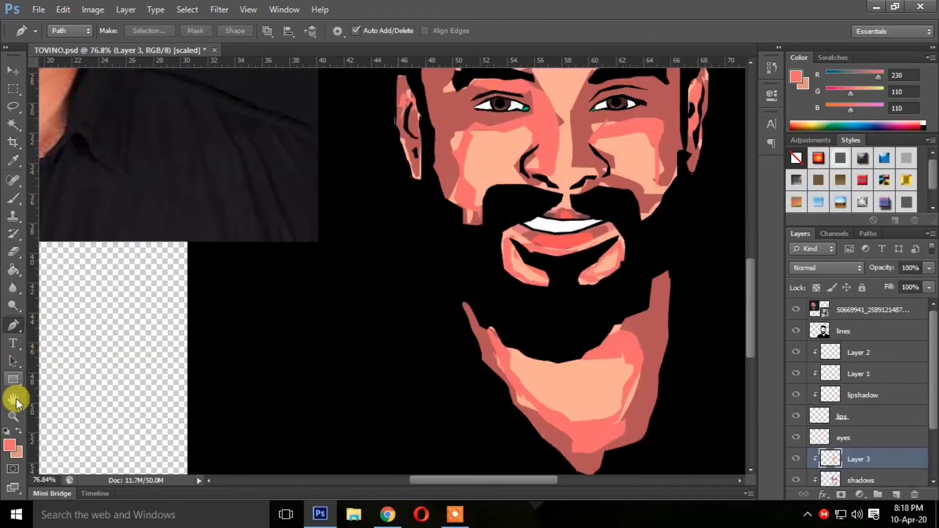
Step: Zoom out and review the whole portrait with the posterized copy hidden and shown beneath the artwork
left_click(14, 416)
left_click_drag(520, 333, 452, 334)
left_click_drag(932, 407, 932, 441)
left_click(796, 471)
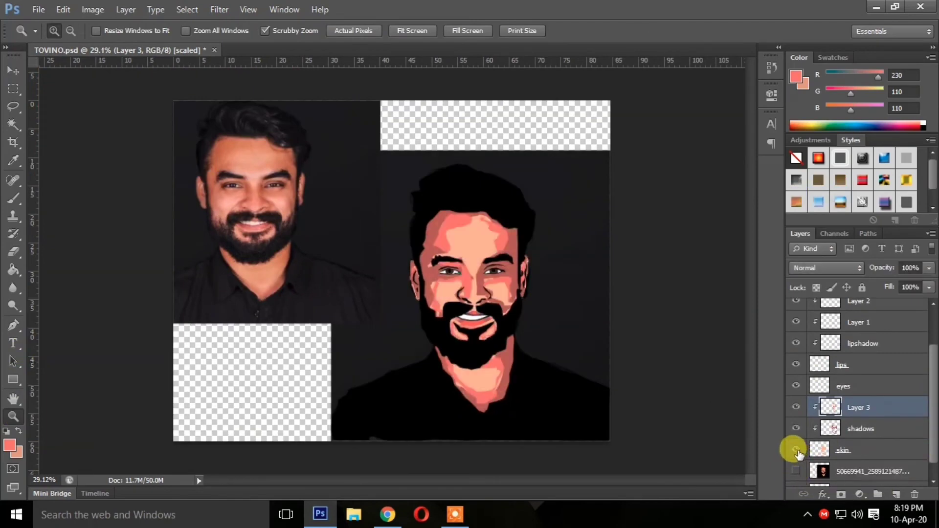
left_click(796, 471)
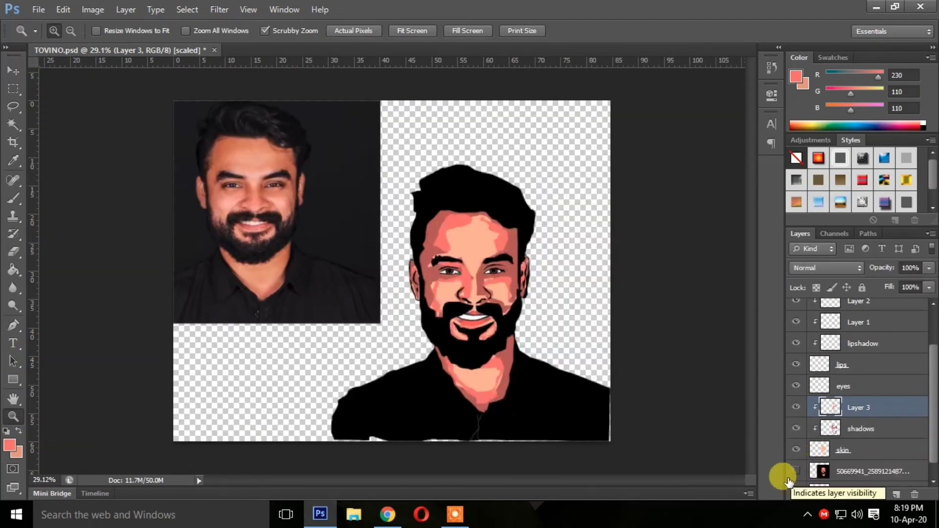
left_click(791, 476)
left_click(793, 474)
left_click(794, 469)
Step: Compare the face with the skin, shadows and Layer 3 layers toggled off and back on
left_click(797, 448)
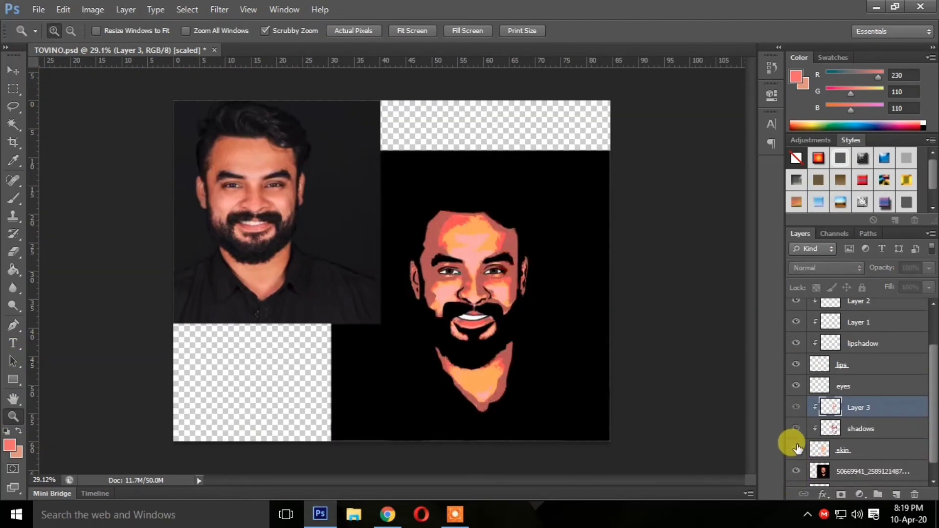
left_click(795, 446)
left_click(793, 447)
left_click(796, 407)
left_click(796, 447)
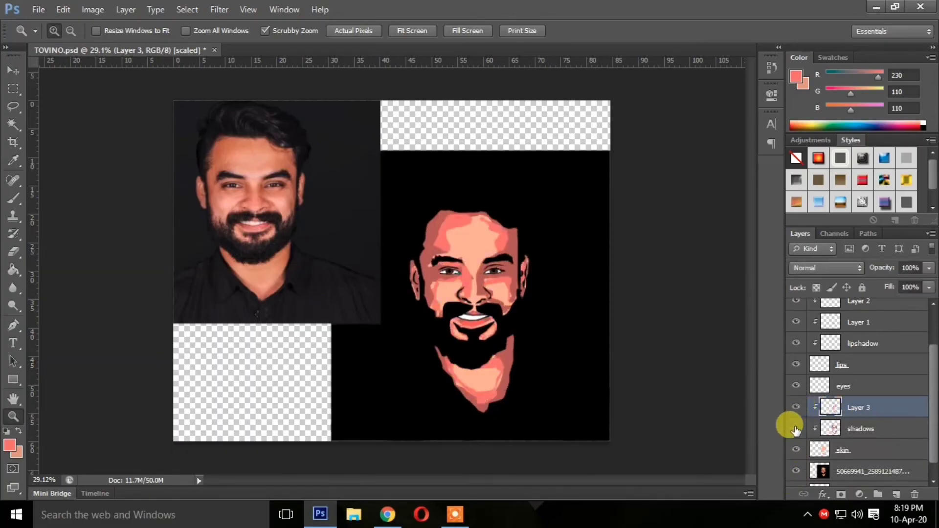
left_click(794, 428)
left_click(795, 409)
left_click(795, 429)
left_click(795, 407)
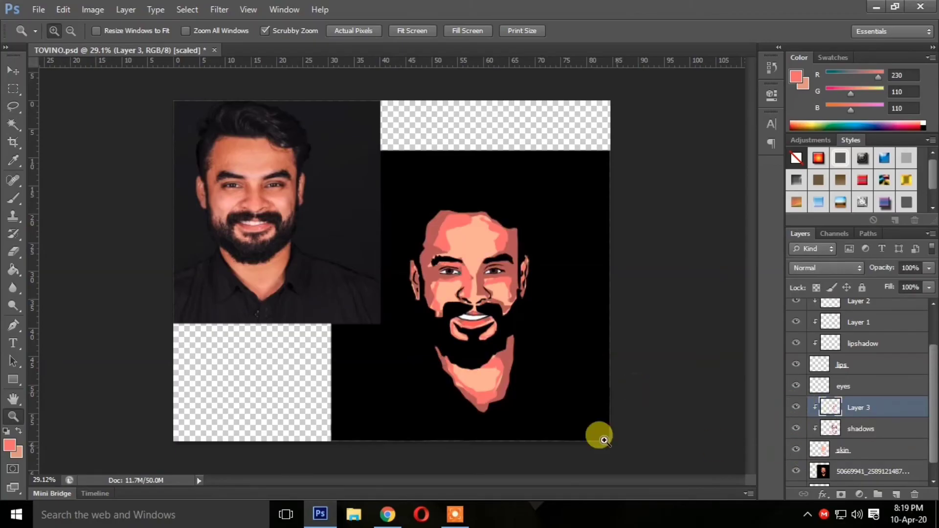
Step: Brush the light red over gaps on the left-hand ear, cheeks, inner brow, upper forehead and neck of Layer 3, using size 19
left_click_drag(521, 336, 507, 318)
key("b")
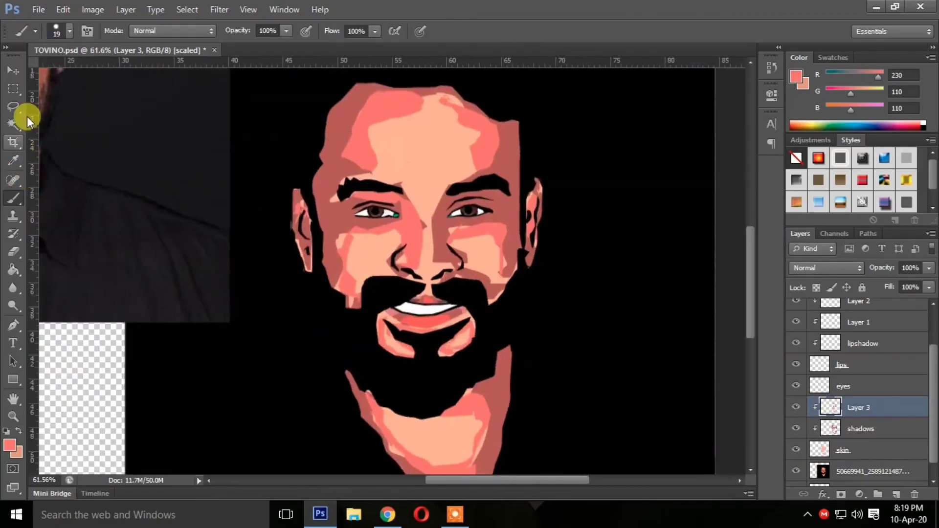
left_click_drag(308, 261, 321, 251)
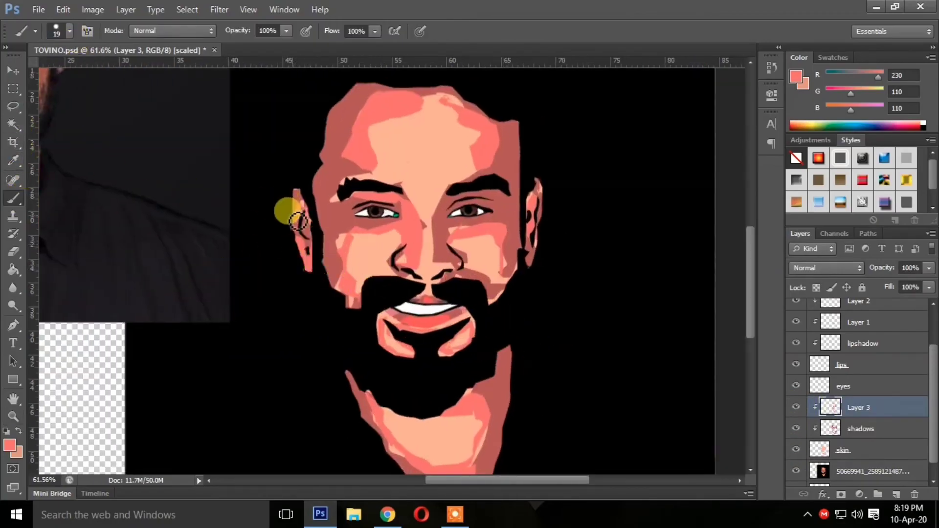
mouse_move(346, 293)
left_mouse_down()
mouse_move(354, 300)
mouse_move(346, 237)
left_mouse_up()
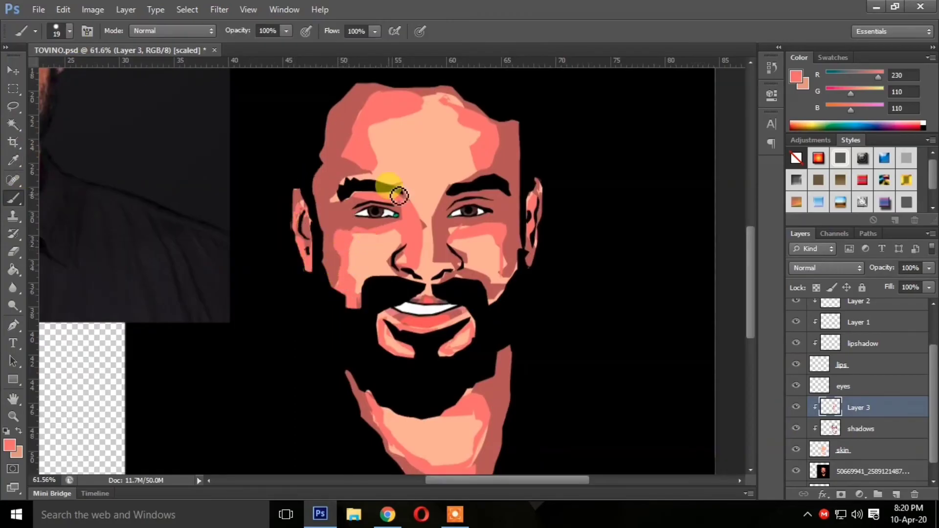
left_click_drag(399, 196, 429, 100)
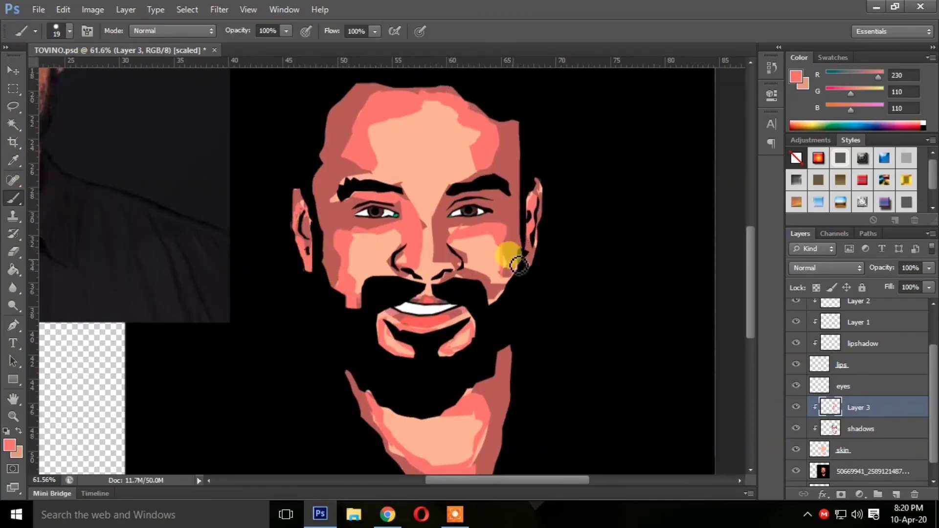
mouse_move(512, 261)
left_mouse_down()
mouse_move(470, 233)
mouse_move(404, 269)
mouse_move(452, 317)
mouse_move(472, 358)
mouse_move(447, 362)
mouse_move(466, 361)
mouse_move(486, 335)
mouse_move(401, 364)
mouse_move(556, 367)
mouse_move(392, 395)
mouse_move(410, 407)
mouse_move(379, 345)
mouse_move(468, 347)
mouse_move(491, 370)
left_mouse_up()
scroll(497, 366, "down", 2)
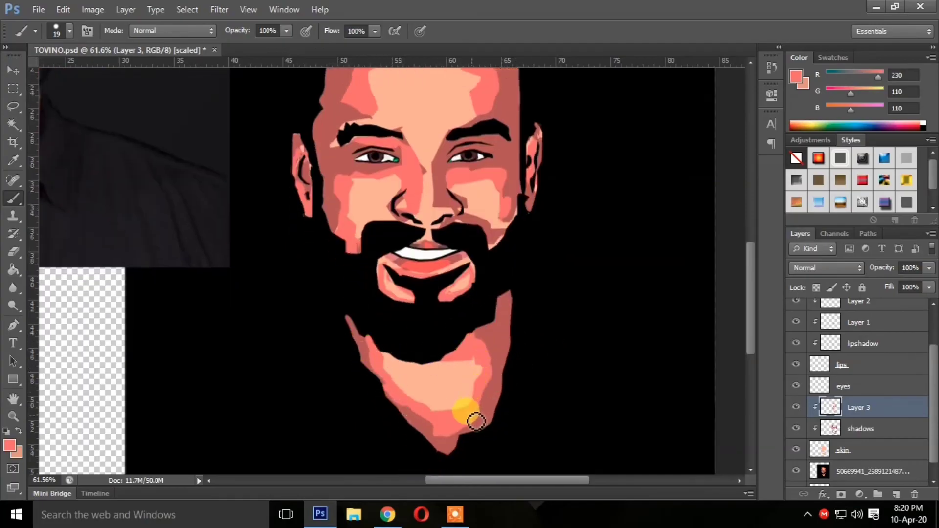
Step: Examine the retouched shading across the face and neck for remaining gaps
scroll(530, 269, "up", 2)
scroll(432, 182, "up", 1)
scroll(462, 179, "down", 2)
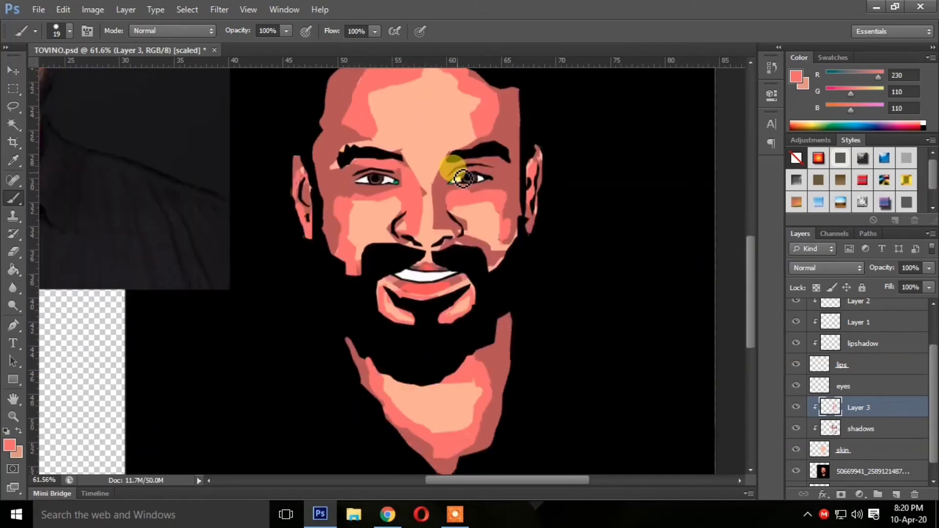
scroll(463, 178, "down", 5)
scroll(456, 176, "up", 2)
scroll(792, 446, "up", 2)
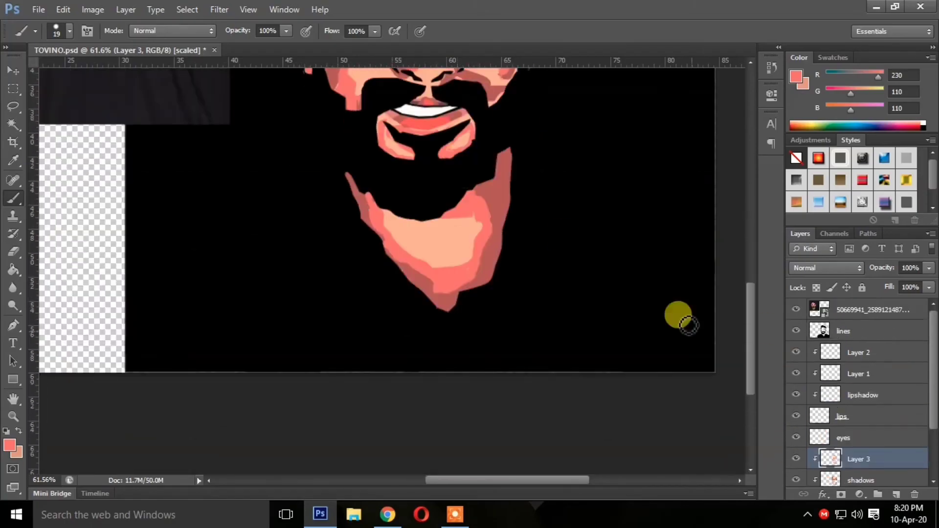
scroll(678, 315, "up", 5)
scroll(856, 356, "down", 1)
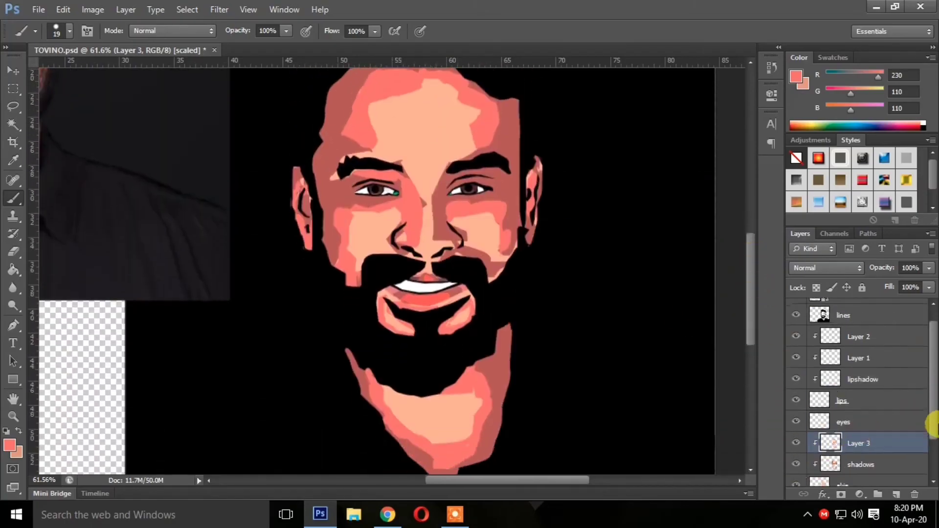
Step: Hide the skin layer and trace a closed pen path around the pink patch at the base of the neck
scroll(932, 424, "down", 2)
left_click(795, 439)
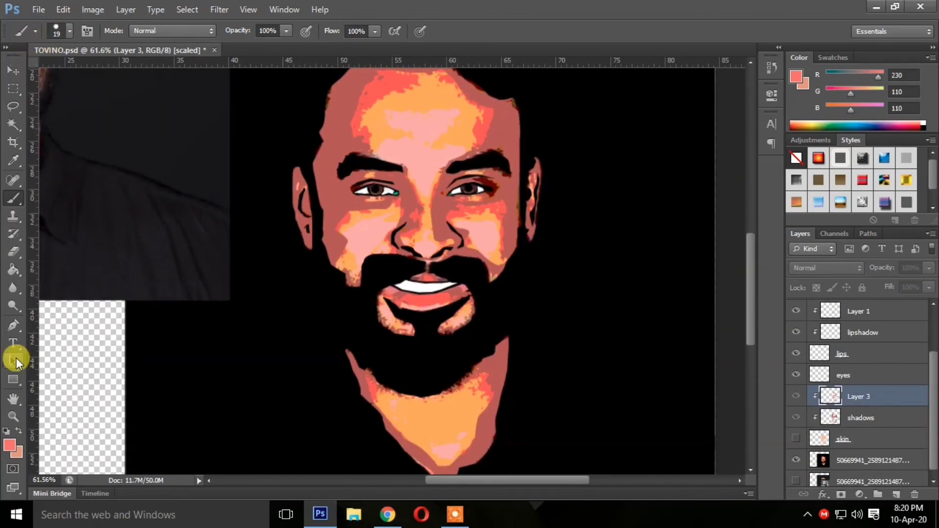
left_click(13, 325)
left_click(426, 444)
left_click(449, 441)
left_click(462, 428)
left_click(460, 448)
left_click(451, 463)
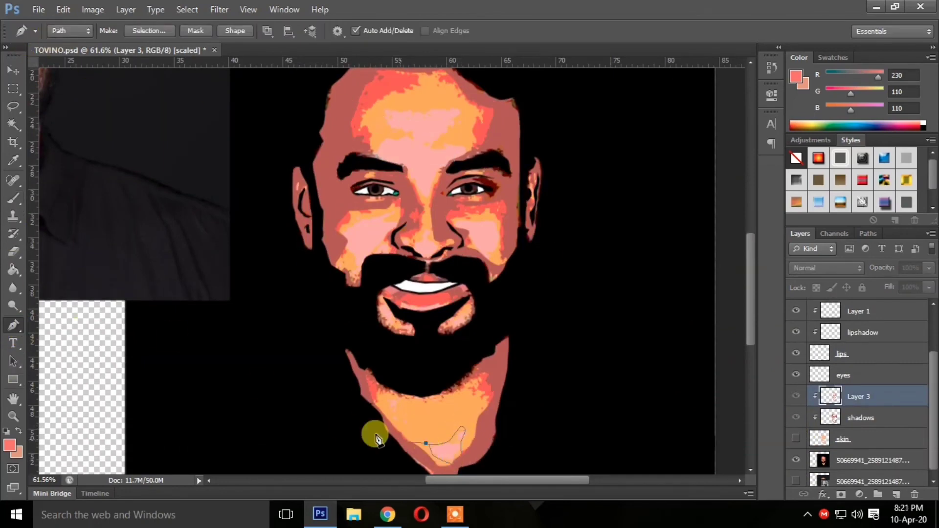
left_click(427, 445)
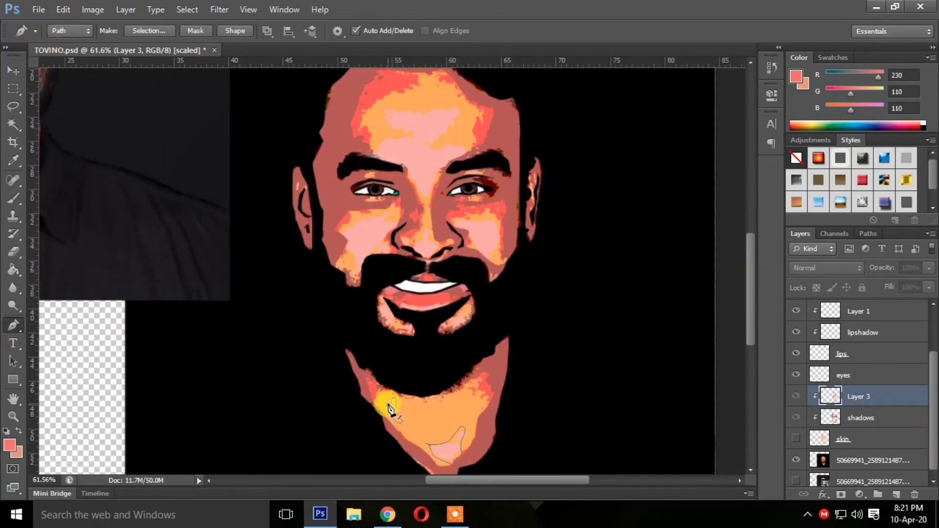
Step: Trace closed pen paths around the pink highlights on the neck's left-hand side, the forehead and the right-hand cheek
scroll(352, 203, "up", 1)
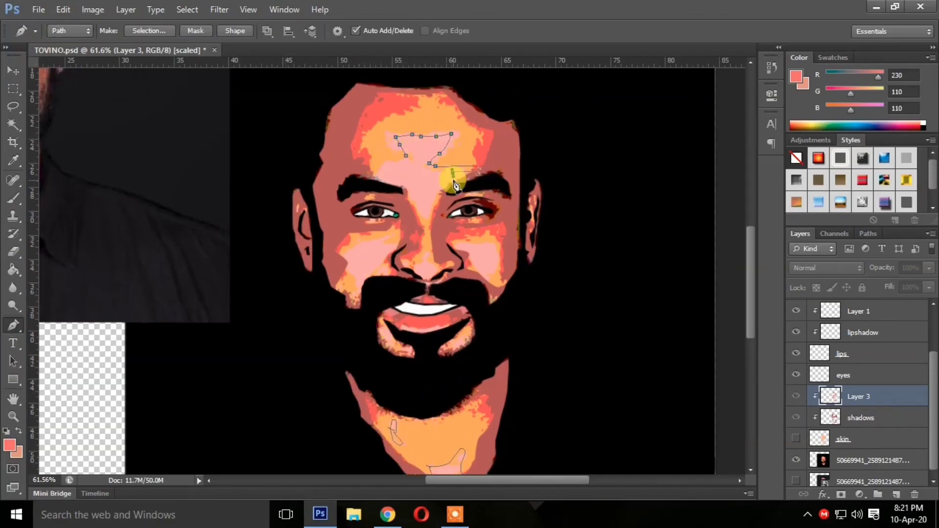
left_click(451, 242)
left_click(479, 239)
left_click(500, 279)
left_click(485, 278)
left_click(482, 267)
left_click(471, 266)
left_click(453, 243)
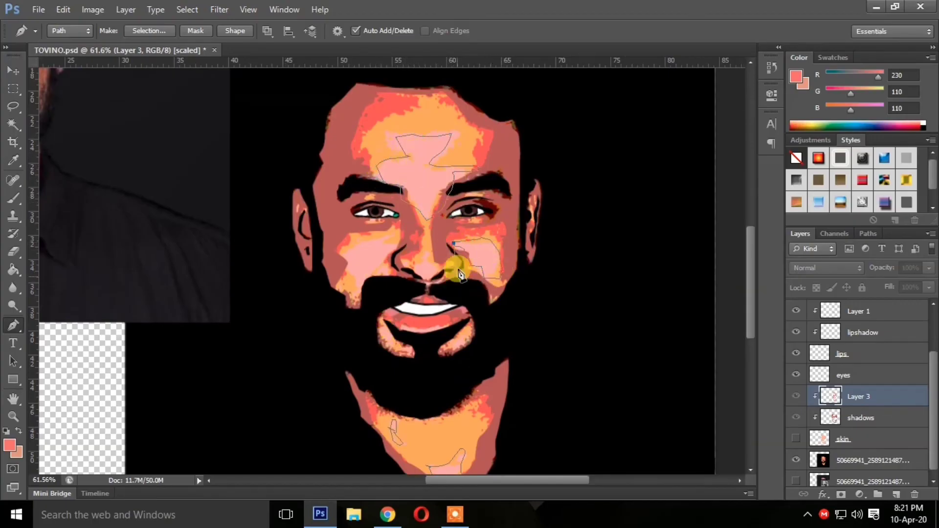
Step: Trace closed pen paths around the highlights on the nose tip, the left-hand cheek, both chin patches and below the lower lip
left_click(407, 259)
left_click(416, 260)
left_click(420, 250)
left_click(434, 255)
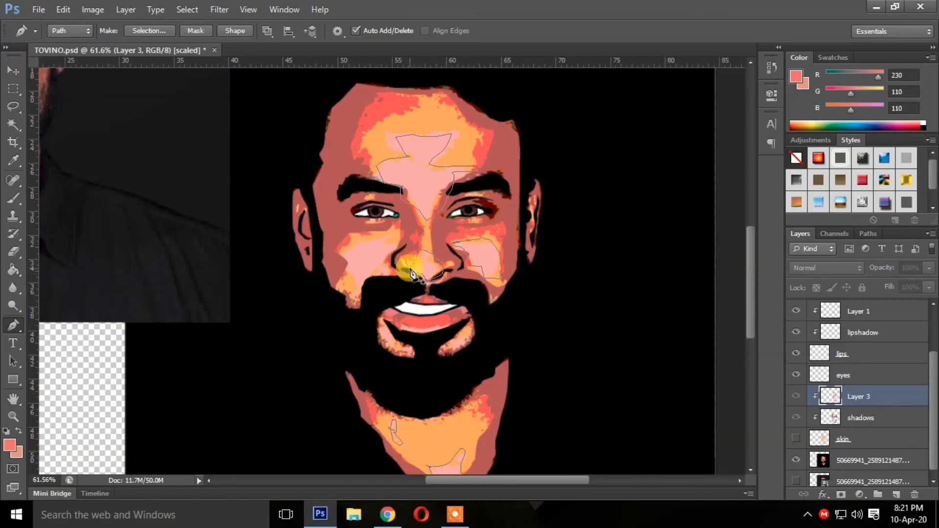
left_click(350, 250)
left_click(352, 296)
left_click(350, 251)
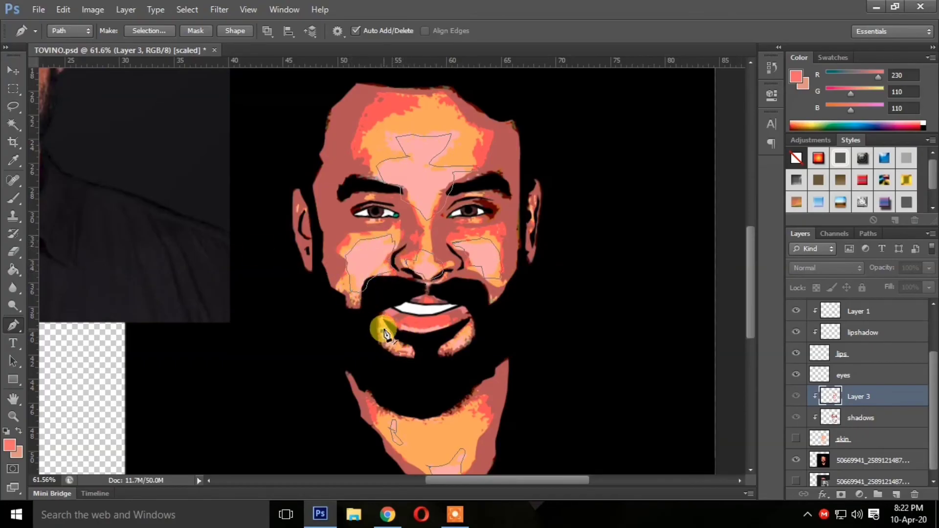
left_click(453, 348)
left_click(402, 327)
left_click(427, 327)
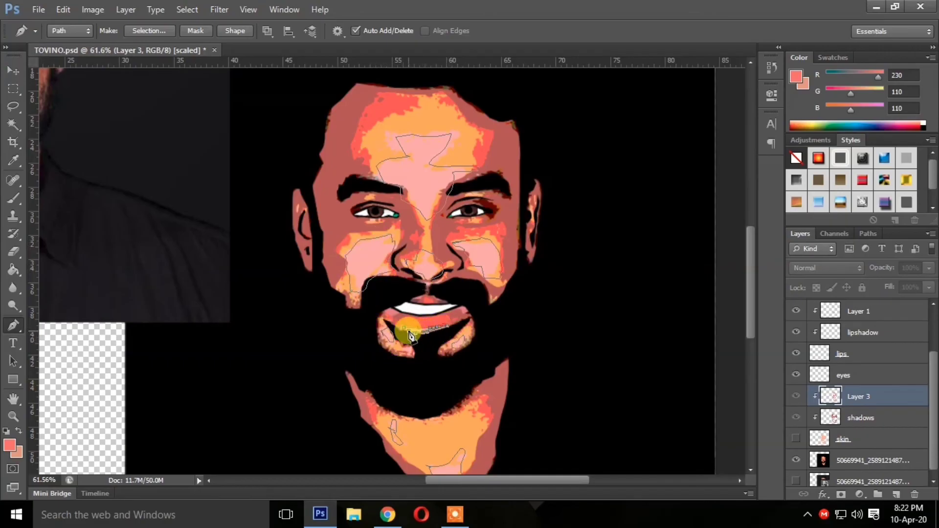
Step: Fill the highlight paths on Layer 3 with light pink (R 255, G 200, B 200) and show the skin layer again
left_click(9, 445)
left_click_drag(703, 192, 652, 162)
key("Return")
right_click(496, 221)
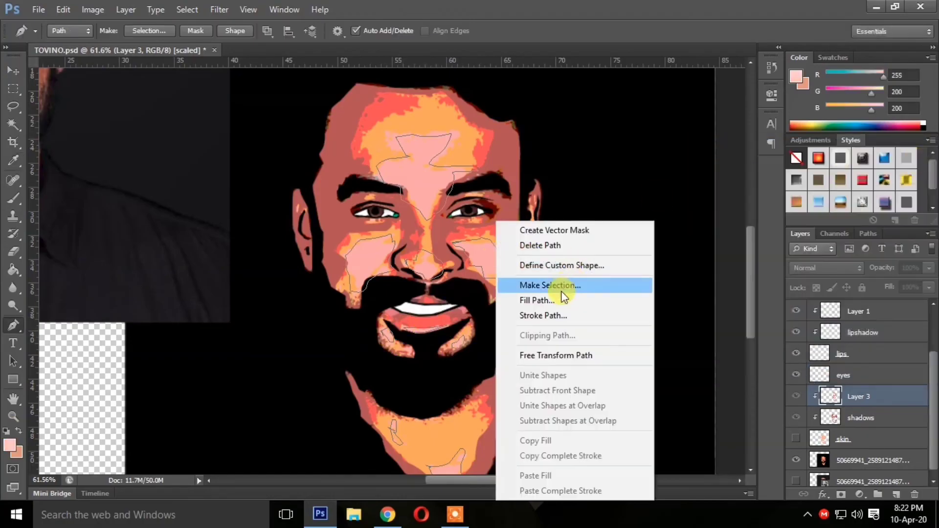
left_click(562, 300)
left_click(562, 122)
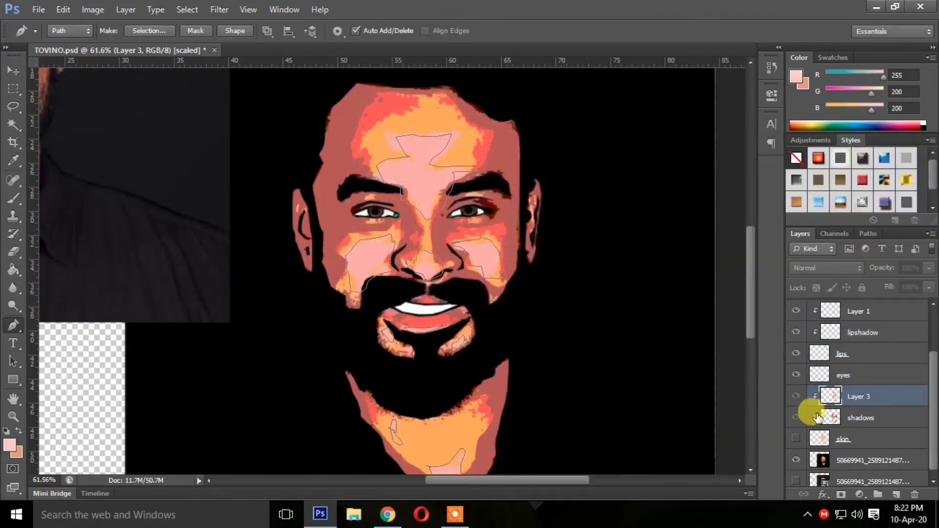
left_click(795, 438)
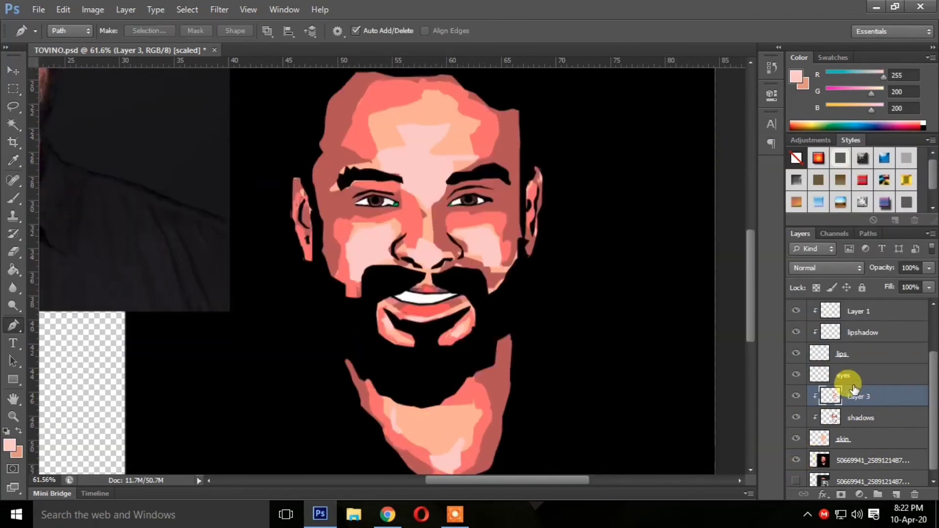
Step: Hide the posterized and photo copies below the skin layer to view the whole portrait on transparency
scroll(855, 401, "down", 1)
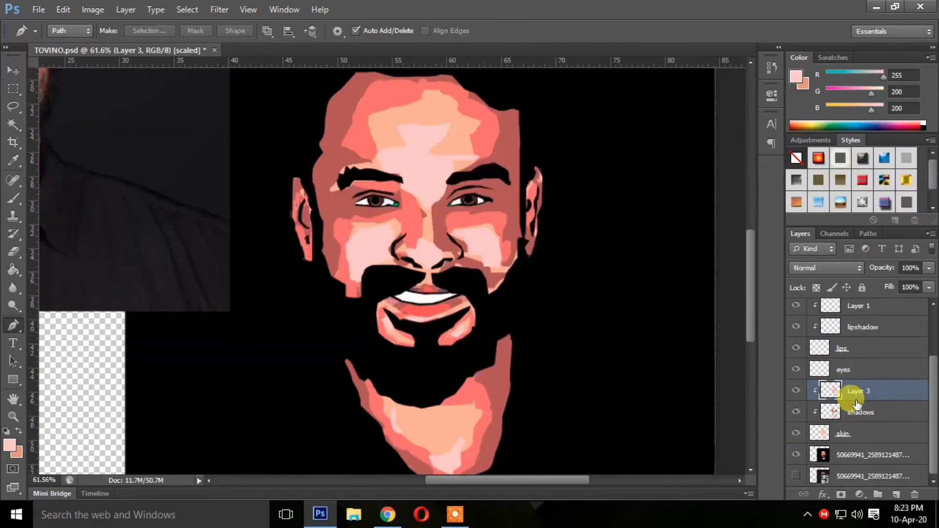
right_click(374, 291)
left_click(12, 419)
left_click_drag(263, 373, 196, 386)
left_click(148, 390)
left_click(14, 417)
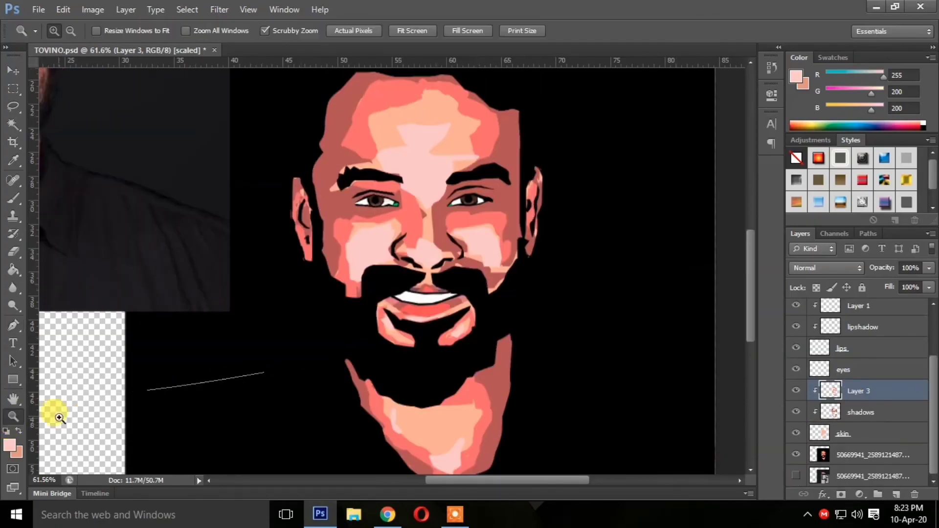
left_click_drag(425, 362, 373, 374)
left_click(795, 475)
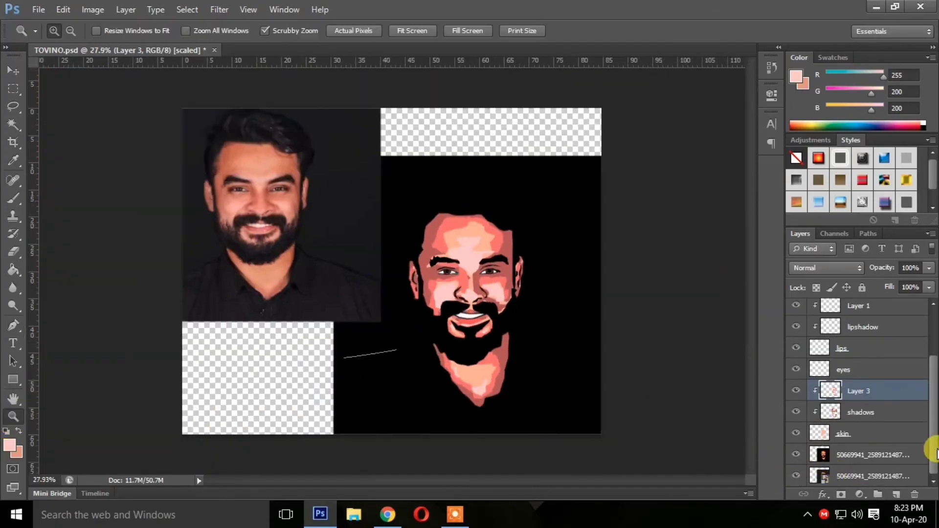
left_click(796, 455)
left_click(796, 475)
key("ctrl+plus")
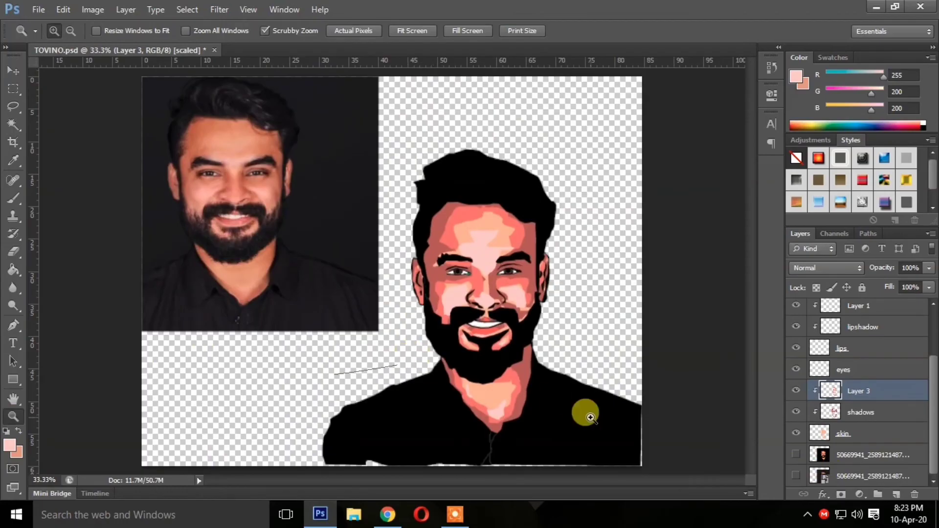
Step: Hide the skin layer, compare the mouth area with the posterized copy on and off, and show the bottom photo copy
mouse_move(503, 357)
left_mouse_down()
mouse_move(540, 345)
mouse_move(499, 351)
left_mouse_up()
left_click_drag(447, 318, 719, 435)
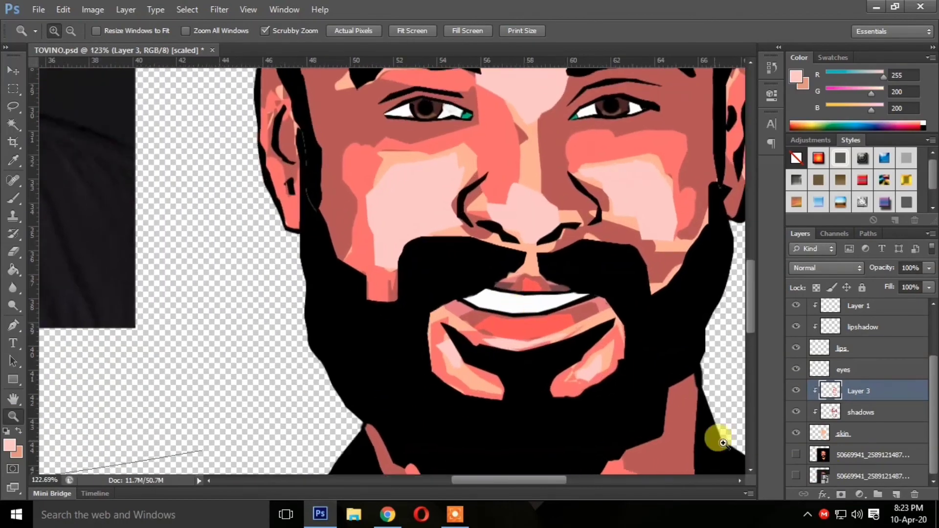
left_click(796, 434)
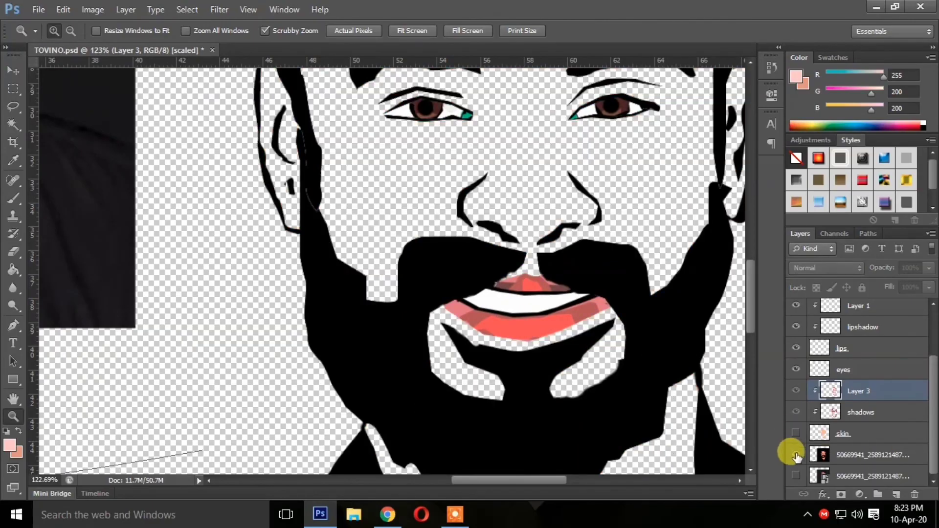
left_click(795, 455)
left_click(795, 455)
left_click(795, 455)
left_click(795, 455)
left_click(795, 455)
left_click(795, 455)
left_click(795, 476)
scroll(788, 436, "up", 2)
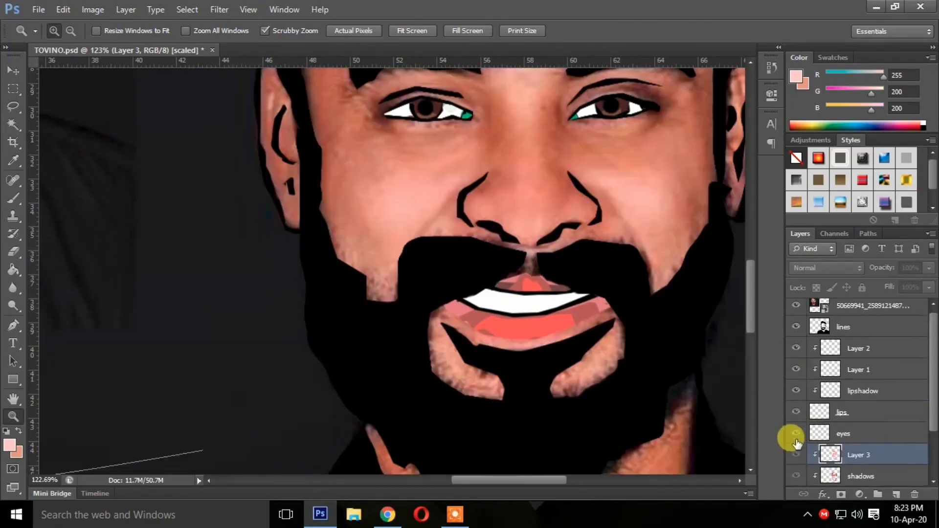
scroll(784, 398, "down", 2)
left_click(845, 456)
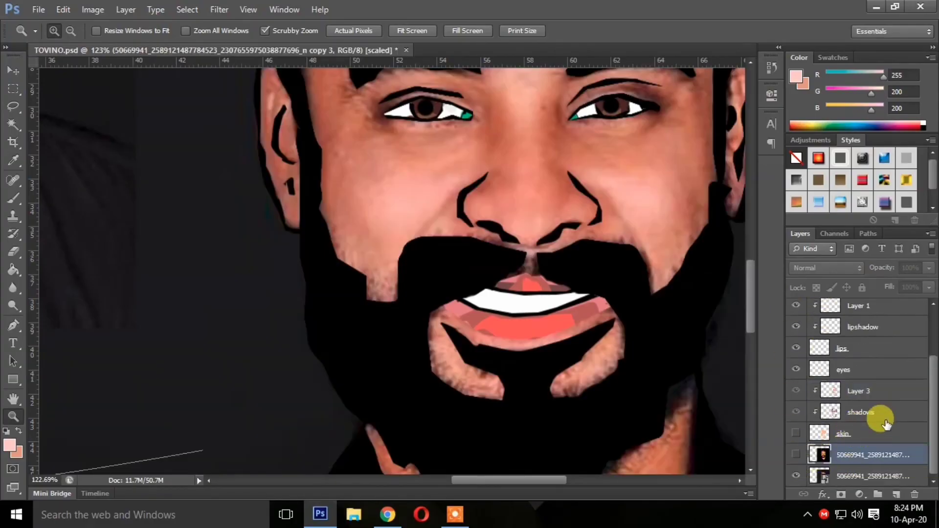
Step: Hide the eyes, Layer 3, shadows and skin layers to expose the photo's teeth inside the mouth outline
left_click(795, 434)
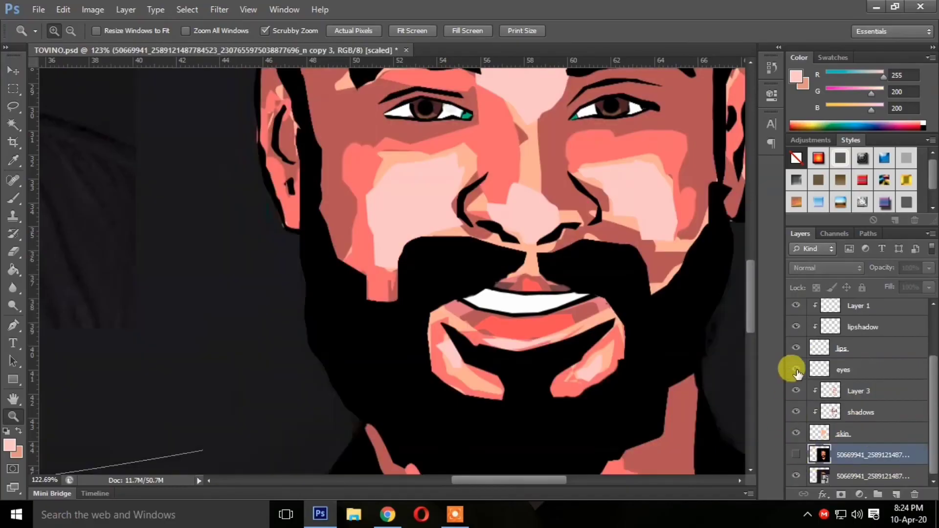
scroll(805, 323, "up", 2)
left_click(796, 413)
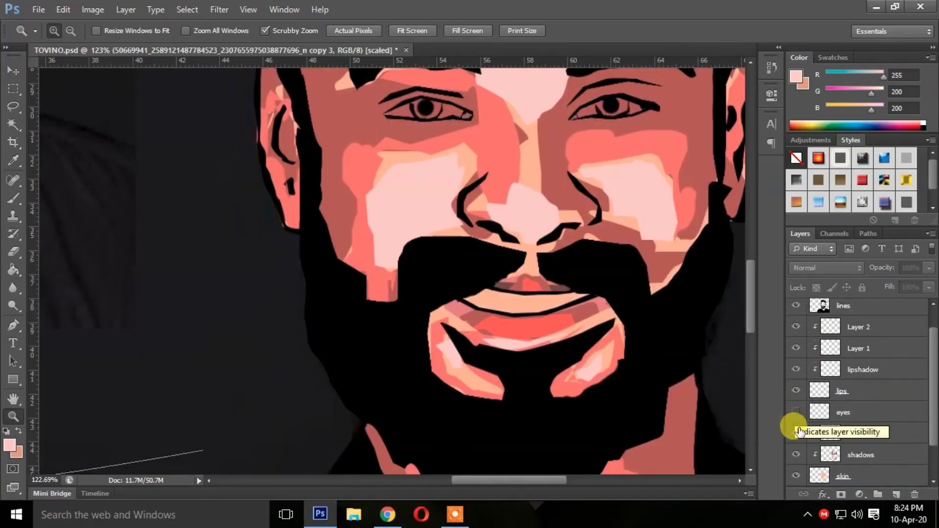
left_click(795, 434)
left_click(796, 454)
left_click(796, 475)
scroll(807, 455, "down", 2)
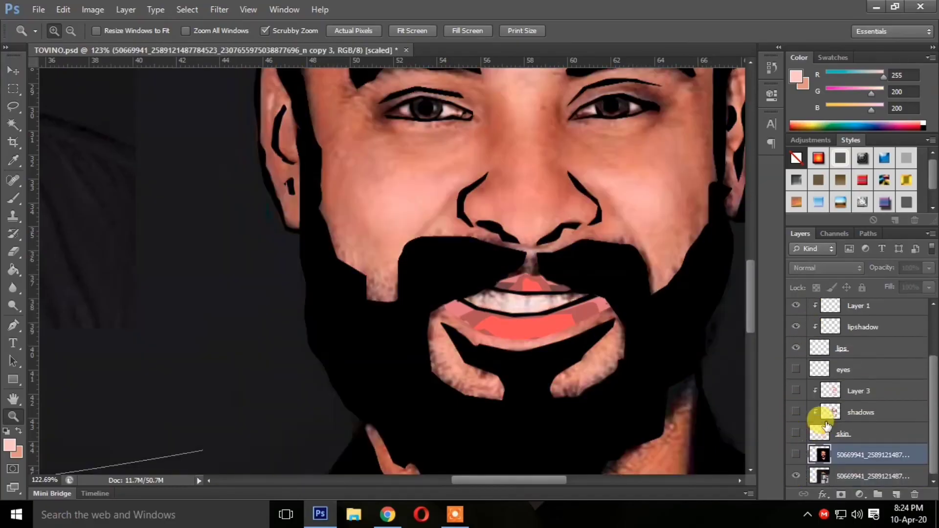
left_click_drag(541, 287, 592, 295)
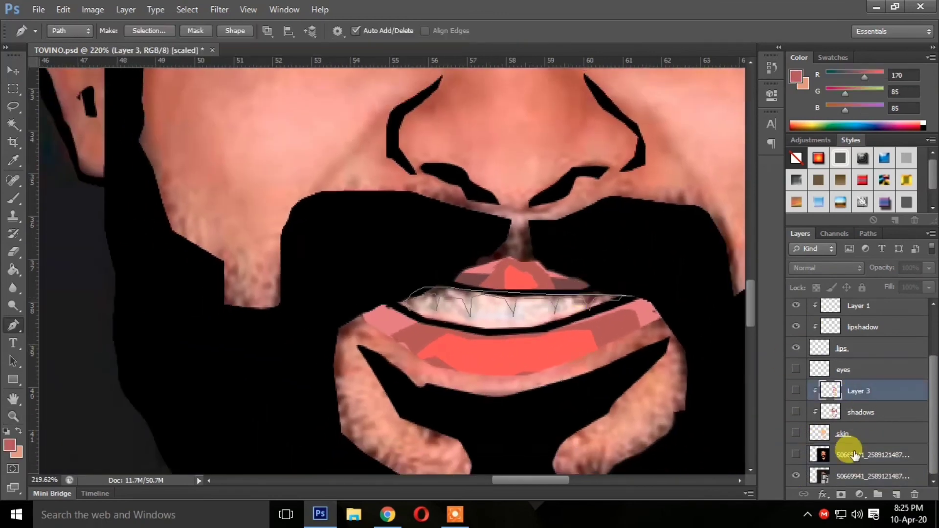
Step: Add a new layer directly above Layer 2 and below the lines layer
left_click(831, 367)
left_click(855, 348)
left_click(874, 328)
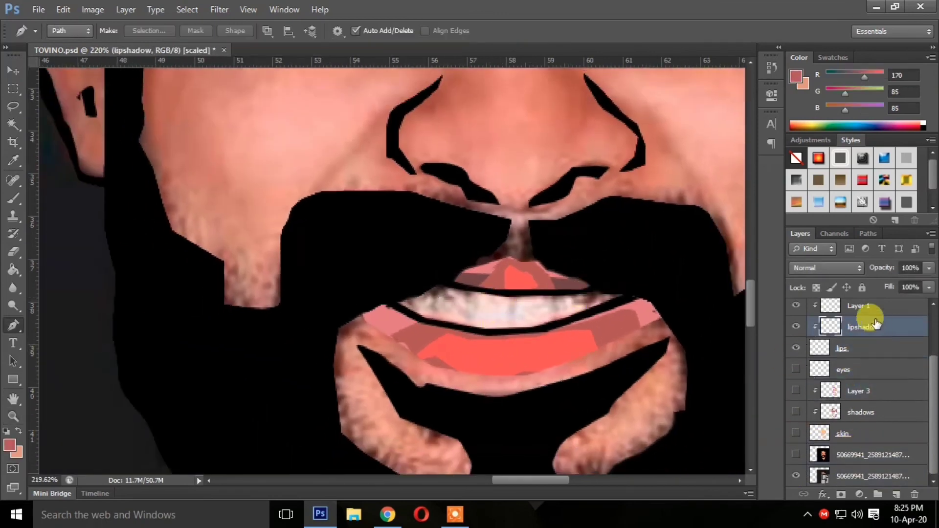
left_click(890, 309)
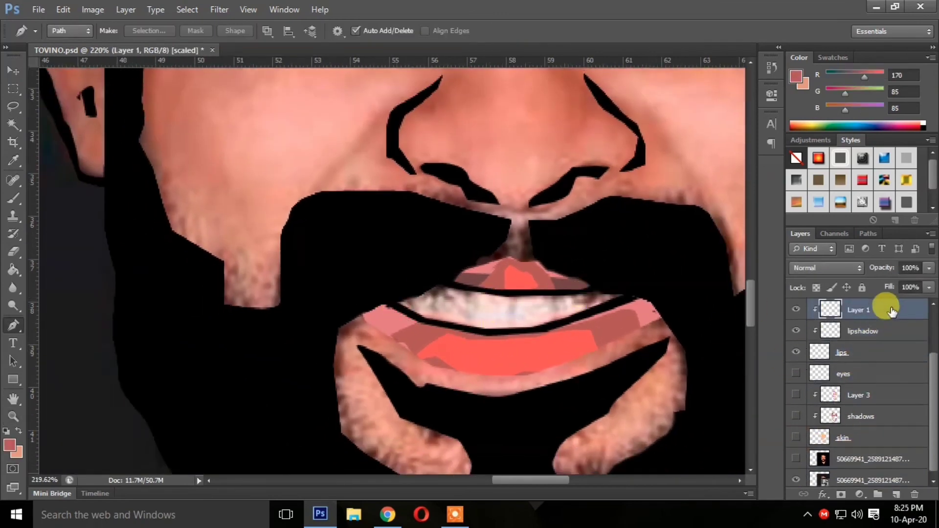
scroll(886, 318, "up", 3)
left_click(878, 332)
left_click(878, 348)
left_click(894, 494)
Step: Trace a closed pen path along the gums, dipping into the gaps between the upper teeth
left_click(398, 304)
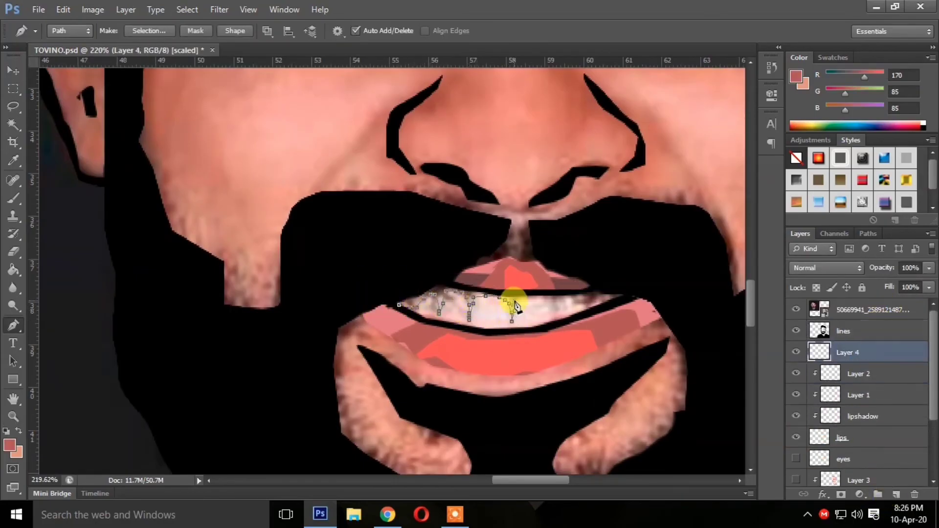
left_click(626, 298)
left_click(627, 293)
left_click(595, 291)
left_click(565, 296)
left_click(494, 294)
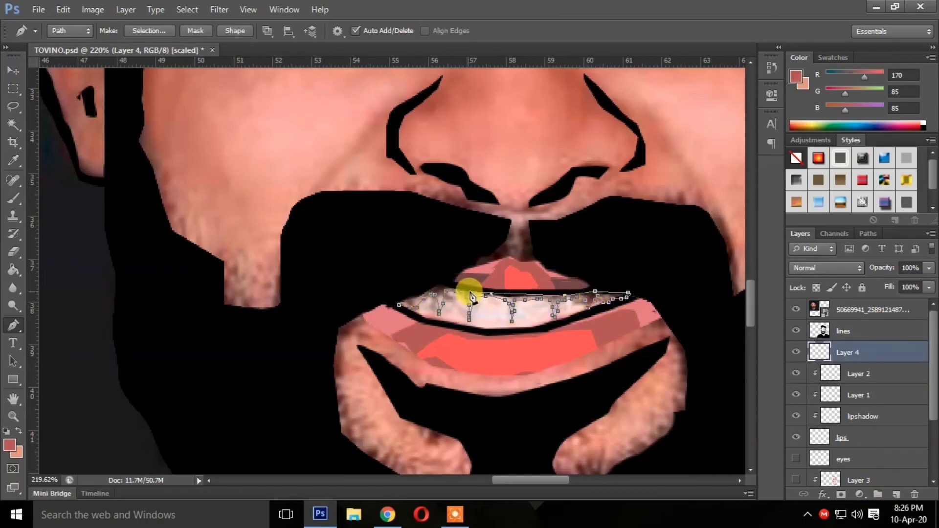
left_click(469, 291)
left_click(398, 305)
Step: Fill the gum path on Layer 4 with dark red (R 170, G 85, B 85) and try clipping Layer 4 to the lips layer
right_click(376, 302)
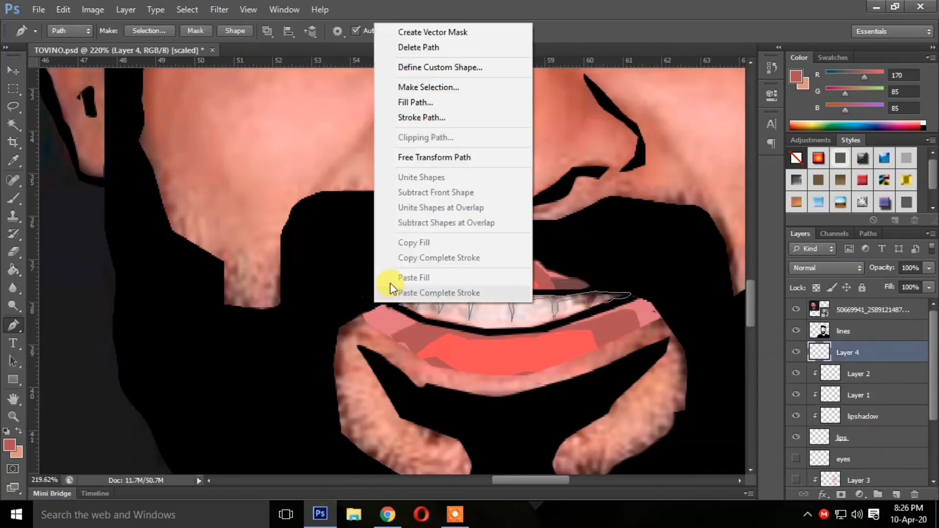
left_click(565, 126)
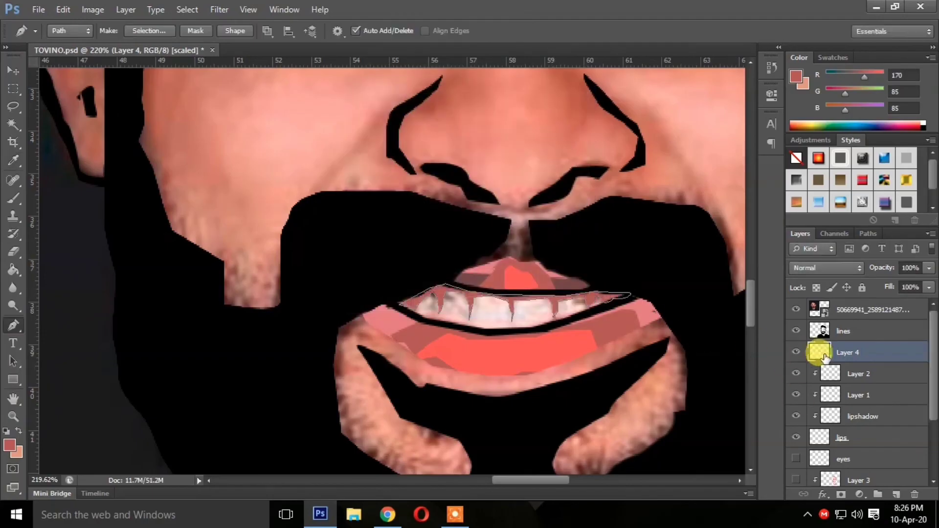
right_click(828, 354)
right_click(861, 352)
left_click(781, 200)
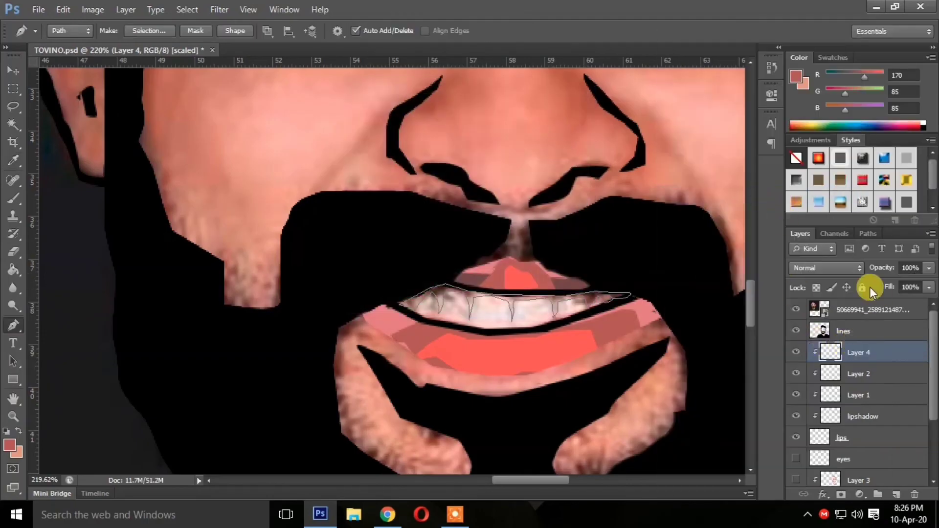
Step: Show the eyes, Layer 3, shadows and skin layers again, and hide the posterized and photo copies
scroll(832, 352, "down", 4)
left_click_drag(796, 454, 793, 371)
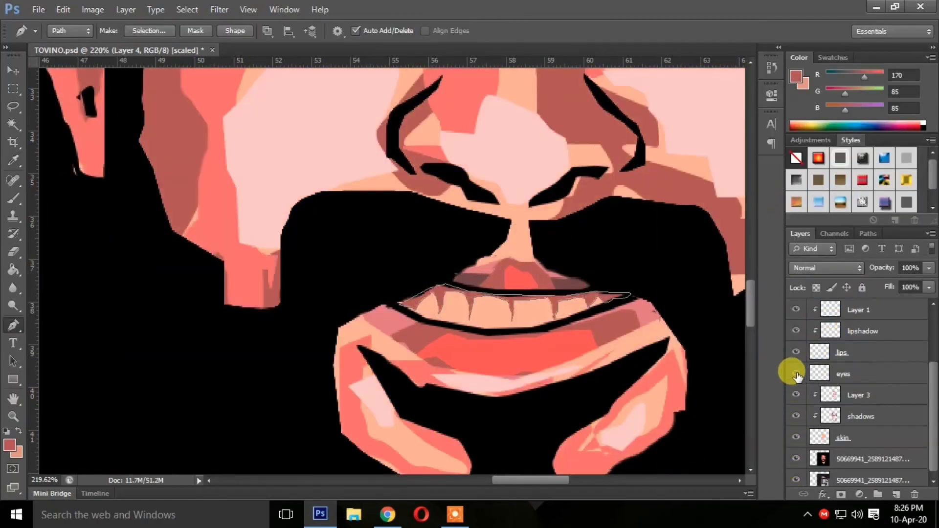
left_click(14, 304)
left_click(13, 416)
left_click_drag(596, 275, 482, 302)
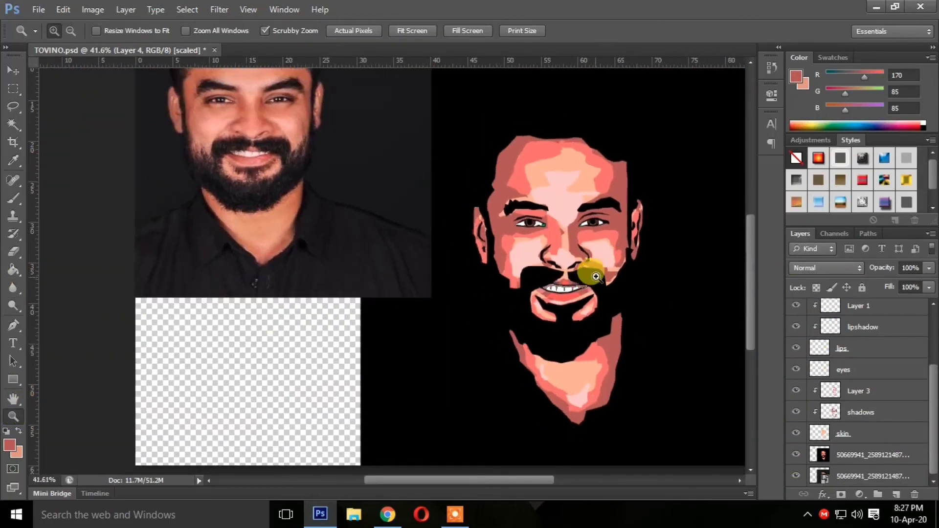
left_click_drag(795, 454, 791, 475)
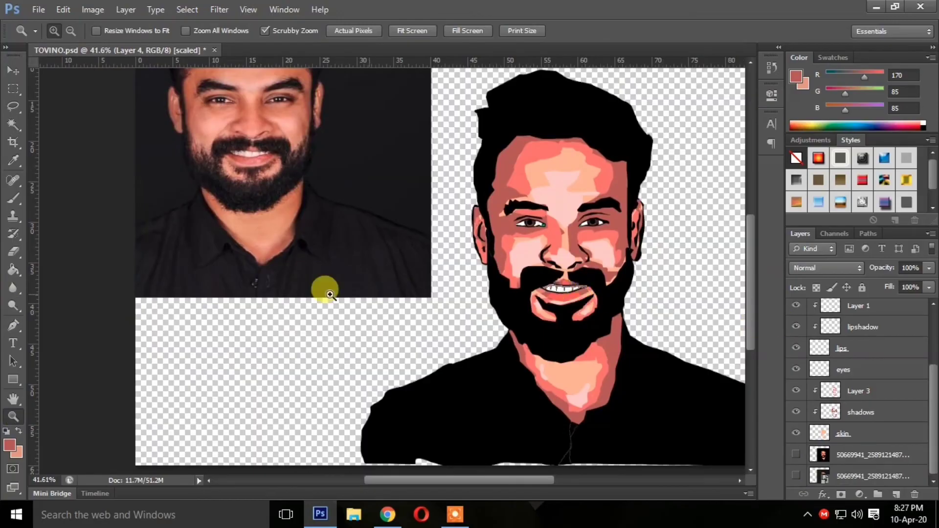
Step: Lower the opacity of Layer 3 to 64%
left_click(14, 325)
scroll(186, 337, "up", 1)
scroll(186, 338, "up", 2)
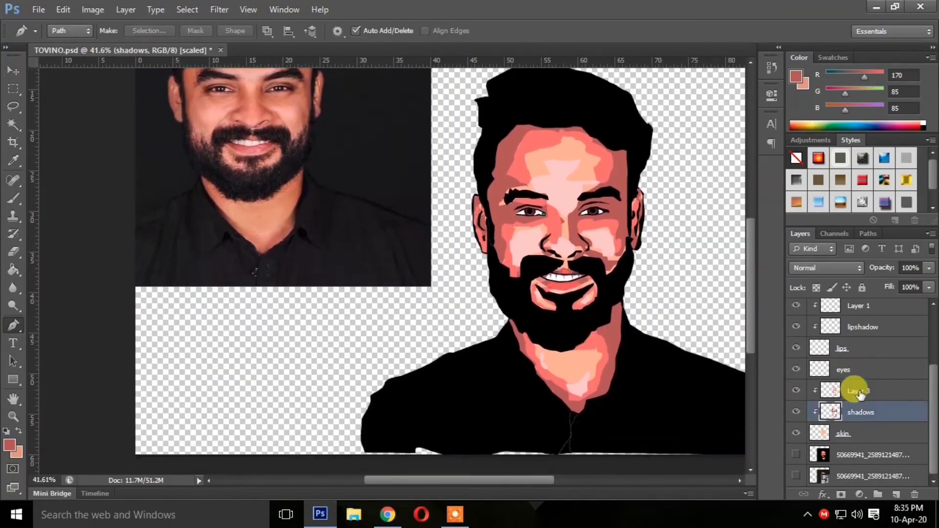
left_click(857, 390)
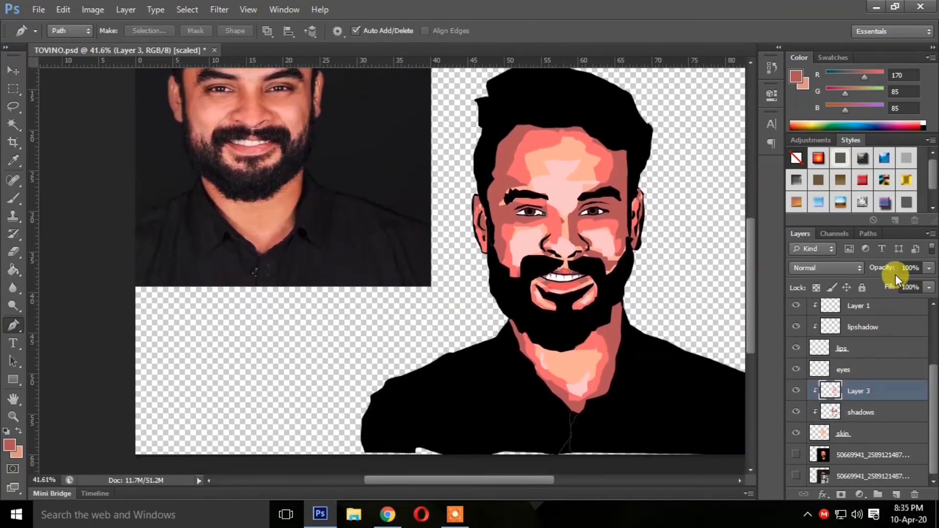
left_click(929, 268)
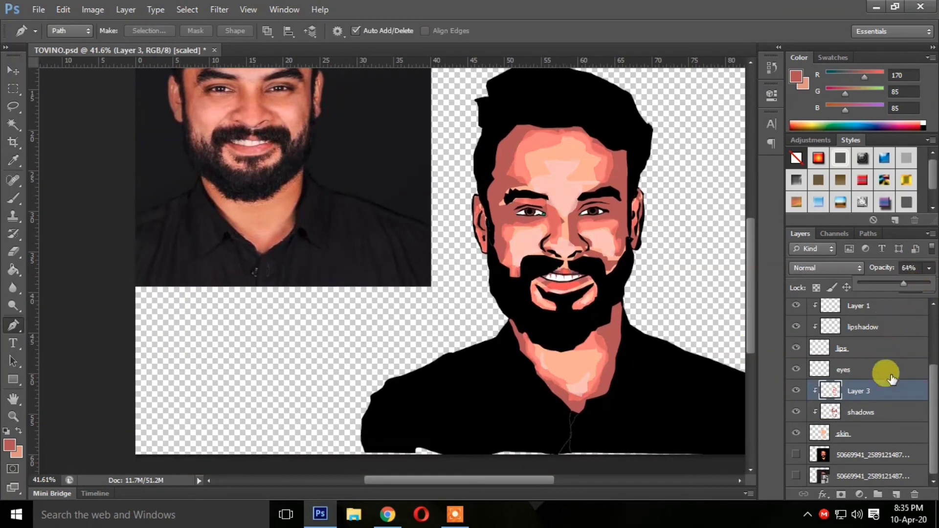
Step: Lower the opacity of the shadows layer to 70%
left_click(875, 409)
left_click(928, 269)
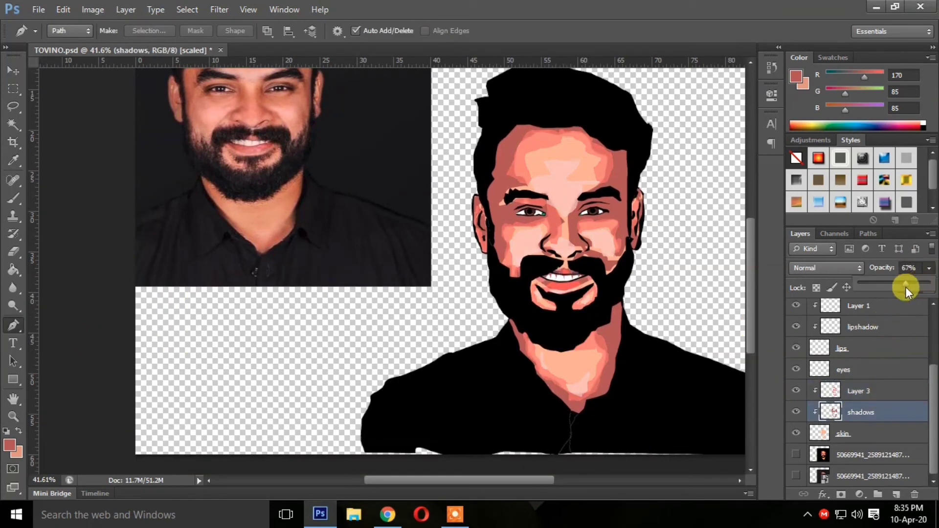
left_click_drag(906, 286, 907, 291)
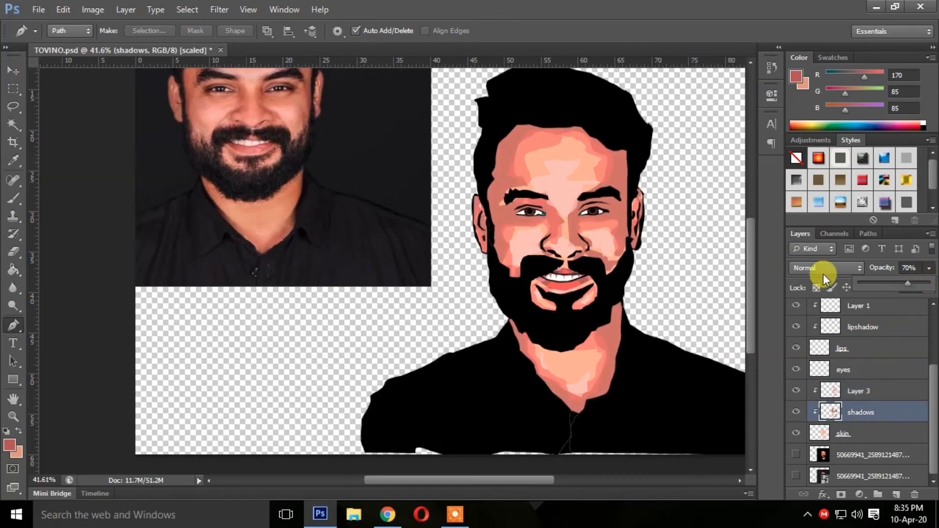
Step: Add a new layer directly above the hidden posterized photo copy and name it background
scroll(931, 349, "up", 3)
scroll(667, 290, "up", 5)
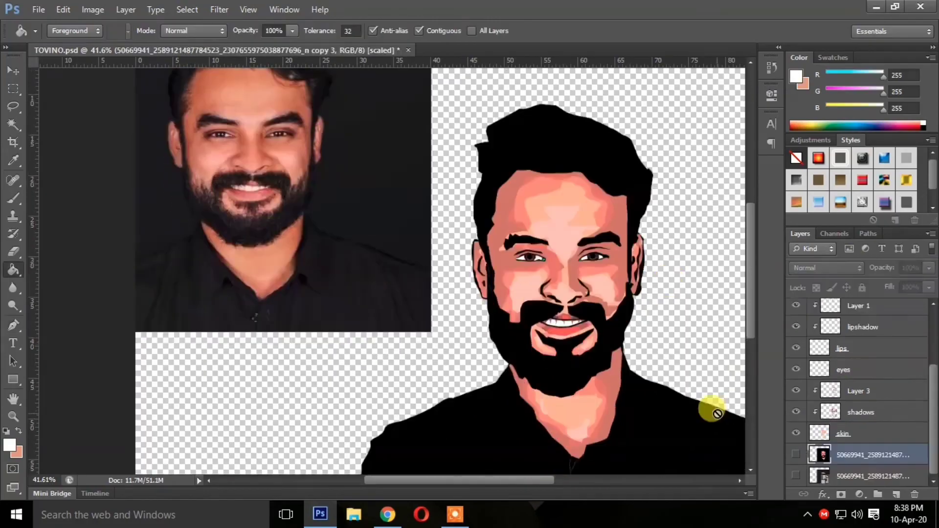
left_click(872, 434)
left_click(871, 454)
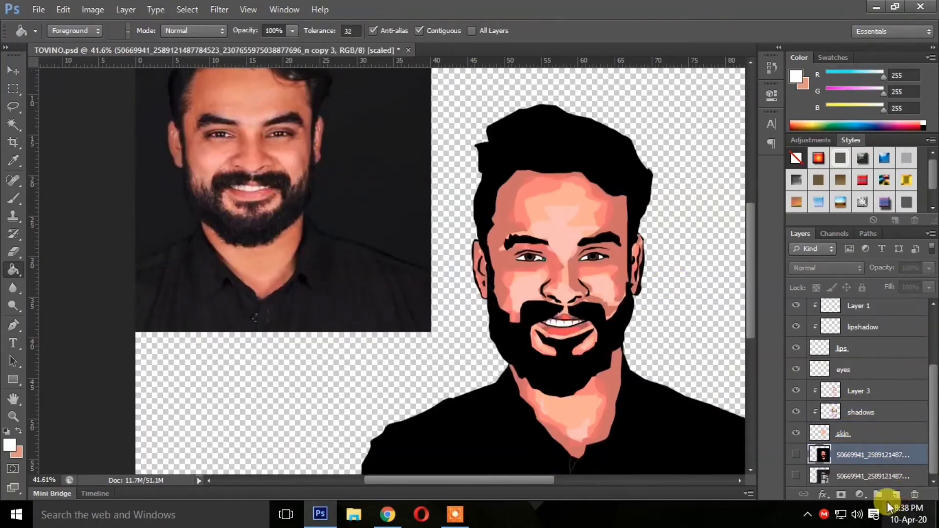
left_click(896, 494)
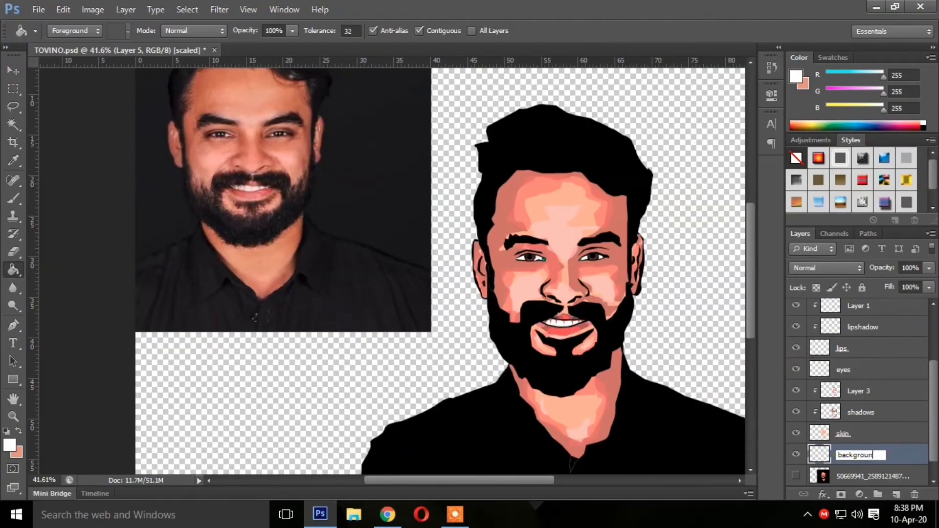
type("d")
key("Return")
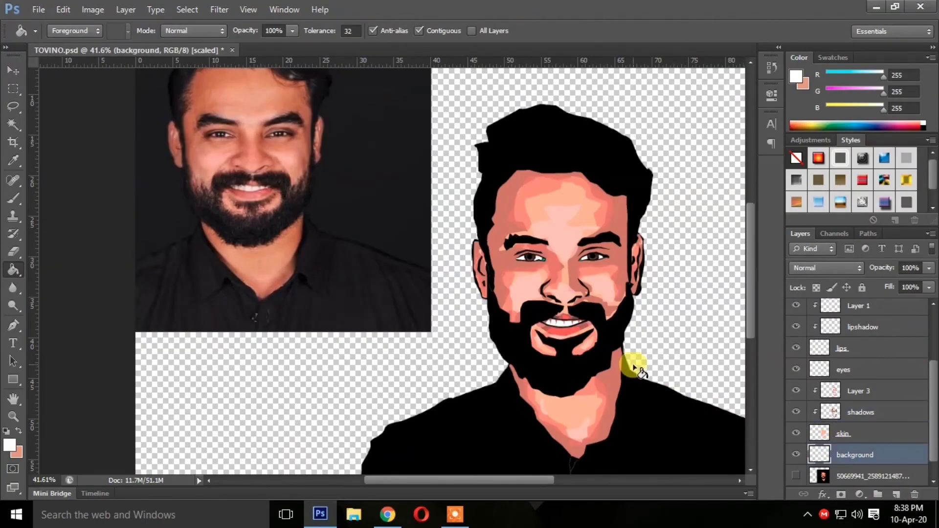
Step: Fill the background layer with white using the Paint Bucket
left_click(9, 444)
left_click(918, 169)
left_click(13, 270)
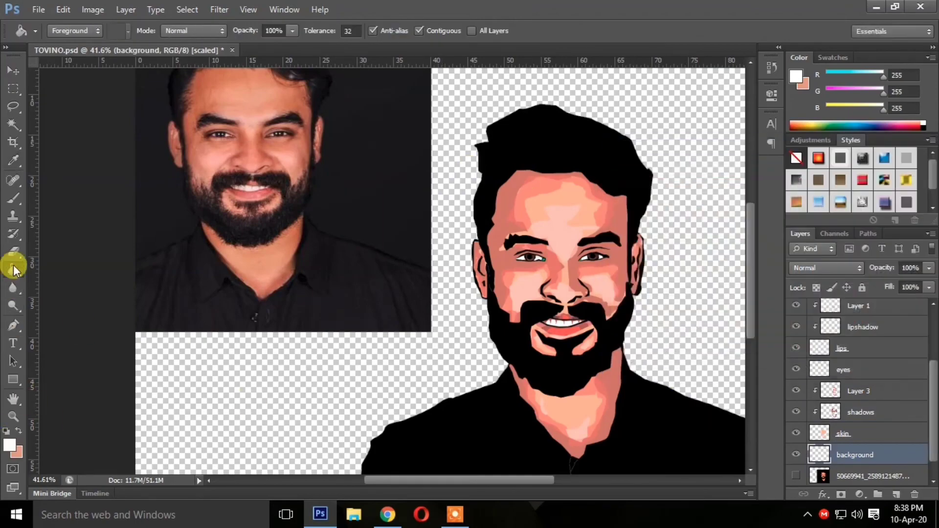
left_click(241, 384)
scroll(410, 275, "down", 2)
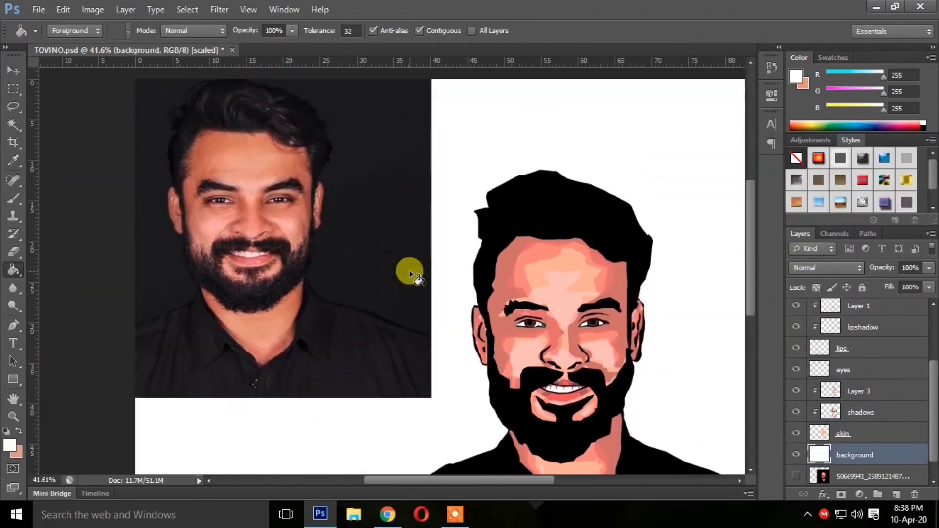
Step: Hide the reference photo layer at the top of the layer stack
scroll(792, 392, "up", 5)
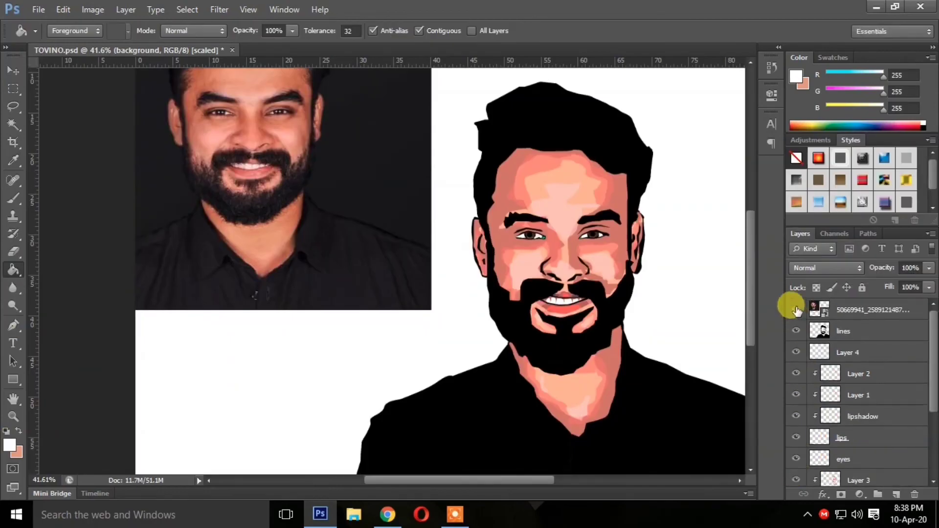
left_click(795, 309)
left_click_drag(545, 480, 565, 477)
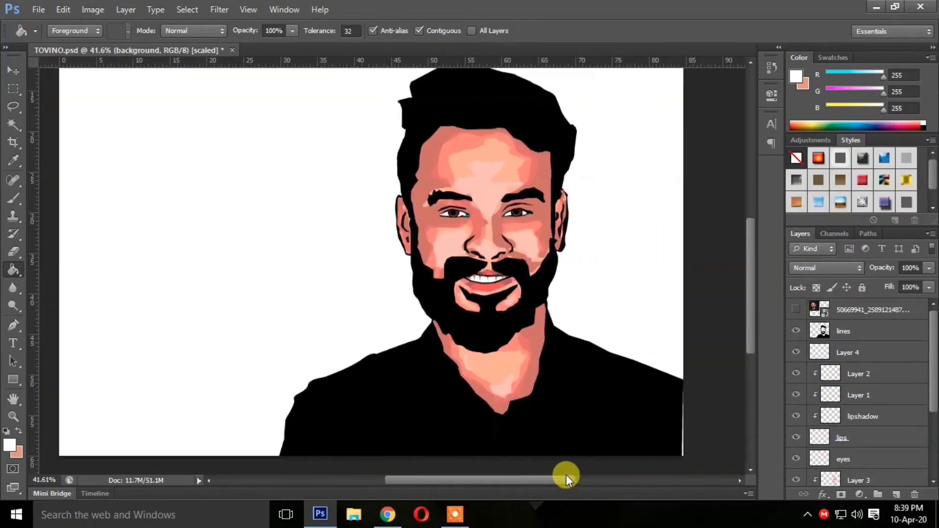
Step: Select a rectangle around the portrait, from above the hair down to the canvas's bottom edge, and crop the image to it
left_click(13, 398)
right_click(178, 329)
left_click(206, 336)
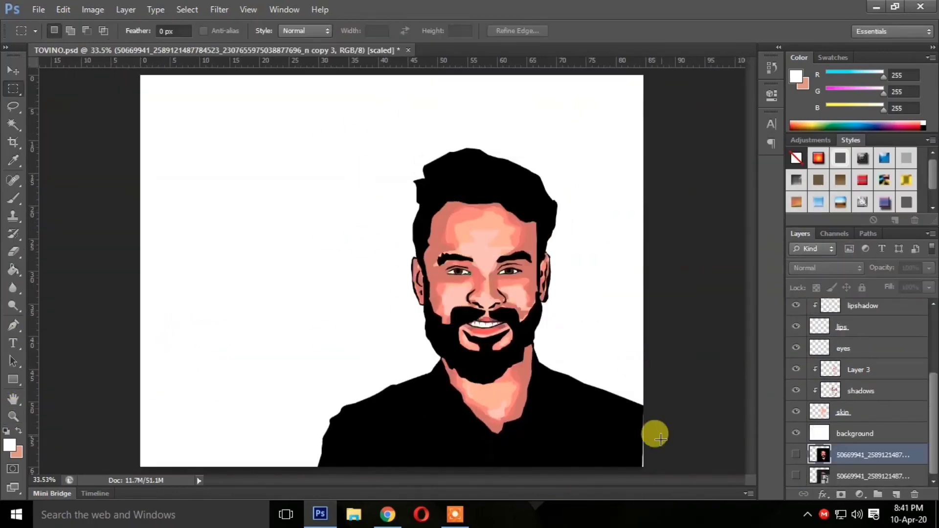
left_click_drag(644, 467, 318, 137)
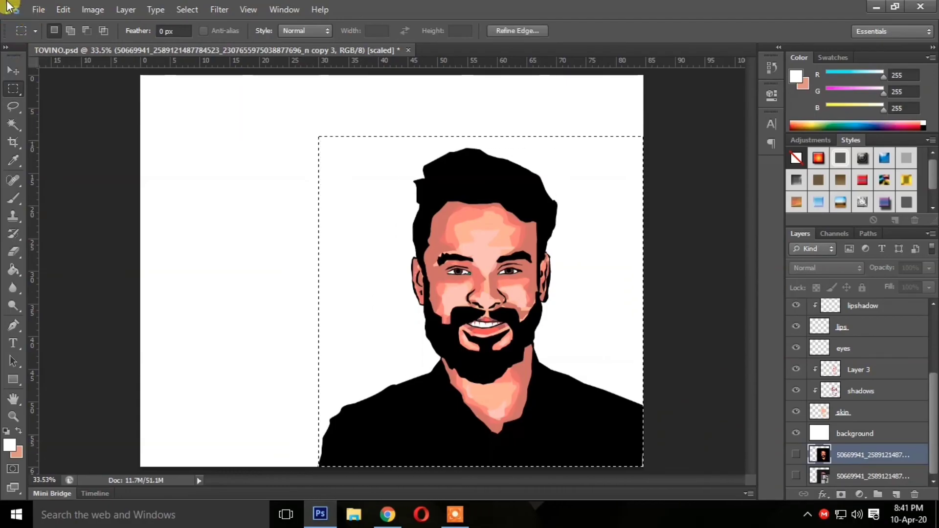
left_click(93, 10)
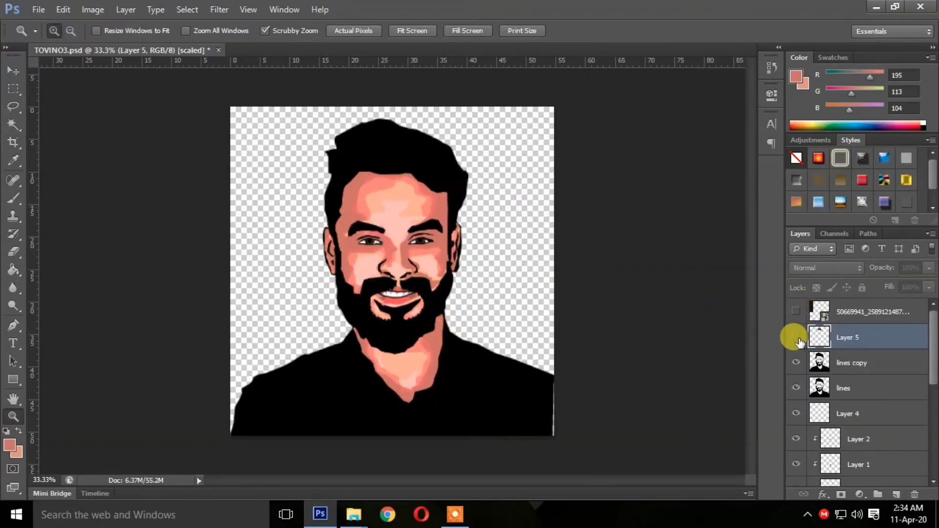
Step: Show Layer 5 with the hair highlights and the dark background layer behind the portrait
left_click(796, 338)
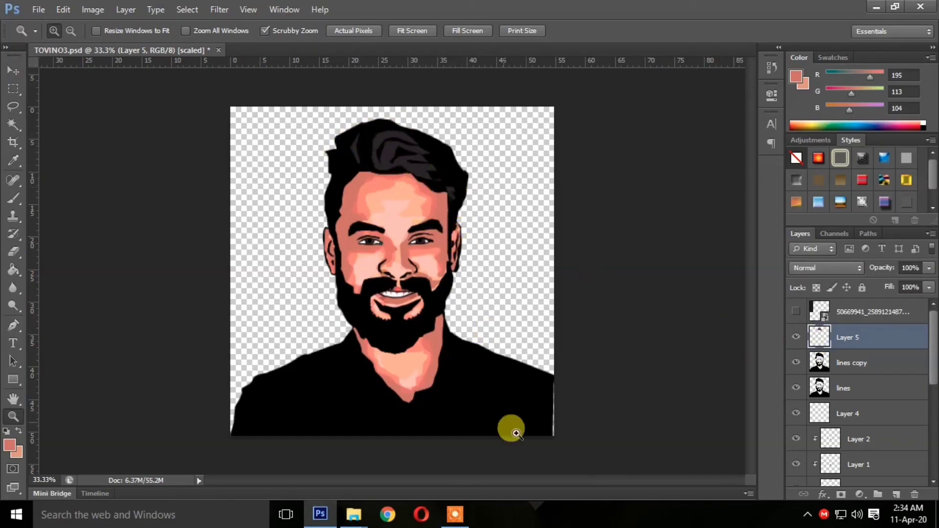
left_click_drag(931, 361, 924, 448)
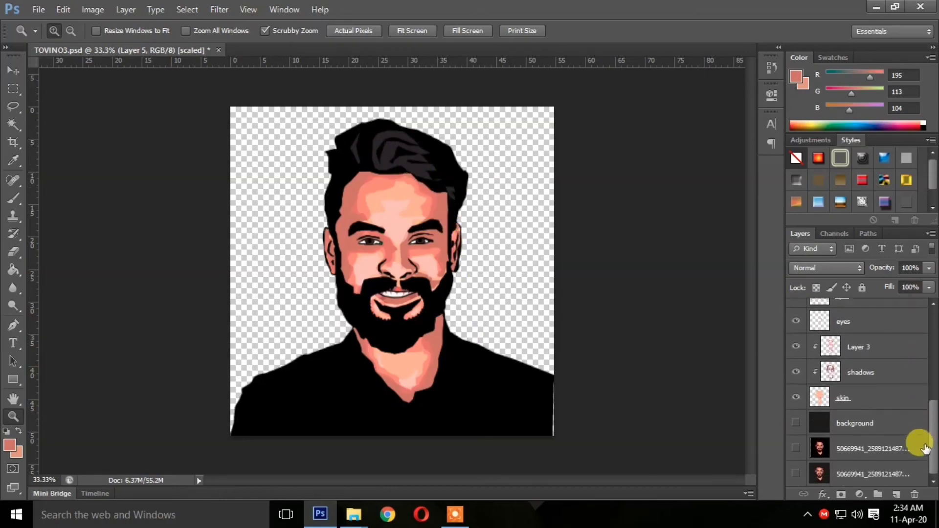
left_click(795, 423)
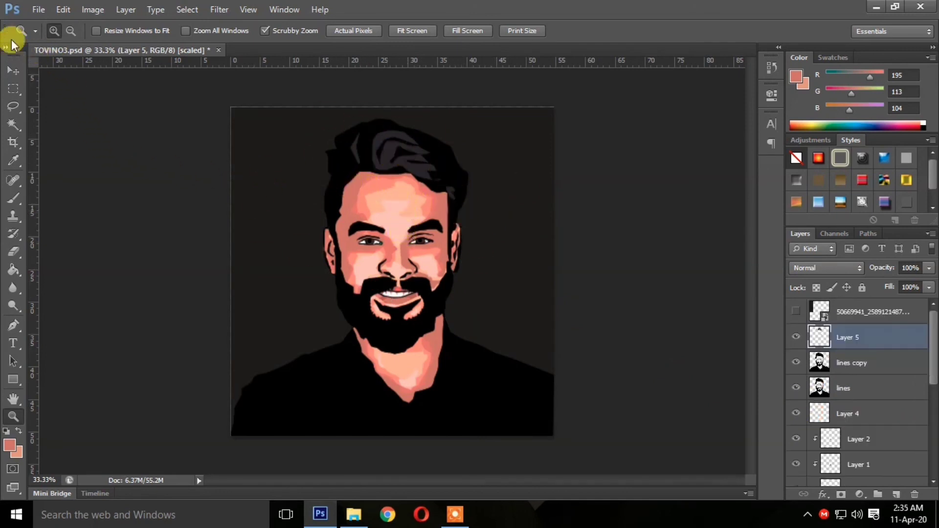
Step: Save a JPEG copy of the portrait to the Desktop as TOVINO3.jpg
left_click(38, 9)
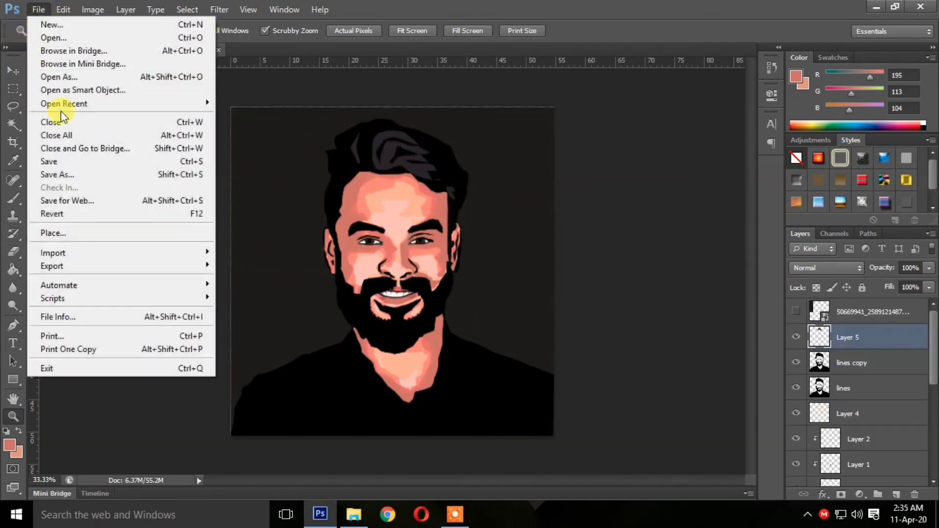
left_click(63, 174)
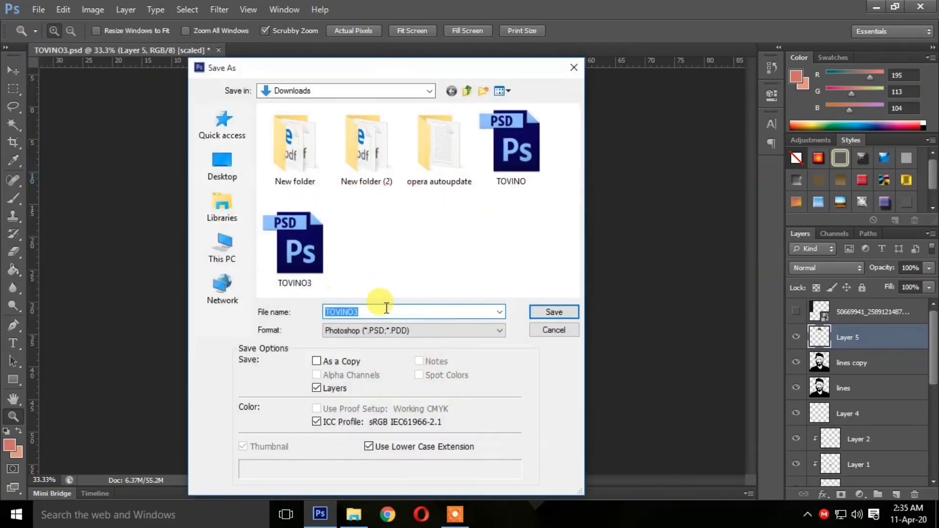
left_click(222, 169)
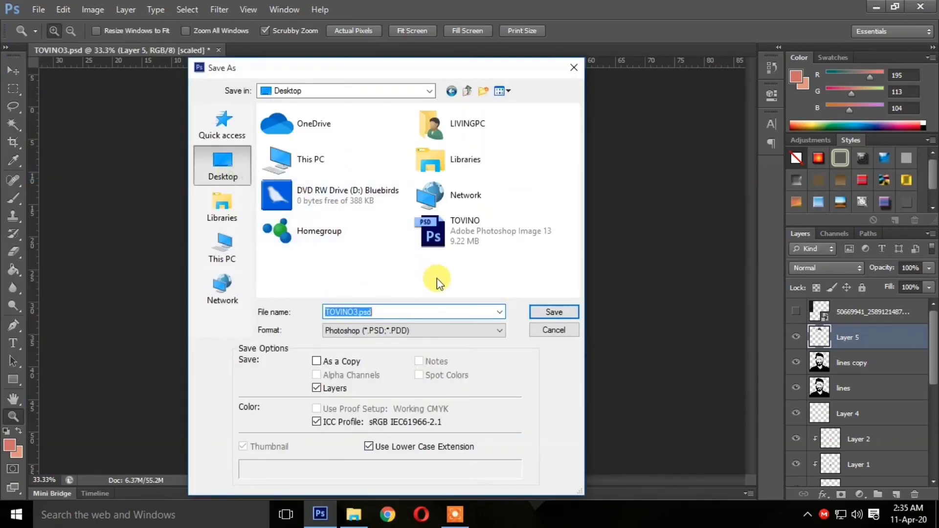
left_click(382, 312)
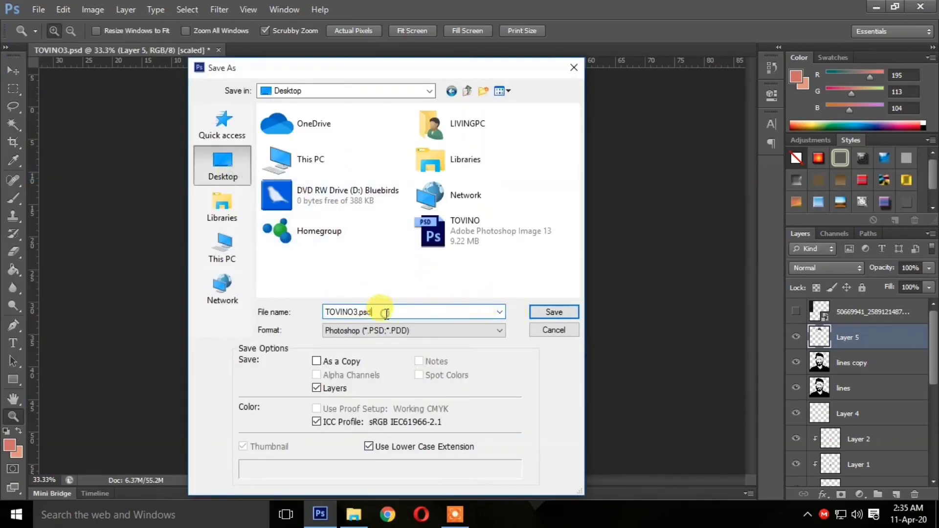
left_click(438, 331)
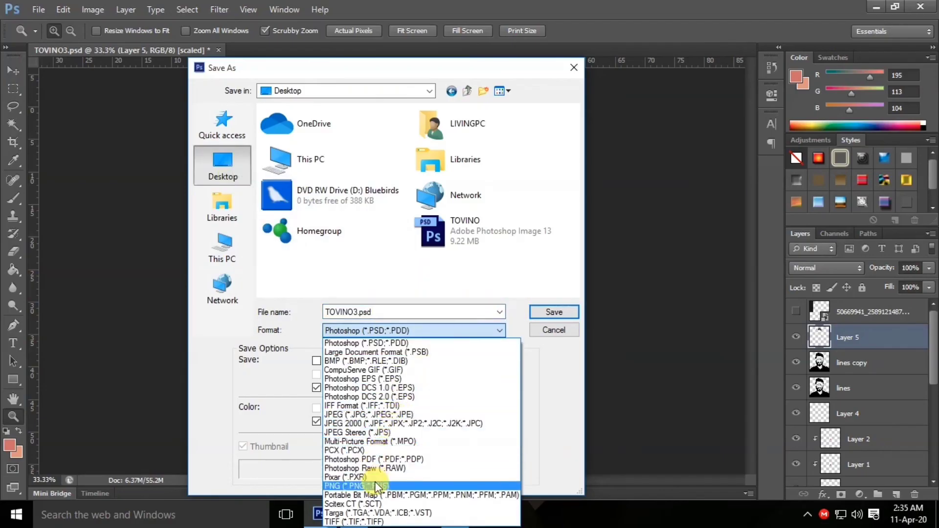
left_click(377, 415)
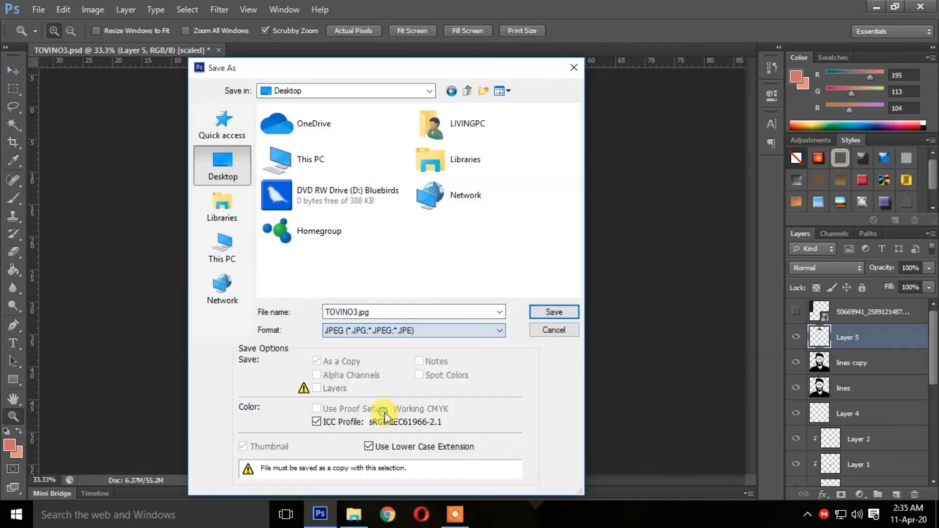
left_click(558, 310)
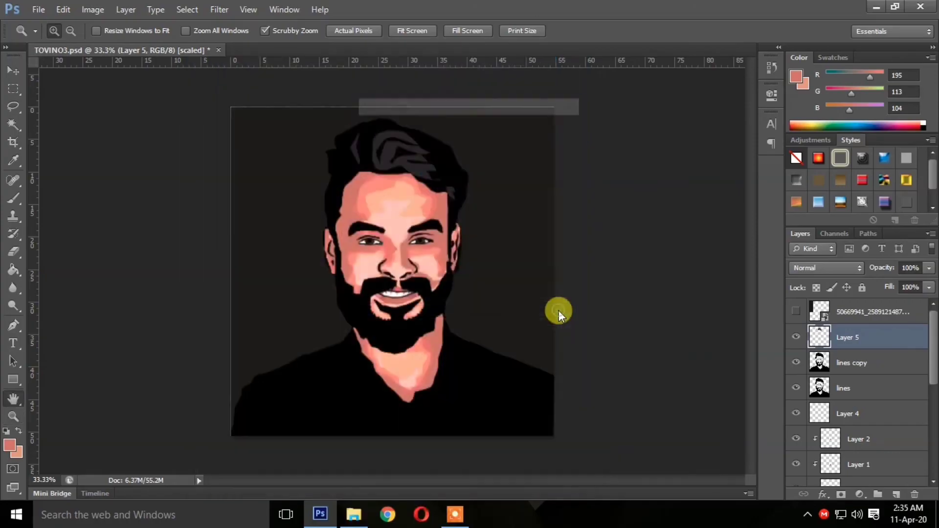